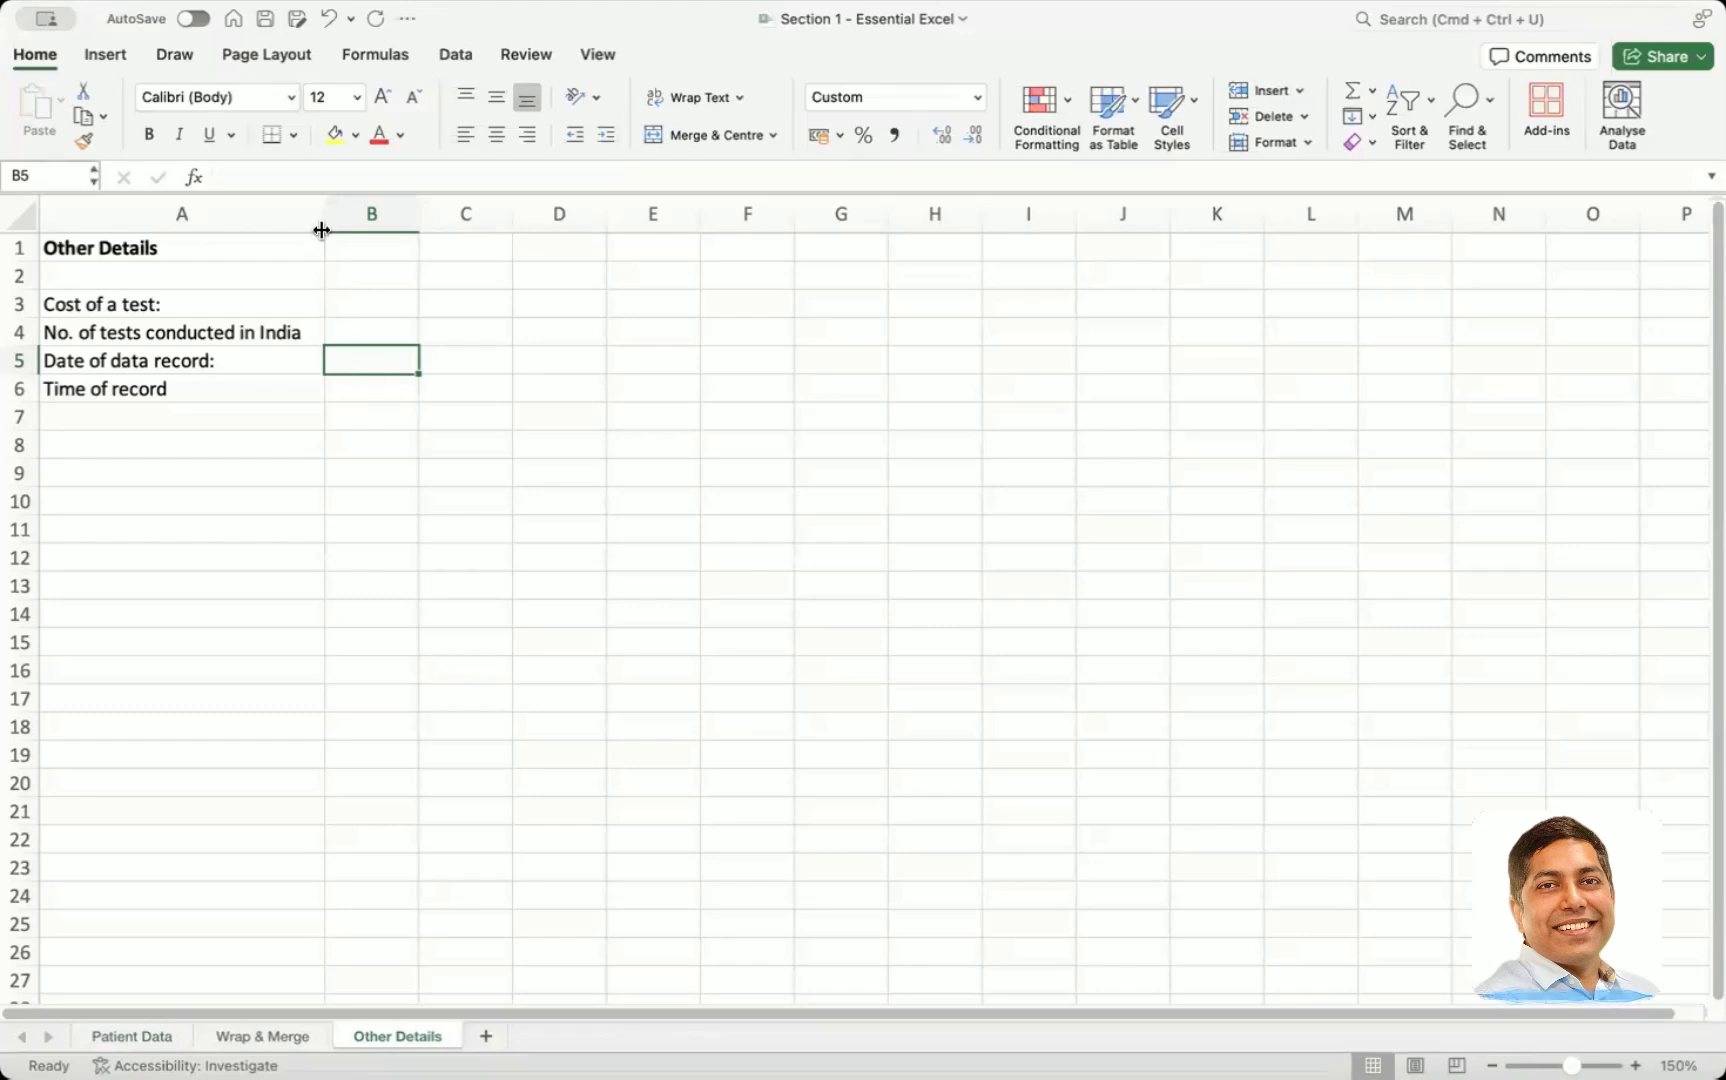
Widen column A slightly and enter 3250 as the cost of a test in B3
{"action": "left_click_drag", "start_coordinate": [333, 218], "coordinate": [359, 218]}
{"action": "left_click", "coordinate": [408, 312]}
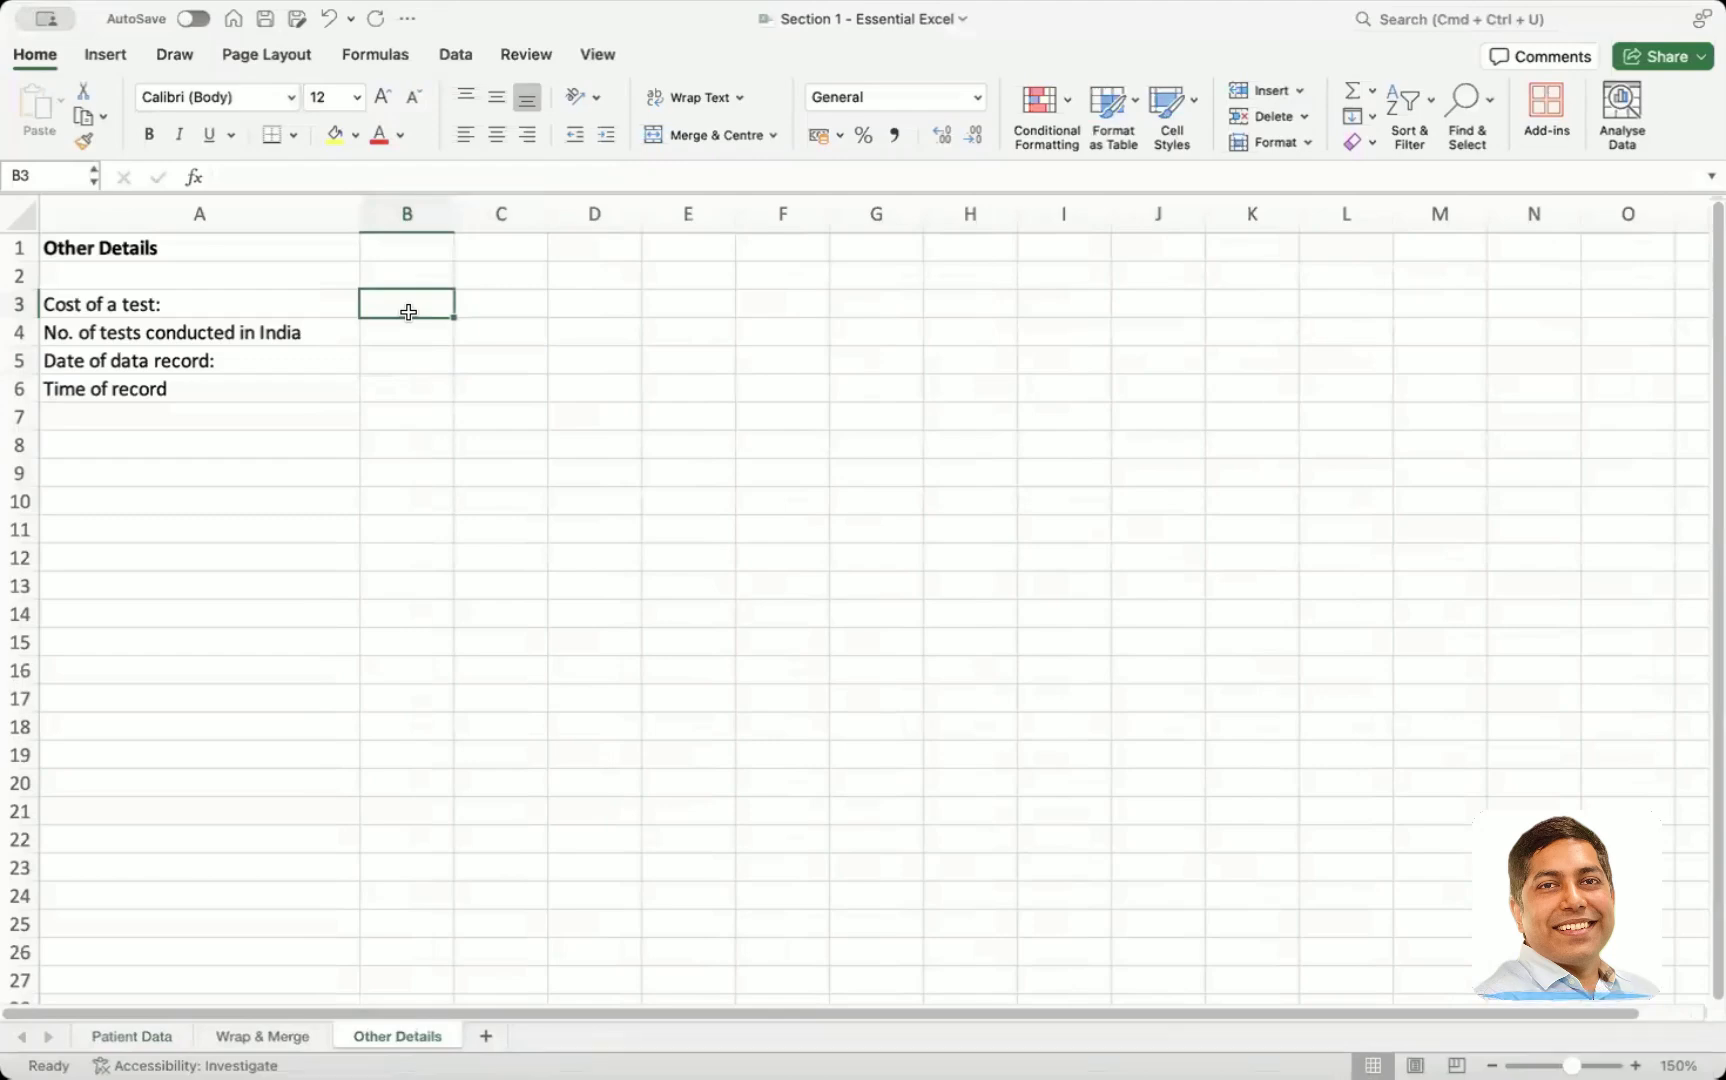
{"action": "type", "text": "3250"}
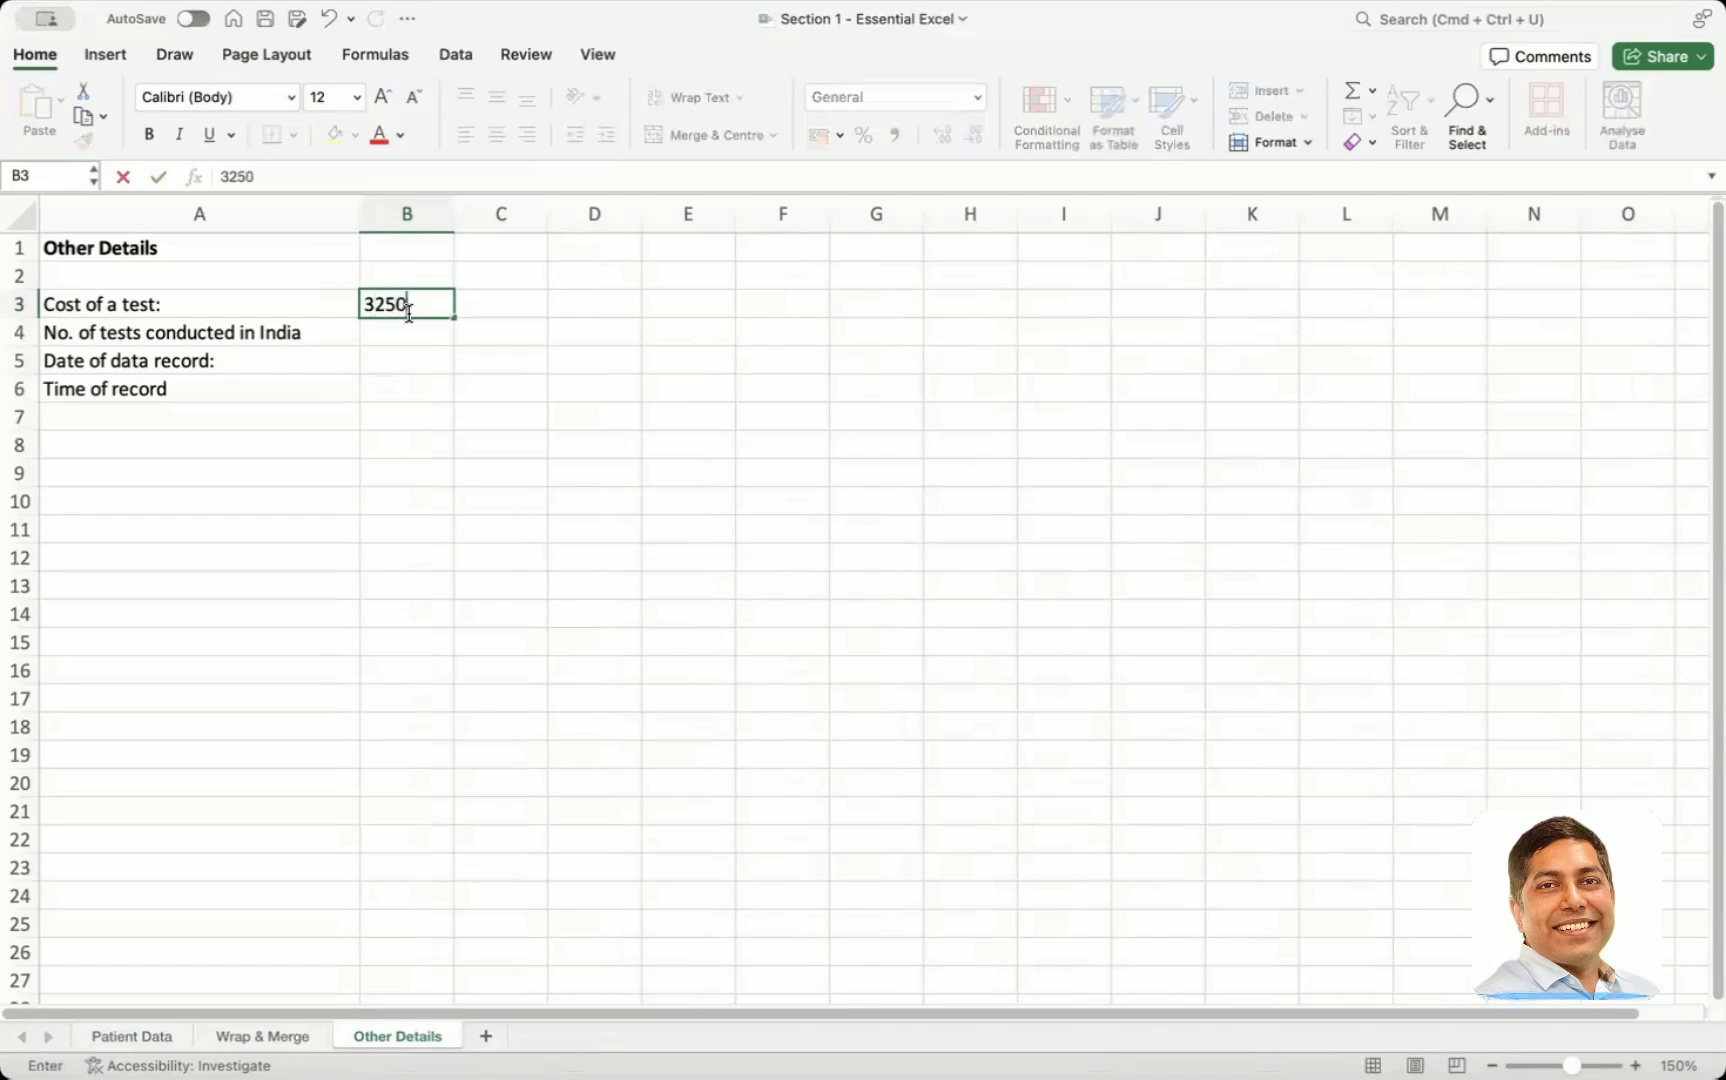
{"action": "key", "text": "Return"}
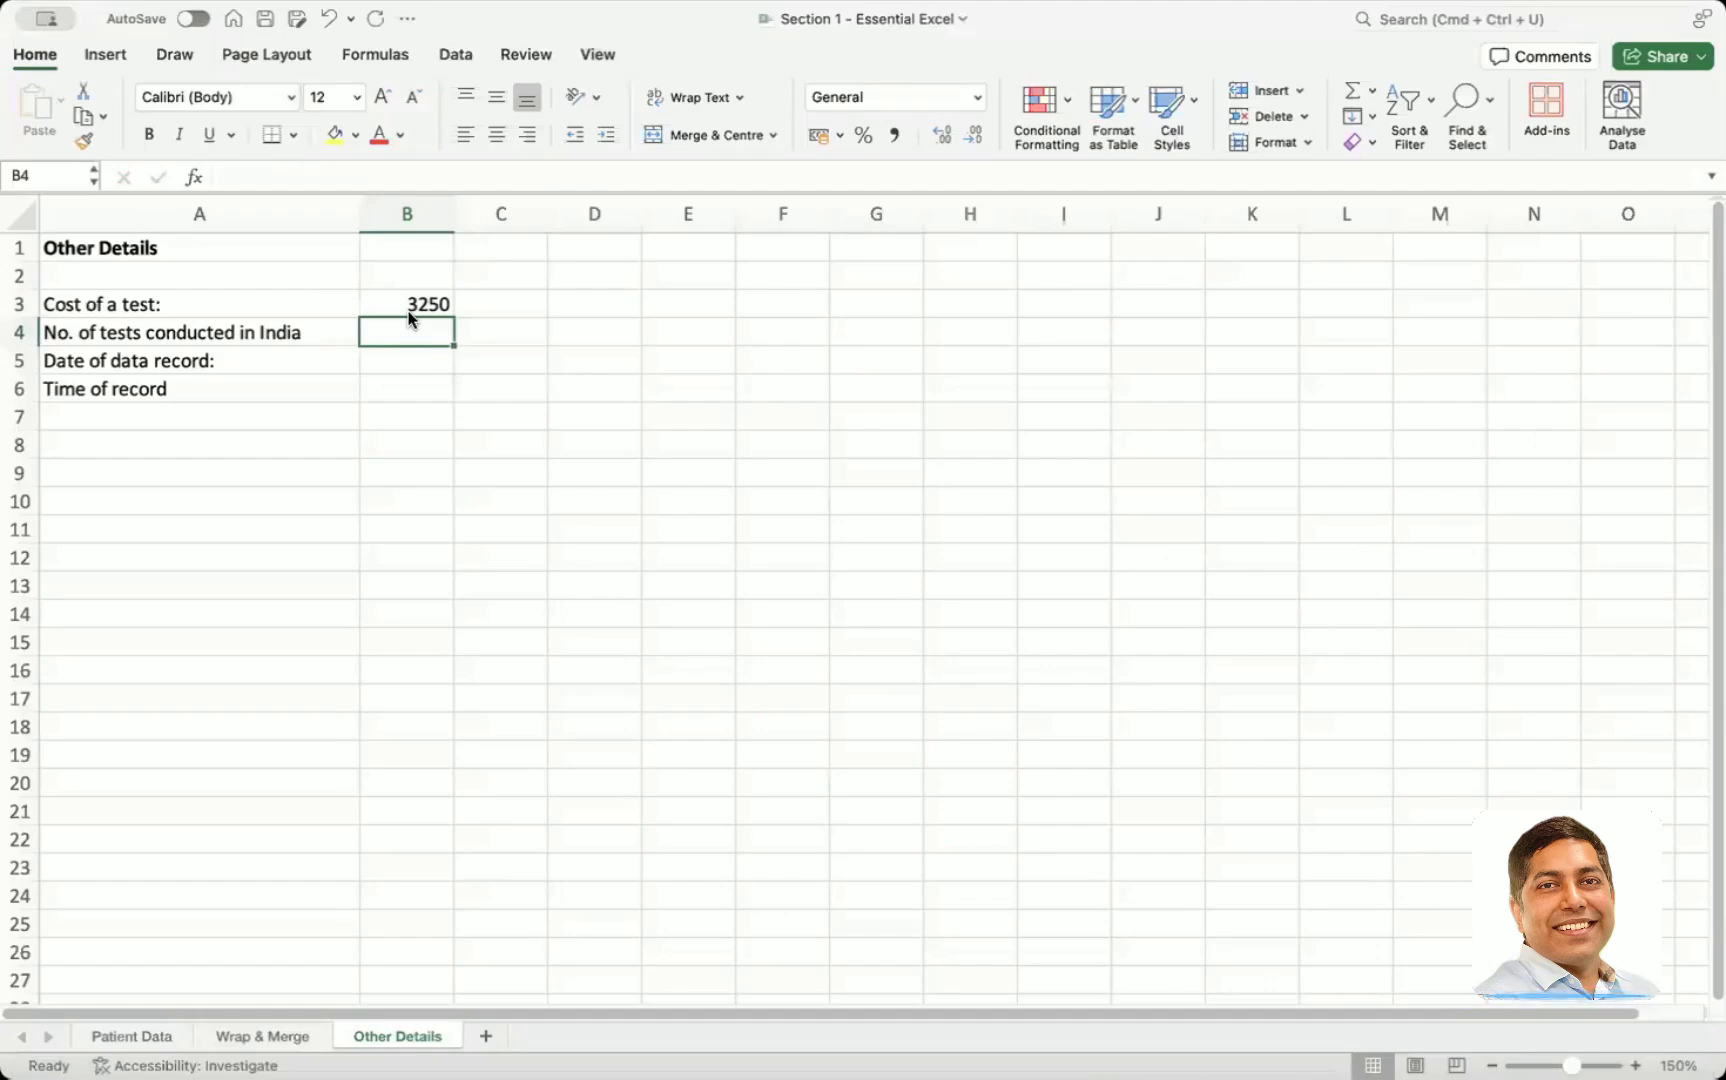
Enter 50000 in B4 as the number of tests conducted in India
{"action": "type", "text": "50000"}
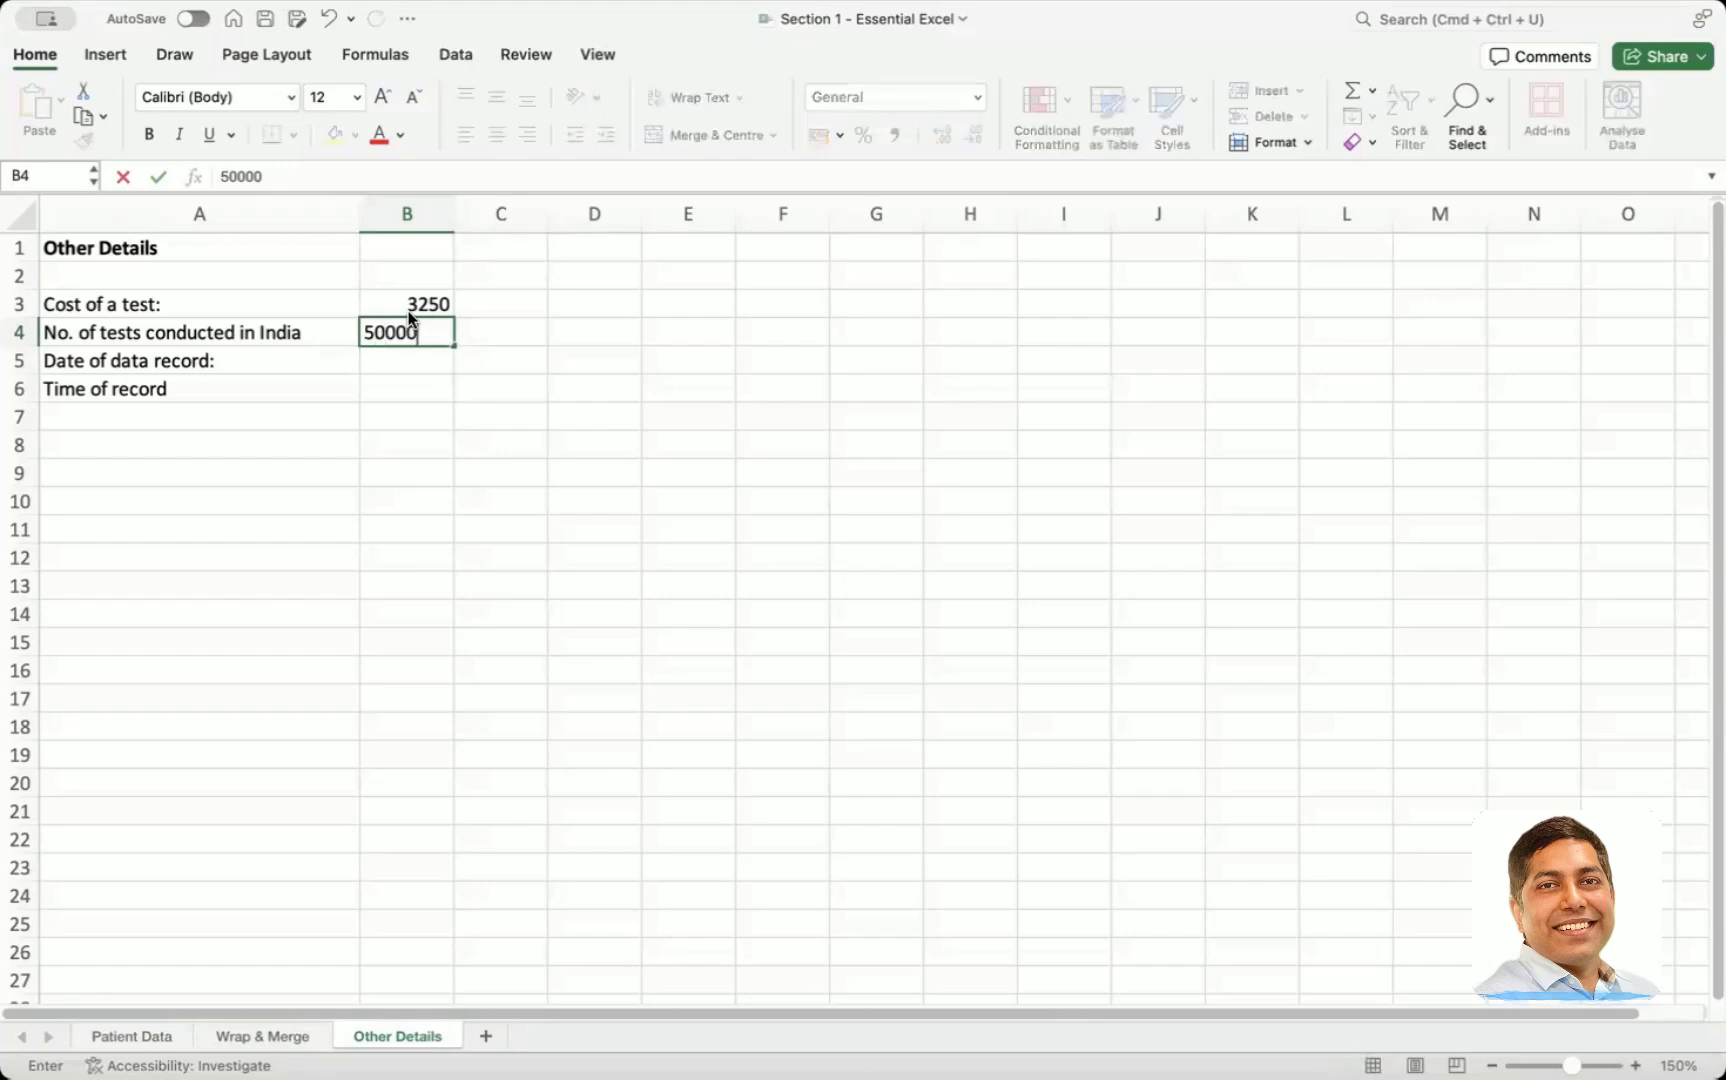
{"action": "key", "text": "Return"}
{"action": "key", "text": "Left"}
{"action": "key", "text": "Up"}
{"action": "key", "text": "Right"}
{"action": "key", "text": "Down"}
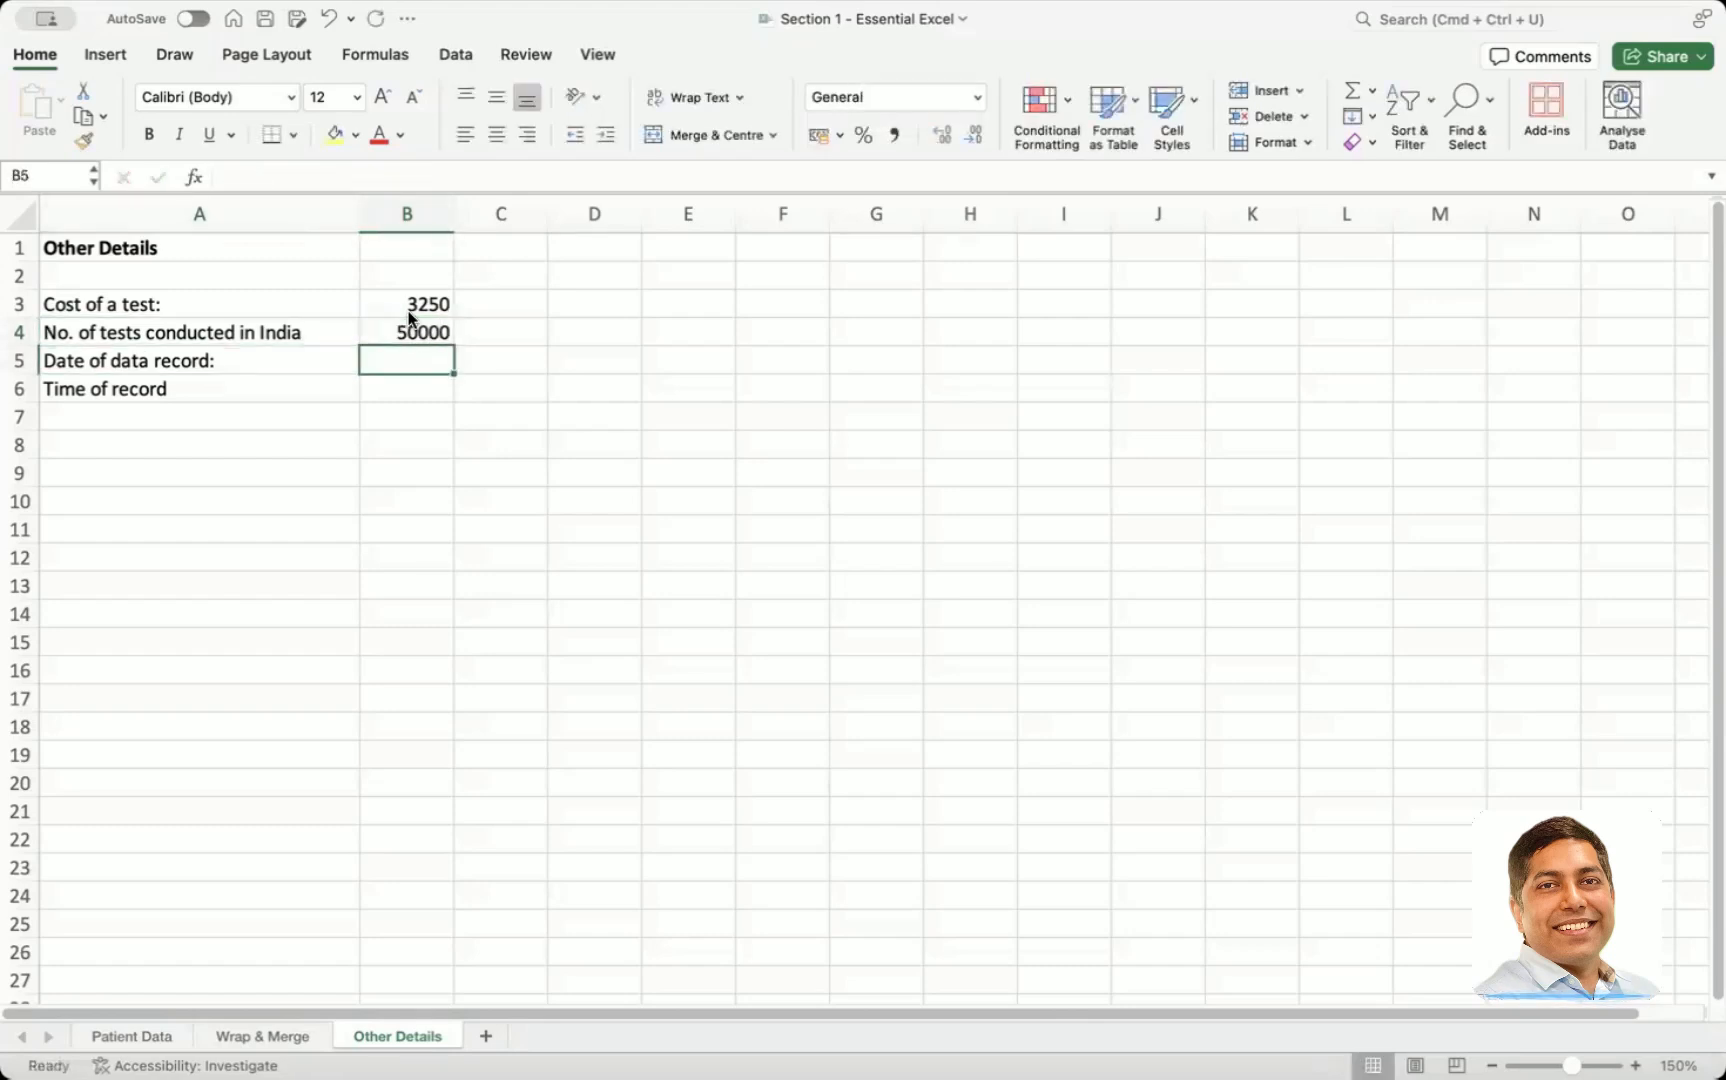
{"action": "key", "text": "Up"}
{"action": "key", "text": "Down"}
{"action": "key", "text": "Up"}
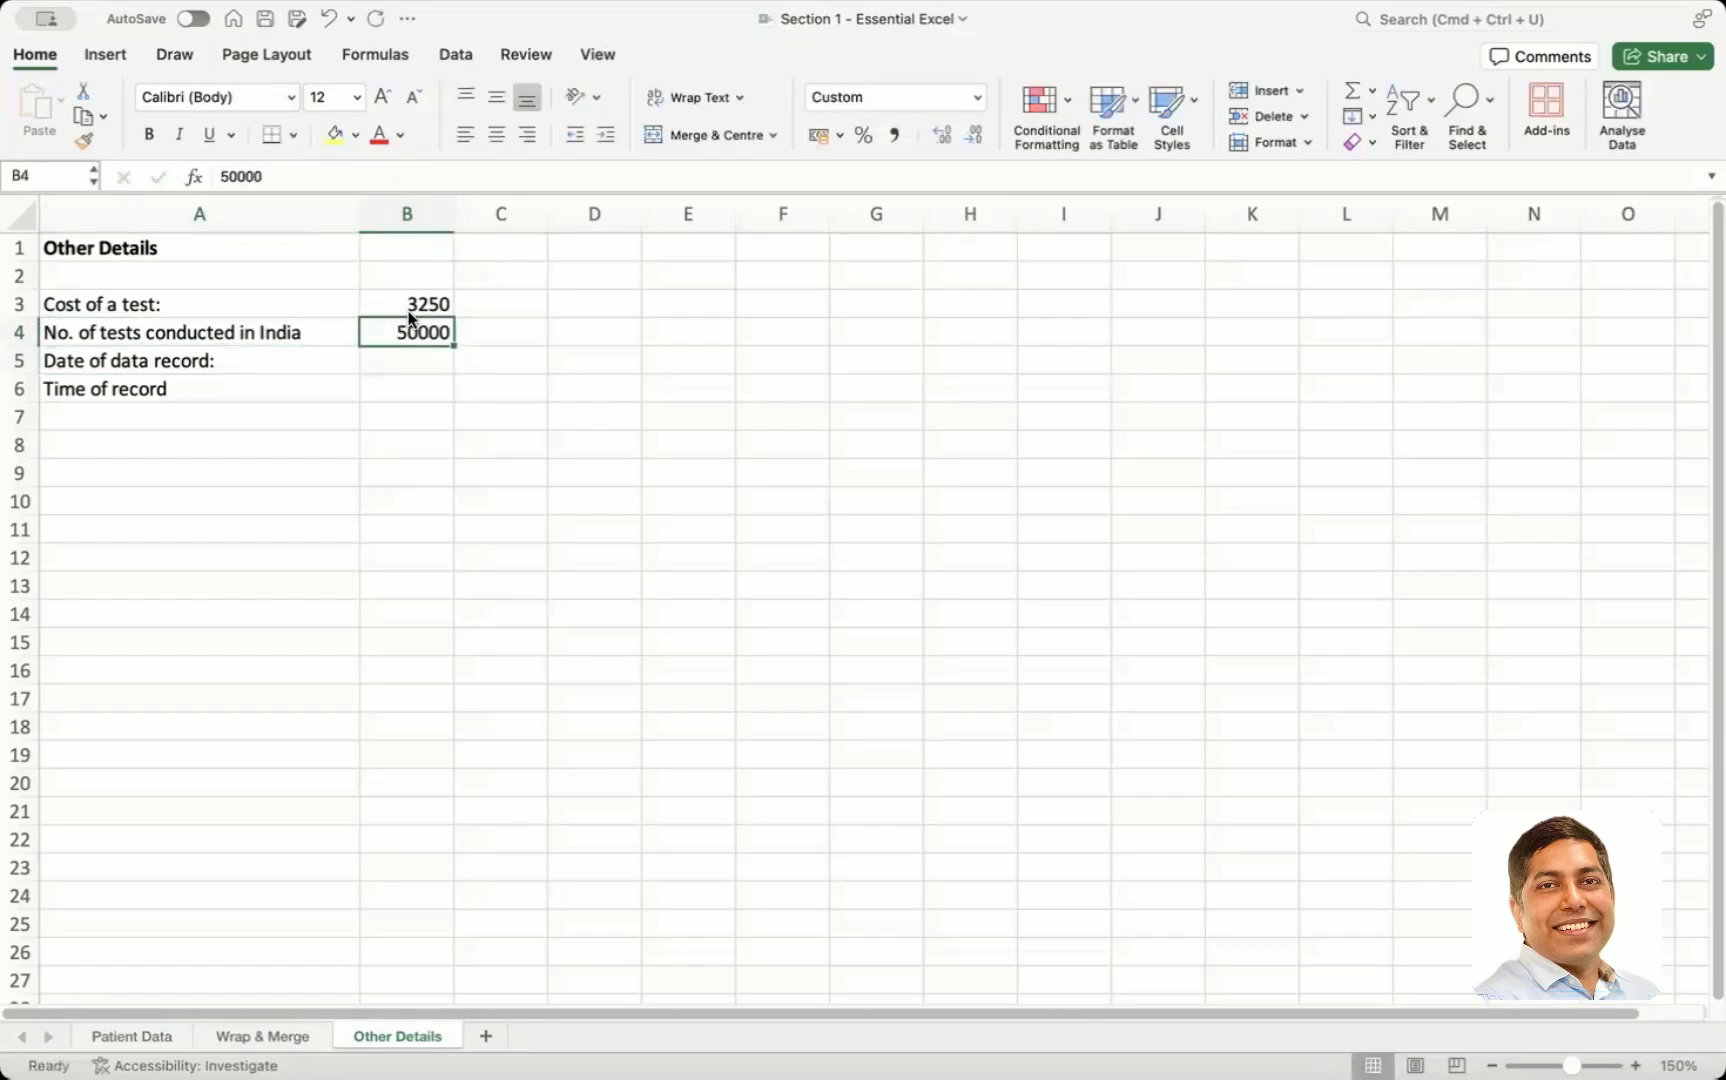
{"action": "key", "text": "Up"}
{"action": "key", "text": "Down"}
{"action": "key", "text": "Down"}
{"action": "key", "text": "Up"}
{"action": "key", "text": "Up"}
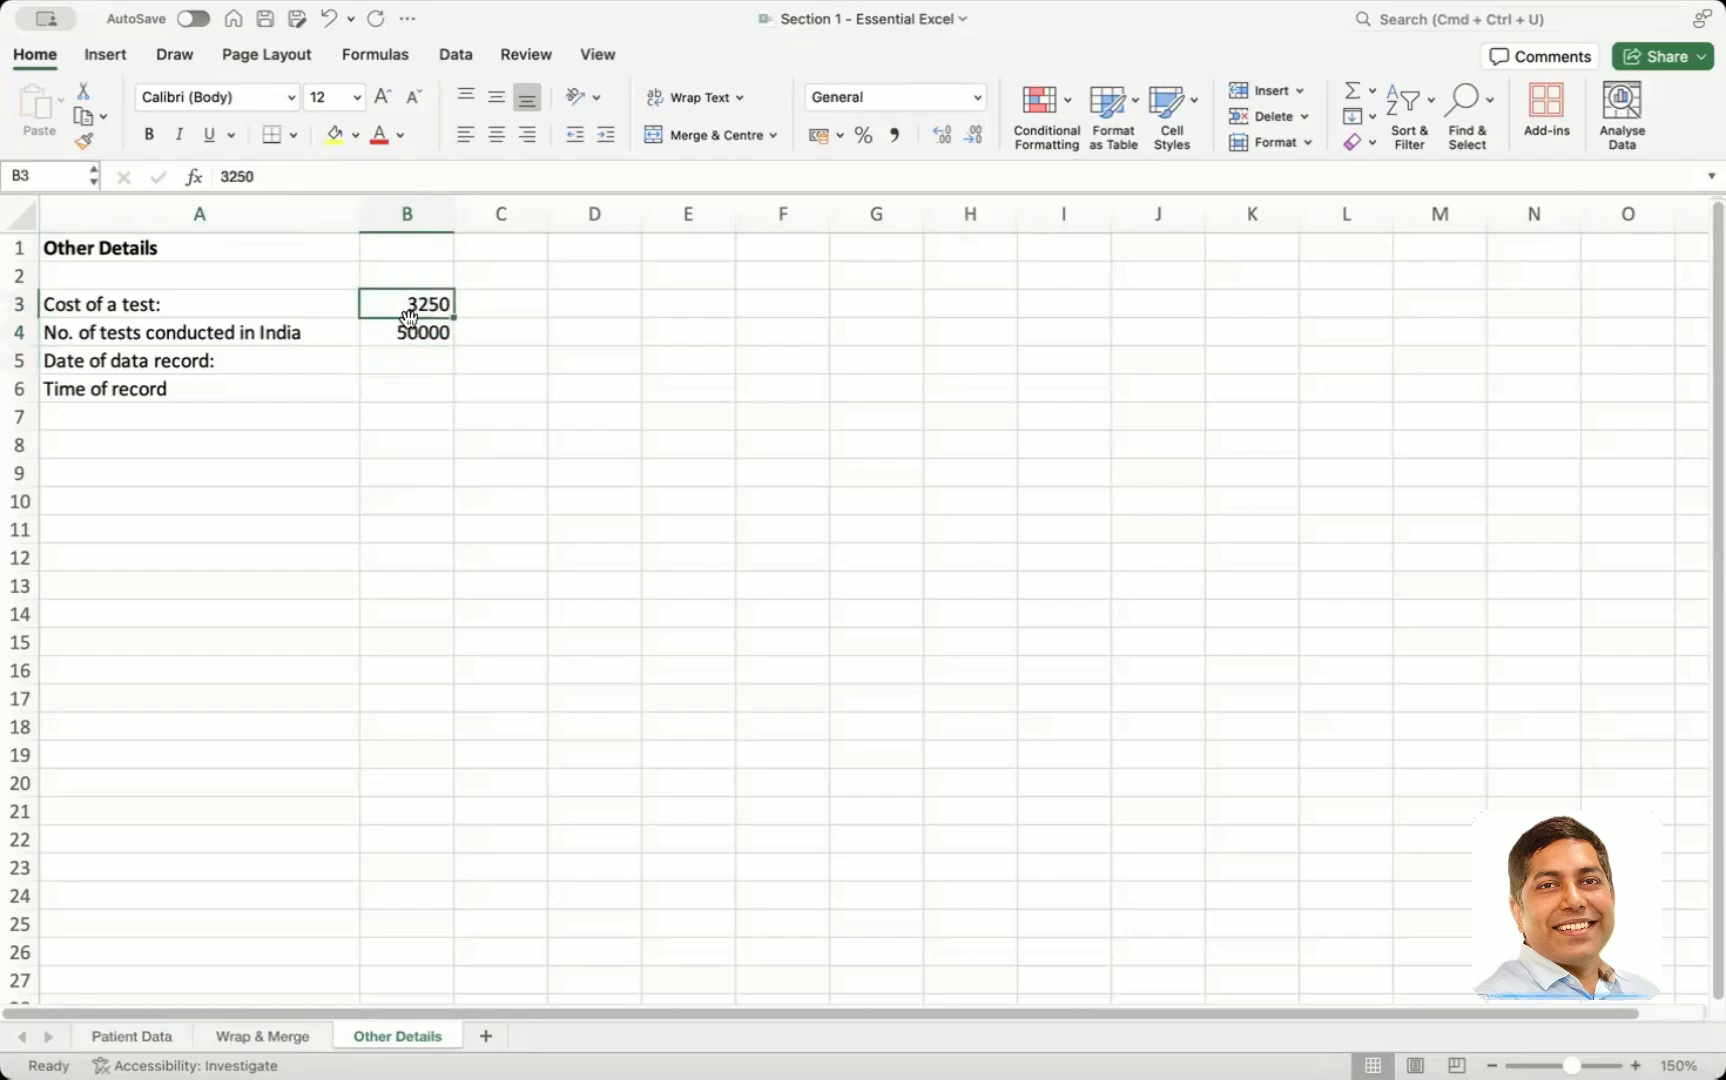
Change the number of tests conducted in B4 to 500000
{"action": "double_click", "coordinate": [411, 333]}
{"action": "type", "text": "0"}
{"action": "key", "text": "Return"}
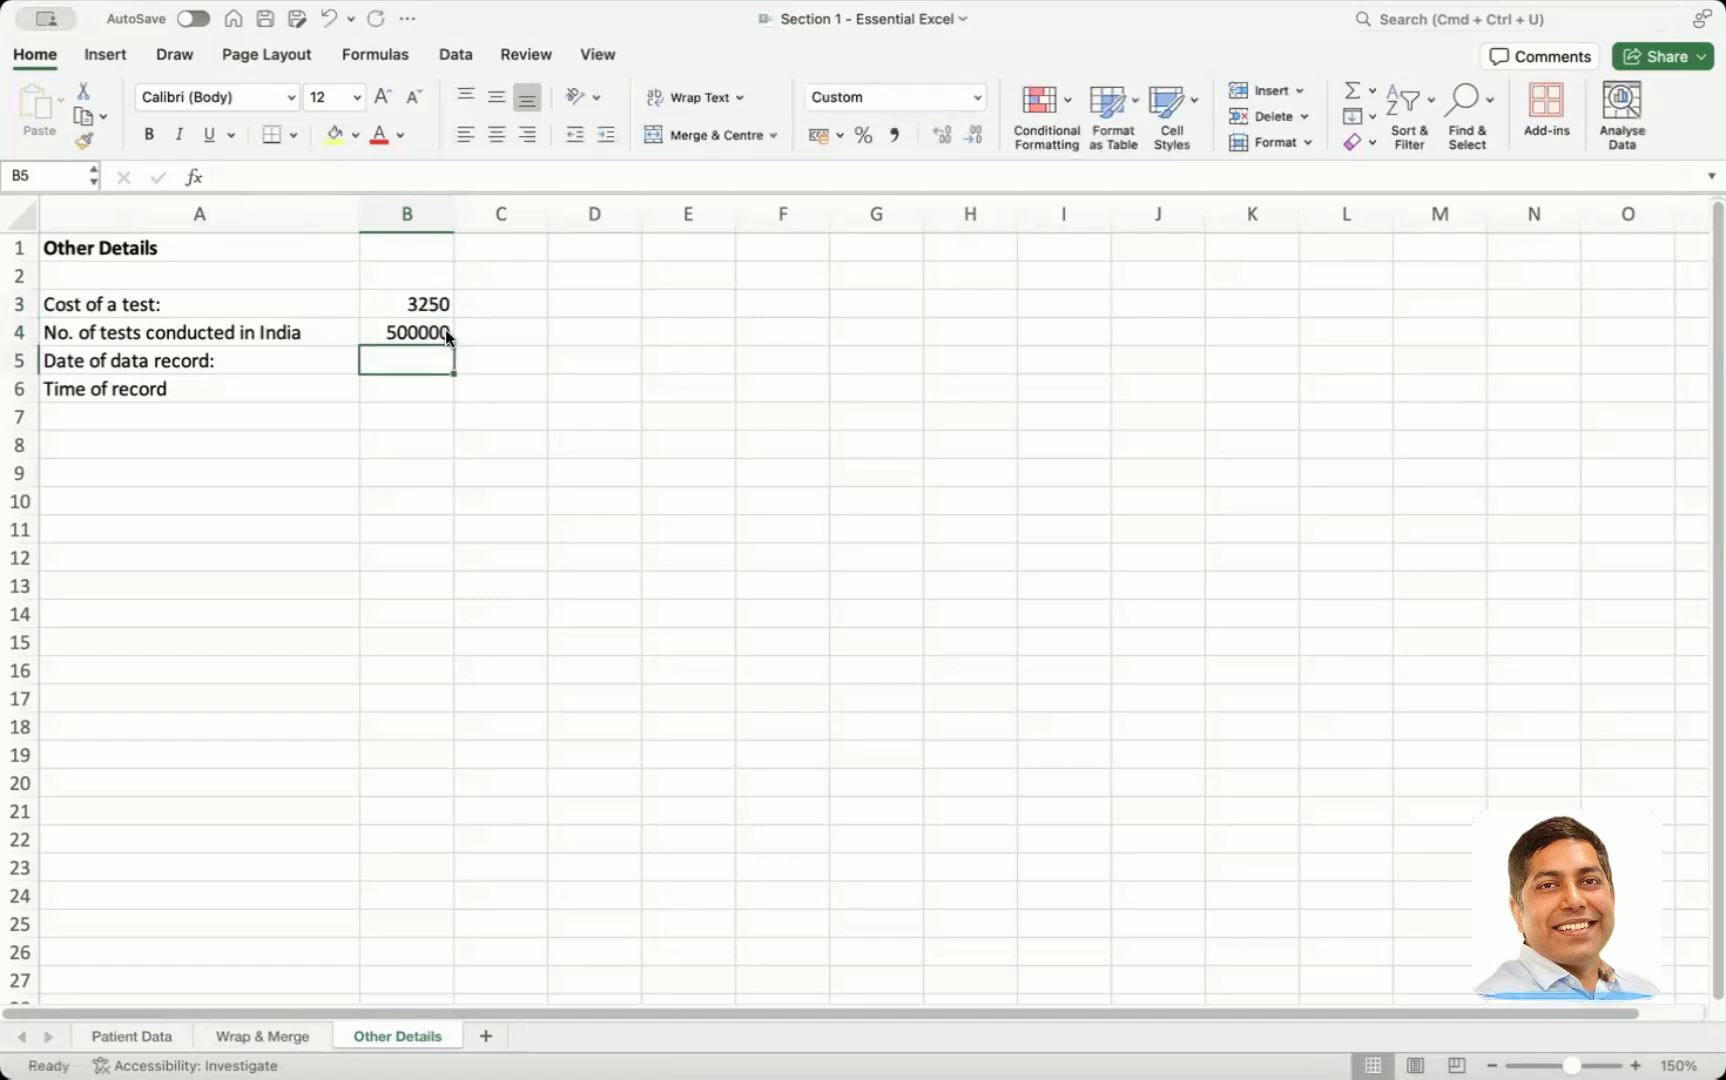
Add the label "Mortality Rate" in A7, directly below "Time of record"
{"action": "left_click", "coordinate": [431, 386]}
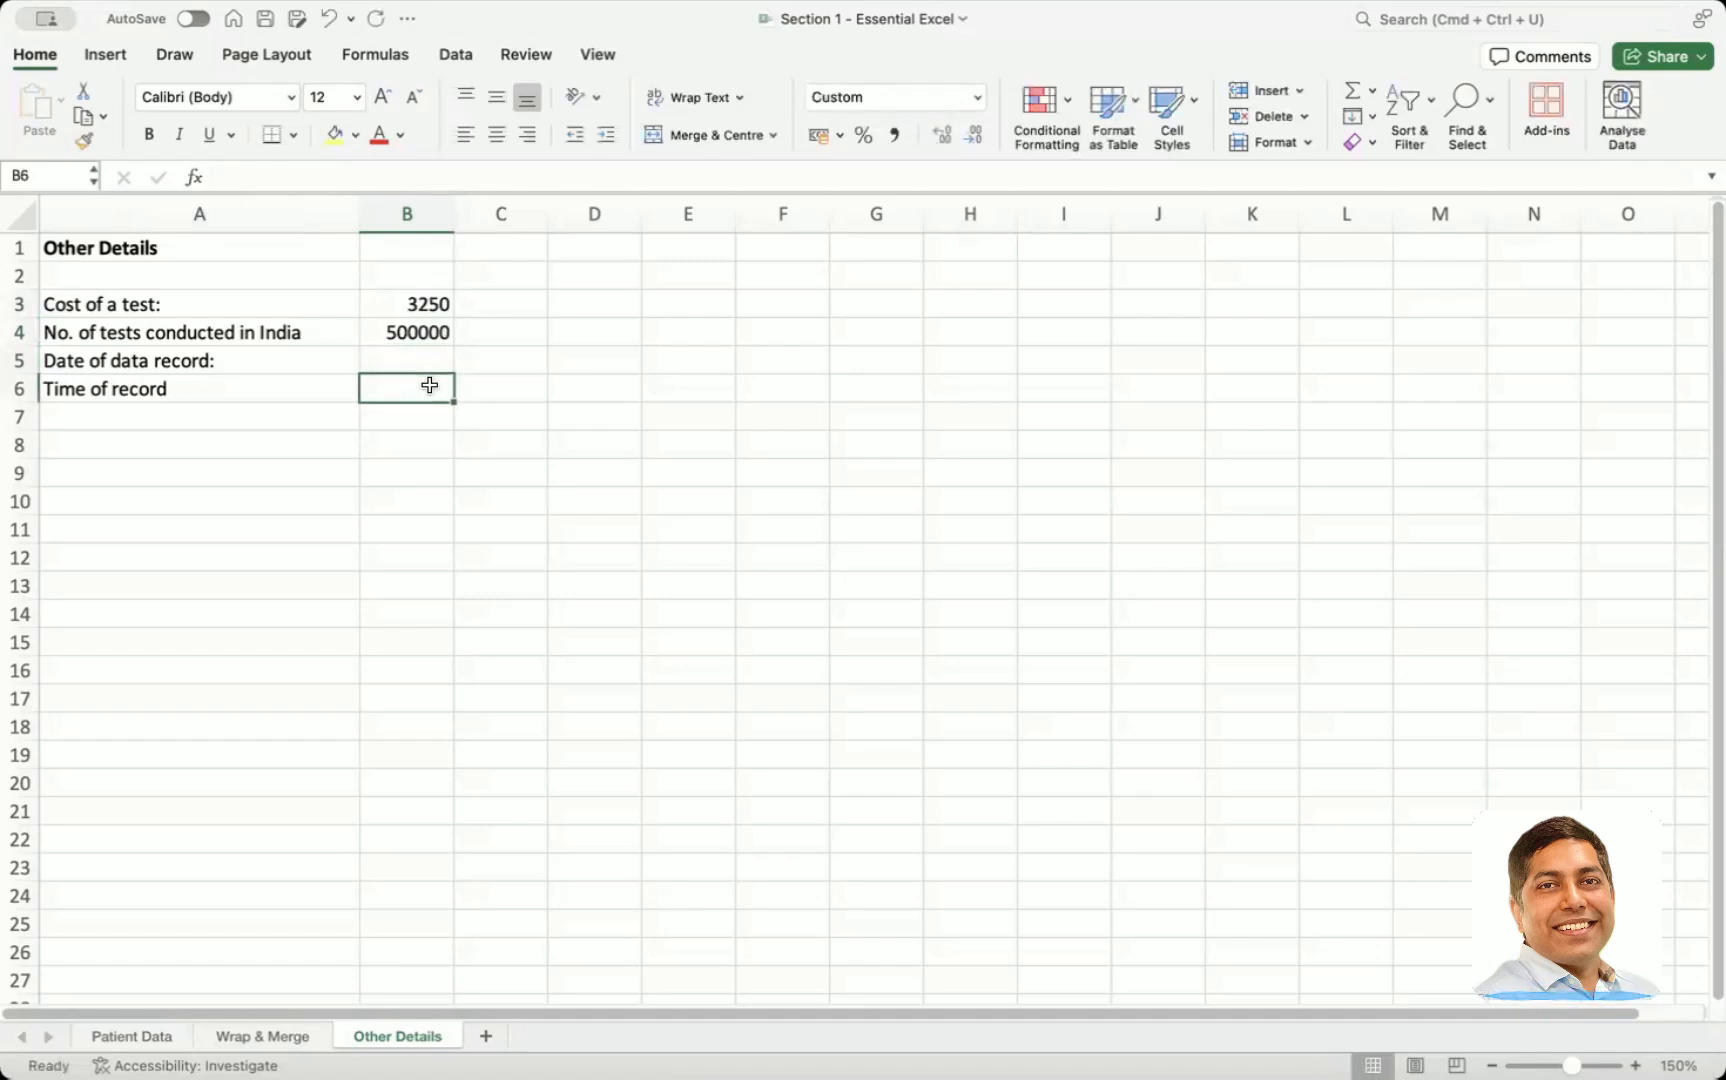
{"action": "left_click", "coordinate": [428, 303]}
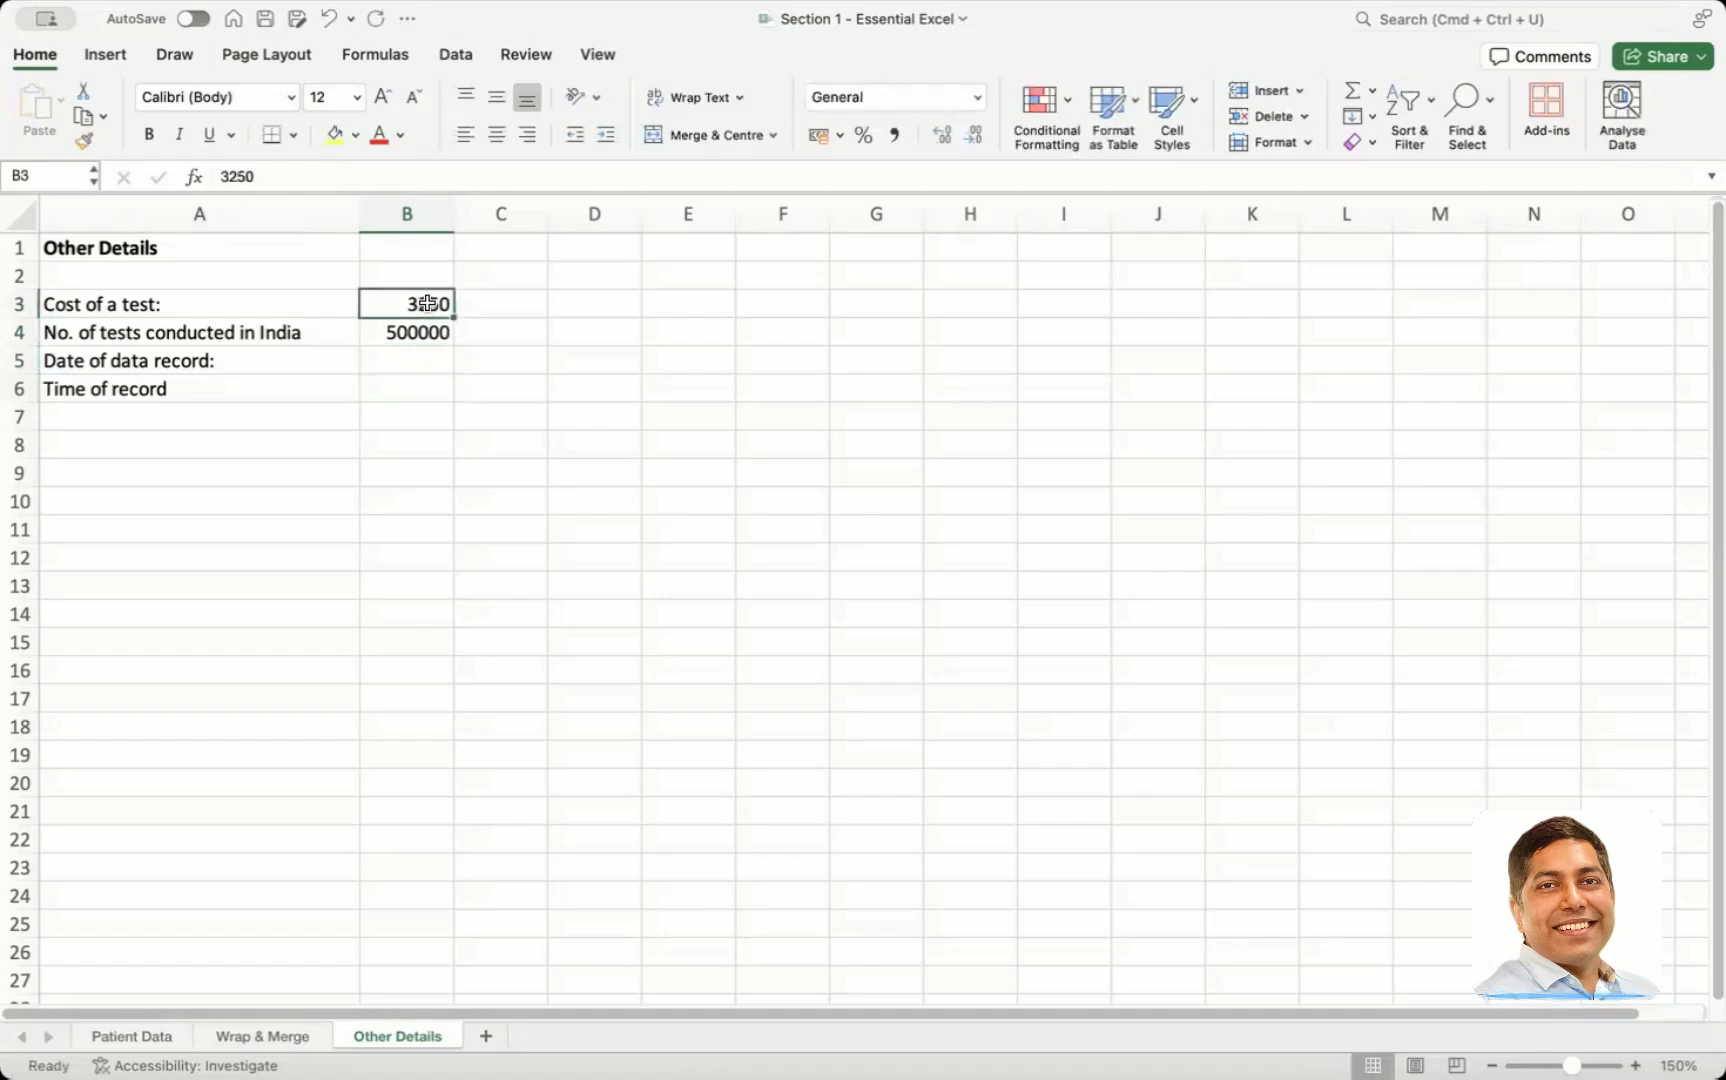
{"action": "left_click", "coordinate": [277, 425]}
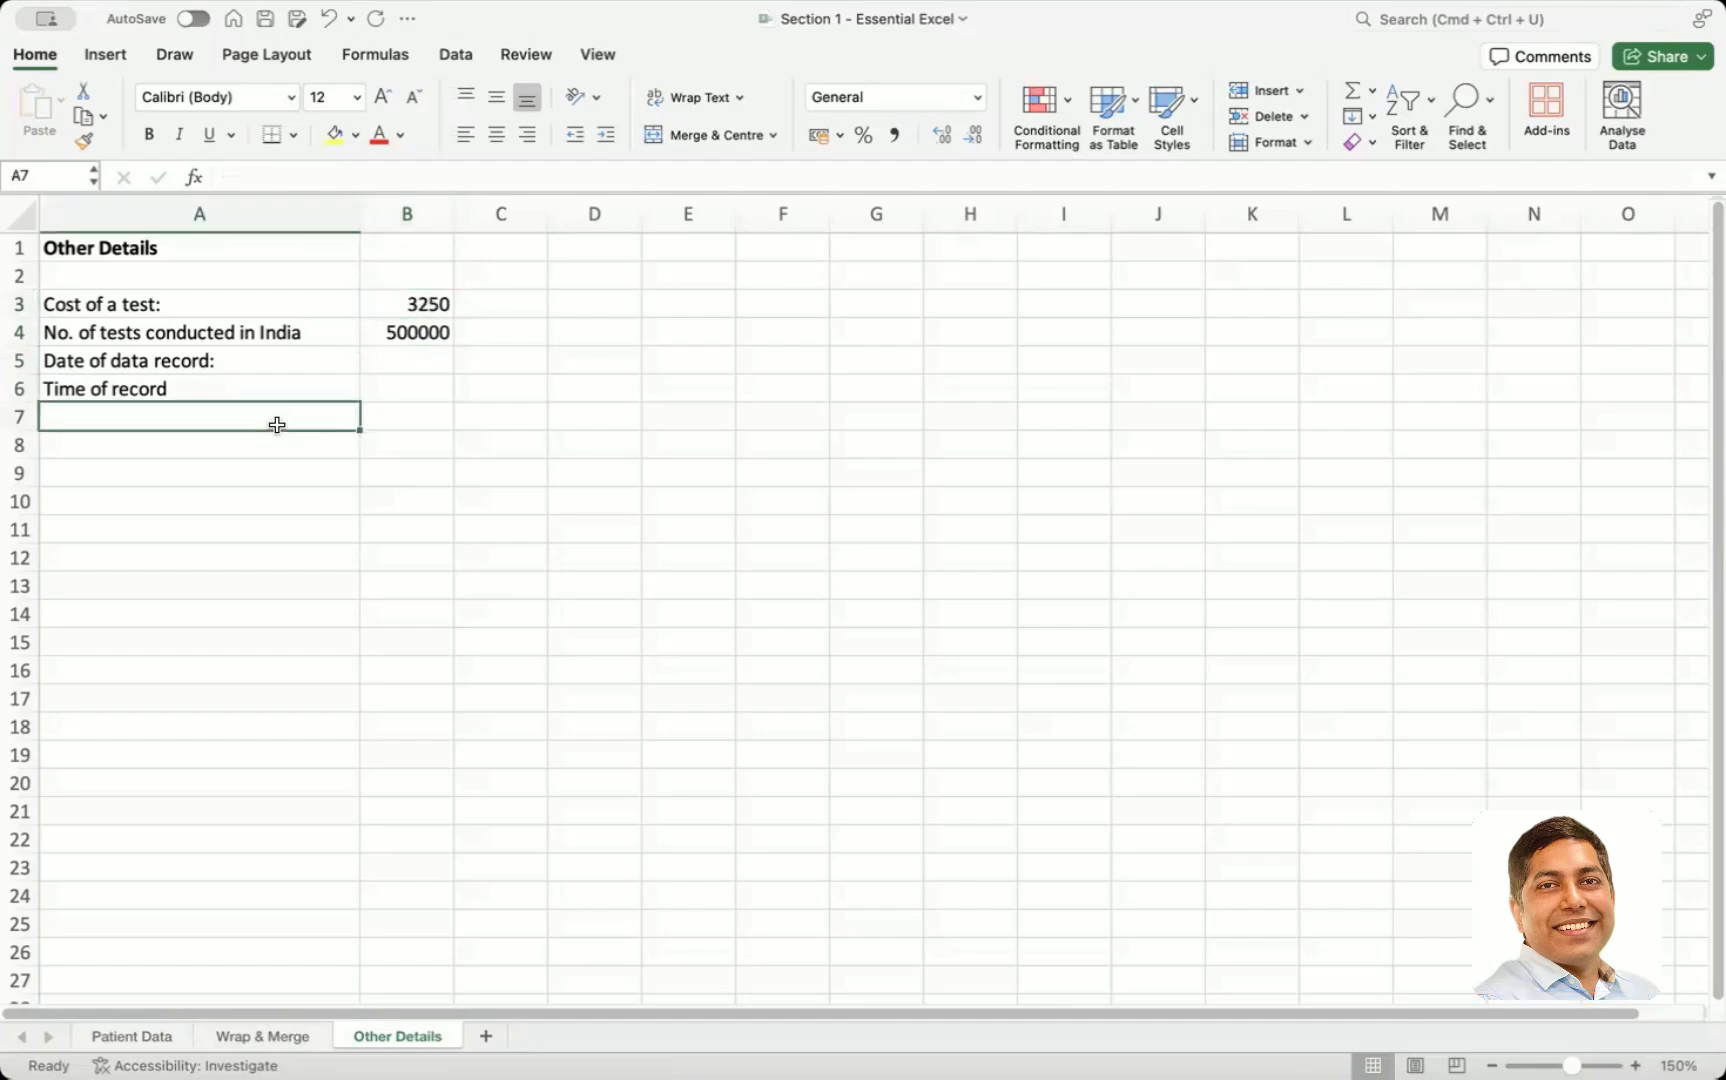
{"action": "type", "text": "Mortalit"}
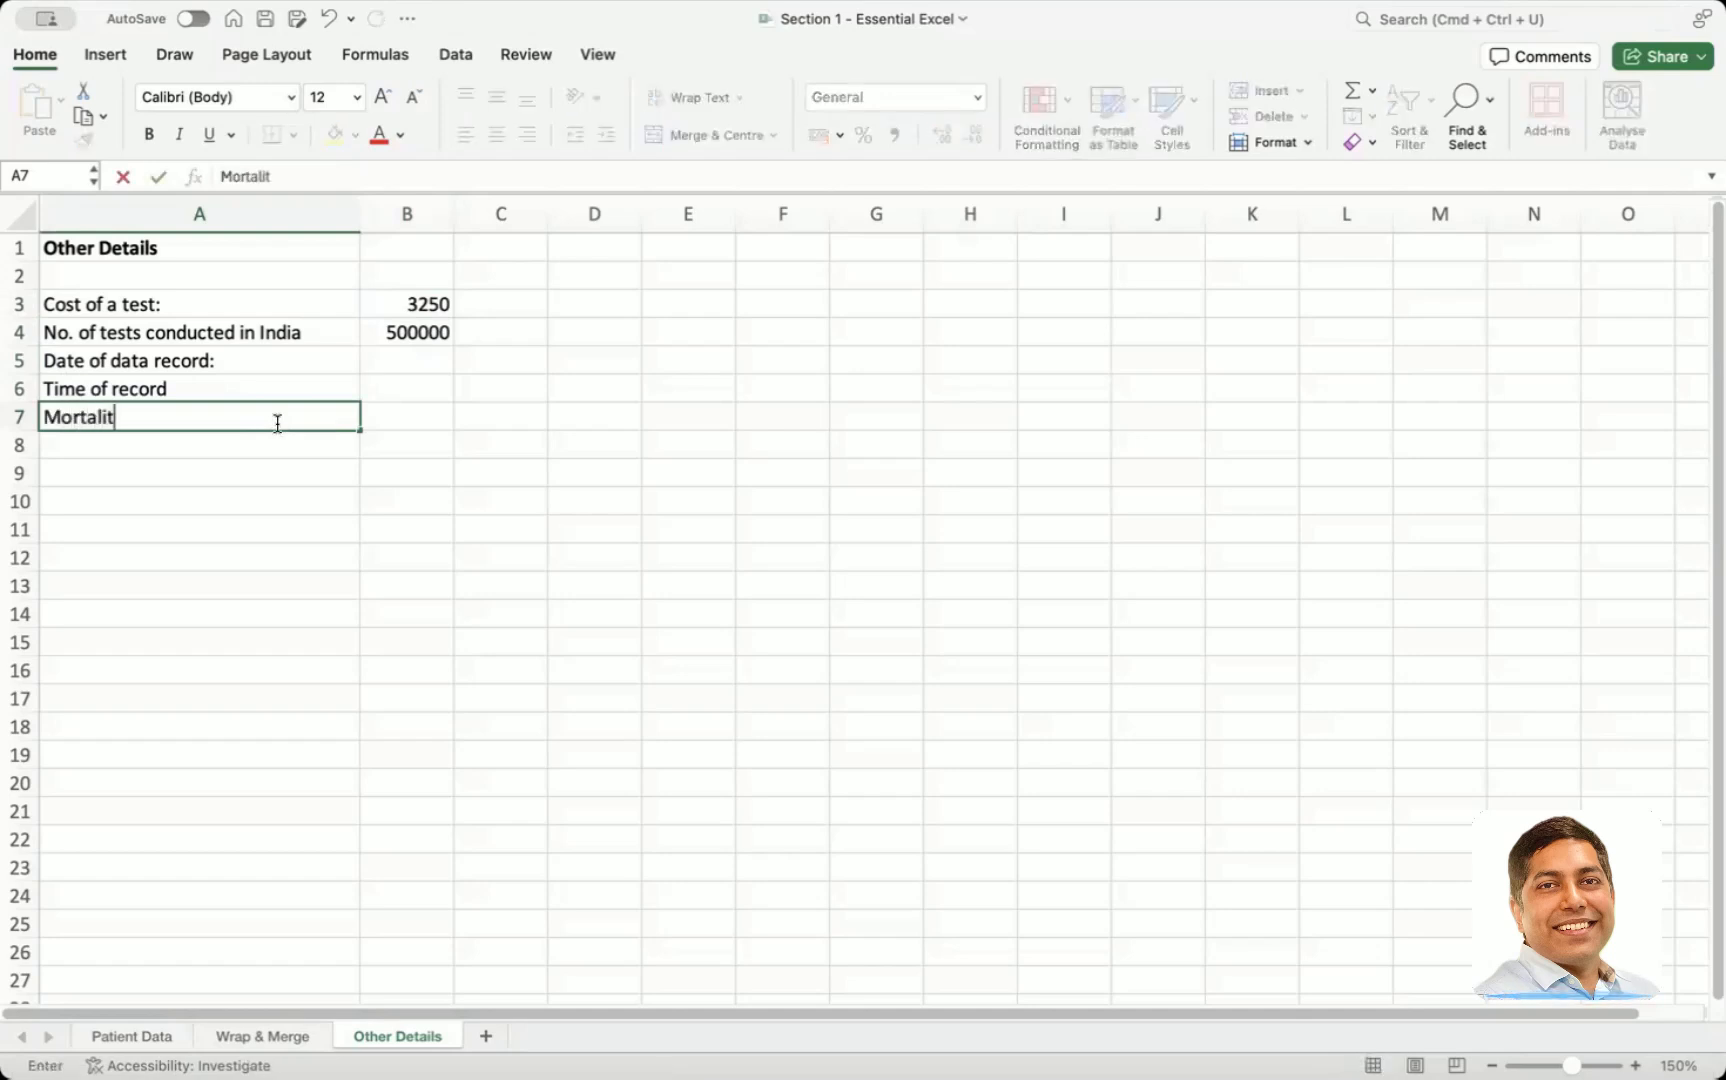
{"action": "type", "text": "y Rate"}
{"action": "key", "text": "Return"}
Remove the trailing colon from the "Date of data record" label in A5
{"action": "left_click", "coordinate": [277, 423]}
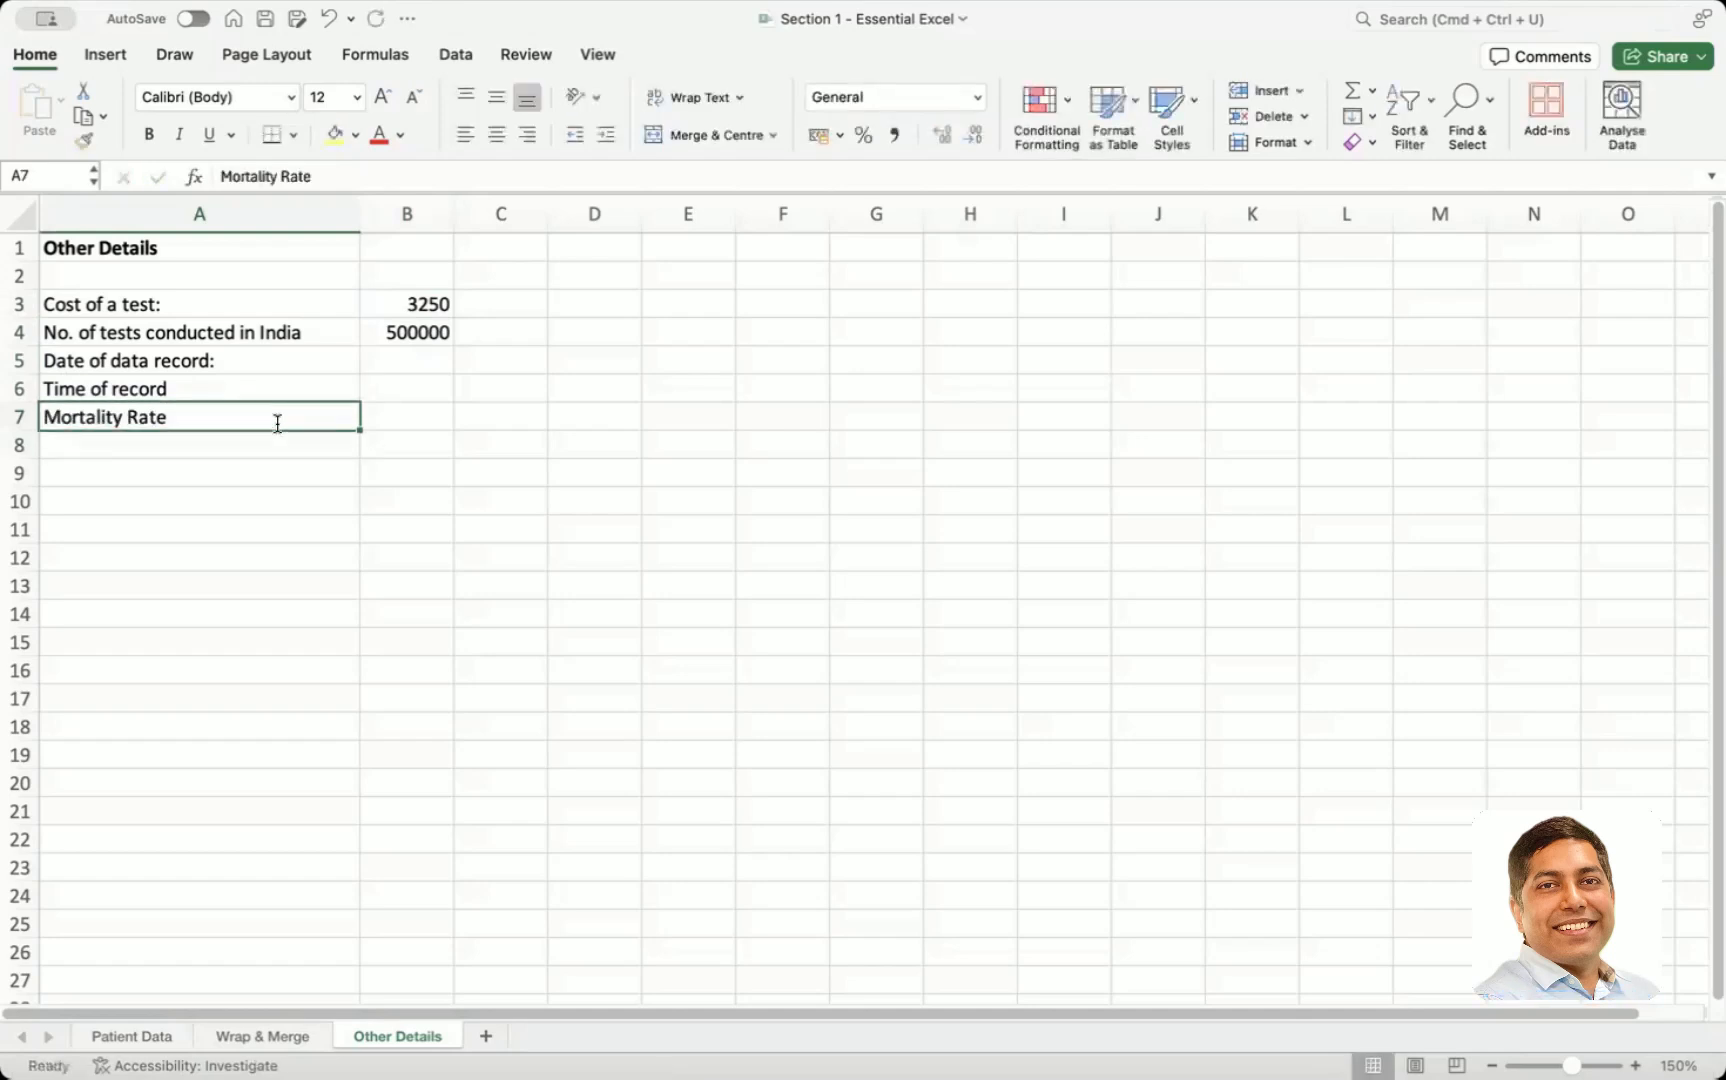
{"action": "key", "text": "Up"}
{"action": "key", "text": "Up"}
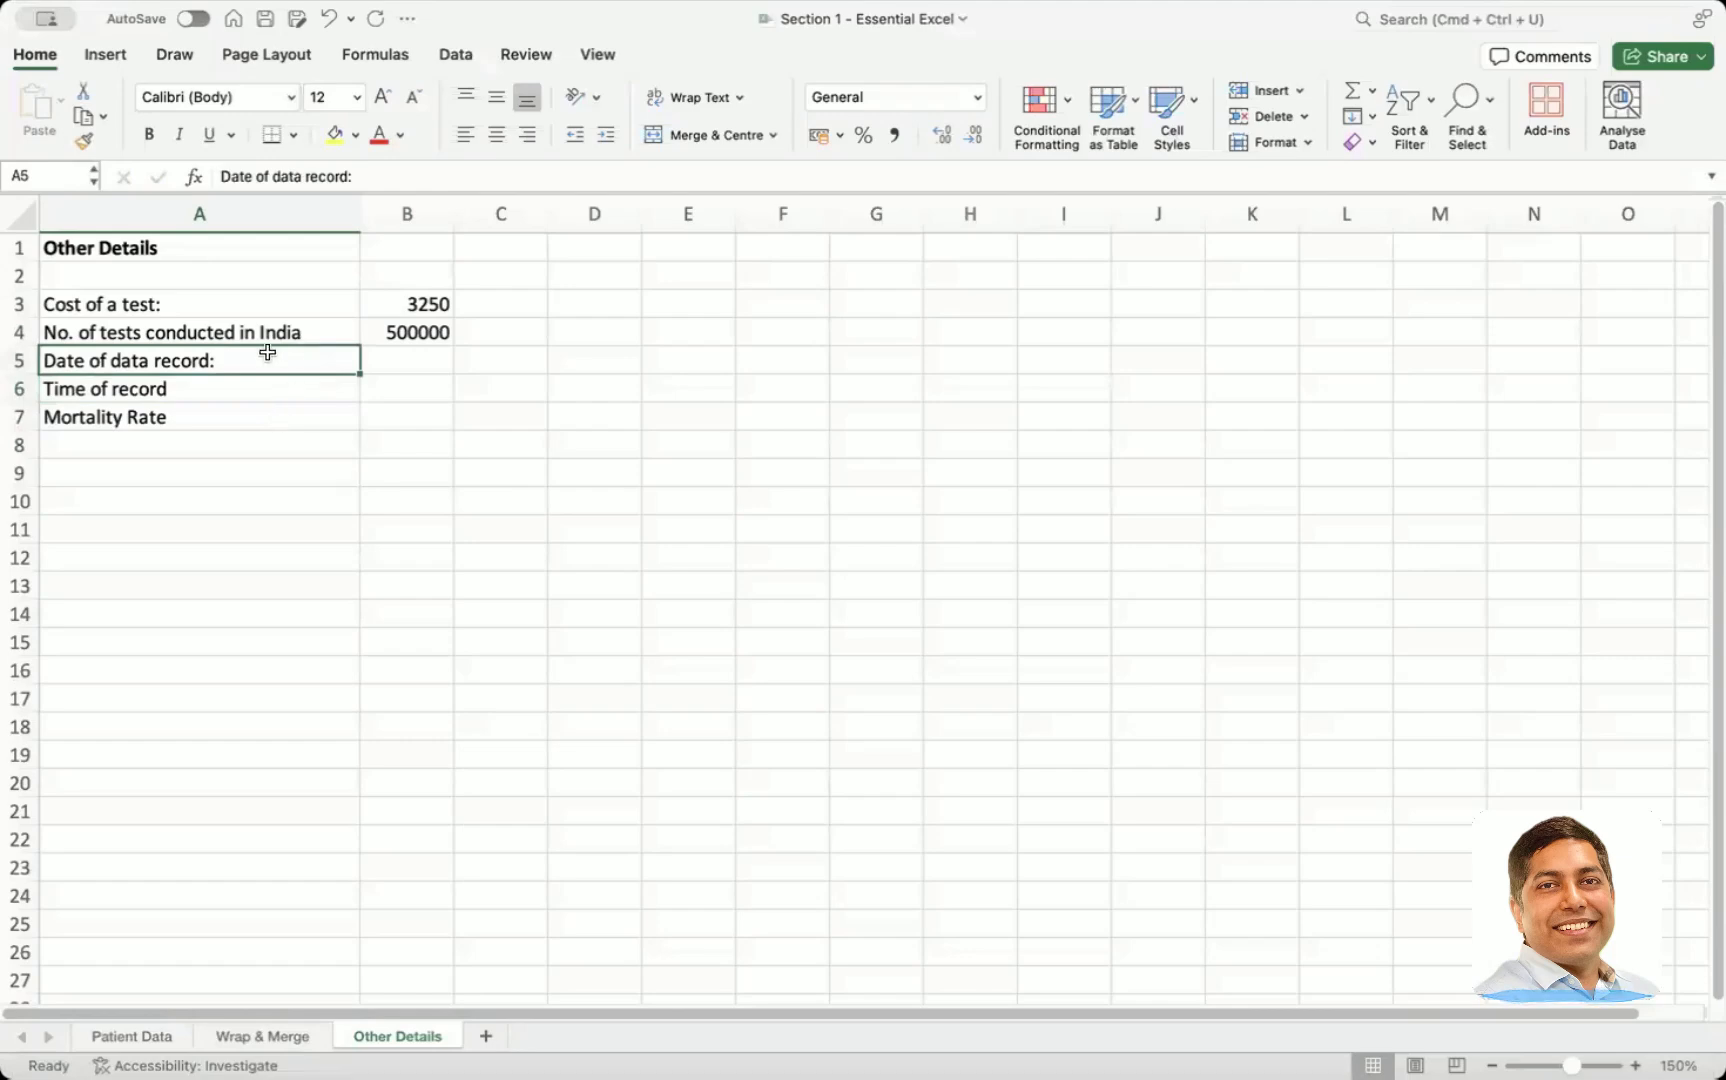
{"action": "double_click", "coordinate": [267, 352]}
{"action": "key", "text": "BackSpace"}
{"action": "key", "text": "Return"}
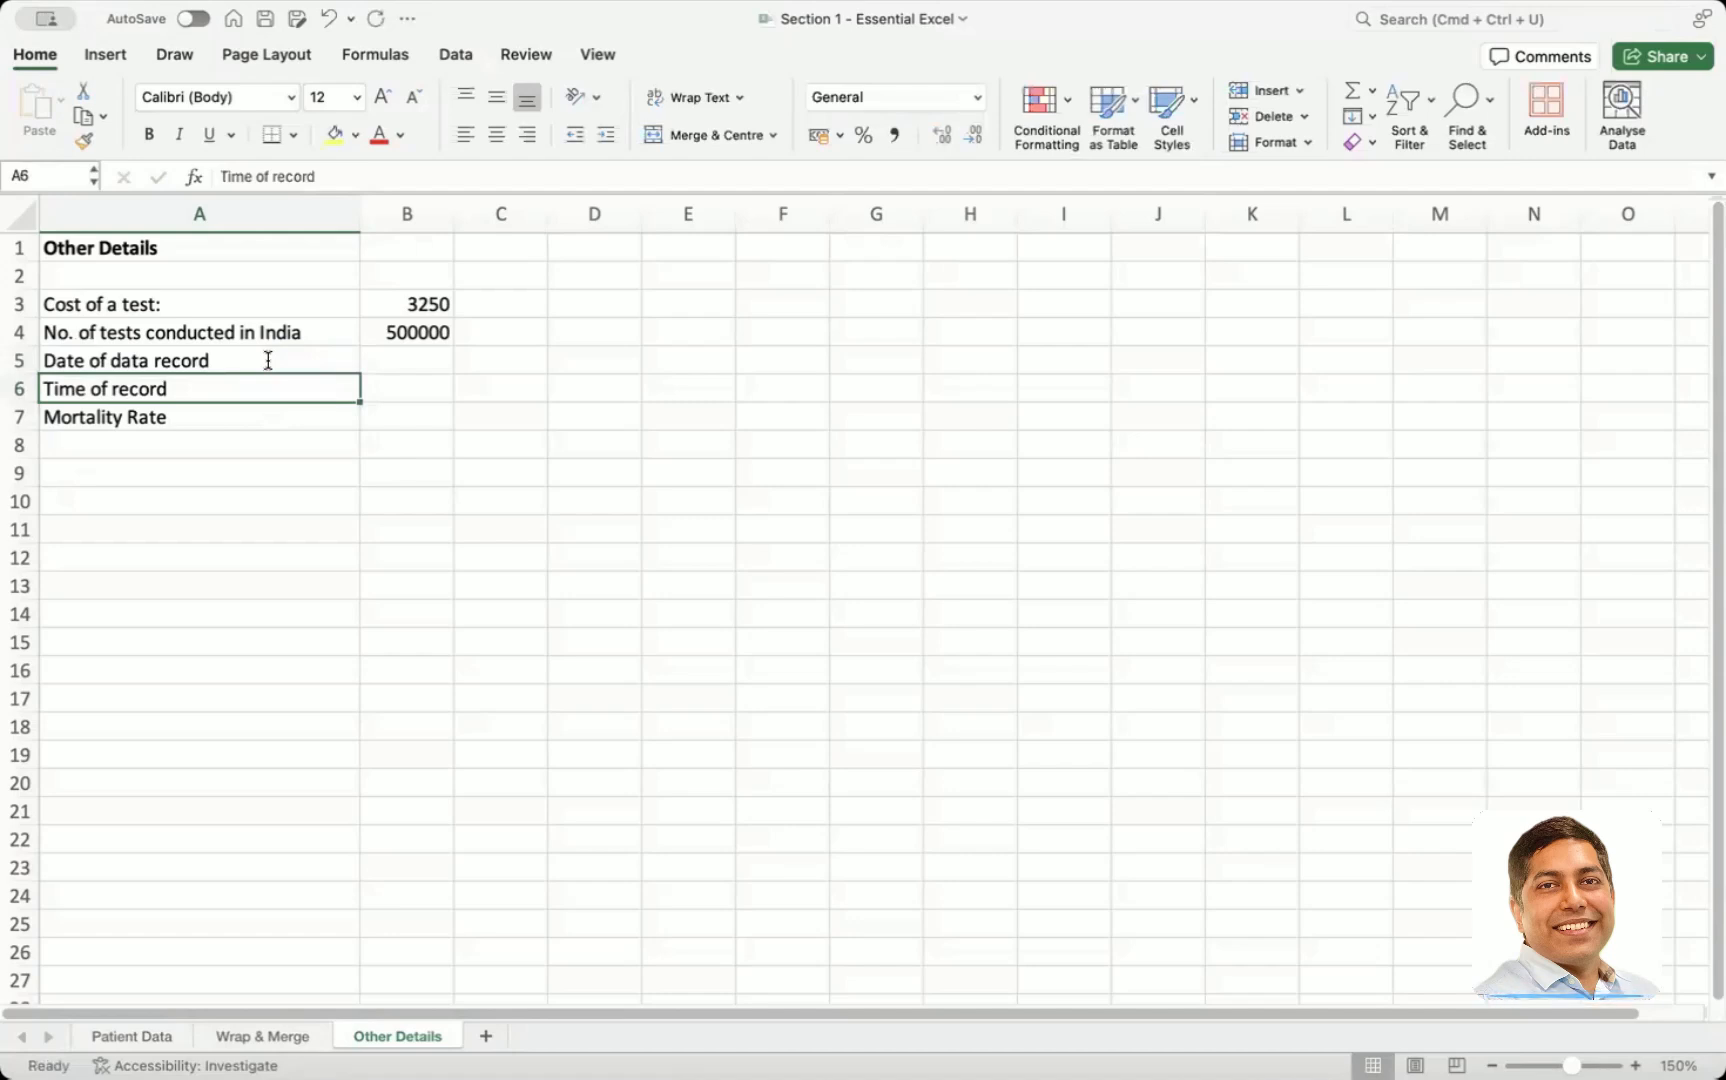
Remove the trailing colon from the "Cost of a test" label in A3
{"action": "double_click", "coordinate": [225, 309]}
{"action": "key", "text": "Escape"}
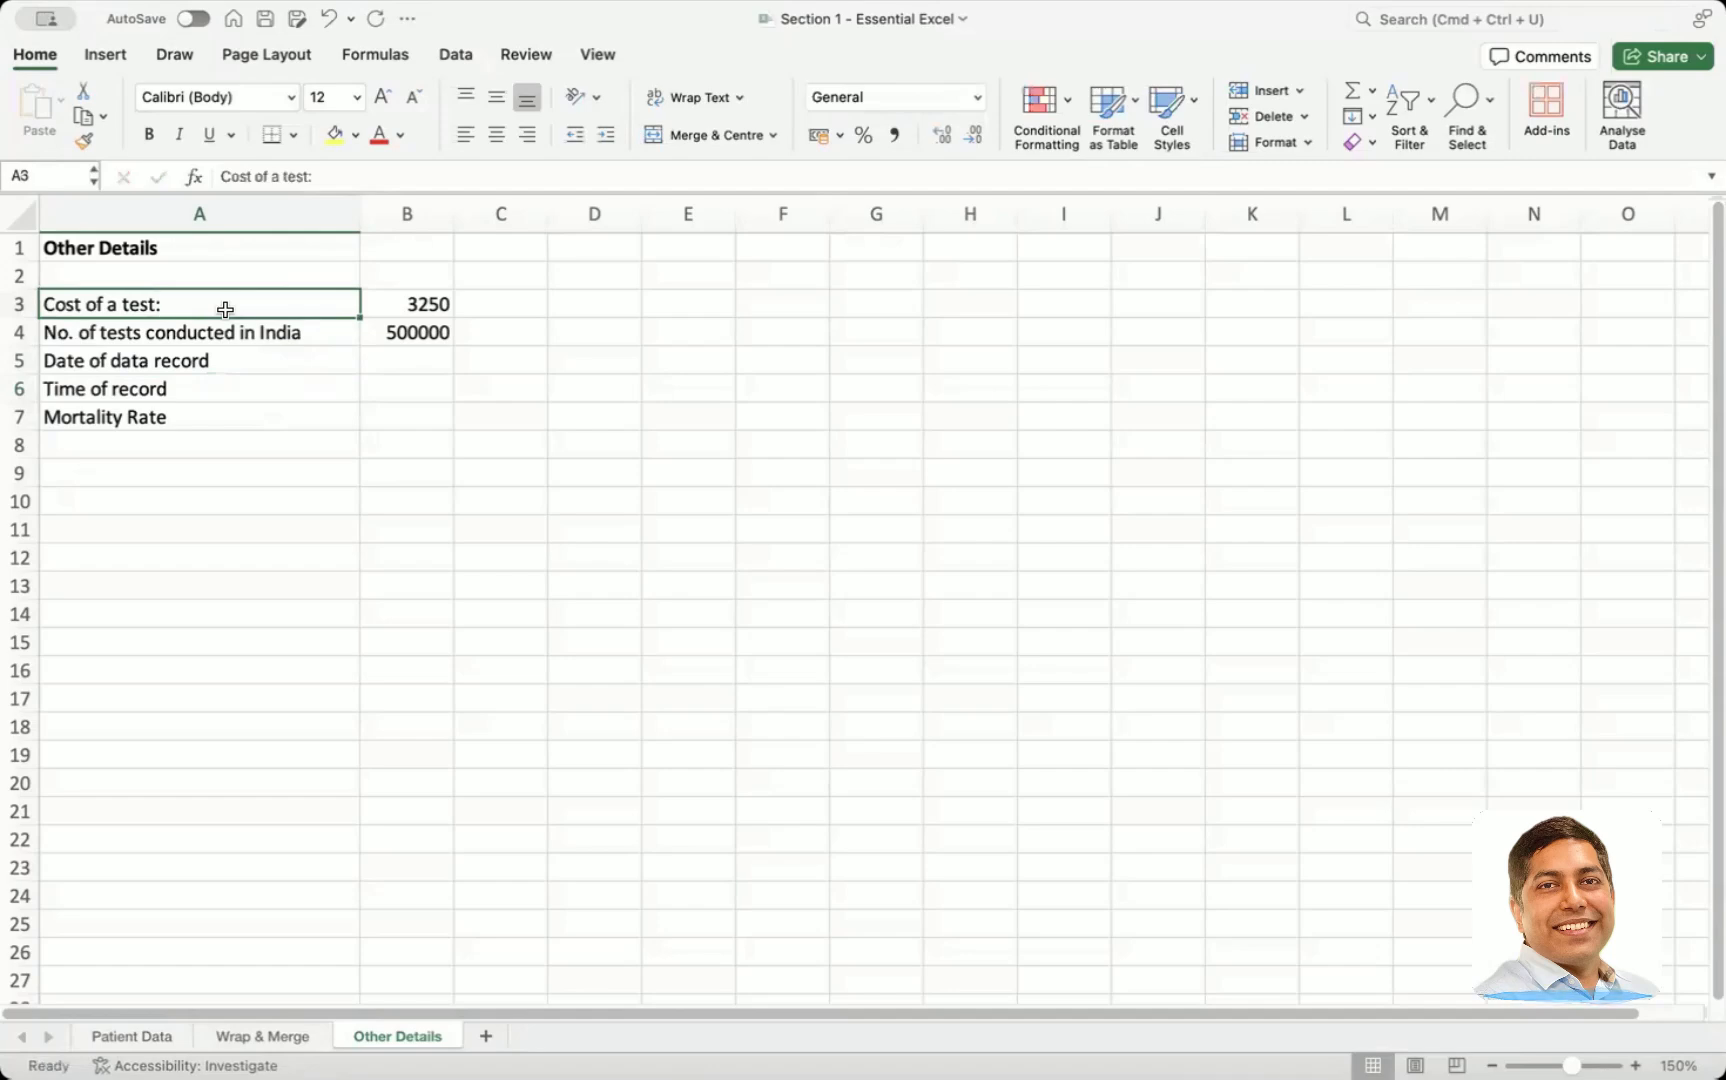
{"action": "double_click", "coordinate": [225, 309]}
{"action": "key", "text": "BackSpace"}
{"action": "key", "text": "Return"}
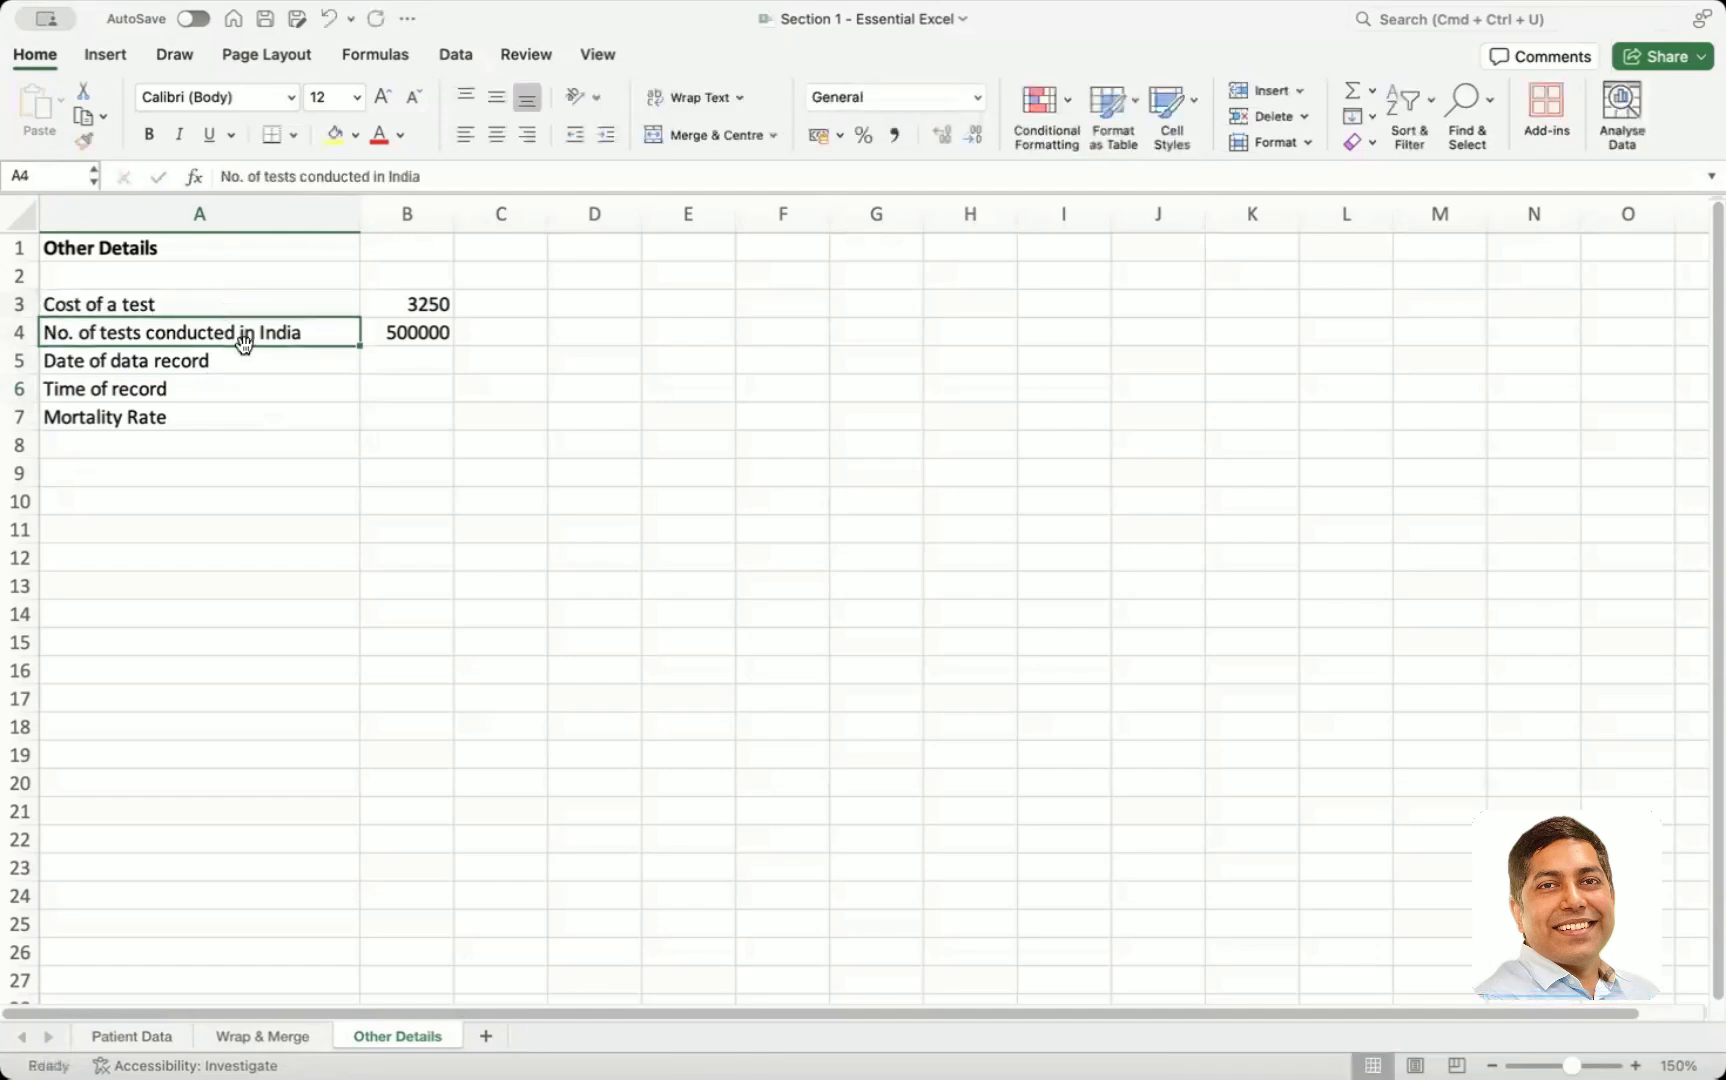
{"action": "left_click", "coordinate": [383, 309]}
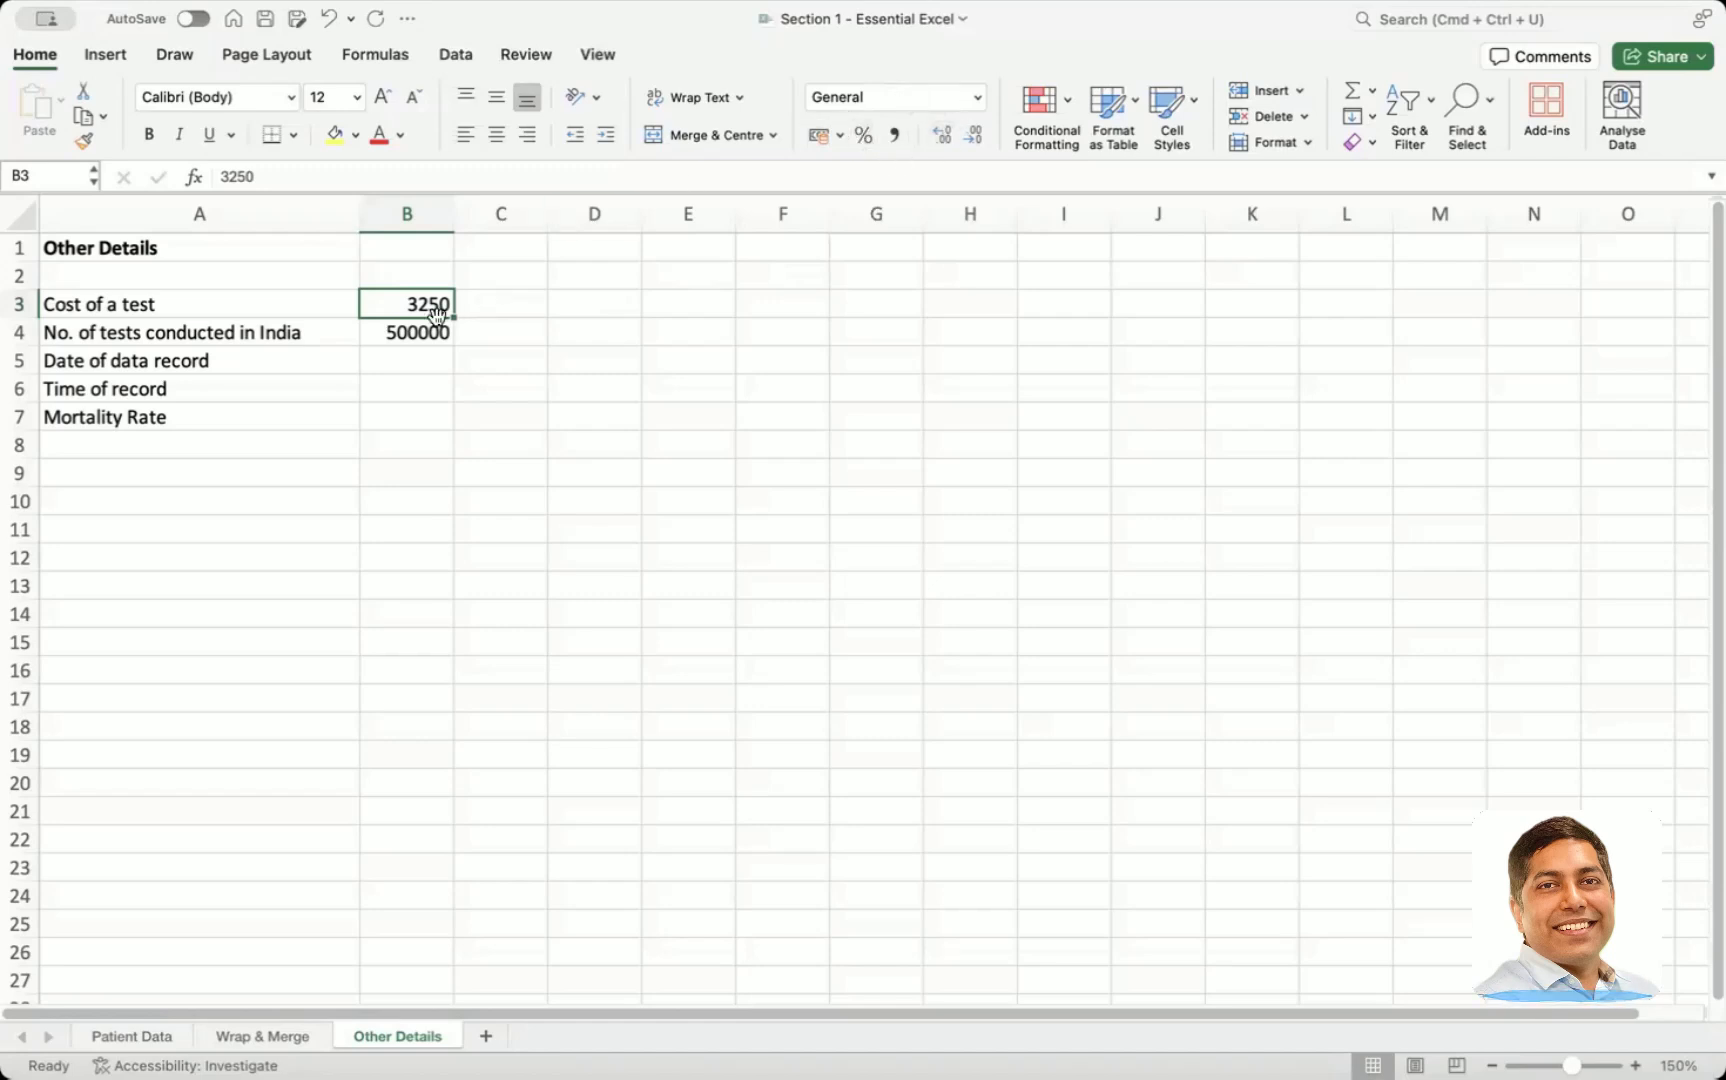
{"action": "left_click", "coordinate": [415, 328]}
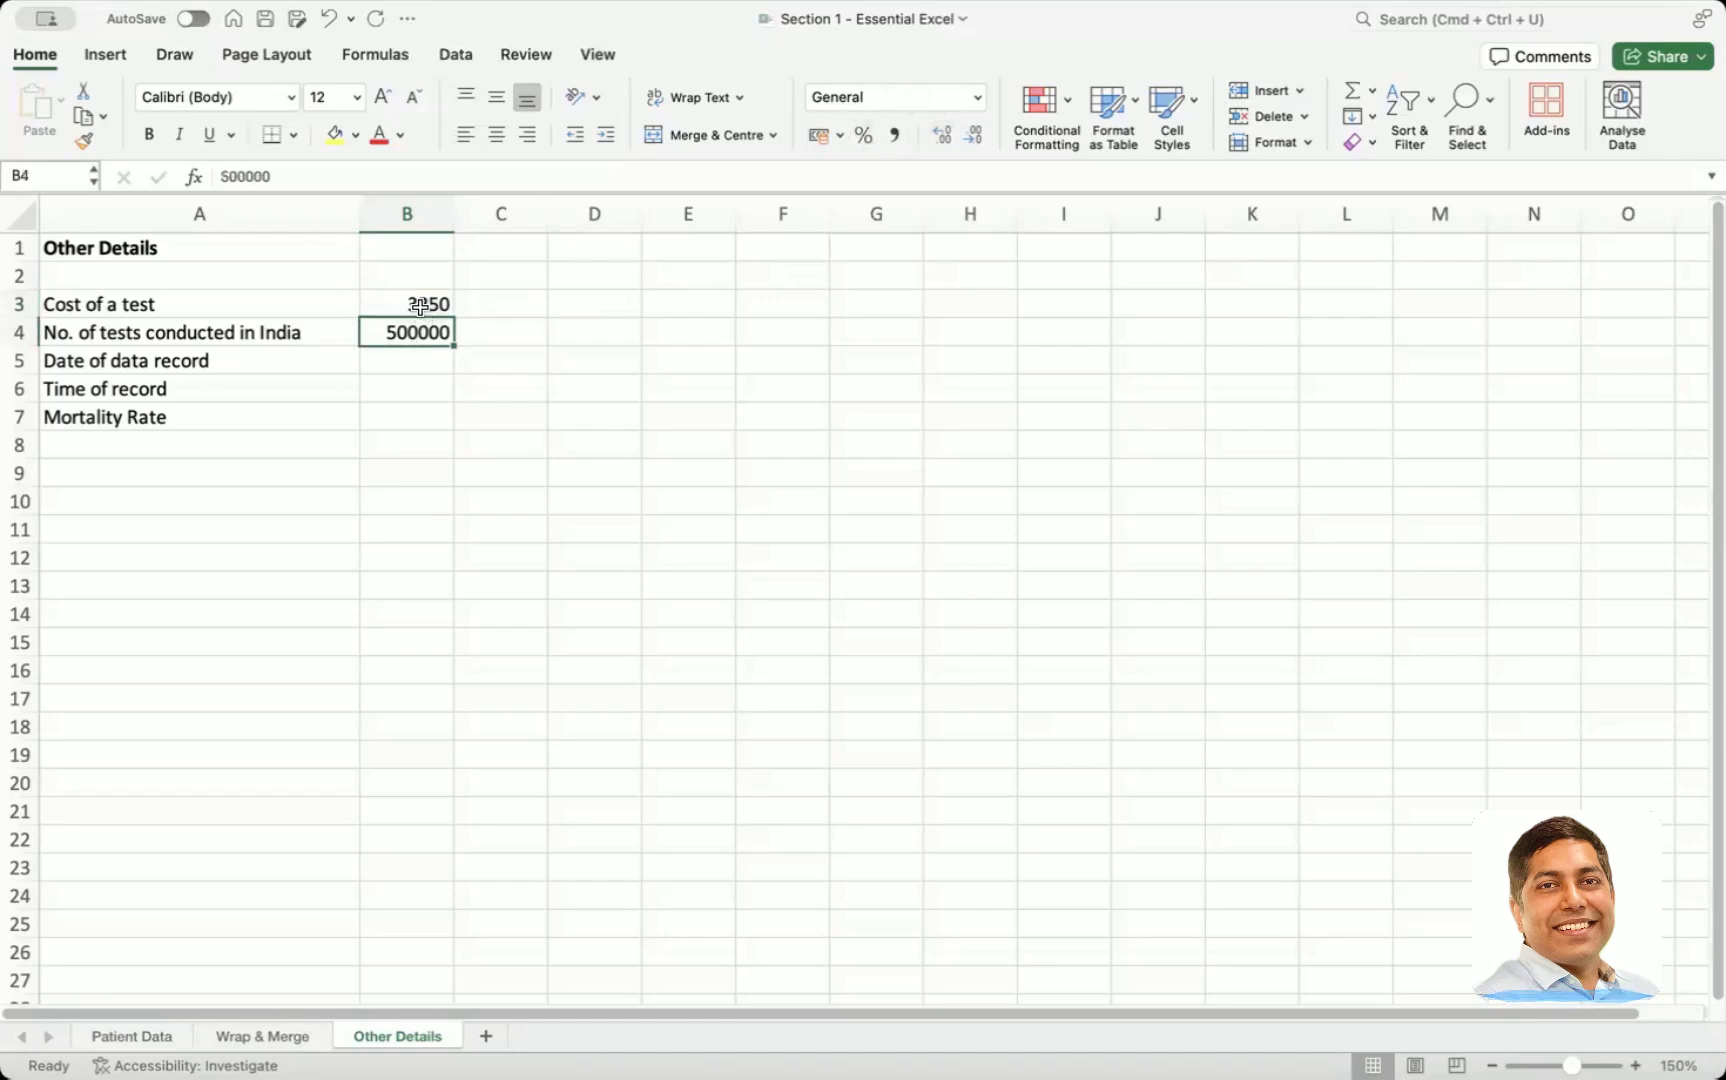
{"action": "left_click", "coordinate": [424, 302]}
{"action": "left_click", "coordinate": [932, 305]}
{"action": "left_click", "coordinate": [958, 441]}
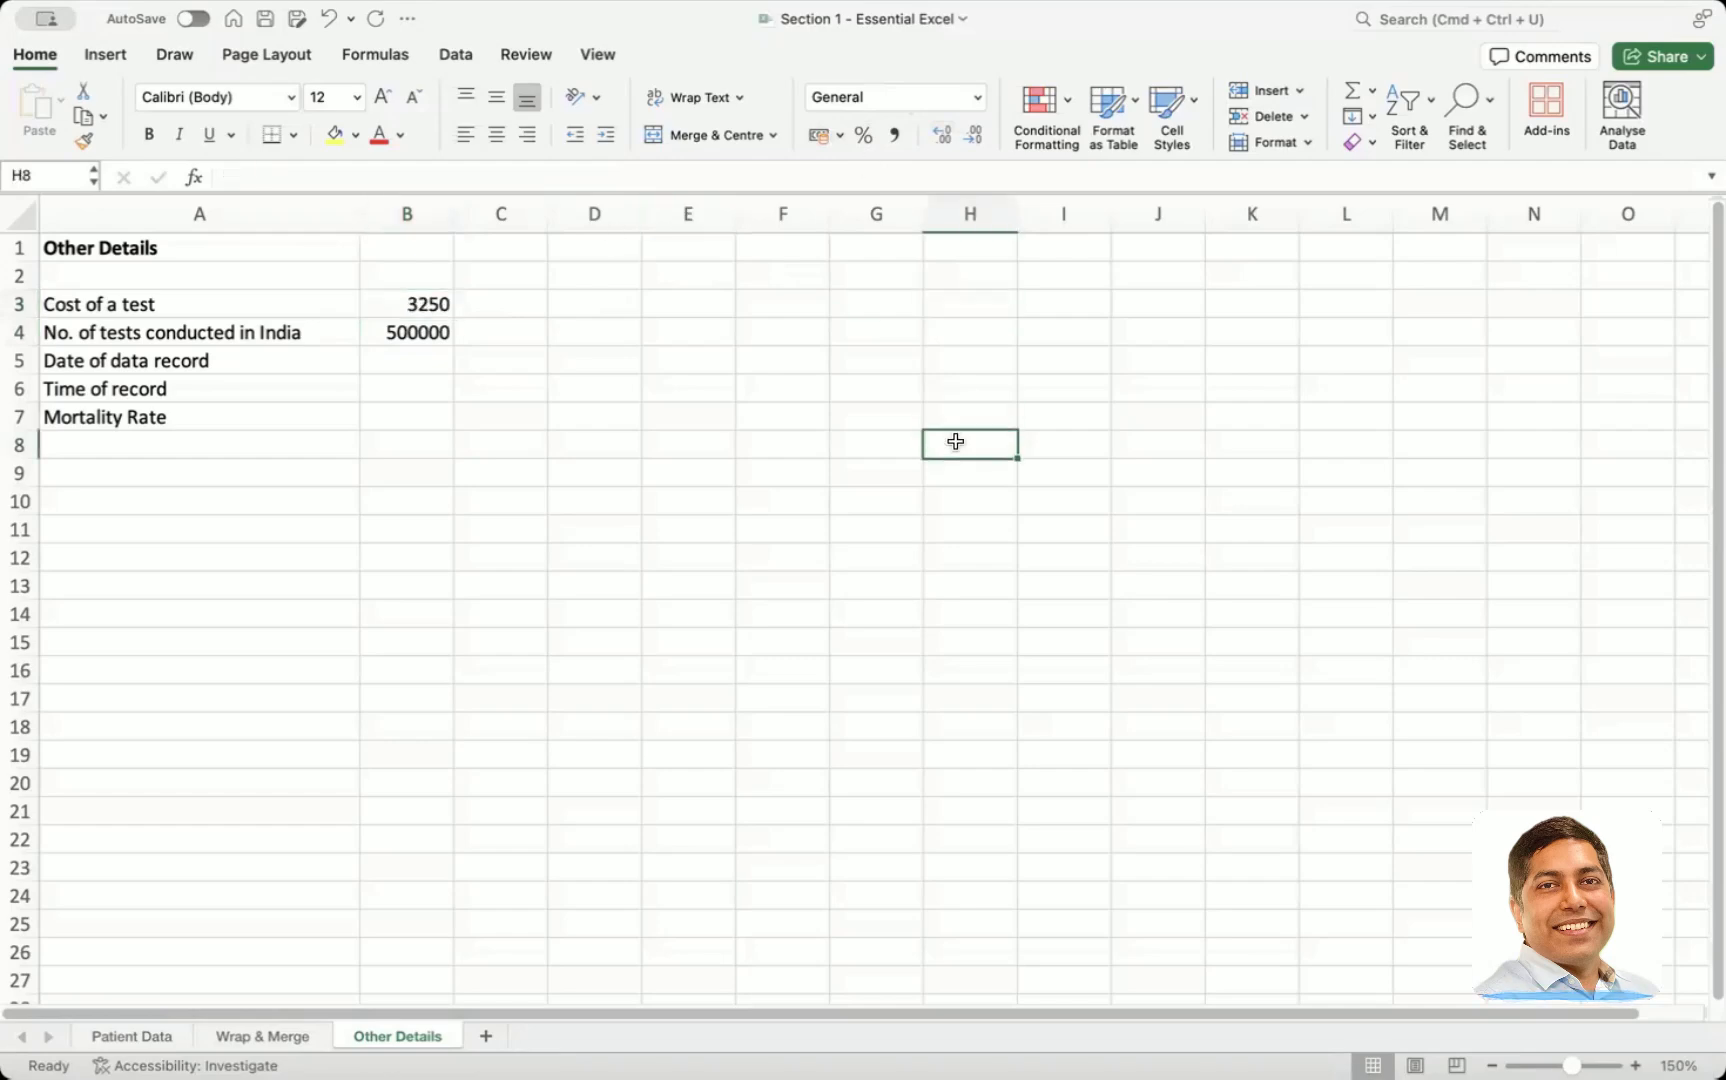
{"action": "left_click", "coordinate": [674, 434]}
Format the test cost in B3 as Currency and switch it to the $ English (United States) accounting format
{"action": "left_click", "coordinate": [404, 301]}
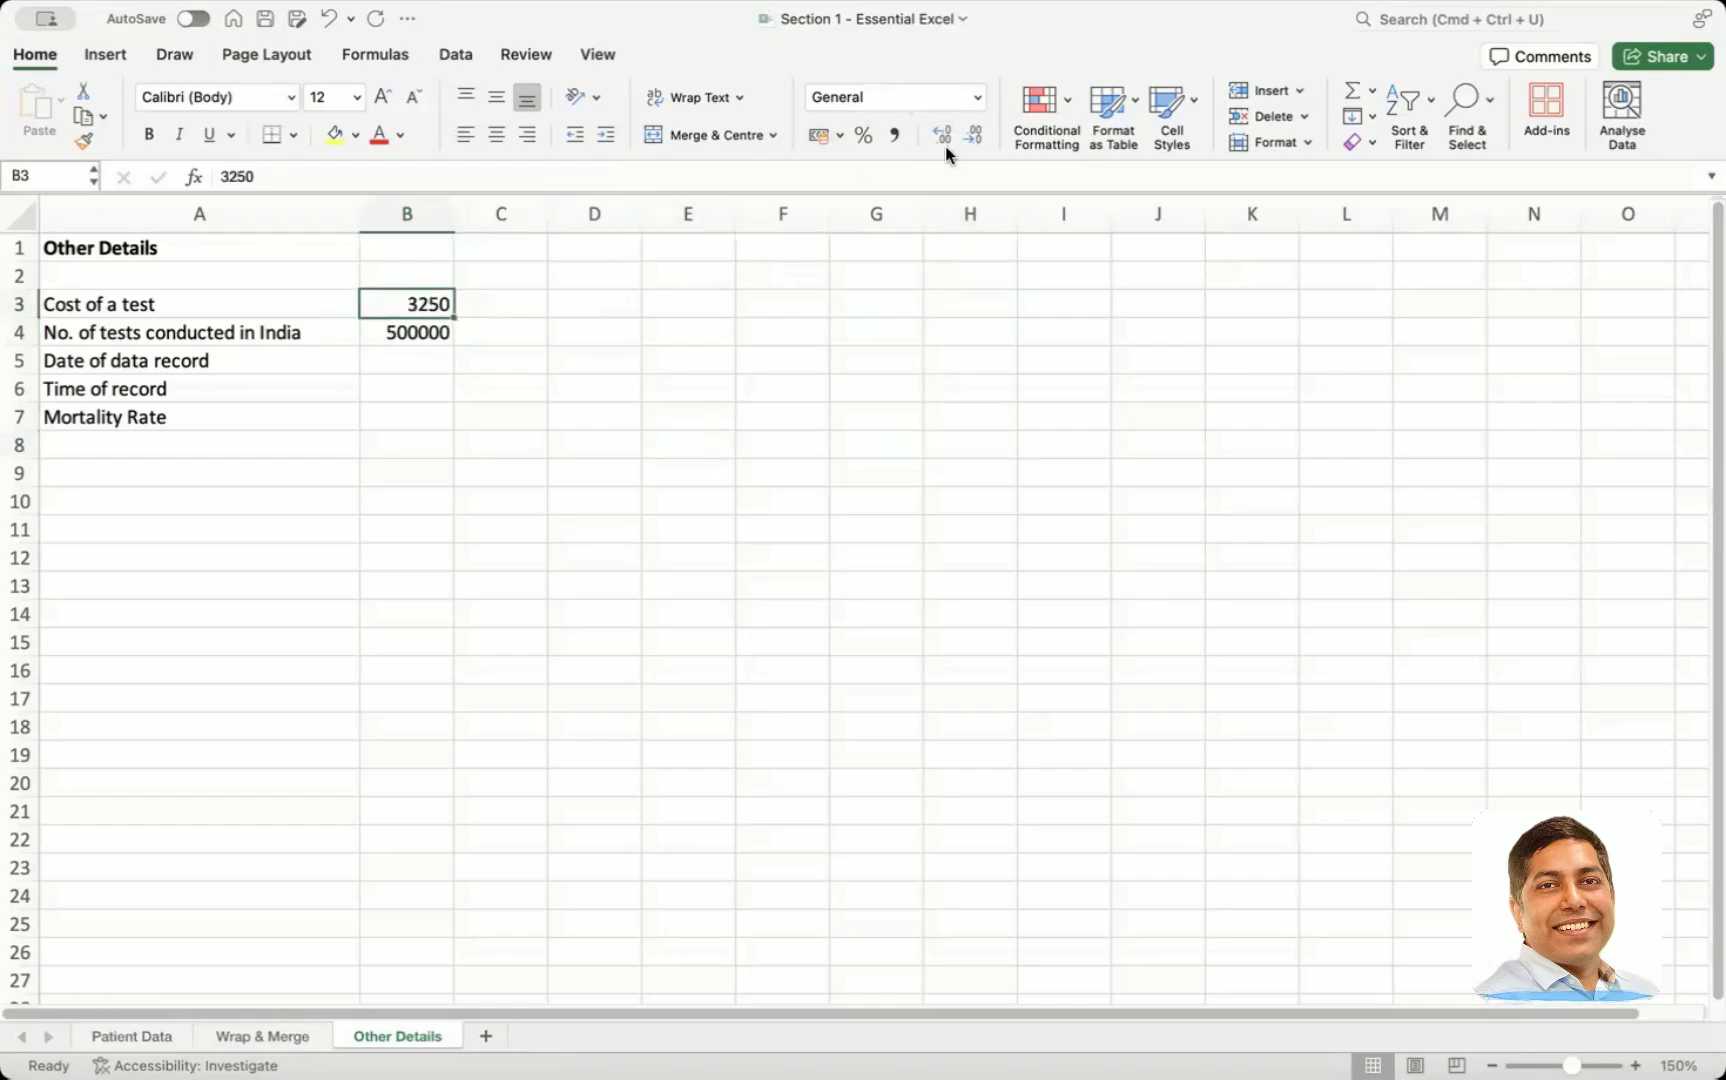
{"action": "left_click", "coordinate": [977, 98]}
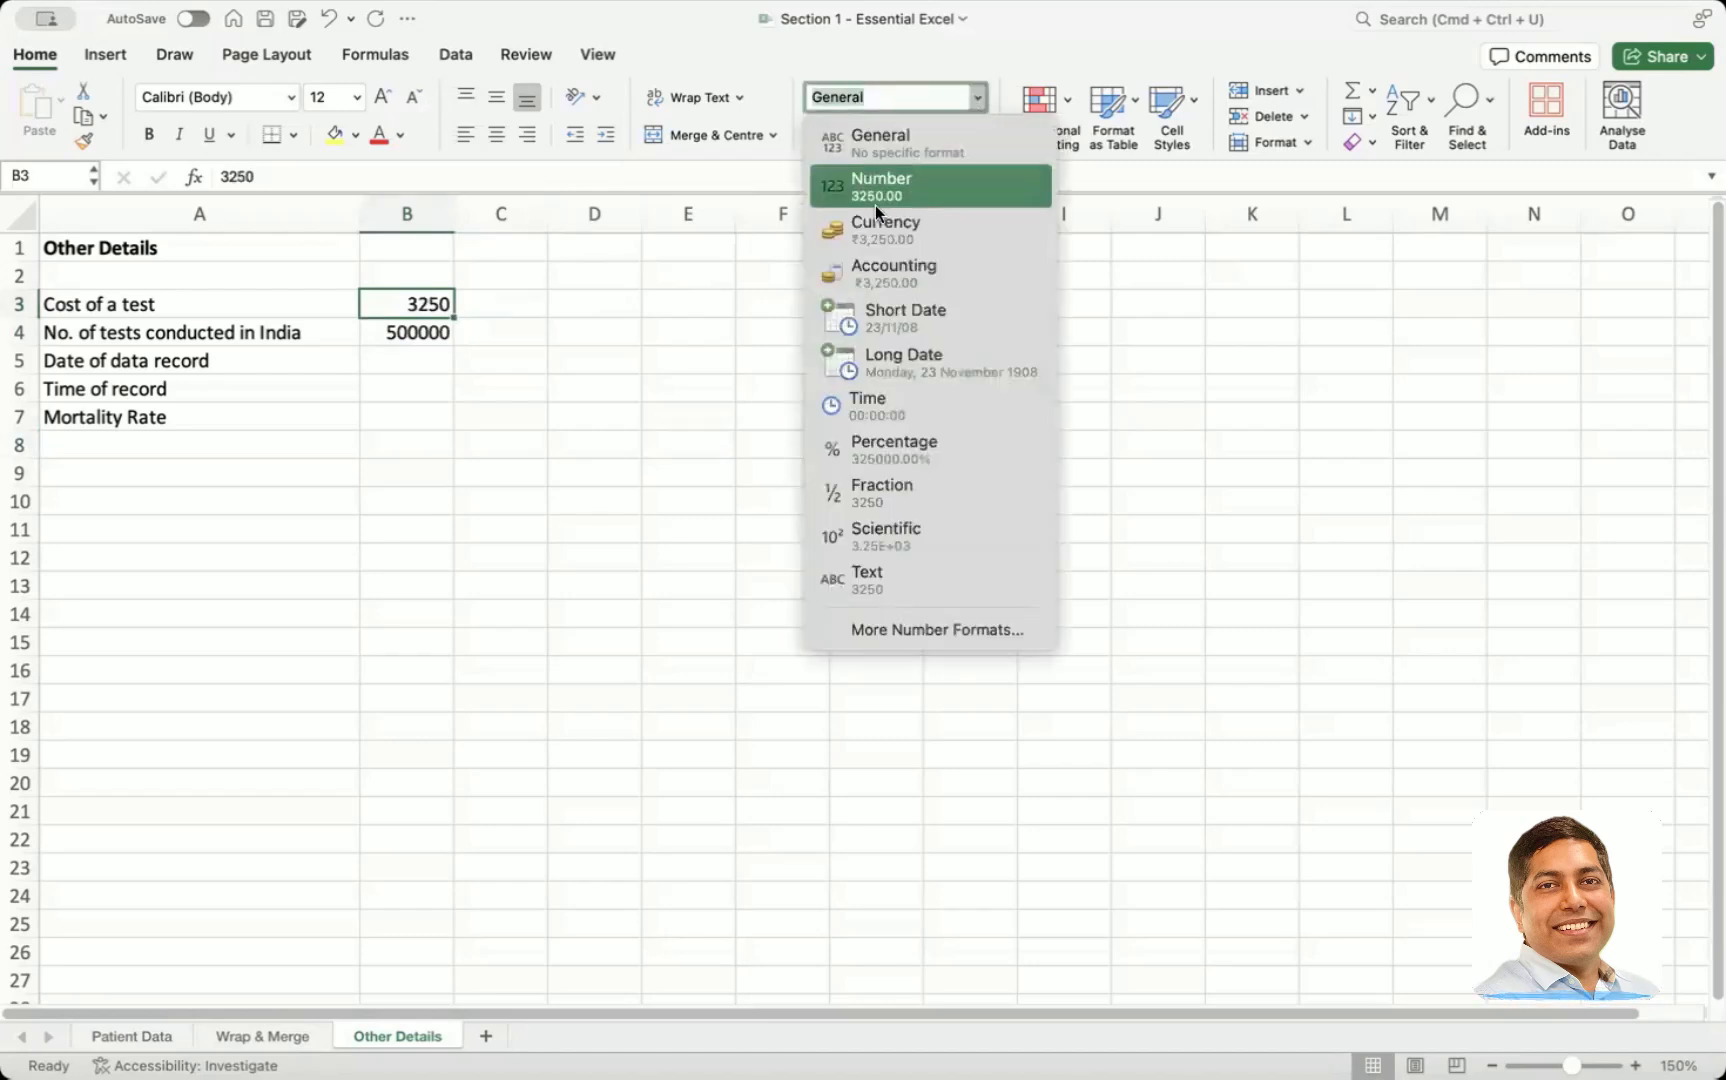
{"action": "left_click", "coordinate": [903, 222]}
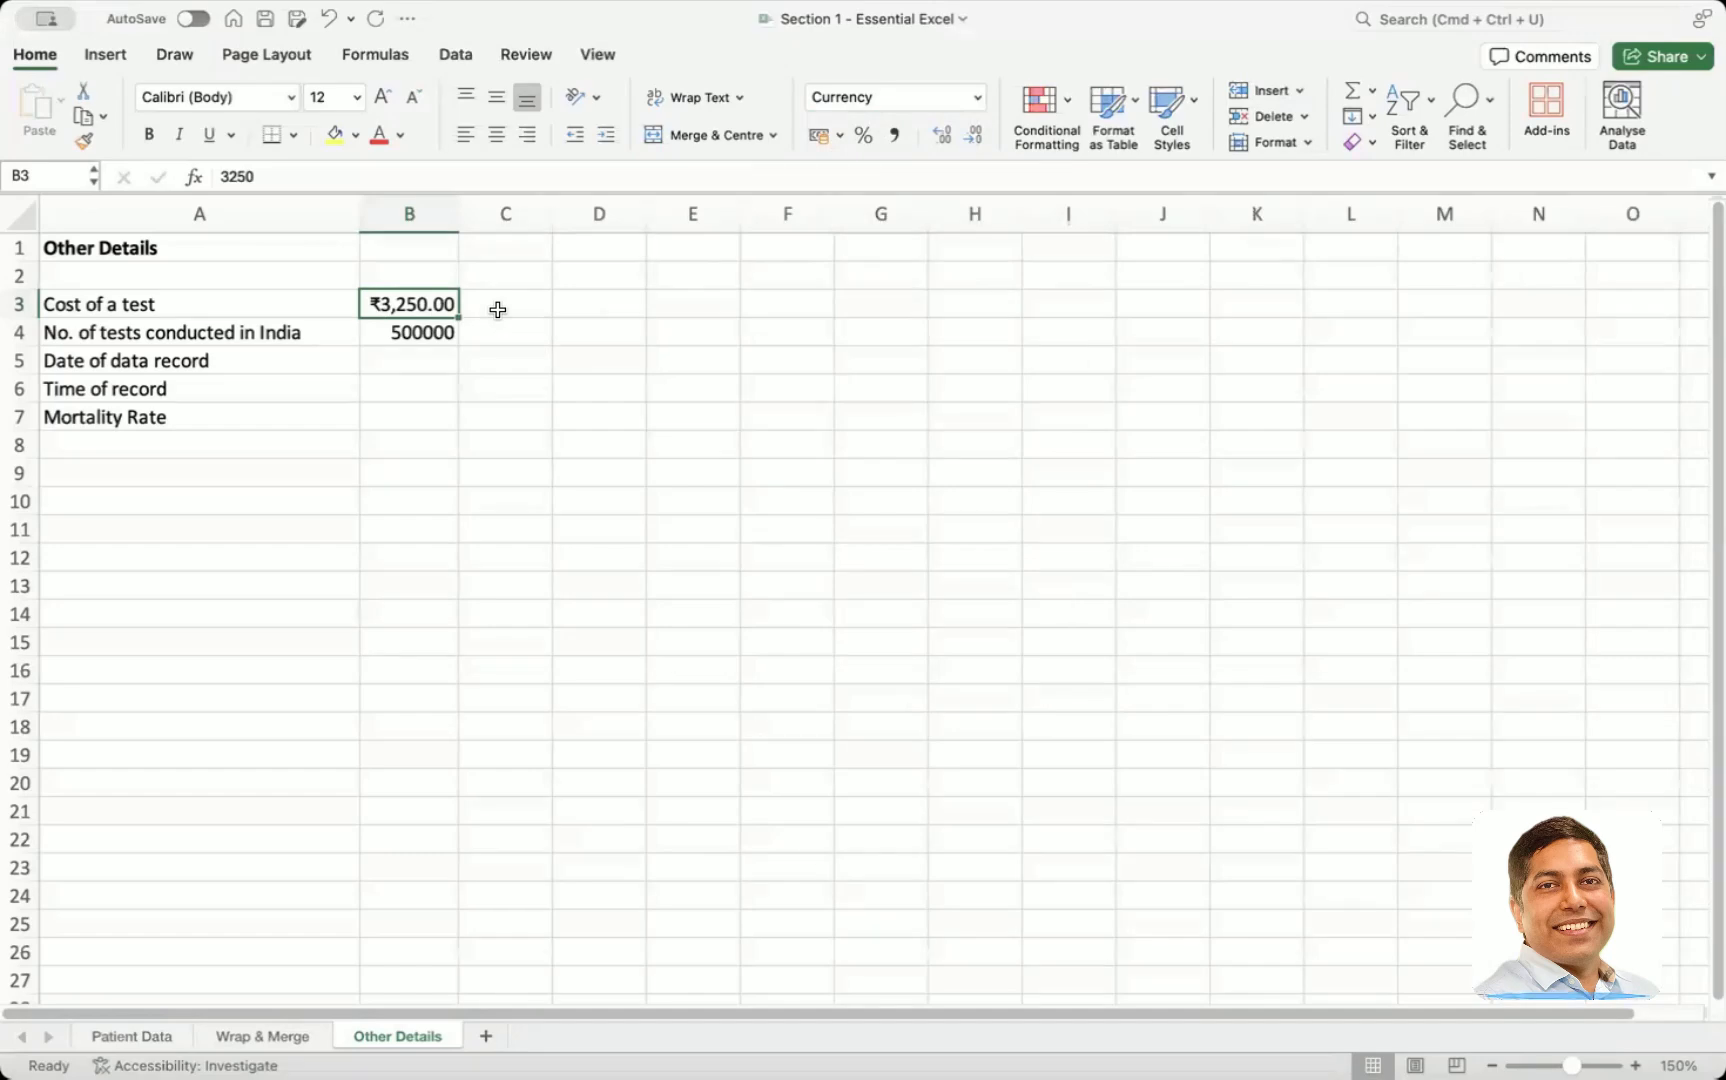
{"action": "left_click", "coordinate": [841, 135]}
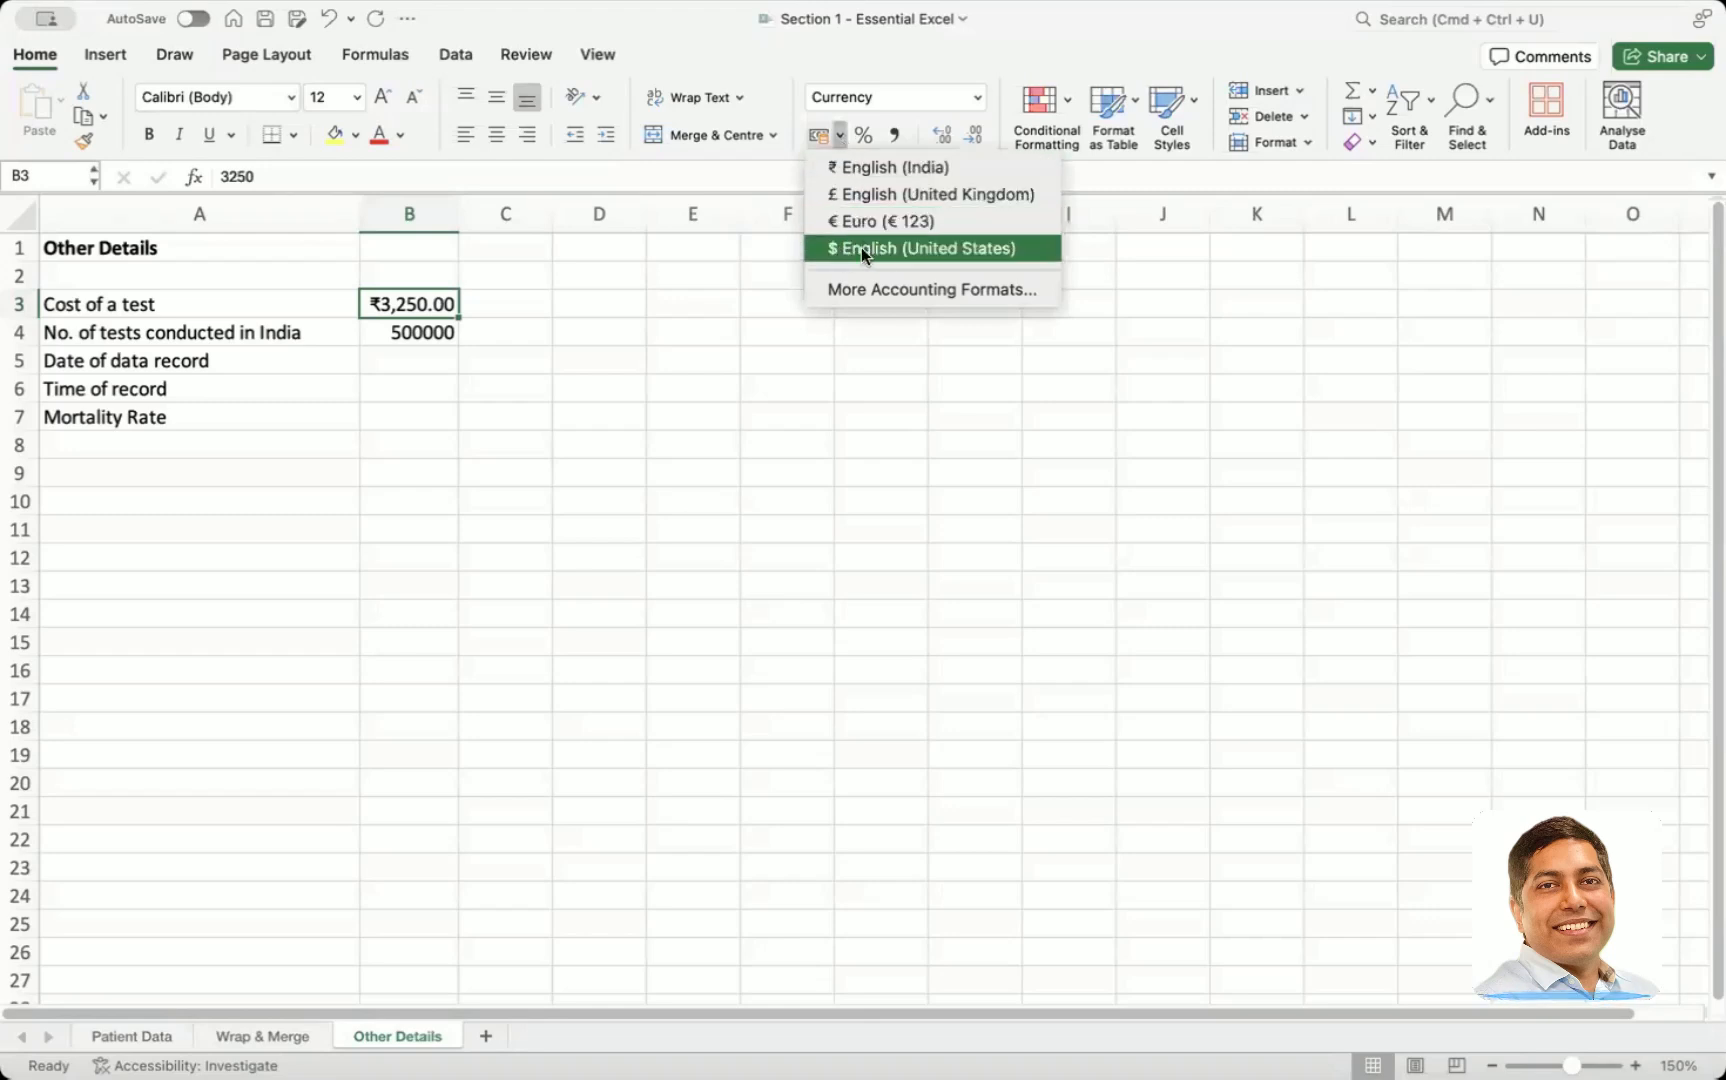
{"action": "left_click", "coordinate": [891, 247]}
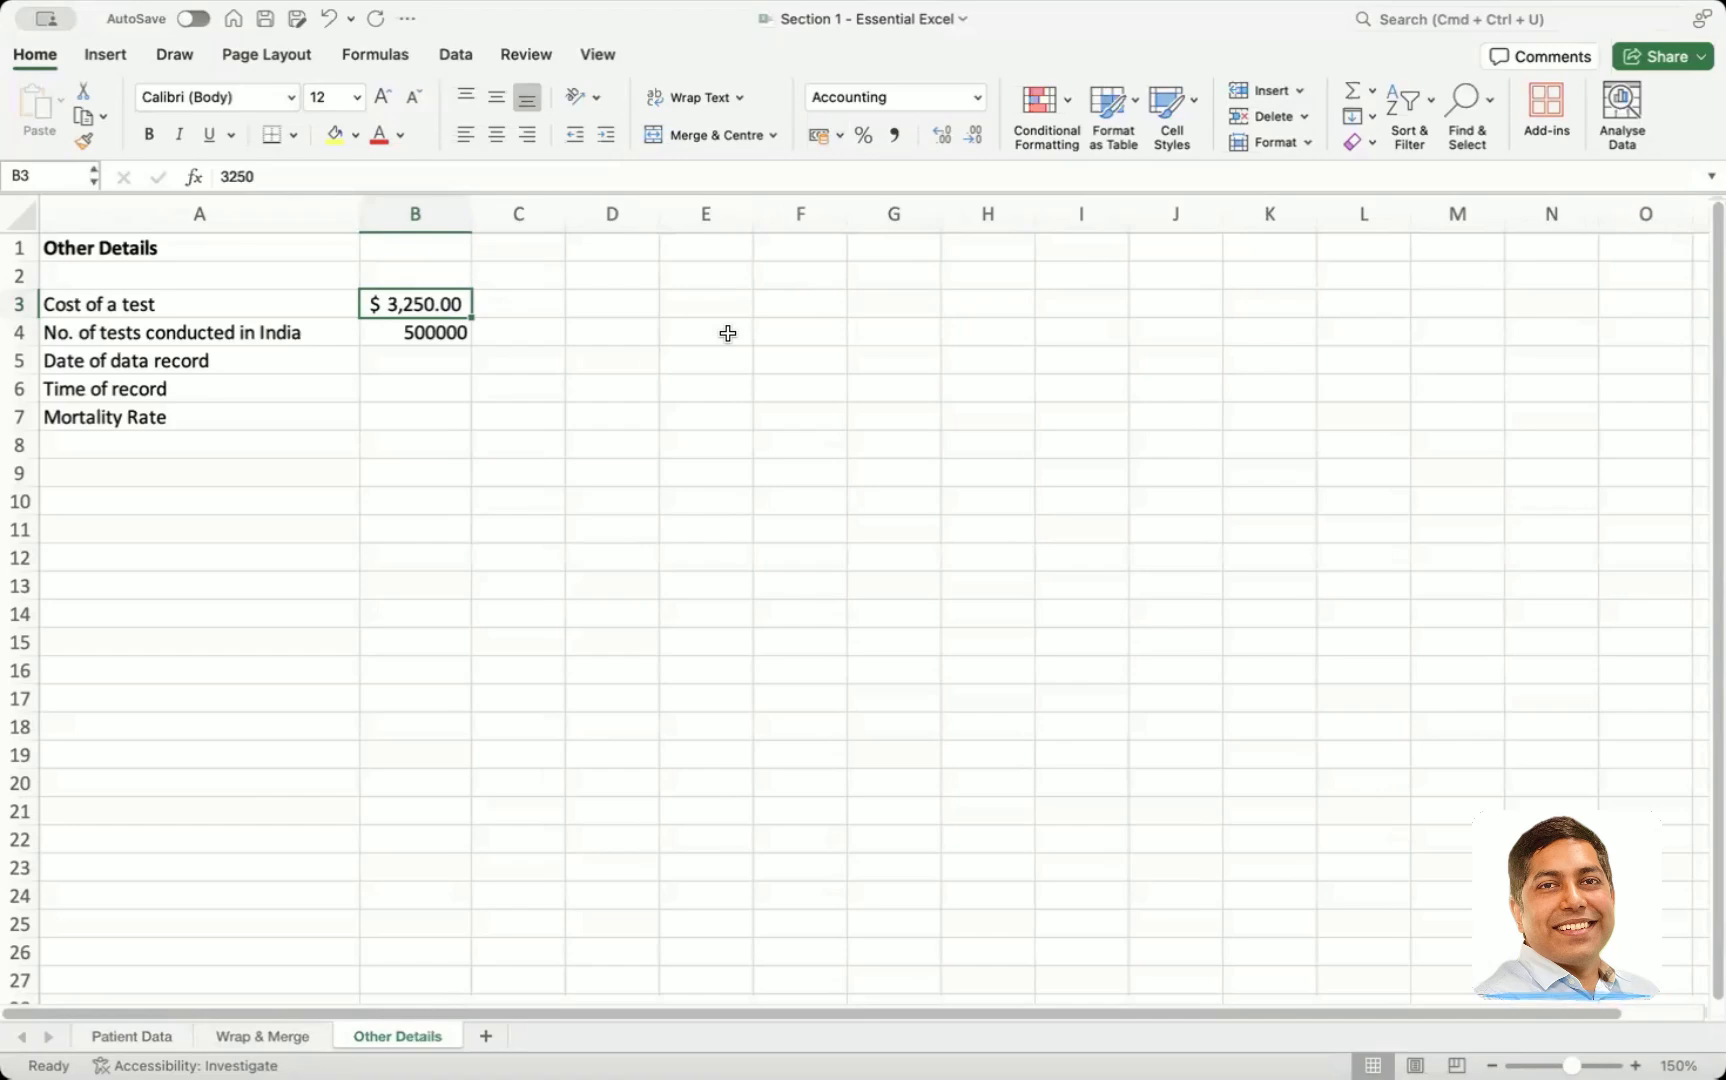
Apply the ₹ English (India) accounting format to the test cost in B3
{"action": "left_click", "coordinate": [840, 137]}
{"action": "left_click", "coordinate": [863, 165]}
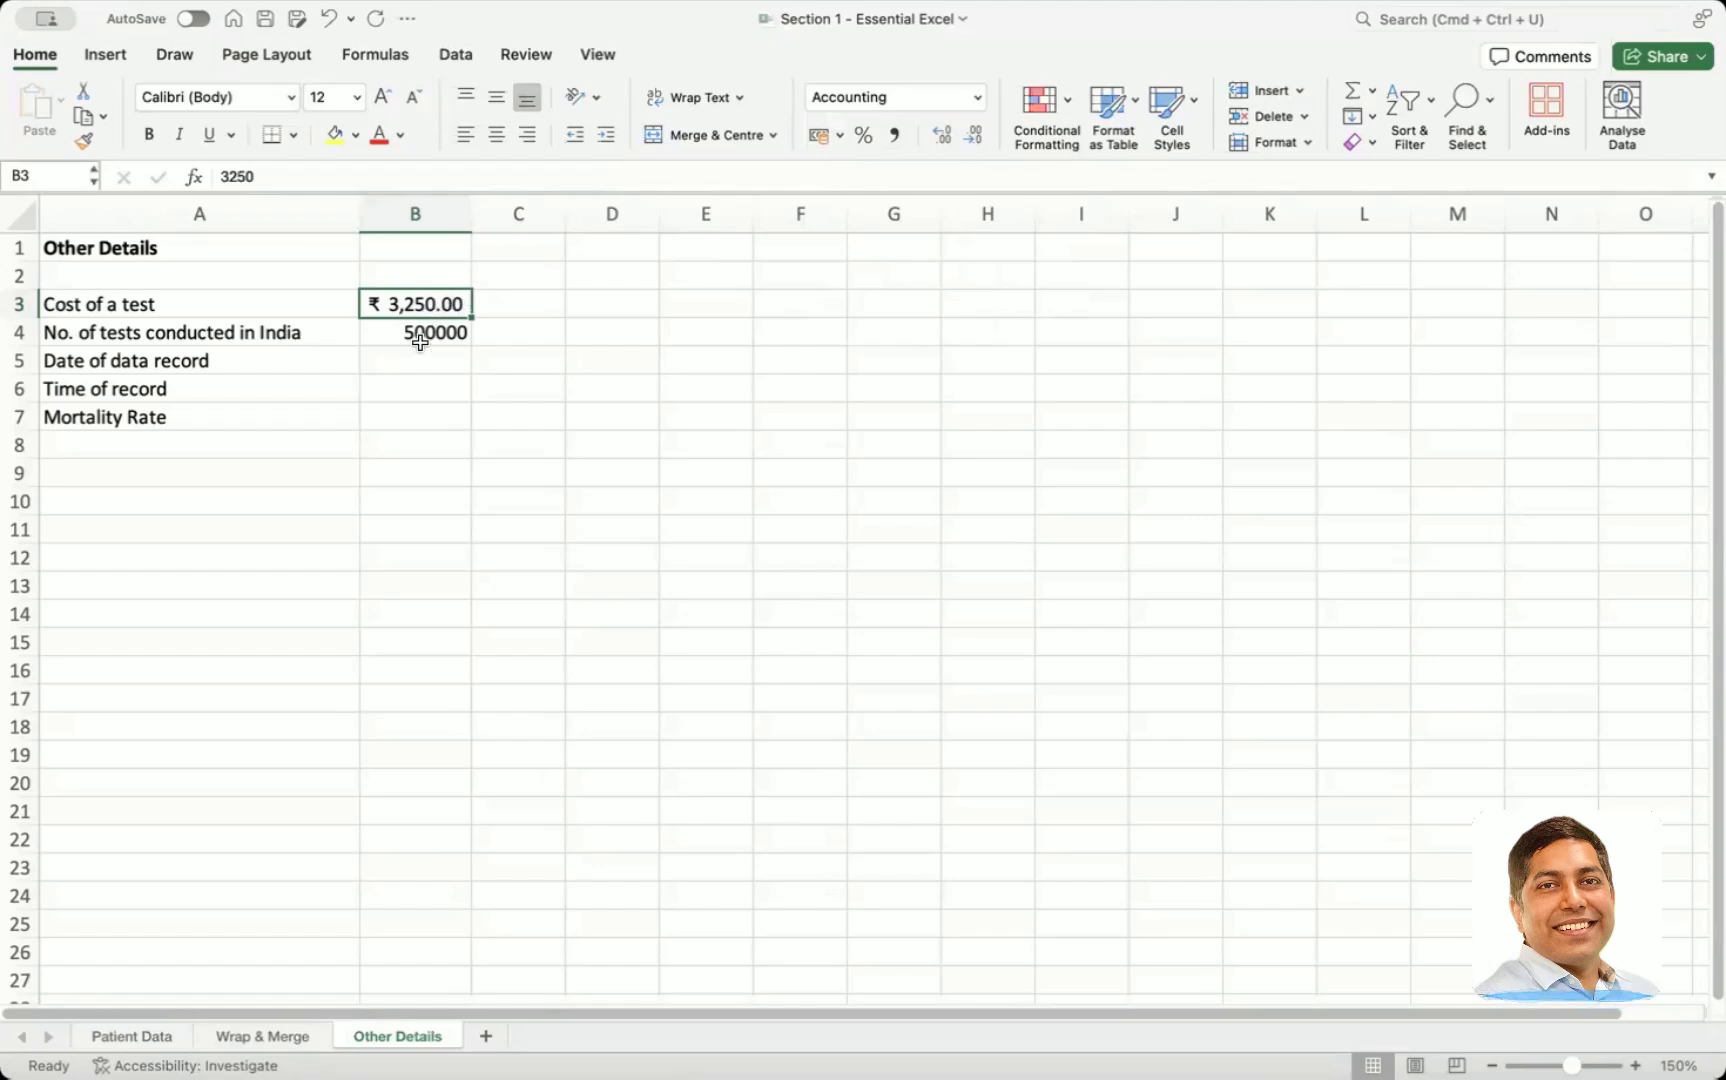
Reduce the test cost in B3 to zero displayed decimal places and set its value to 3250.50
{"action": "left_click", "coordinate": [970, 133]}
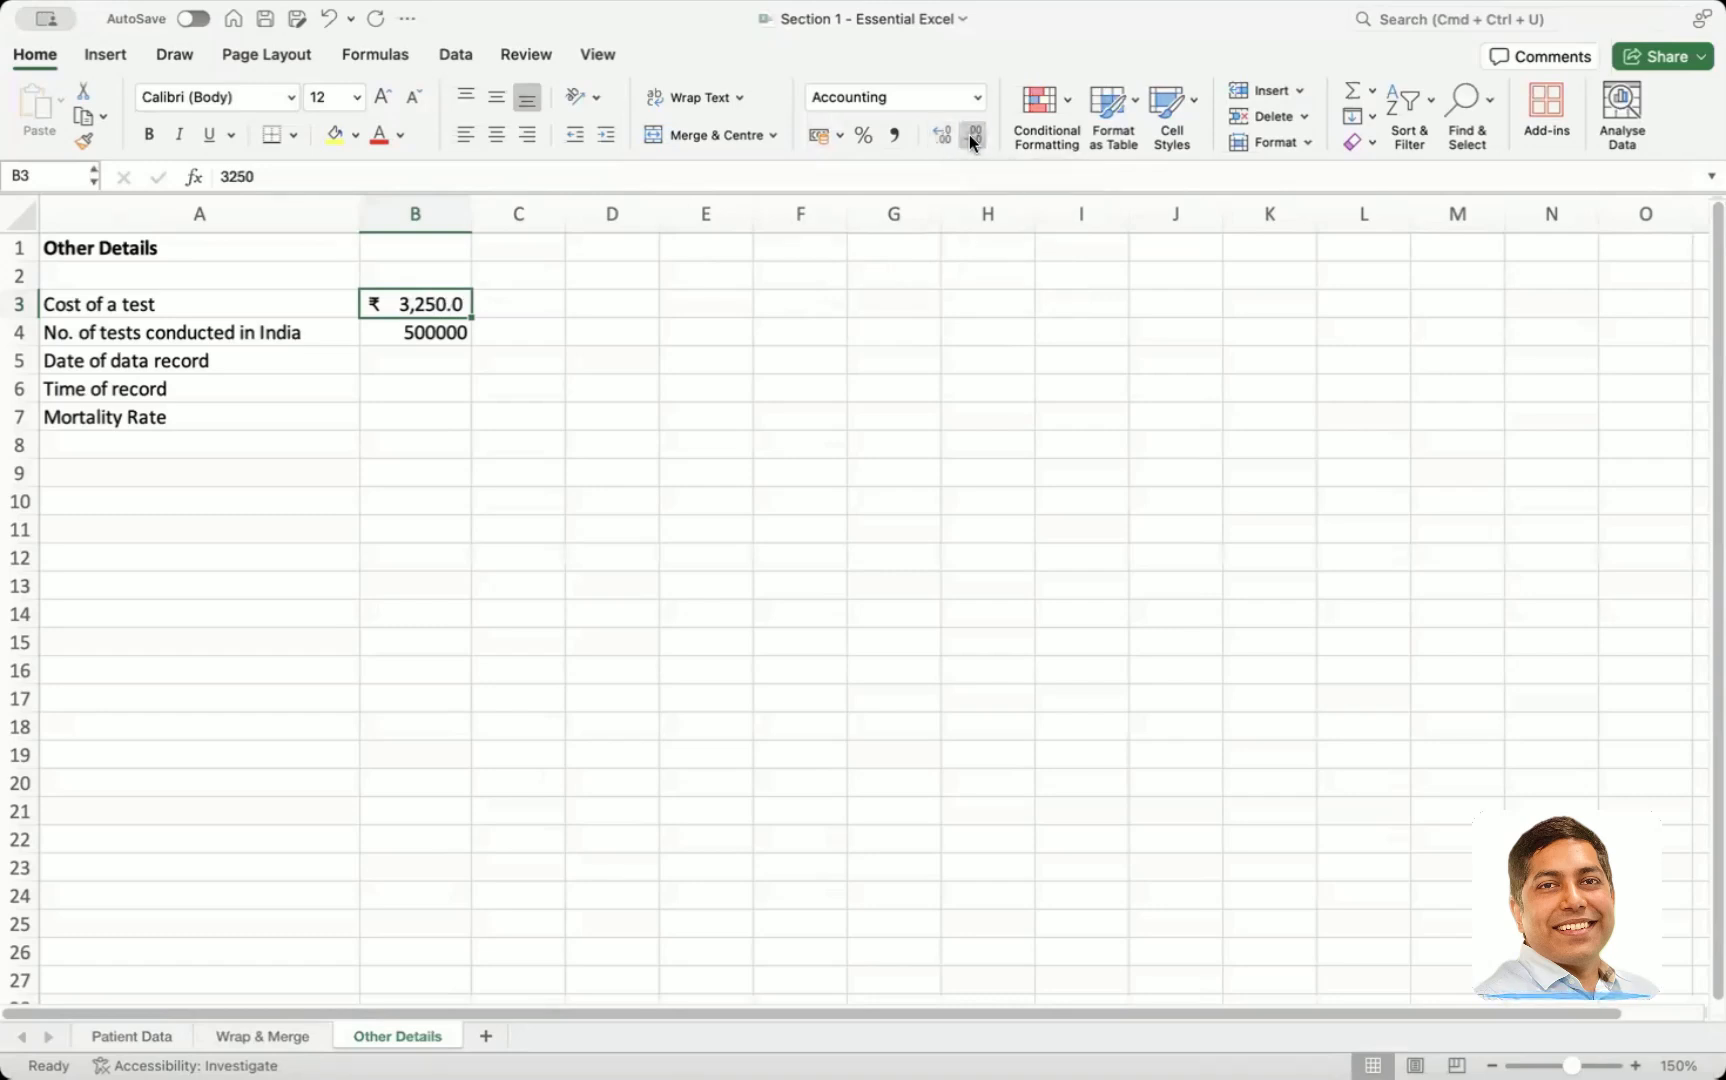
{"action": "left_click", "coordinate": [970, 133]}
{"action": "double_click", "coordinate": [435, 303]}
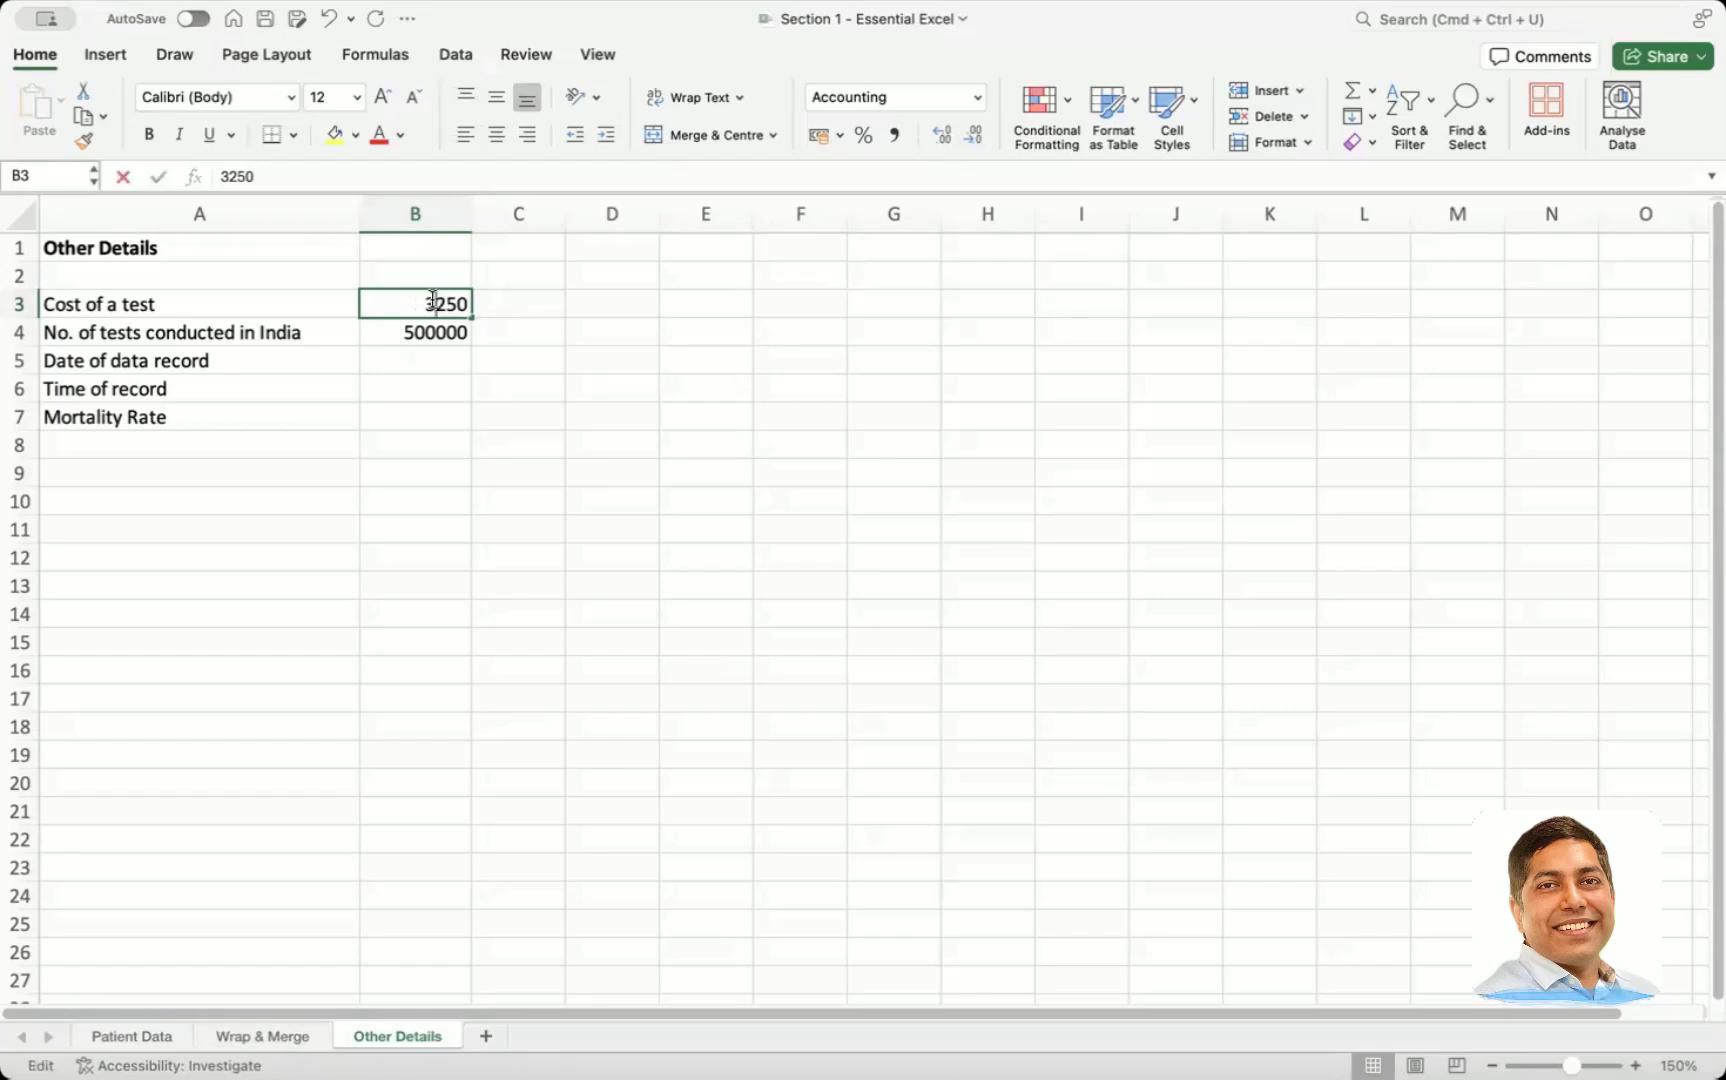
{"action": "type", "text": ".50"}
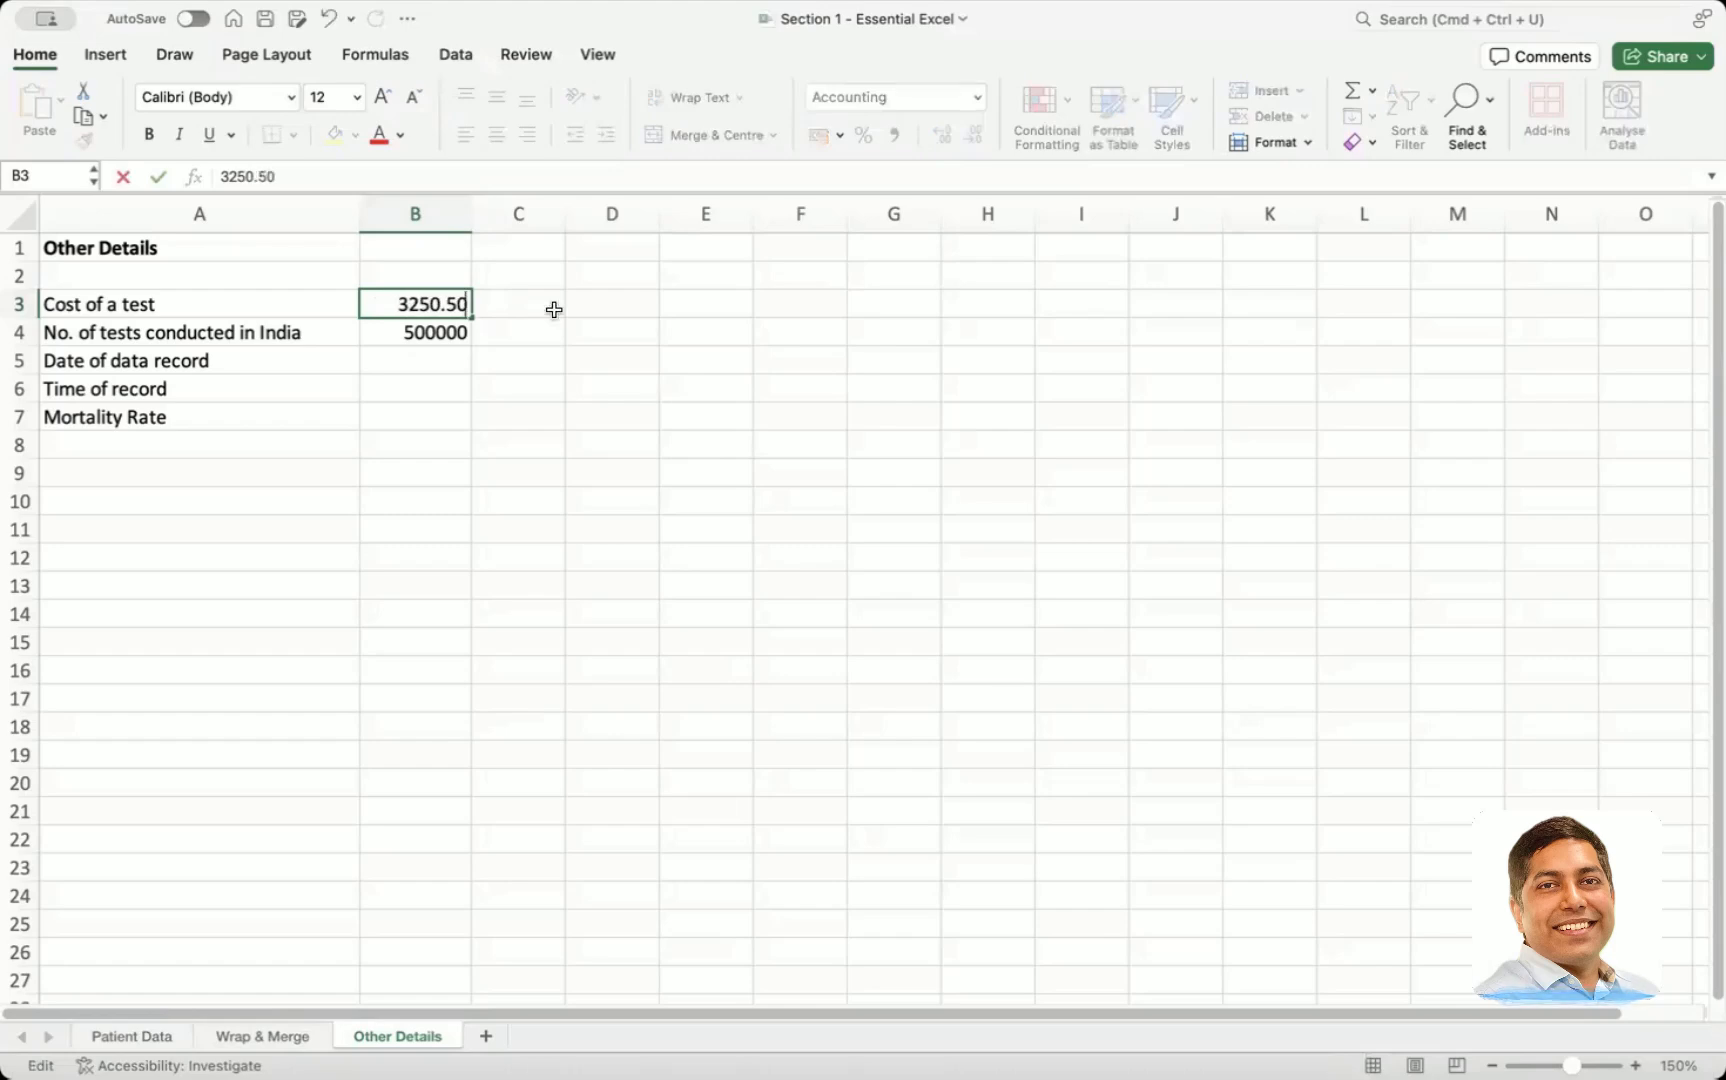
{"action": "key", "text": "Return"}
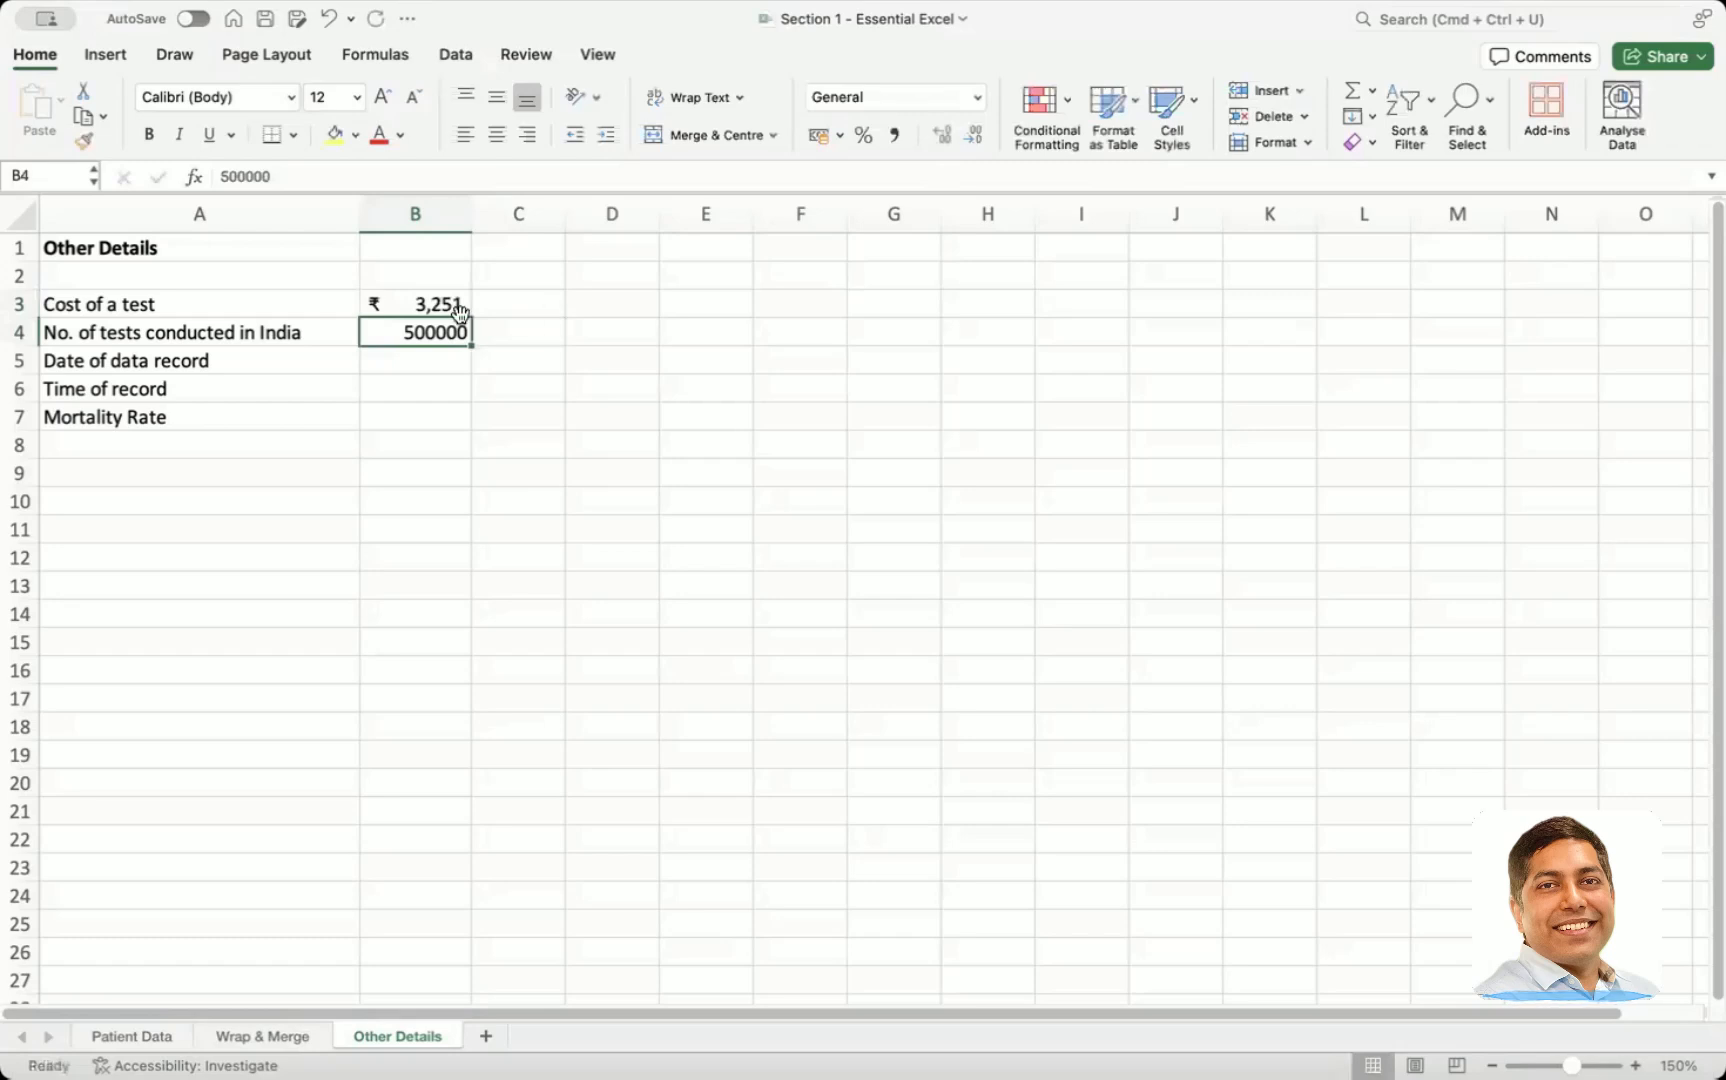
Increase the displayed decimals of the test cost in B3 to two places
{"action": "left_click", "coordinate": [458, 306]}
{"action": "left_click", "coordinate": [937, 139]}
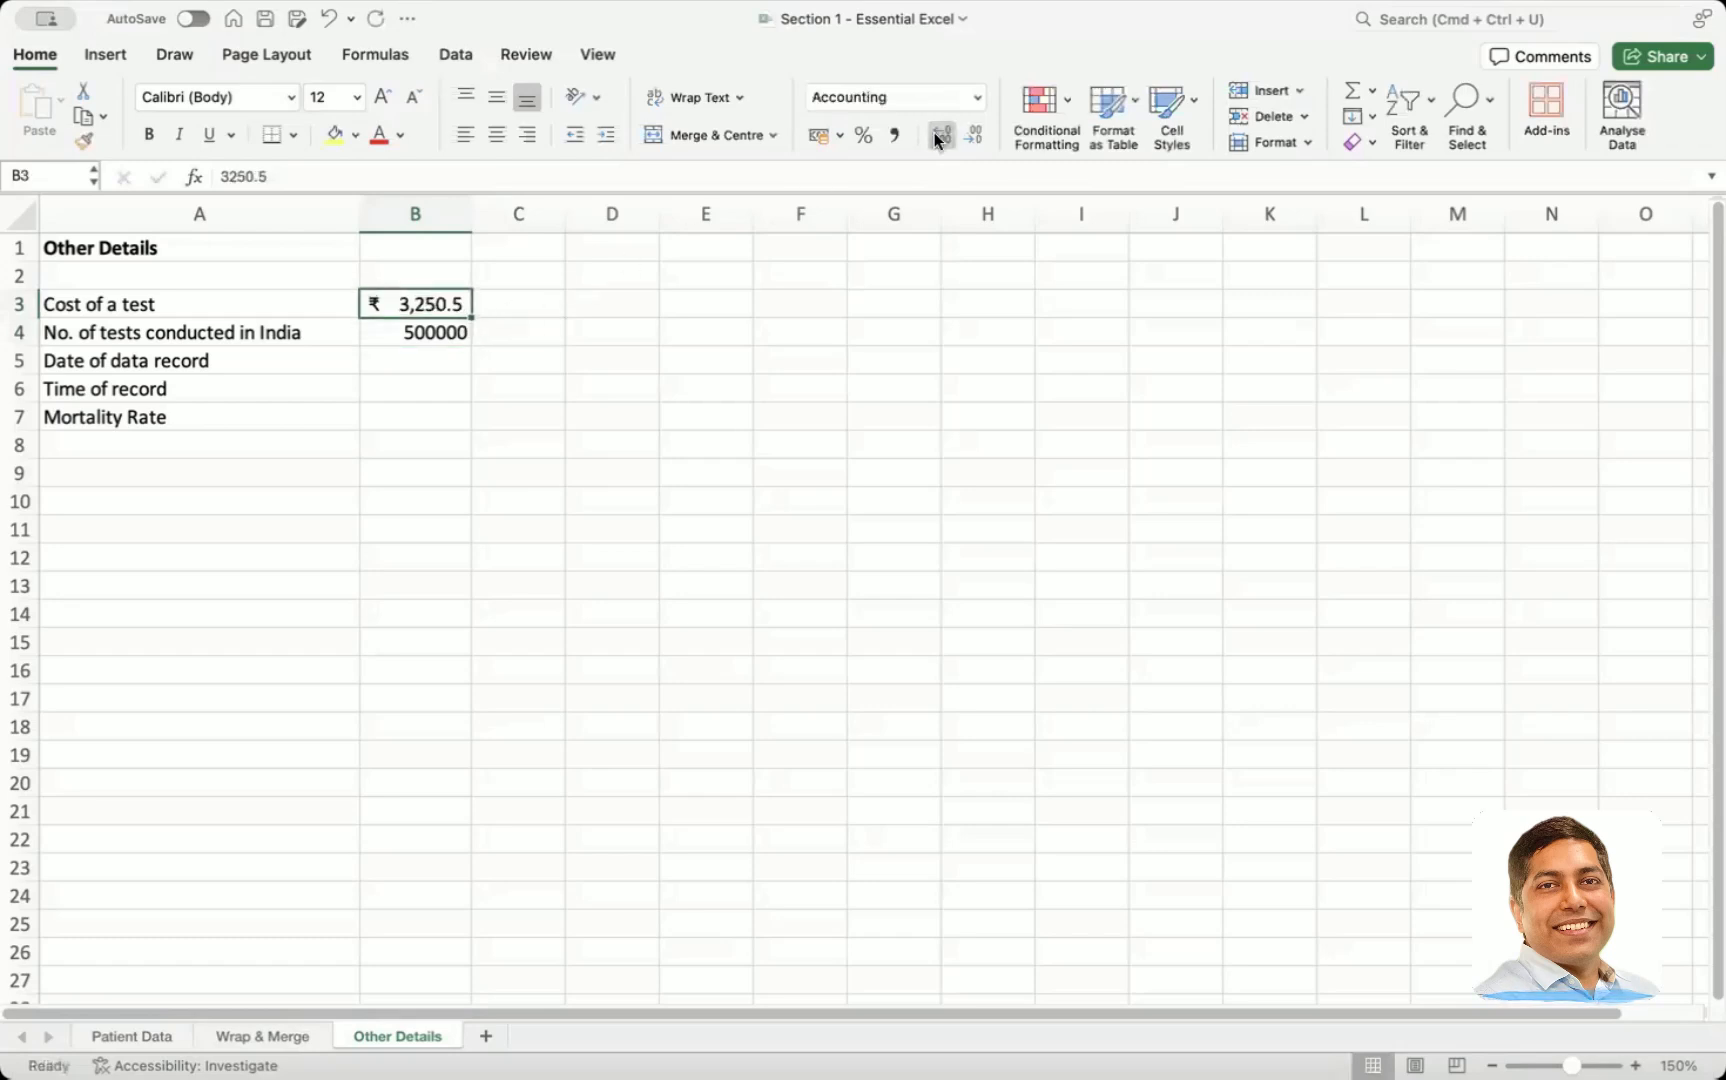
{"action": "left_click", "coordinate": [937, 139]}
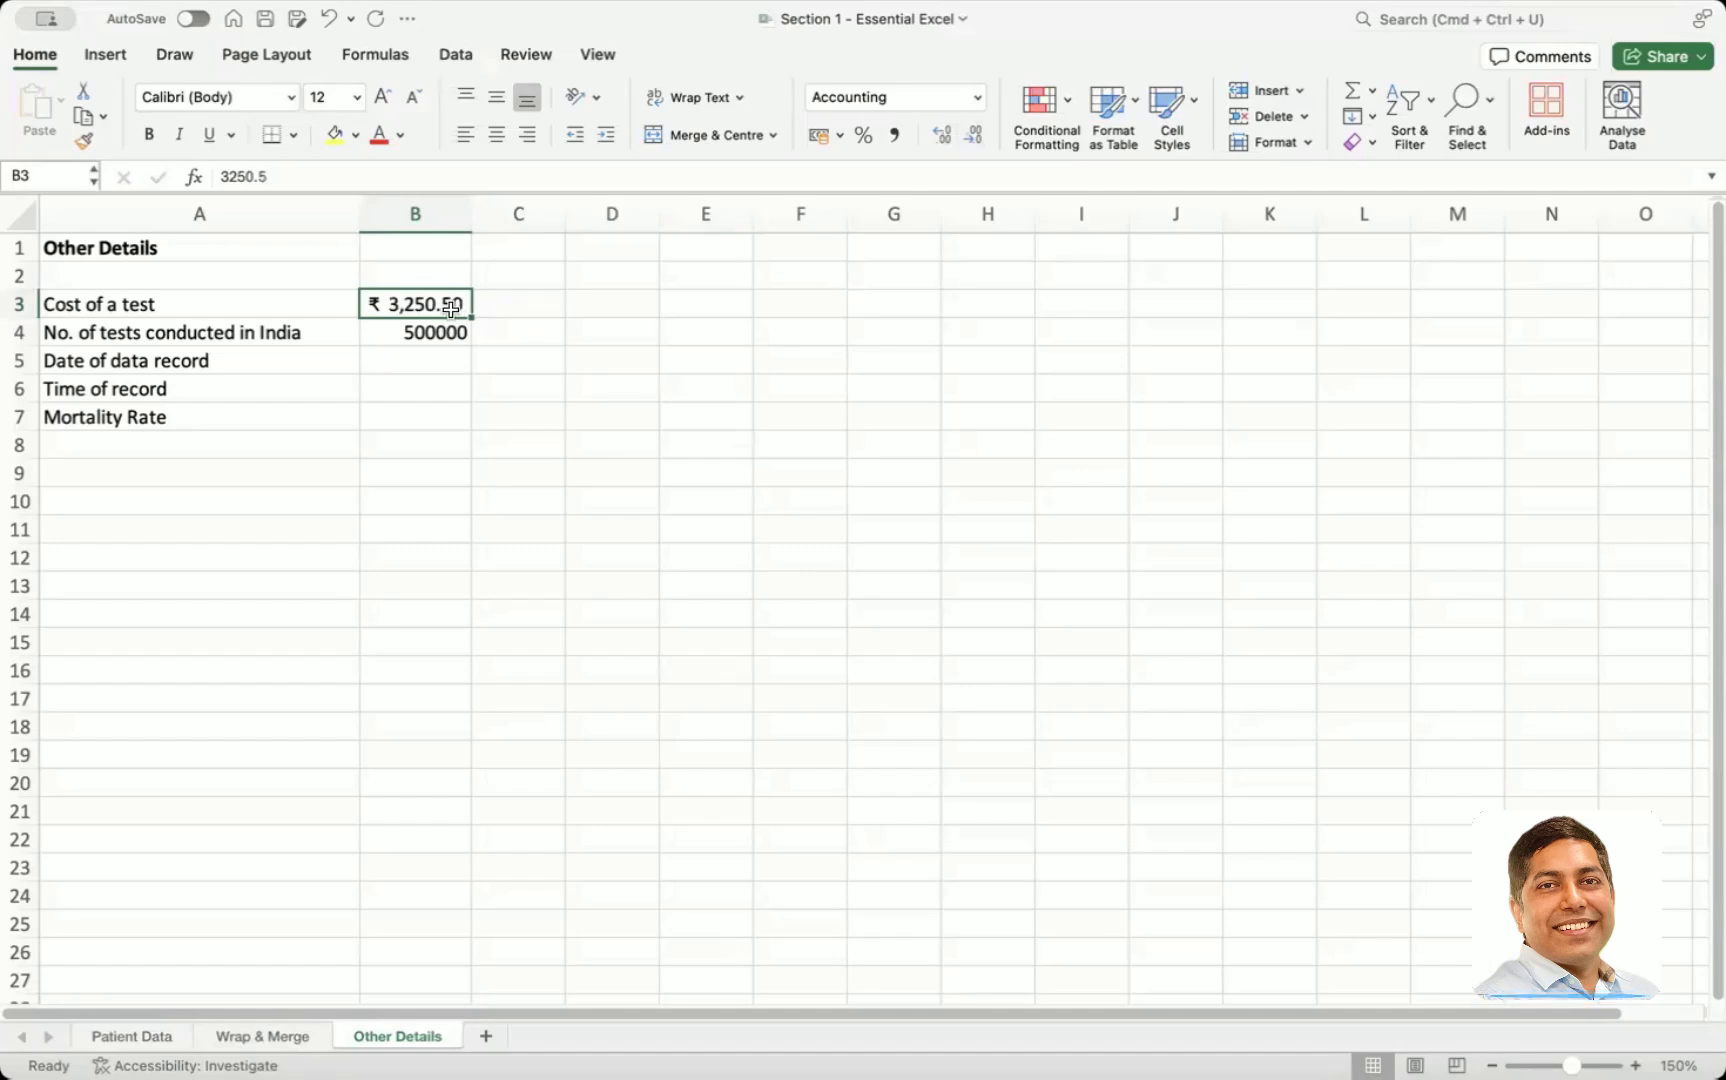
Set the test cost in B3 to 3250.975
{"action": "double_click", "coordinate": [456, 305]}
{"action": "key", "text": "BackSpace"}
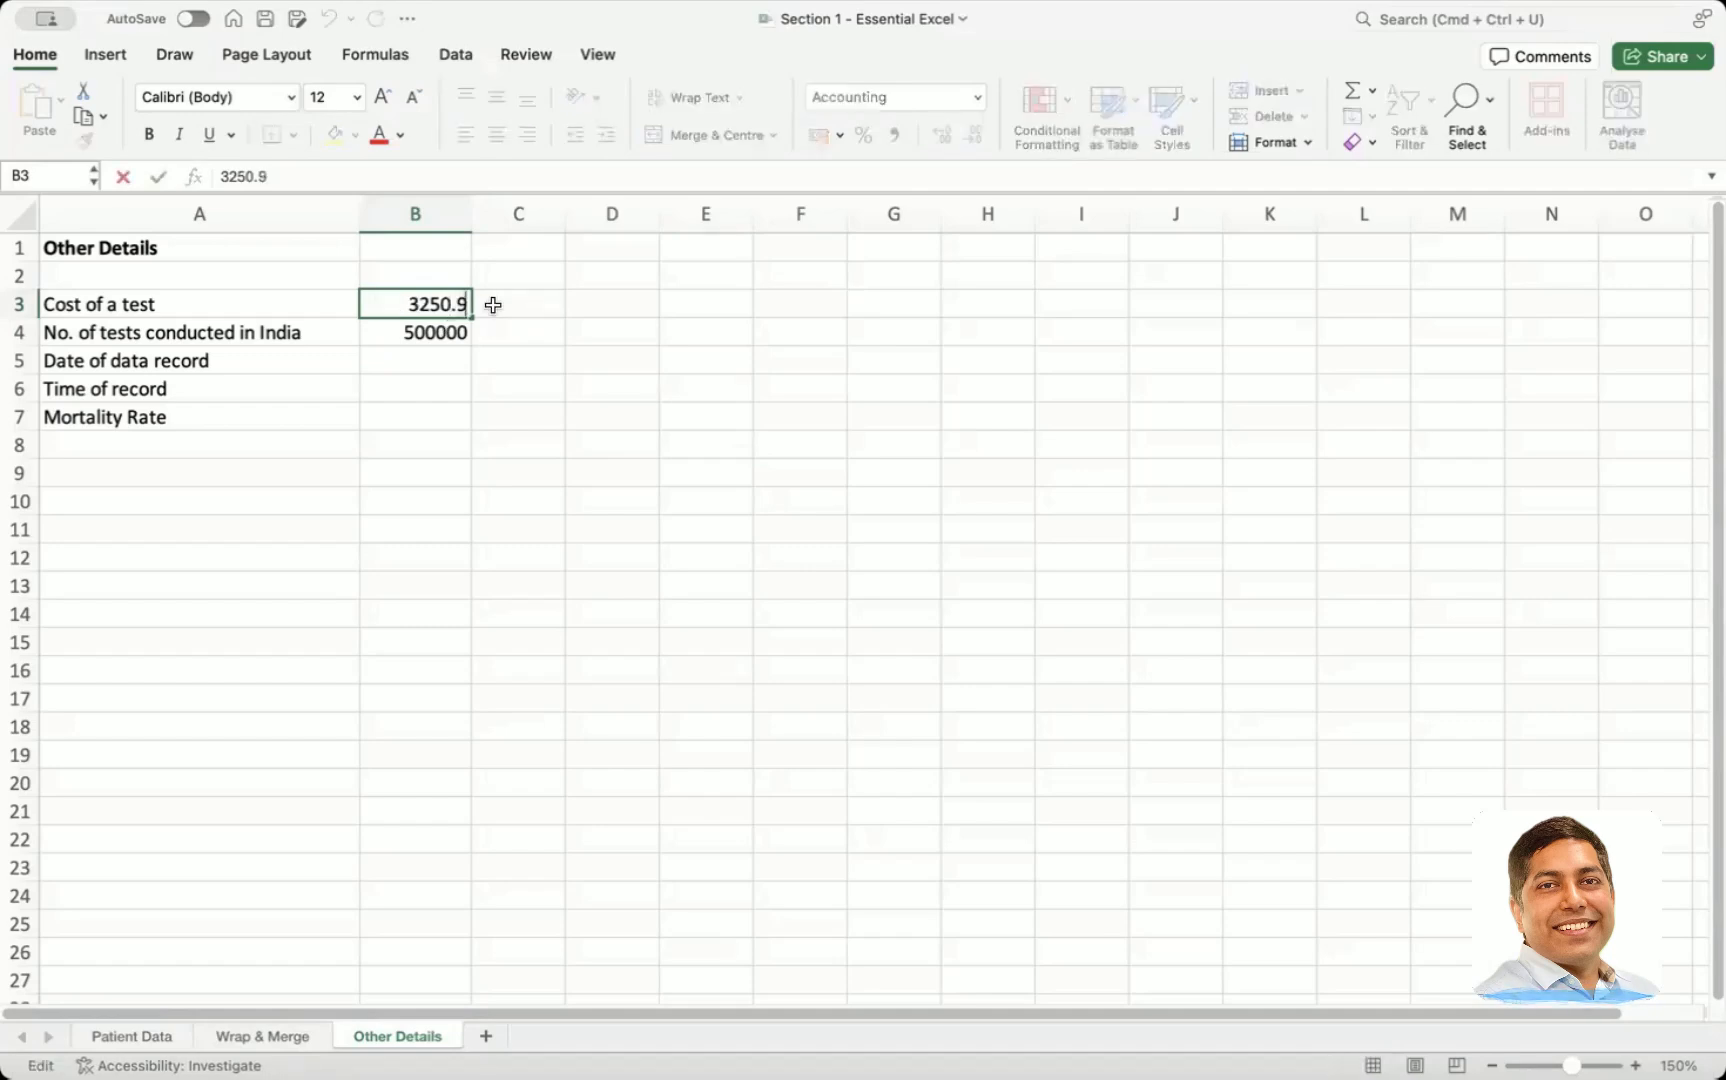
{"action": "type", "text": "973"}
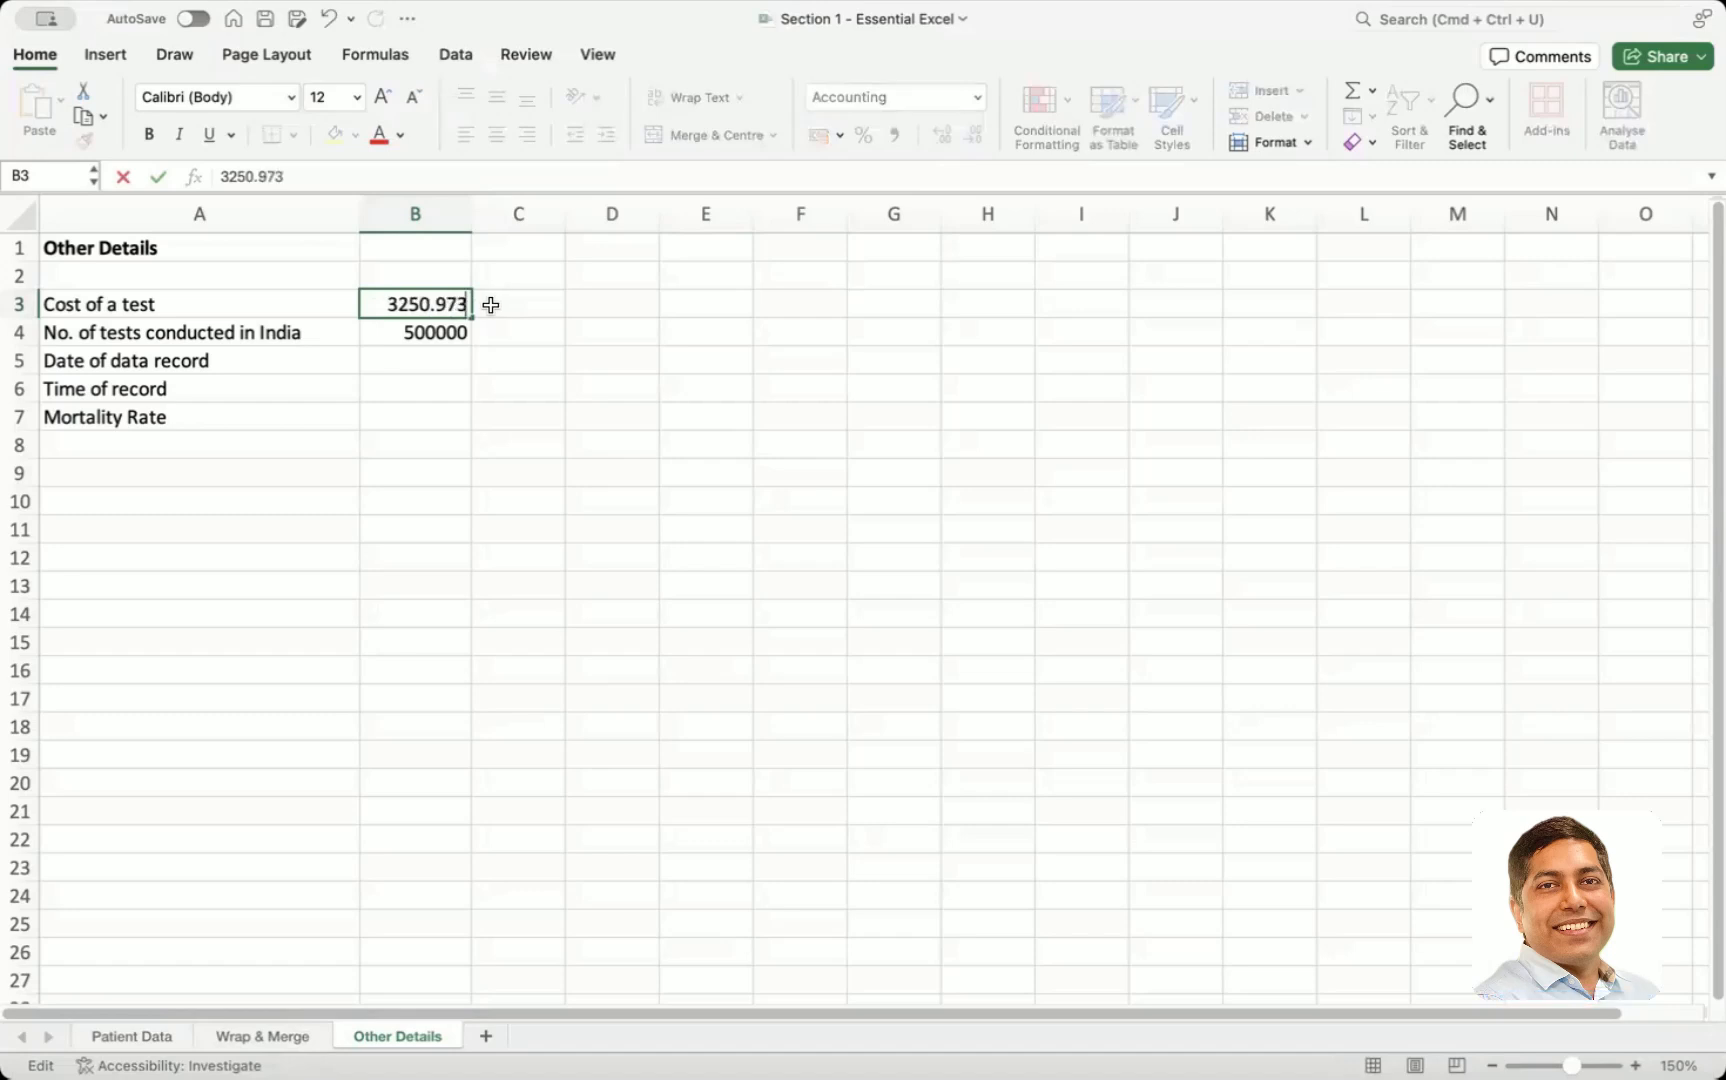
{"action": "key", "text": "BackSpace"}
{"action": "type", "text": "5"}
{"action": "key", "text": "Return"}
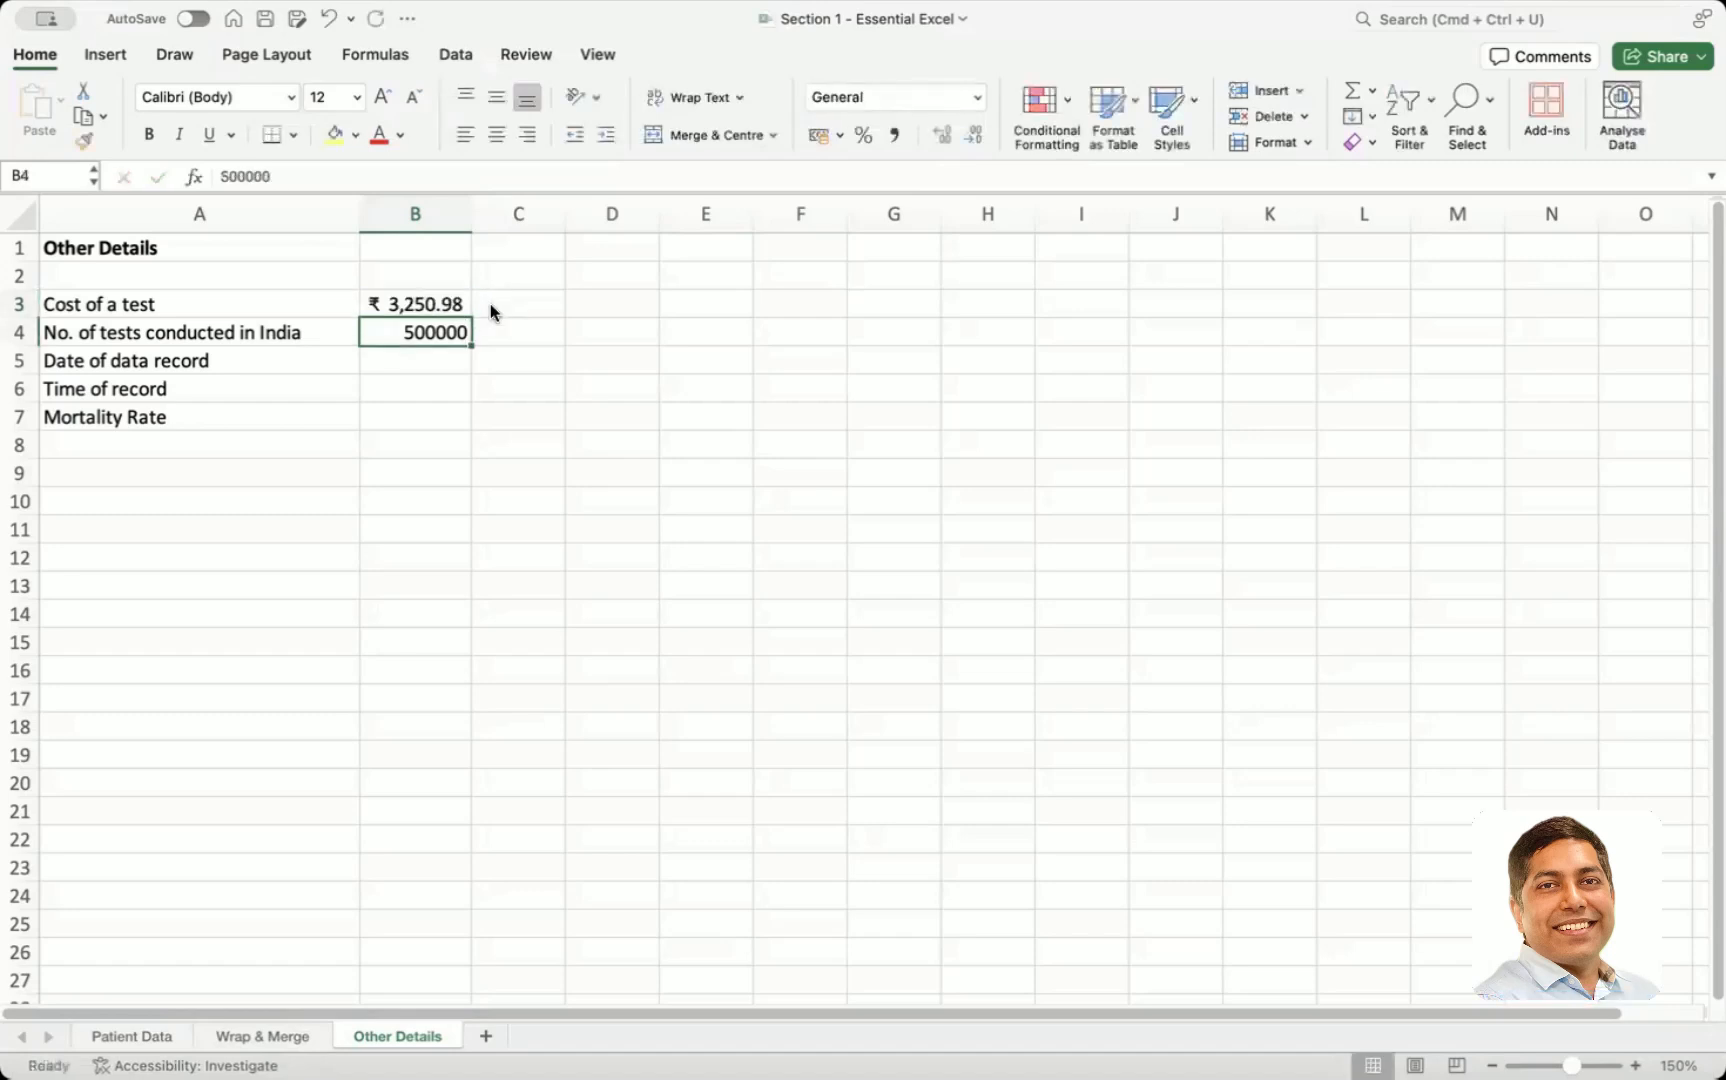
Increase the displayed decimals of the test cost in B3 to three and reduce them to two
{"action": "left_click", "coordinate": [418, 300]}
{"action": "left_click", "coordinate": [939, 129]}
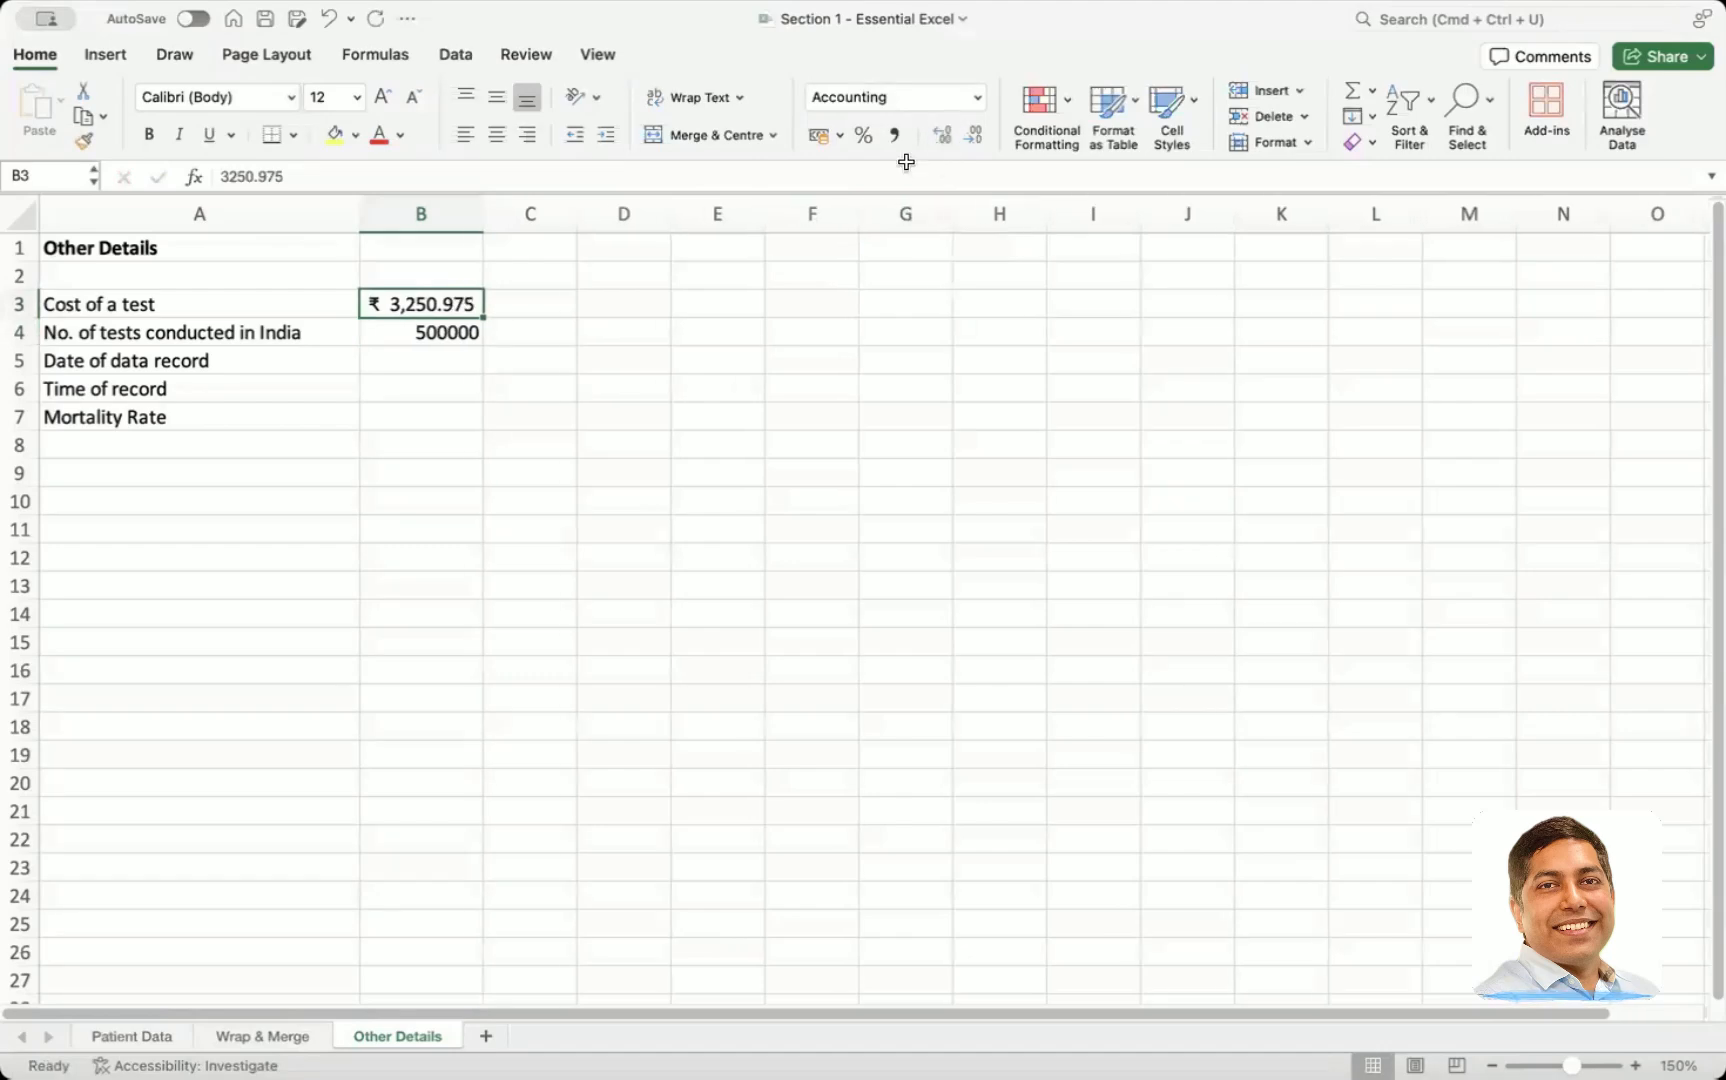
{"action": "left_click", "coordinate": [550, 330]}
{"action": "left_click", "coordinate": [465, 313]}
{"action": "left_click", "coordinate": [970, 138]}
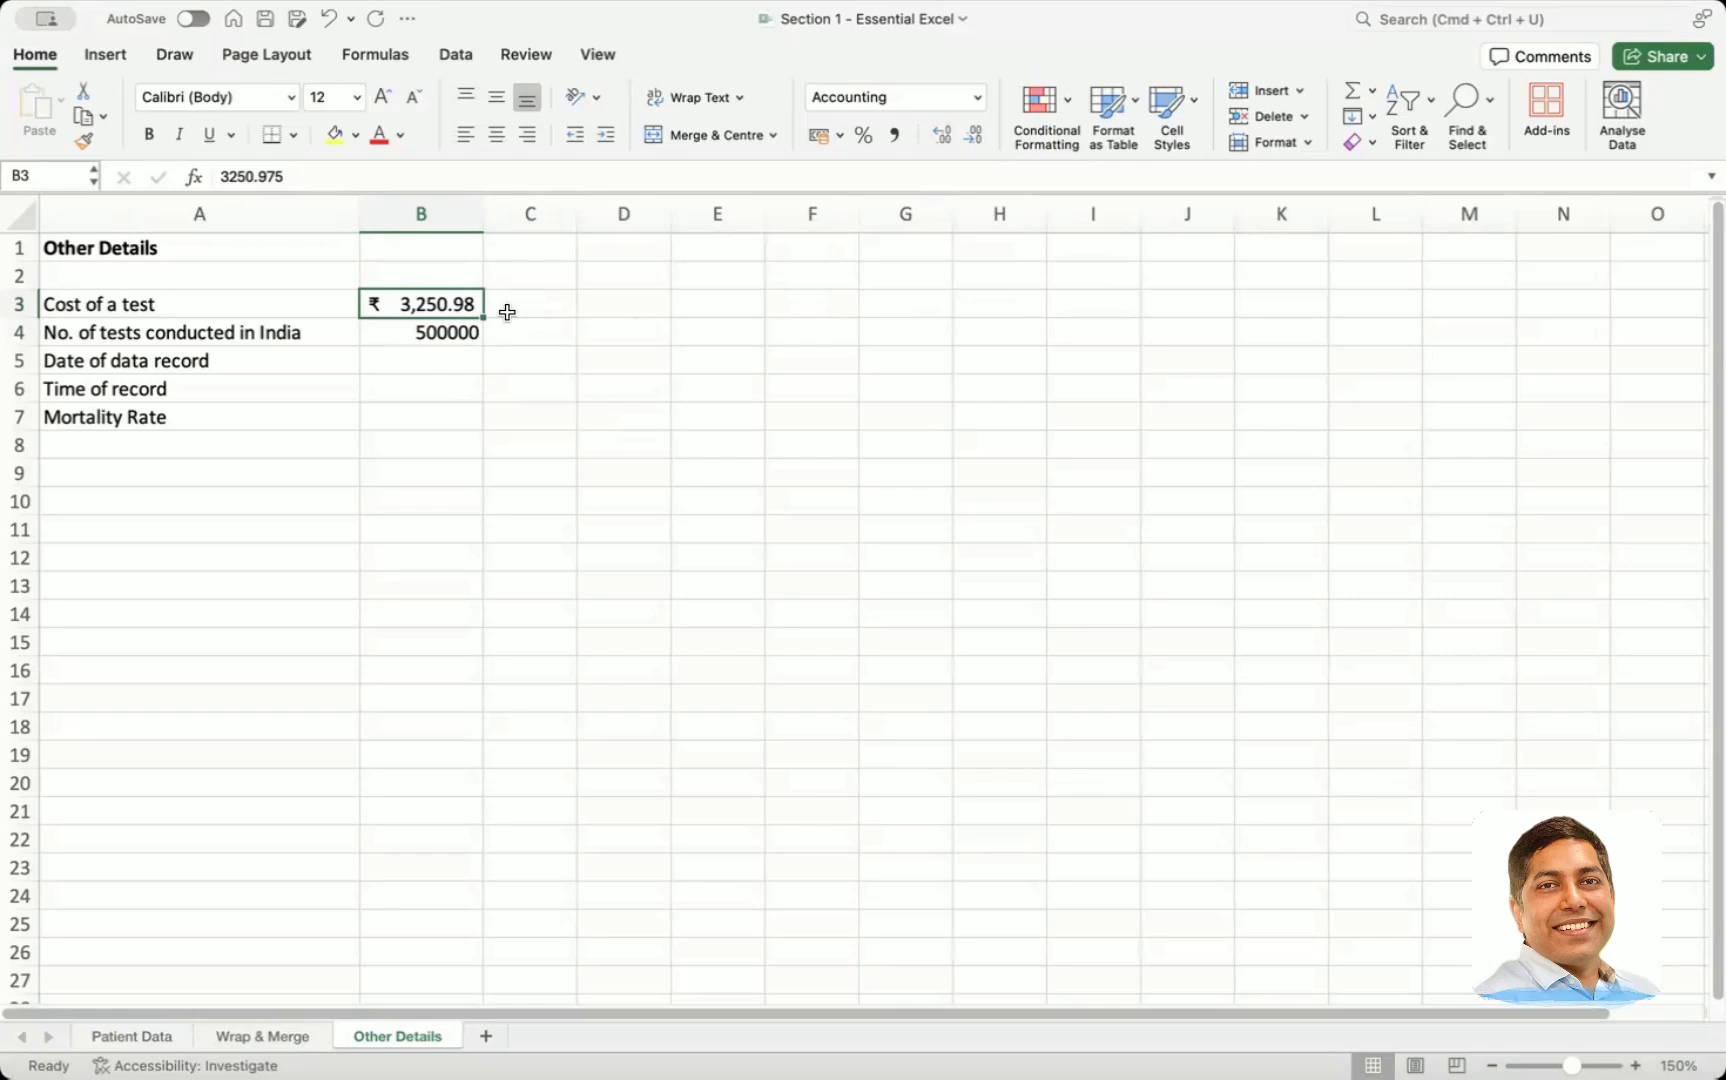
Change the test cost in B3 to 3250.974
{"action": "double_click", "coordinate": [456, 305]}
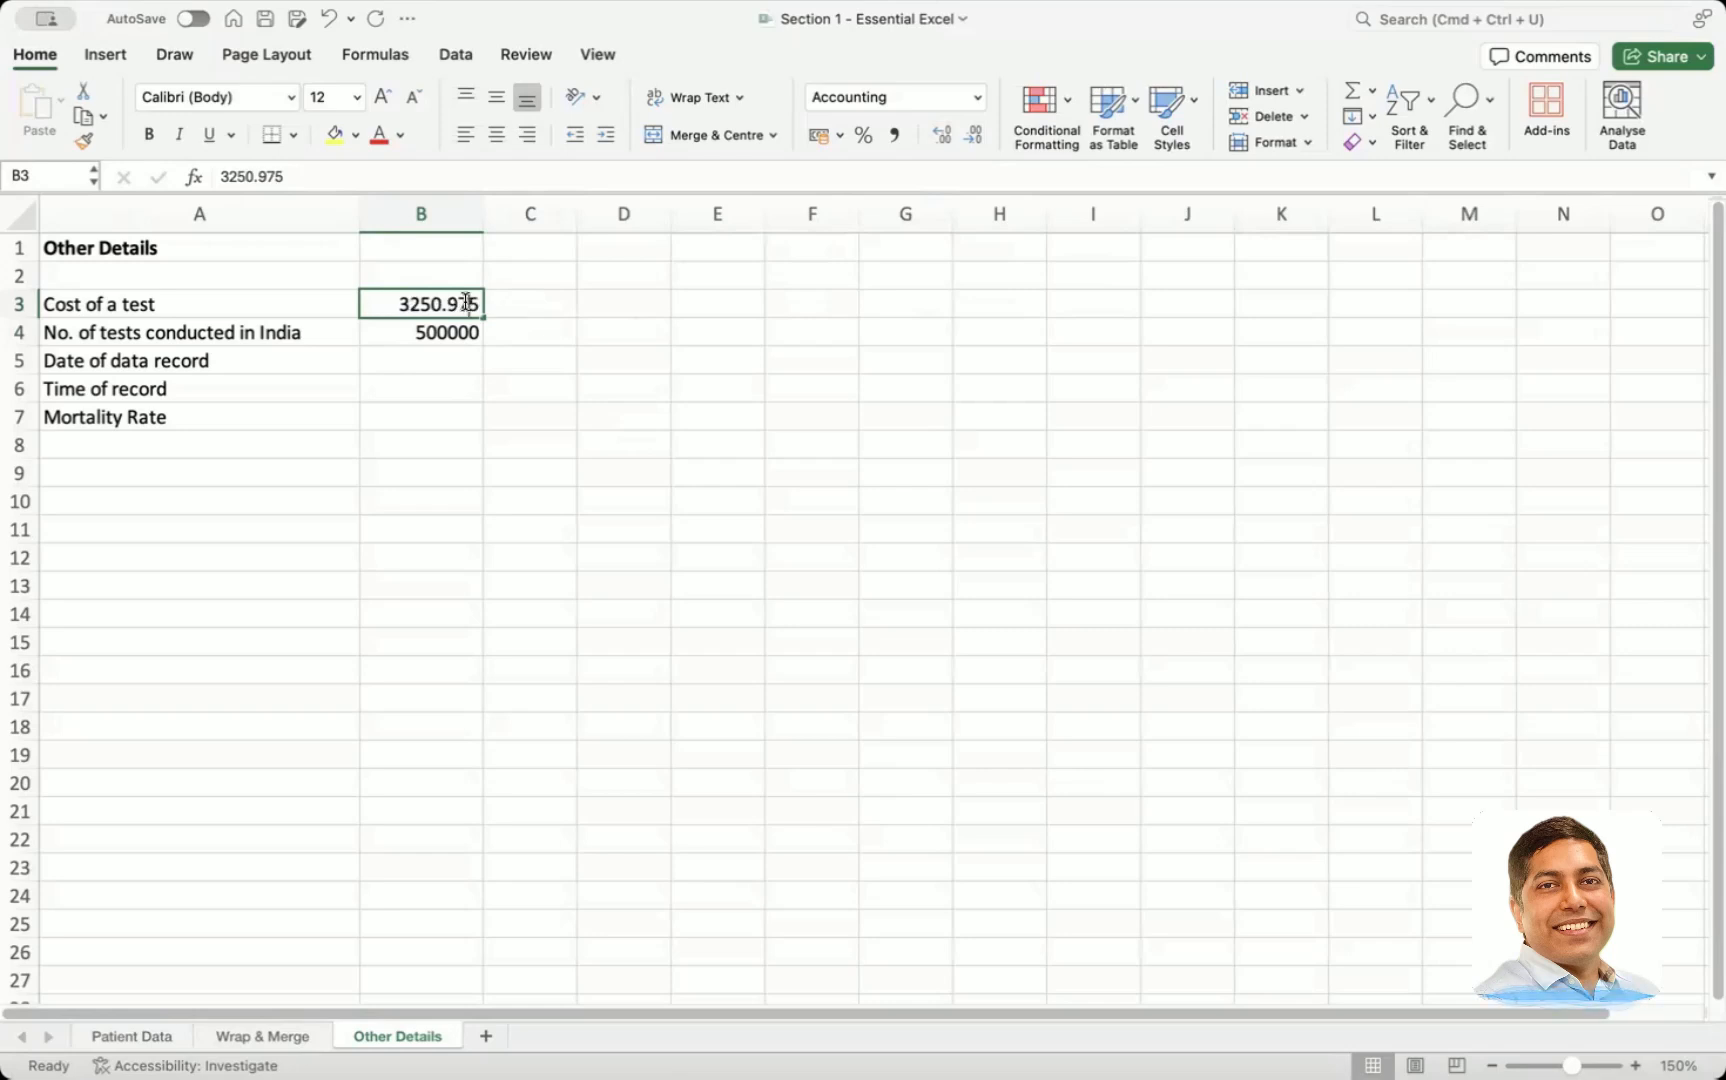
{"action": "key", "text": "BackSpace"}
{"action": "type", "text": "4"}
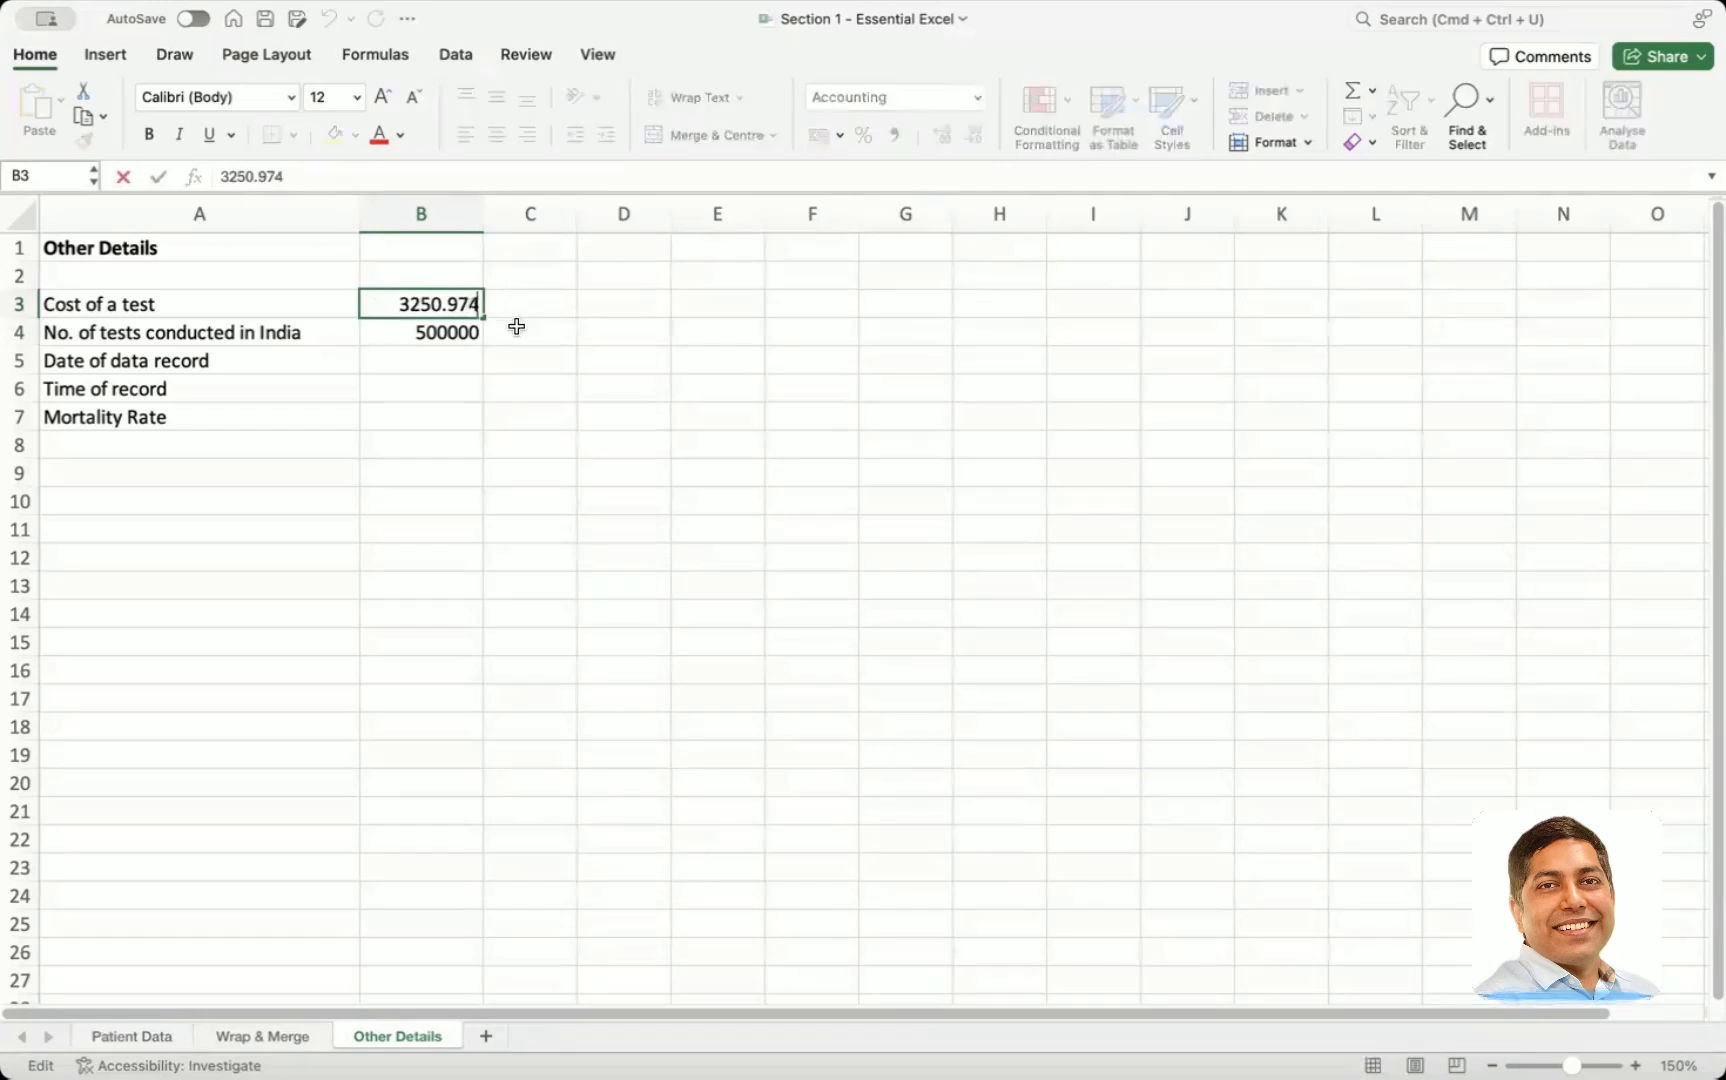
{"action": "key", "text": "Return"}
Reduce the displayed decimals of the test cost in B3 to zero and raise them to three
{"action": "left_click", "coordinate": [467, 304]}
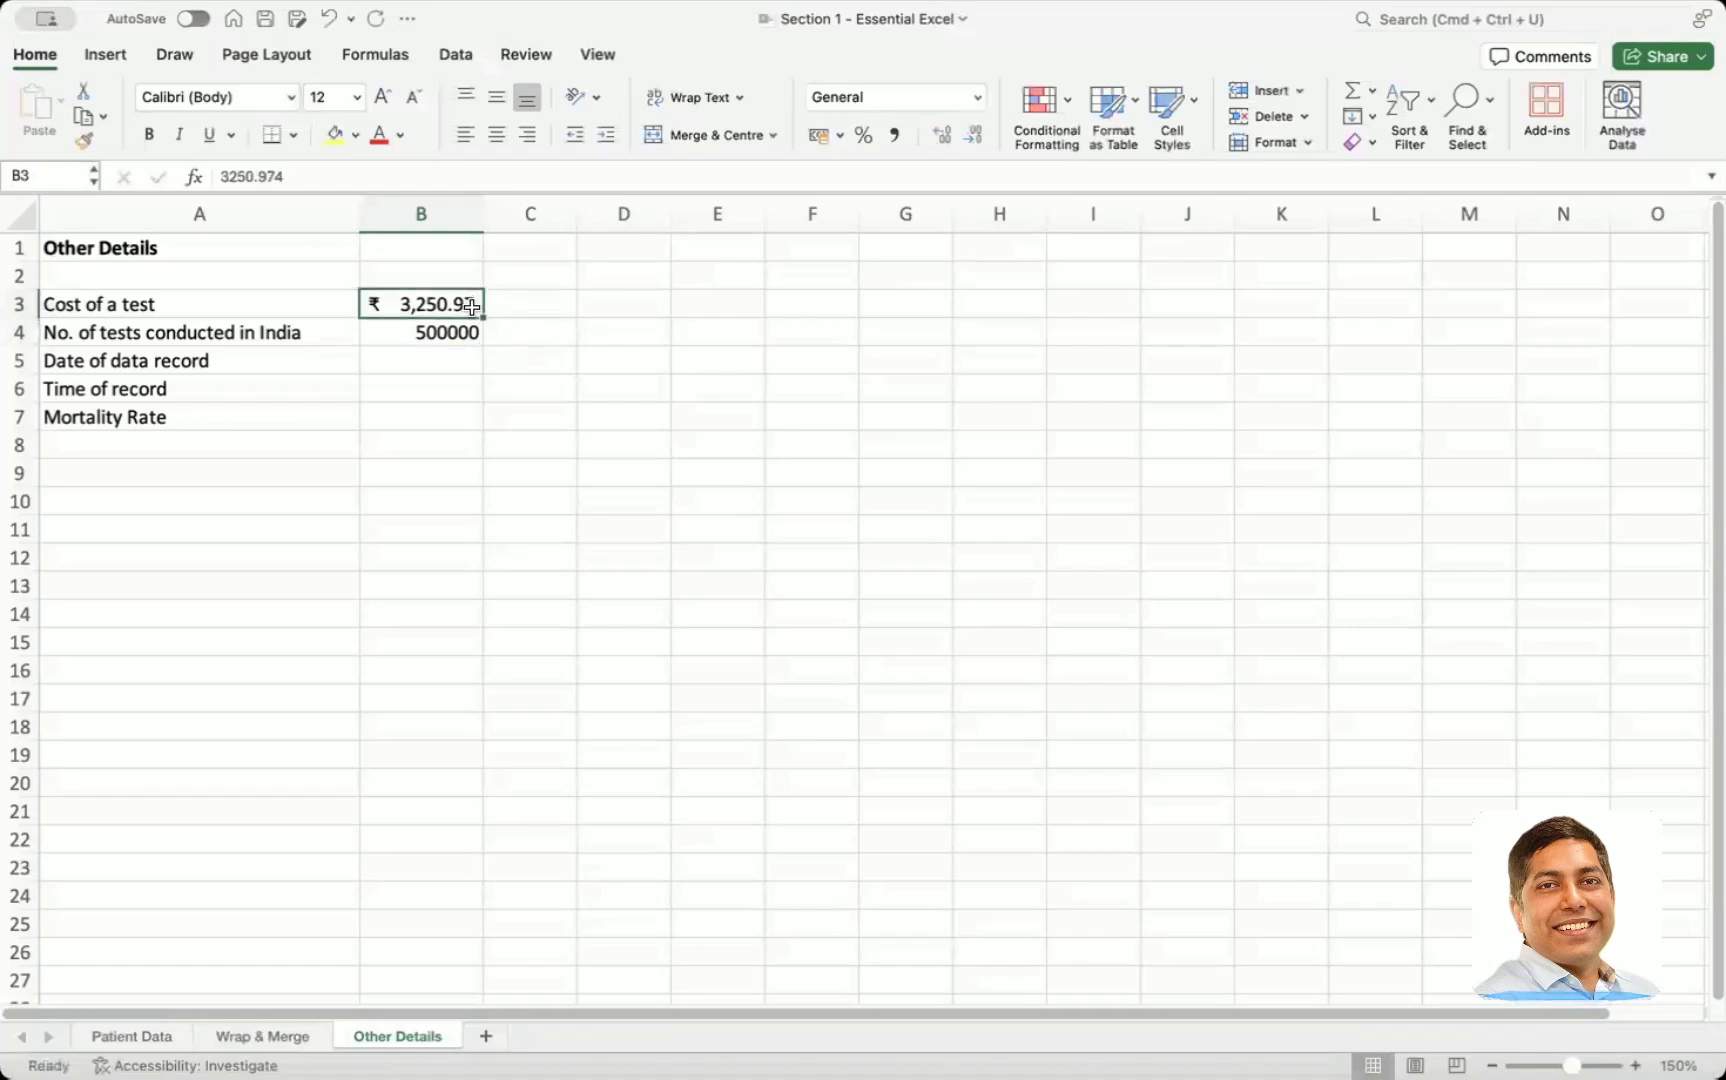
{"action": "left_click", "coordinate": [976, 139]}
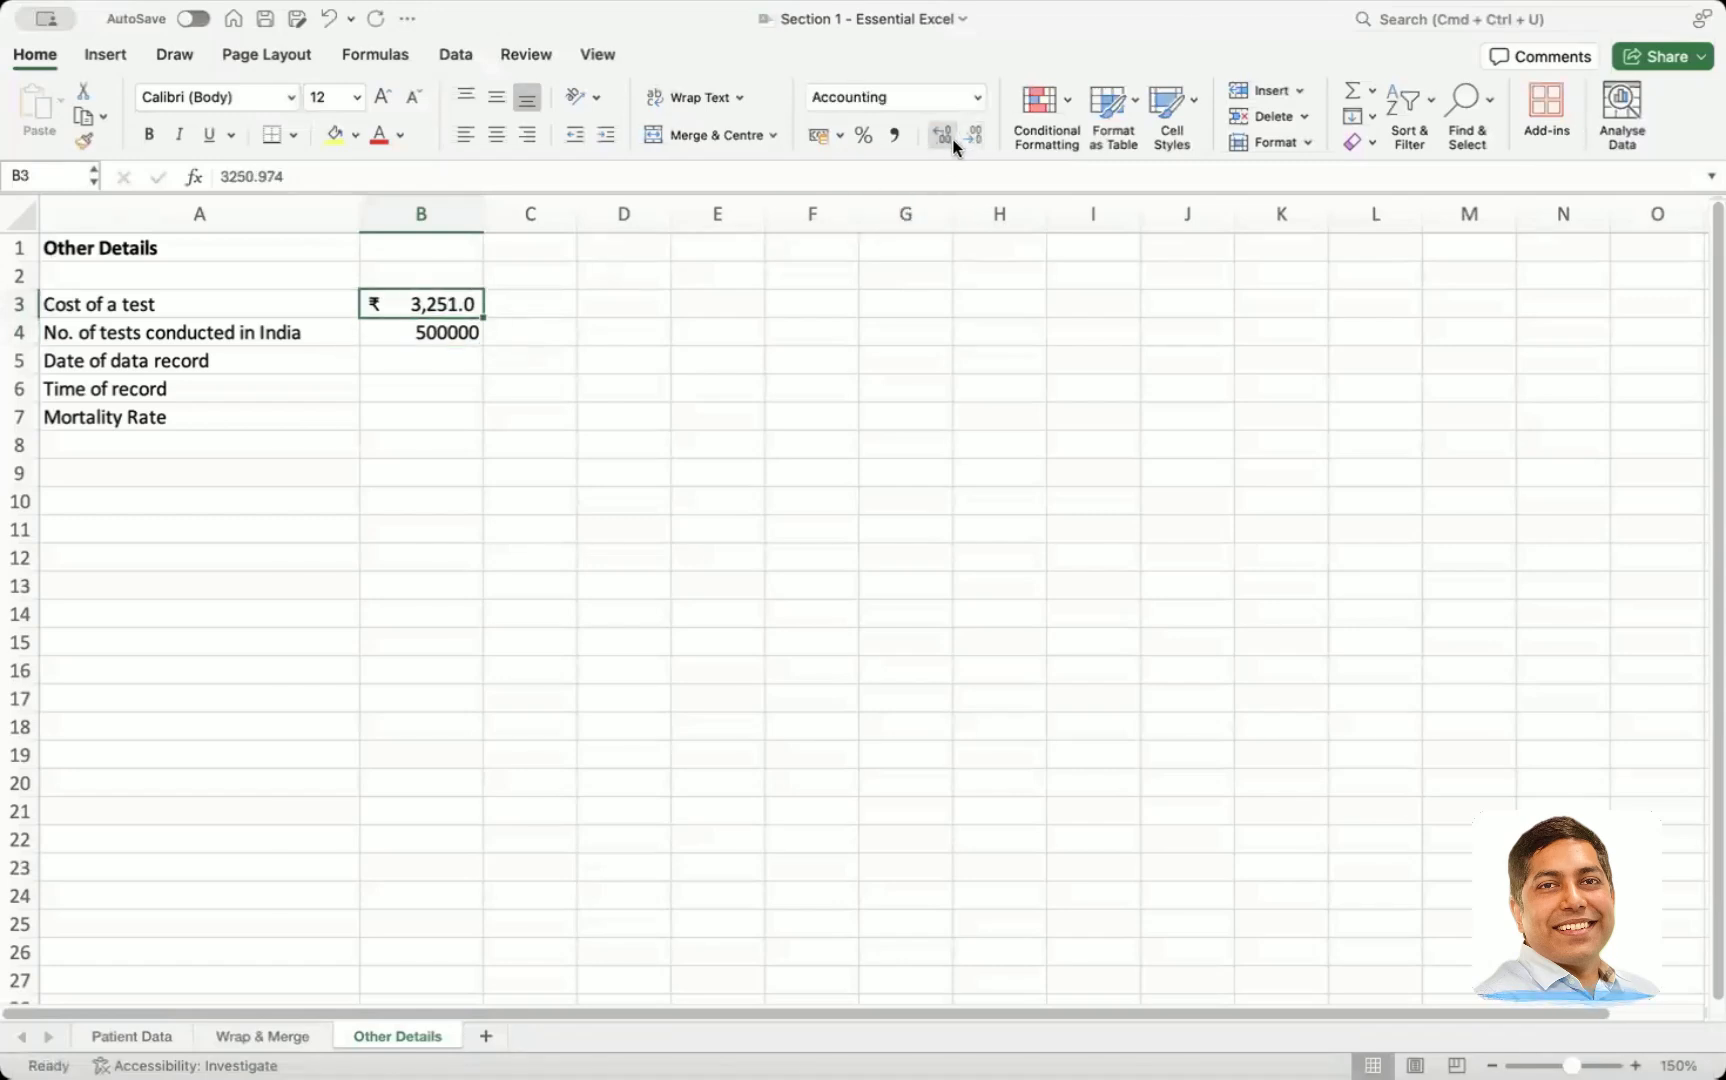
{"action": "left_click", "coordinate": [968, 144]}
{"action": "left_click", "coordinate": [938, 138]}
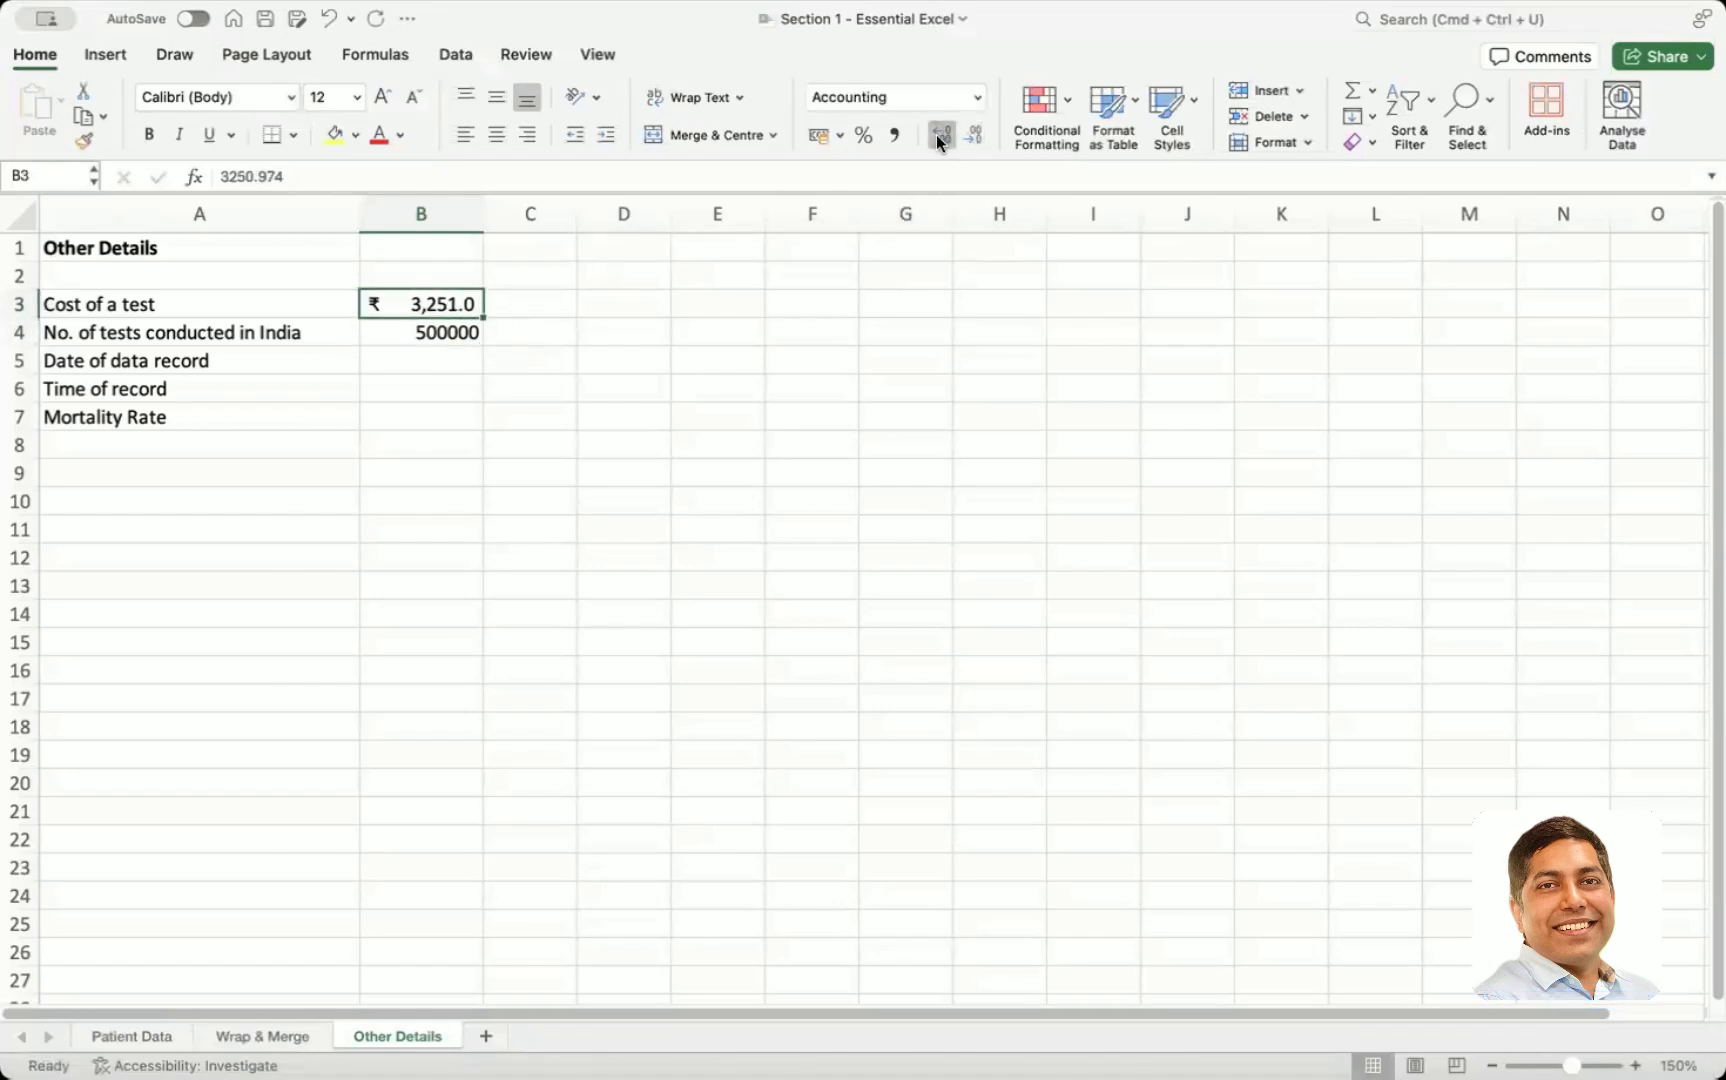
{"action": "left_click", "coordinate": [938, 138]}
{"action": "left_click", "coordinate": [938, 138]}
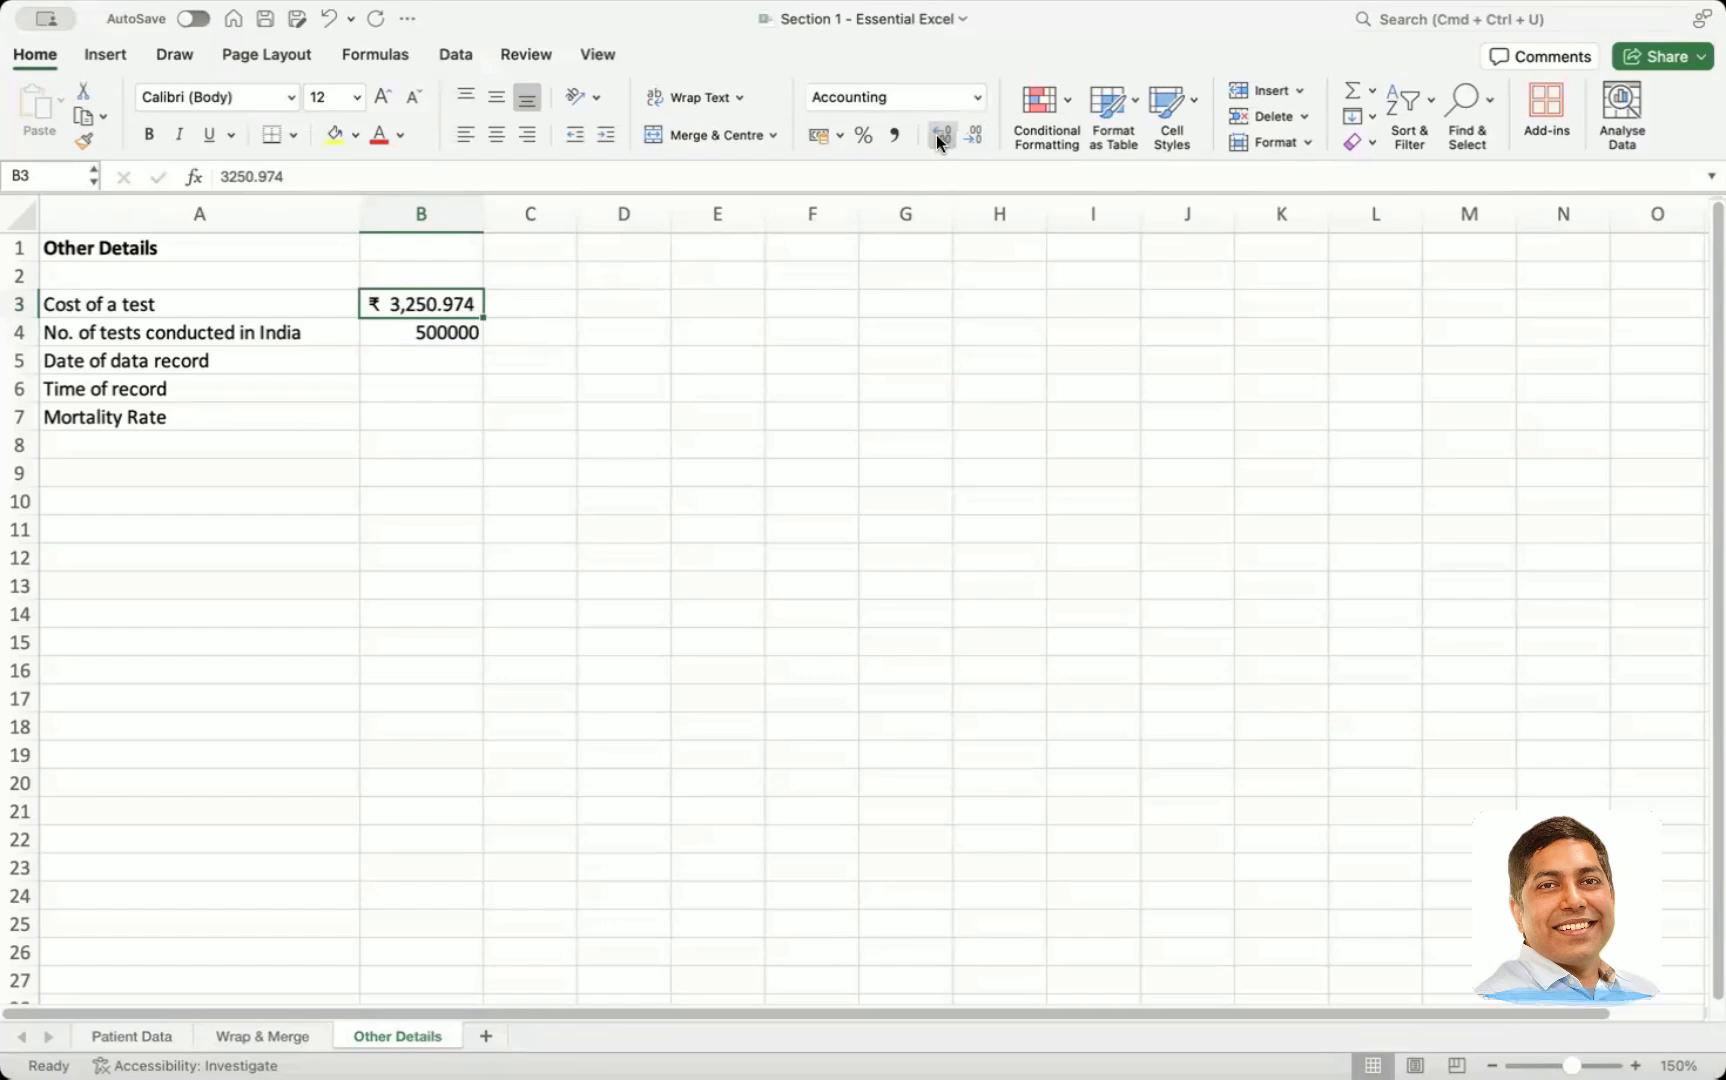
Change the last digit of the test cost in B3 so that the value is 3250.975
{"action": "double_click", "coordinate": [466, 304]}
{"action": "key", "text": "BackSpace"}
{"action": "type", "text": "5"}
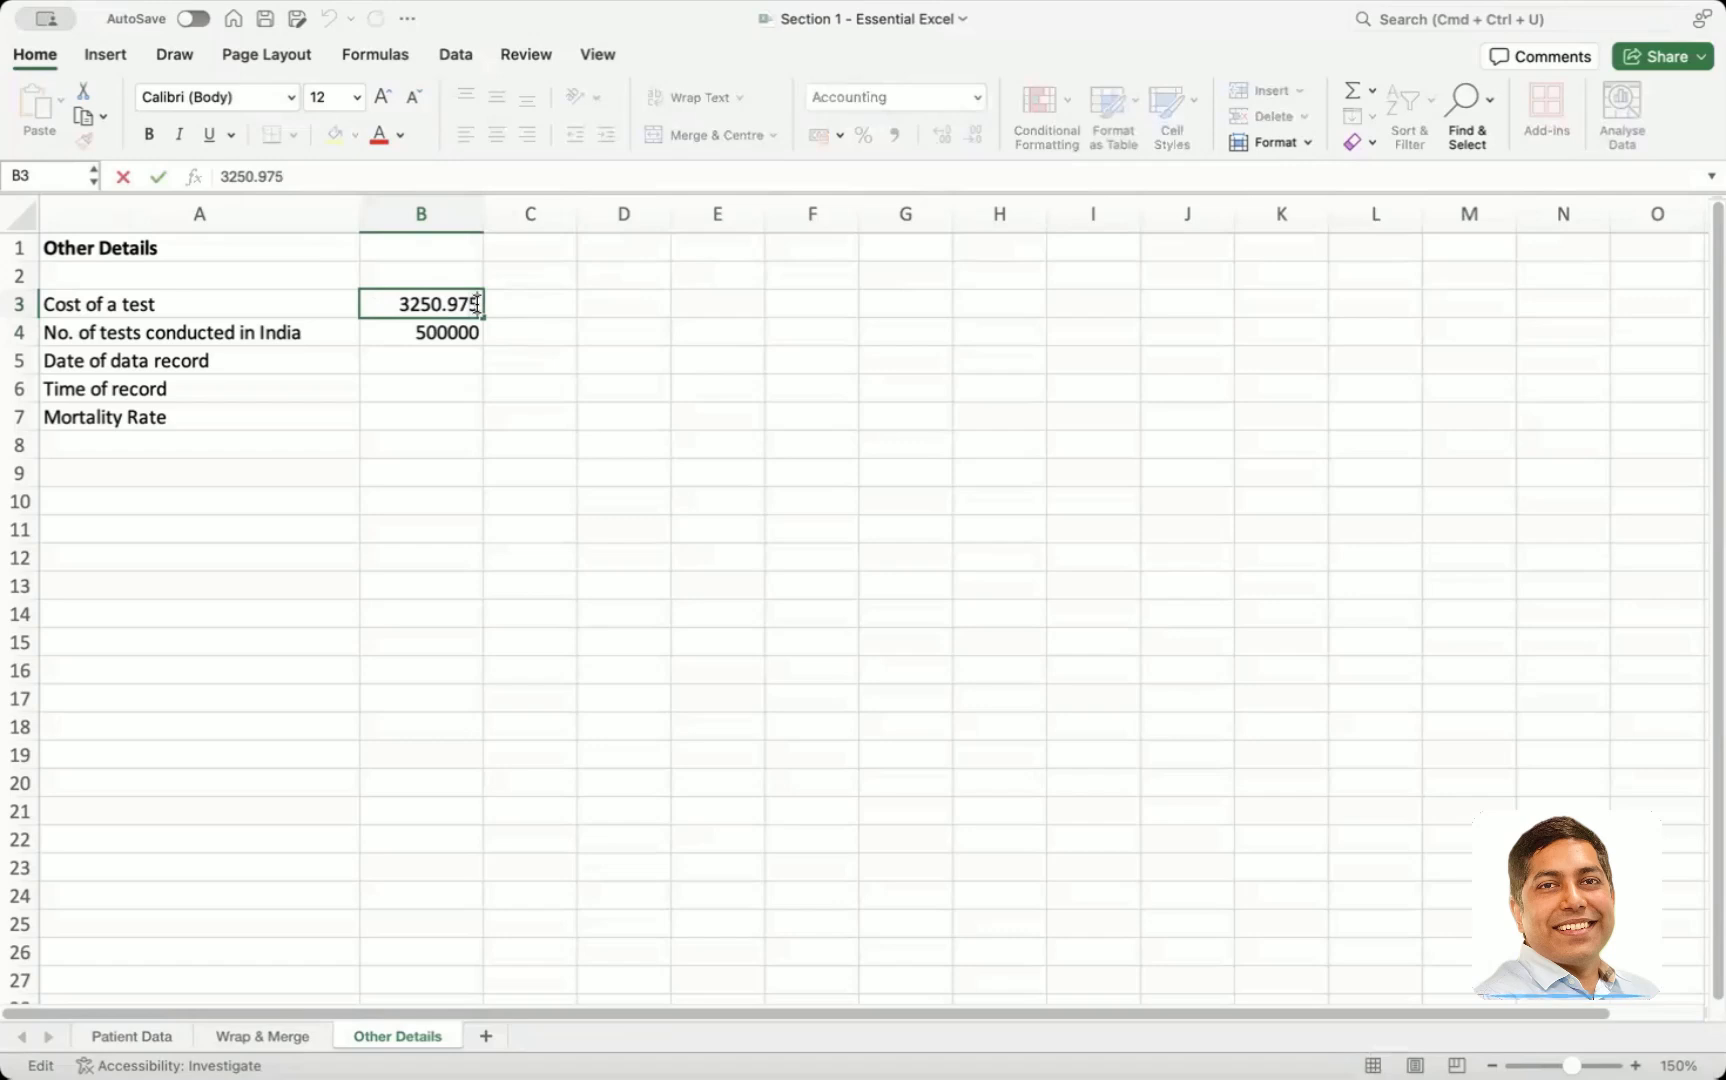
{"action": "key", "text": "Return"}
Reduce the test cost in B3 to zero displayed decimal places
{"action": "left_click", "coordinate": [466, 304]}
{"action": "left_click", "coordinate": [970, 138]}
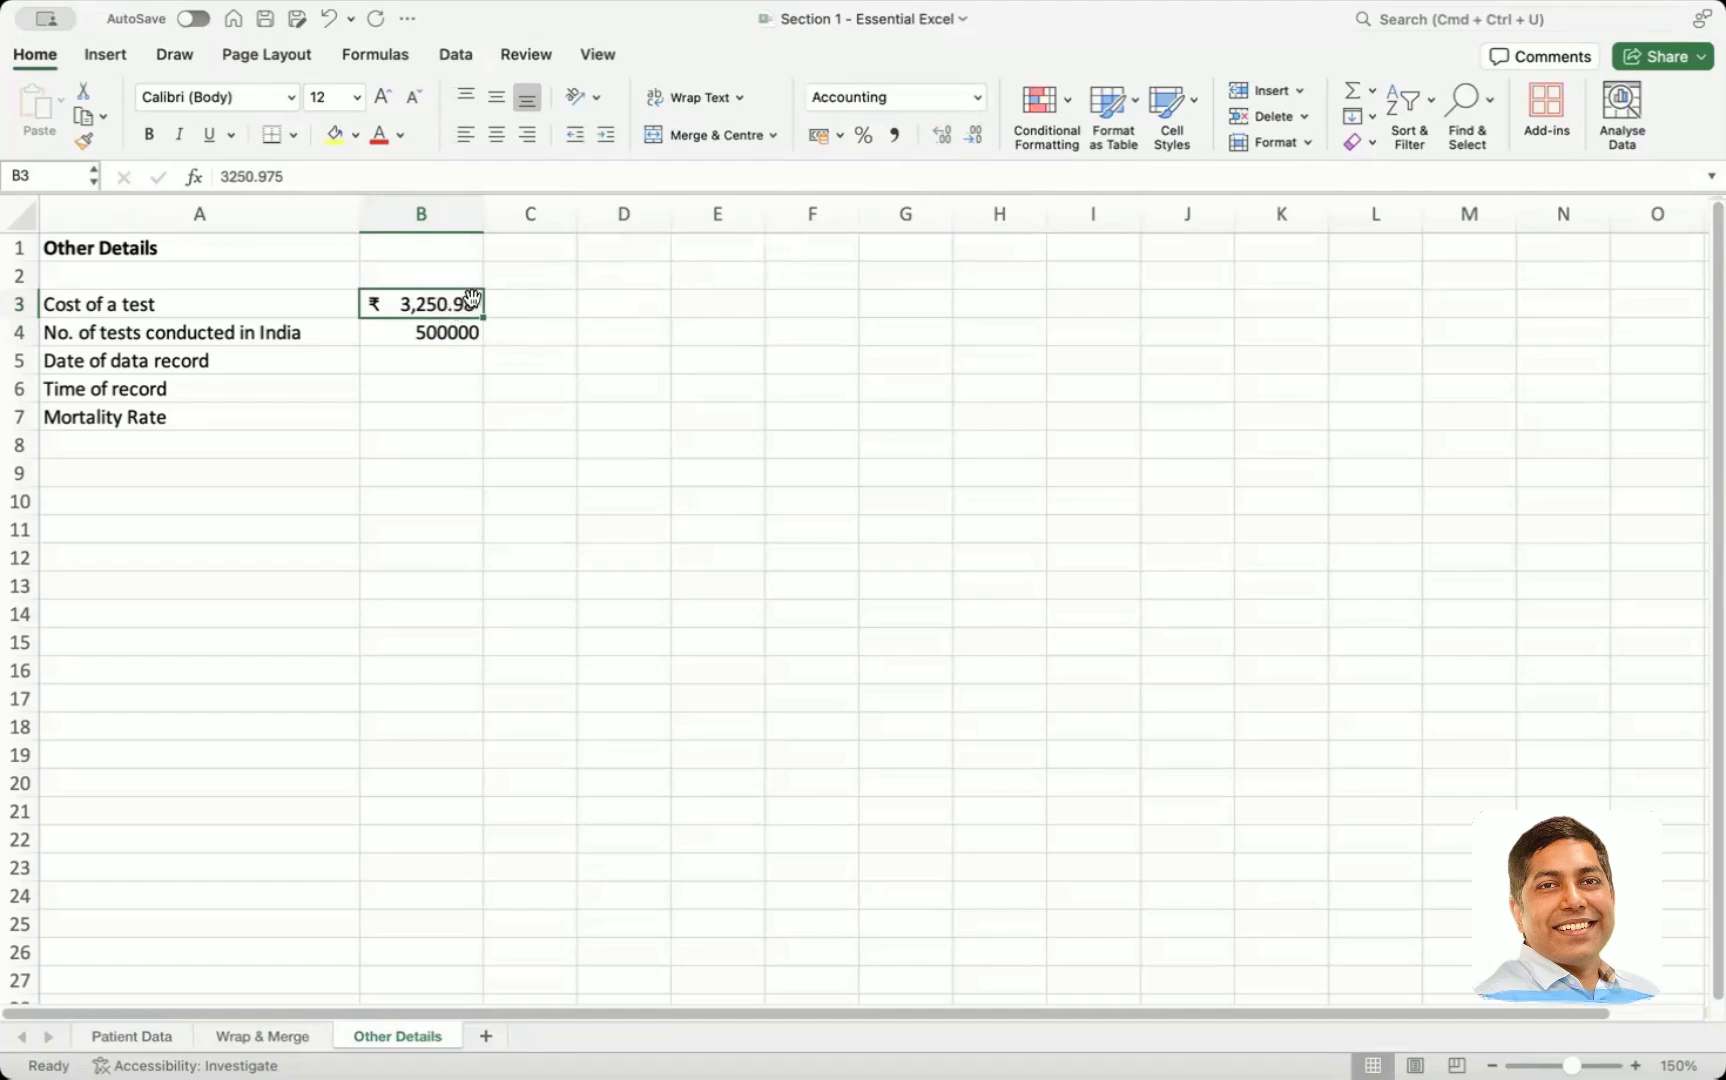
{"action": "left_click", "coordinate": [975, 136]}
{"action": "left_click", "coordinate": [972, 139]}
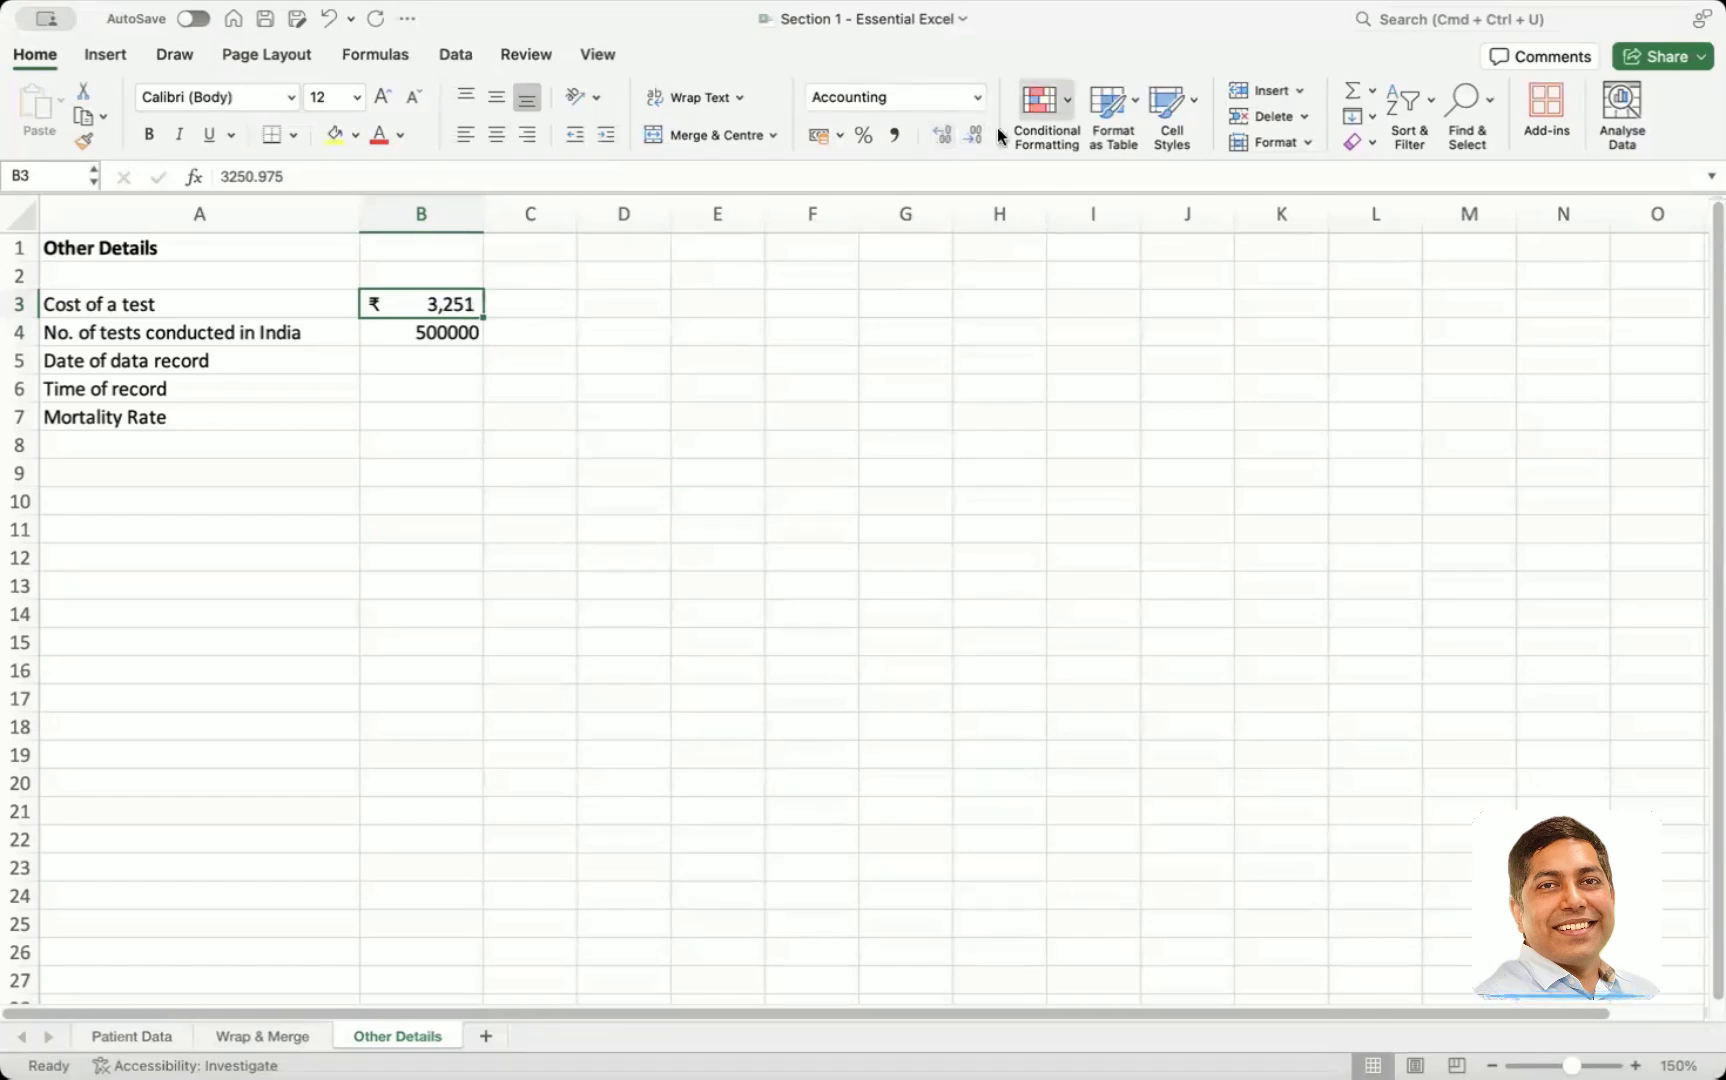
{"action": "left_click", "coordinate": [541, 329]}
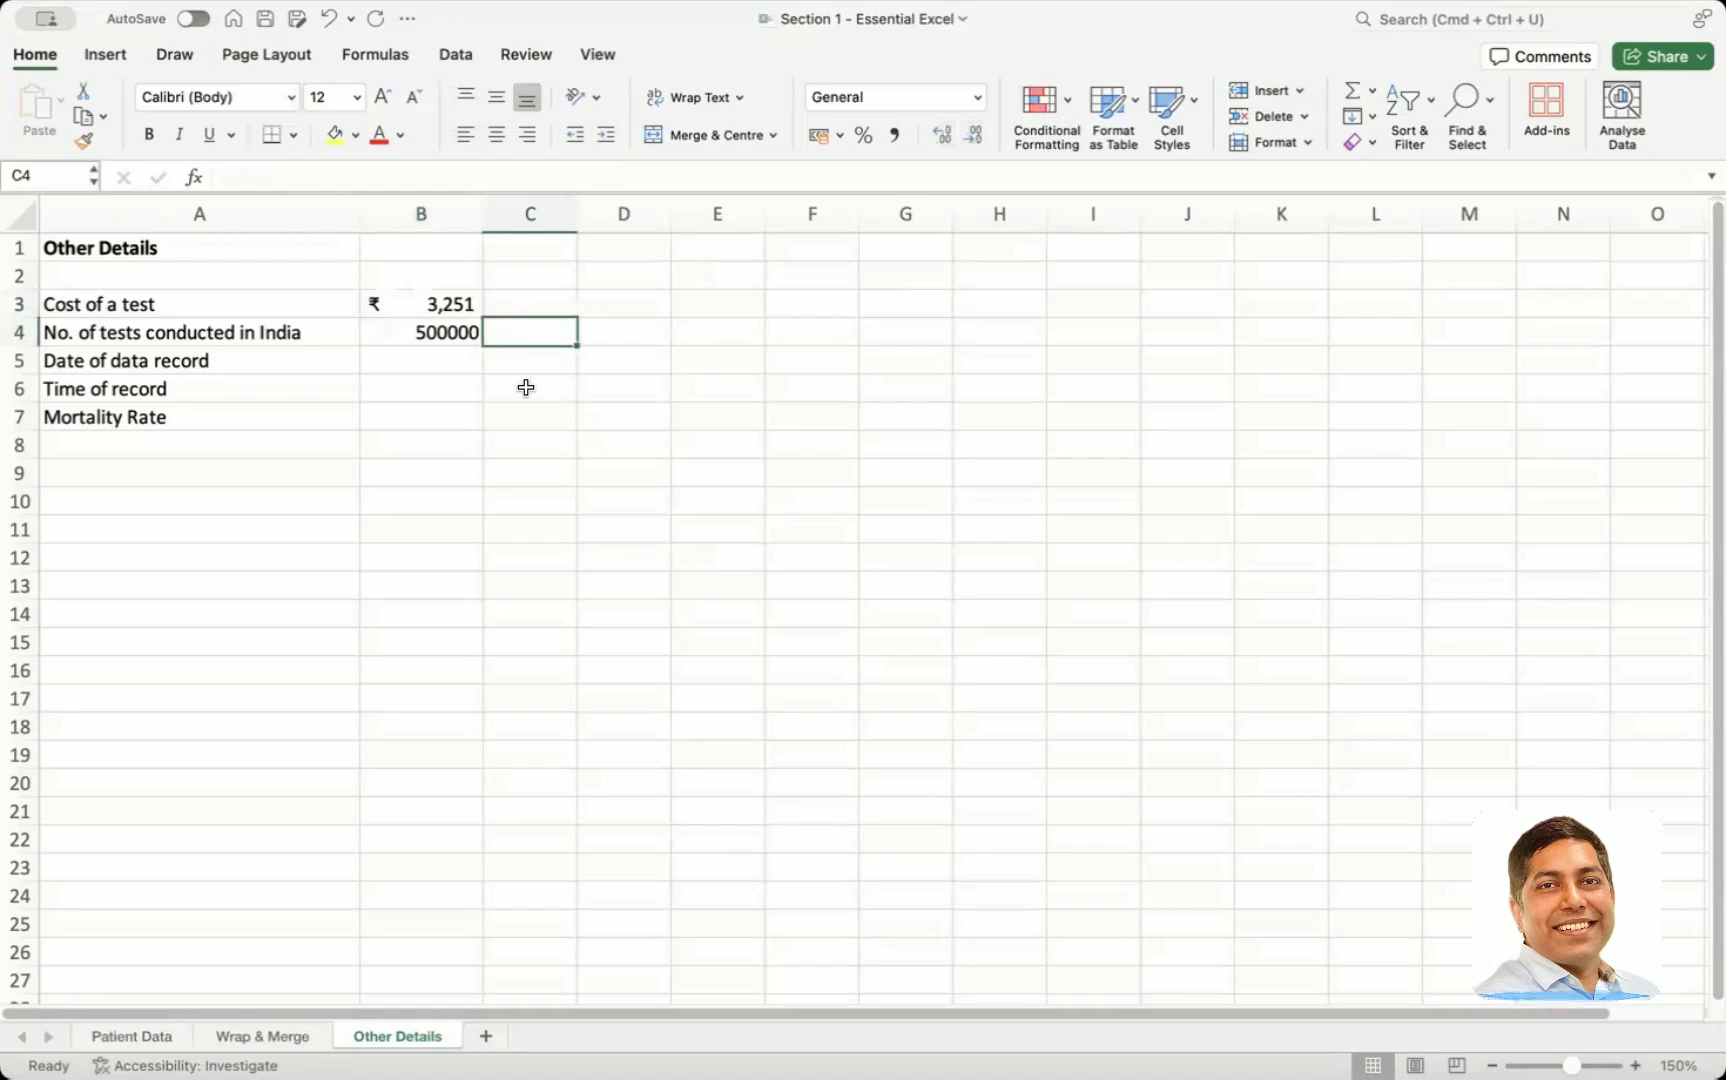
Apply the comma style to the number of tests in B4 and reduce it to zero decimal places
{"action": "left_click", "coordinate": [252, 340]}
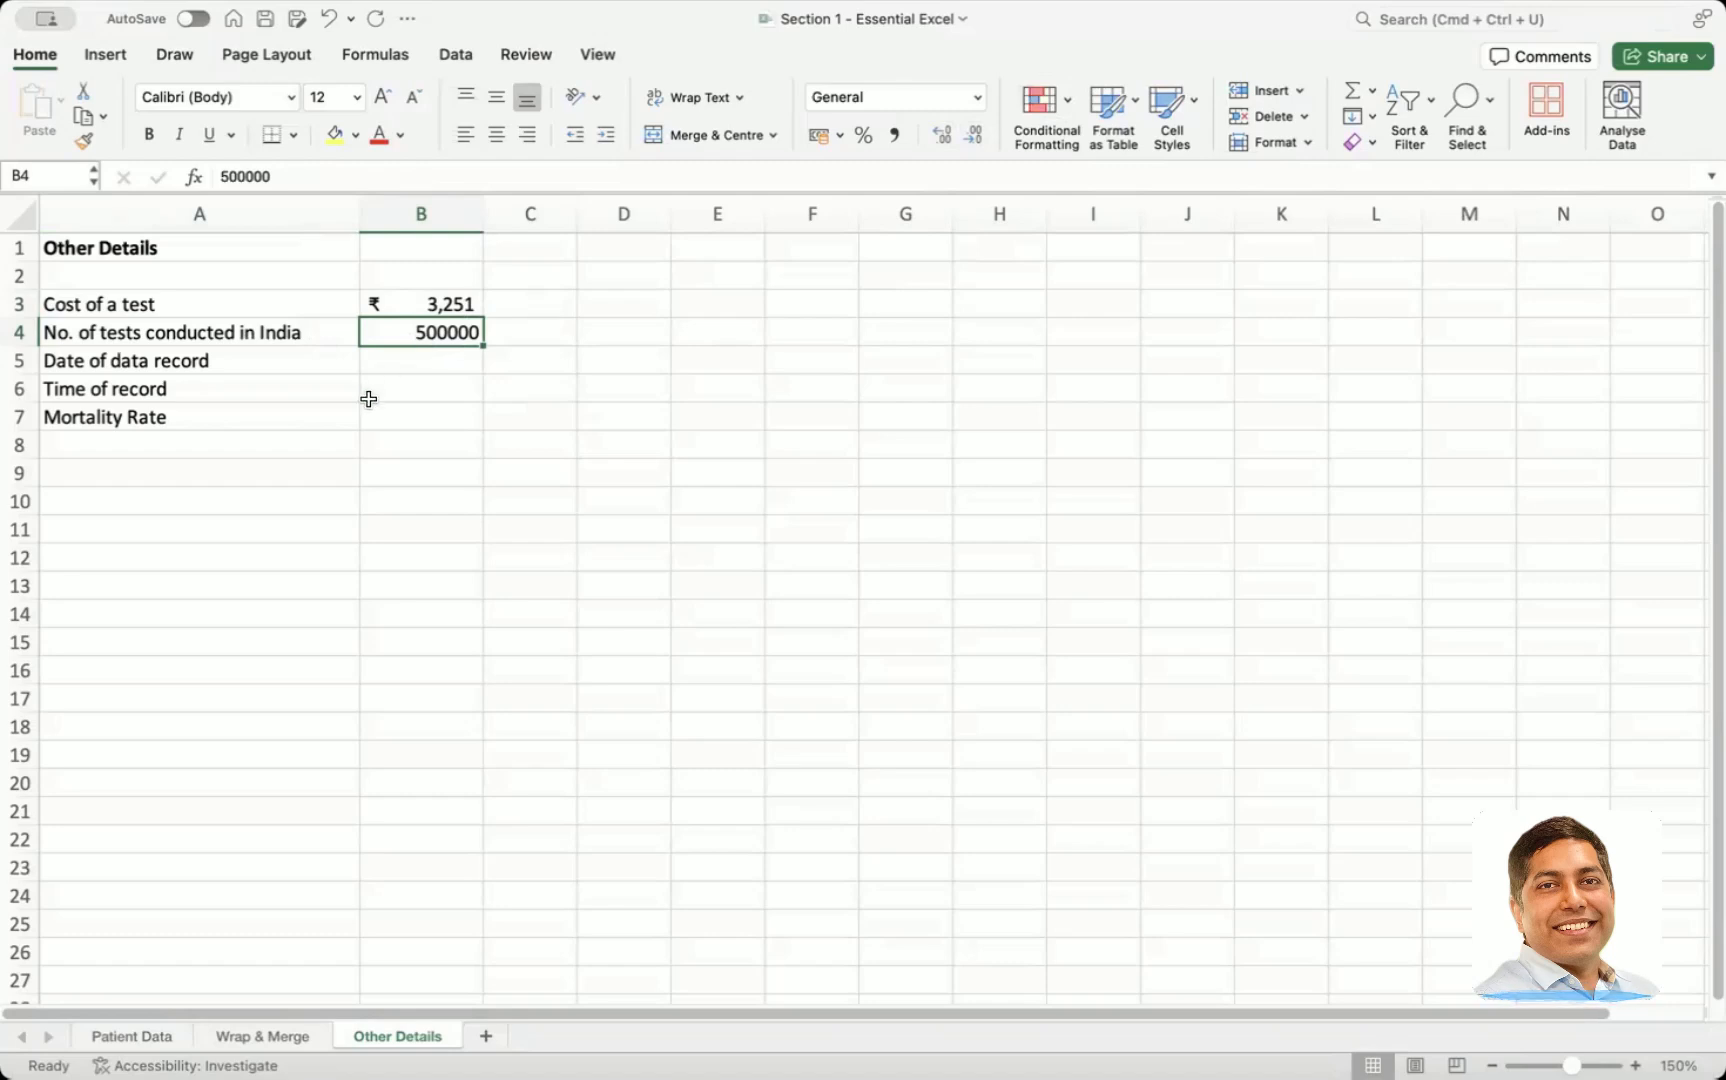
{"action": "left_click", "coordinate": [896, 135]}
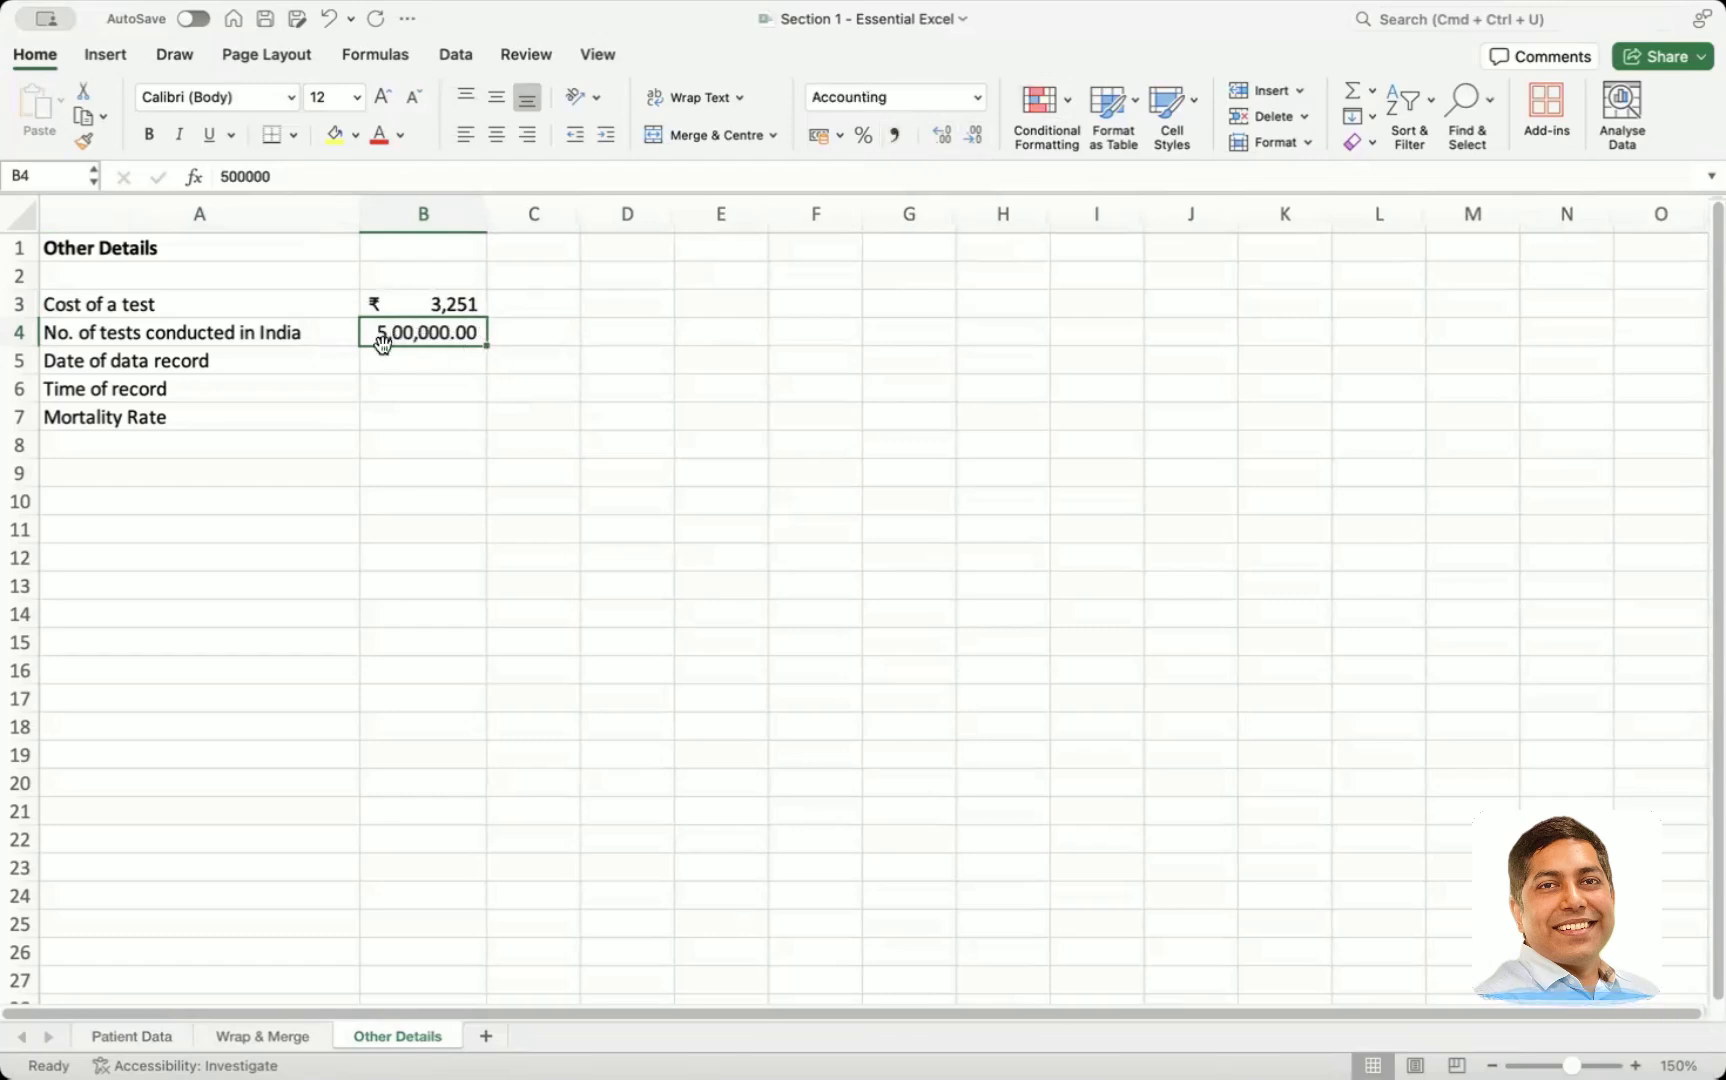
{"action": "left_click", "coordinate": [976, 139]}
{"action": "left_click", "coordinate": [976, 139]}
{"action": "left_click", "coordinate": [697, 325]}
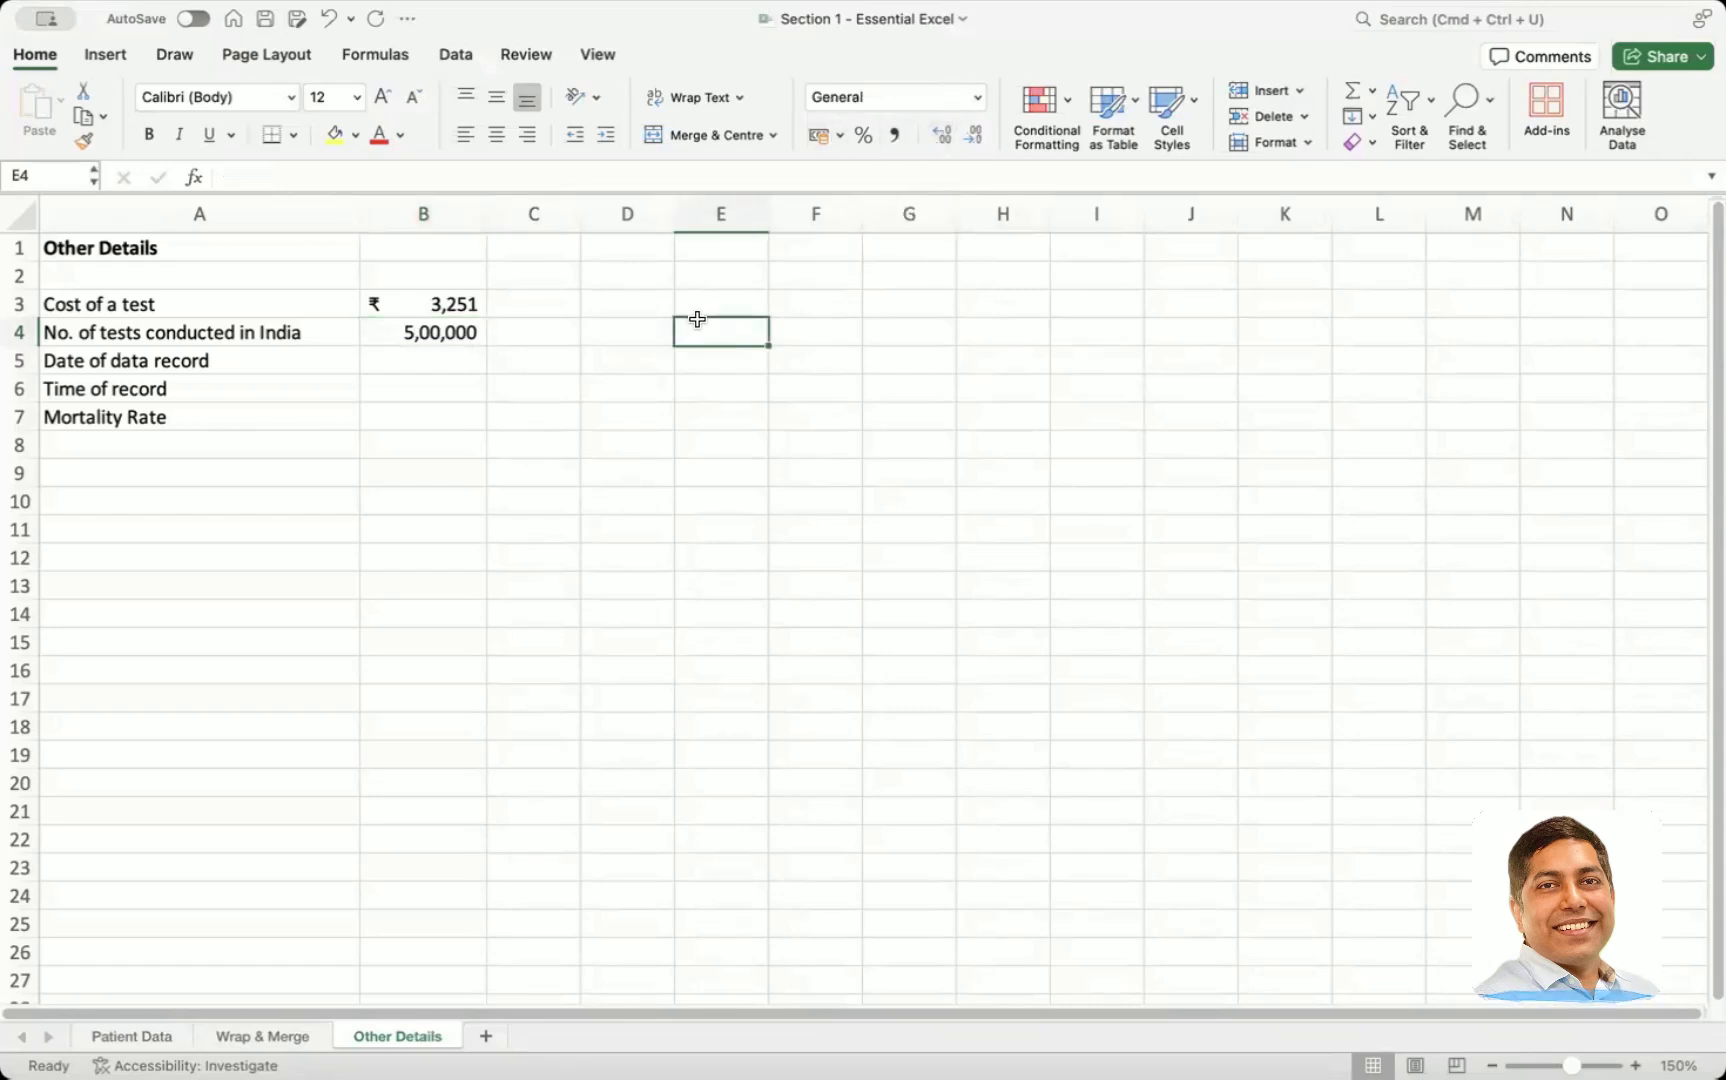
{"action": "left_click", "coordinate": [466, 335]}
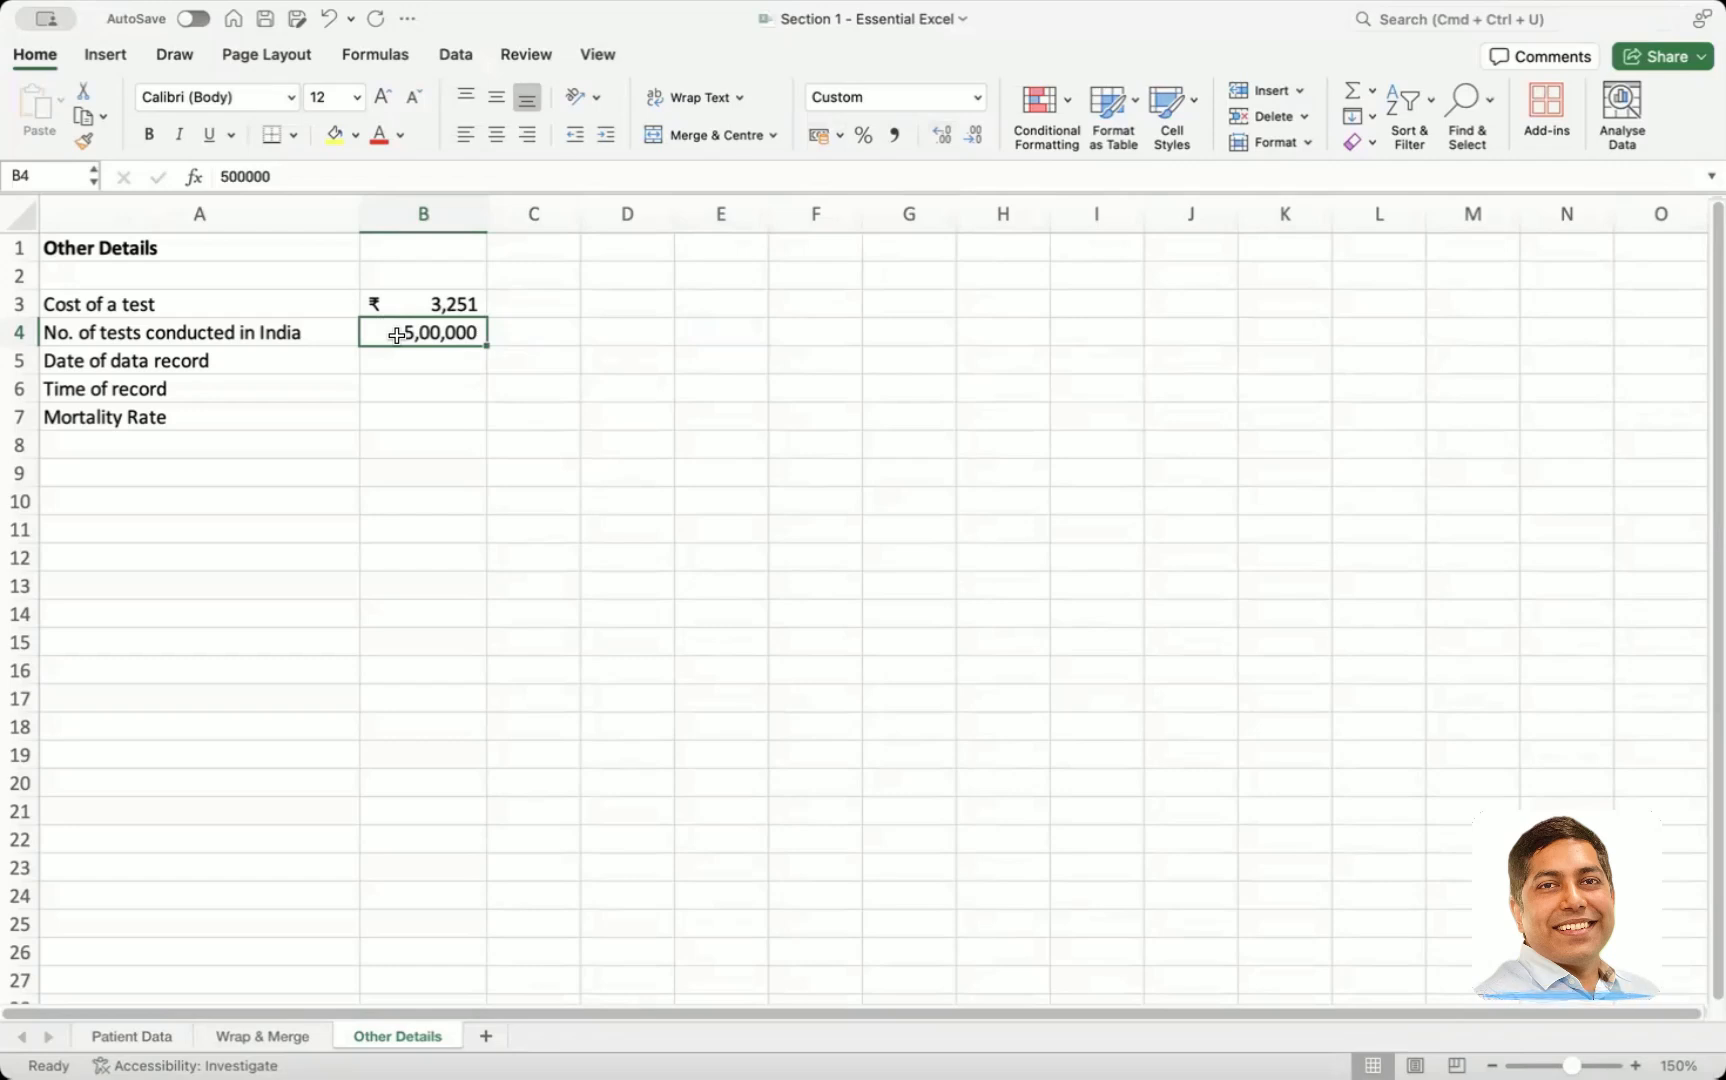
Enter 14 July 2025 as the date of data record in B5
{"action": "left_click", "coordinate": [397, 359]}
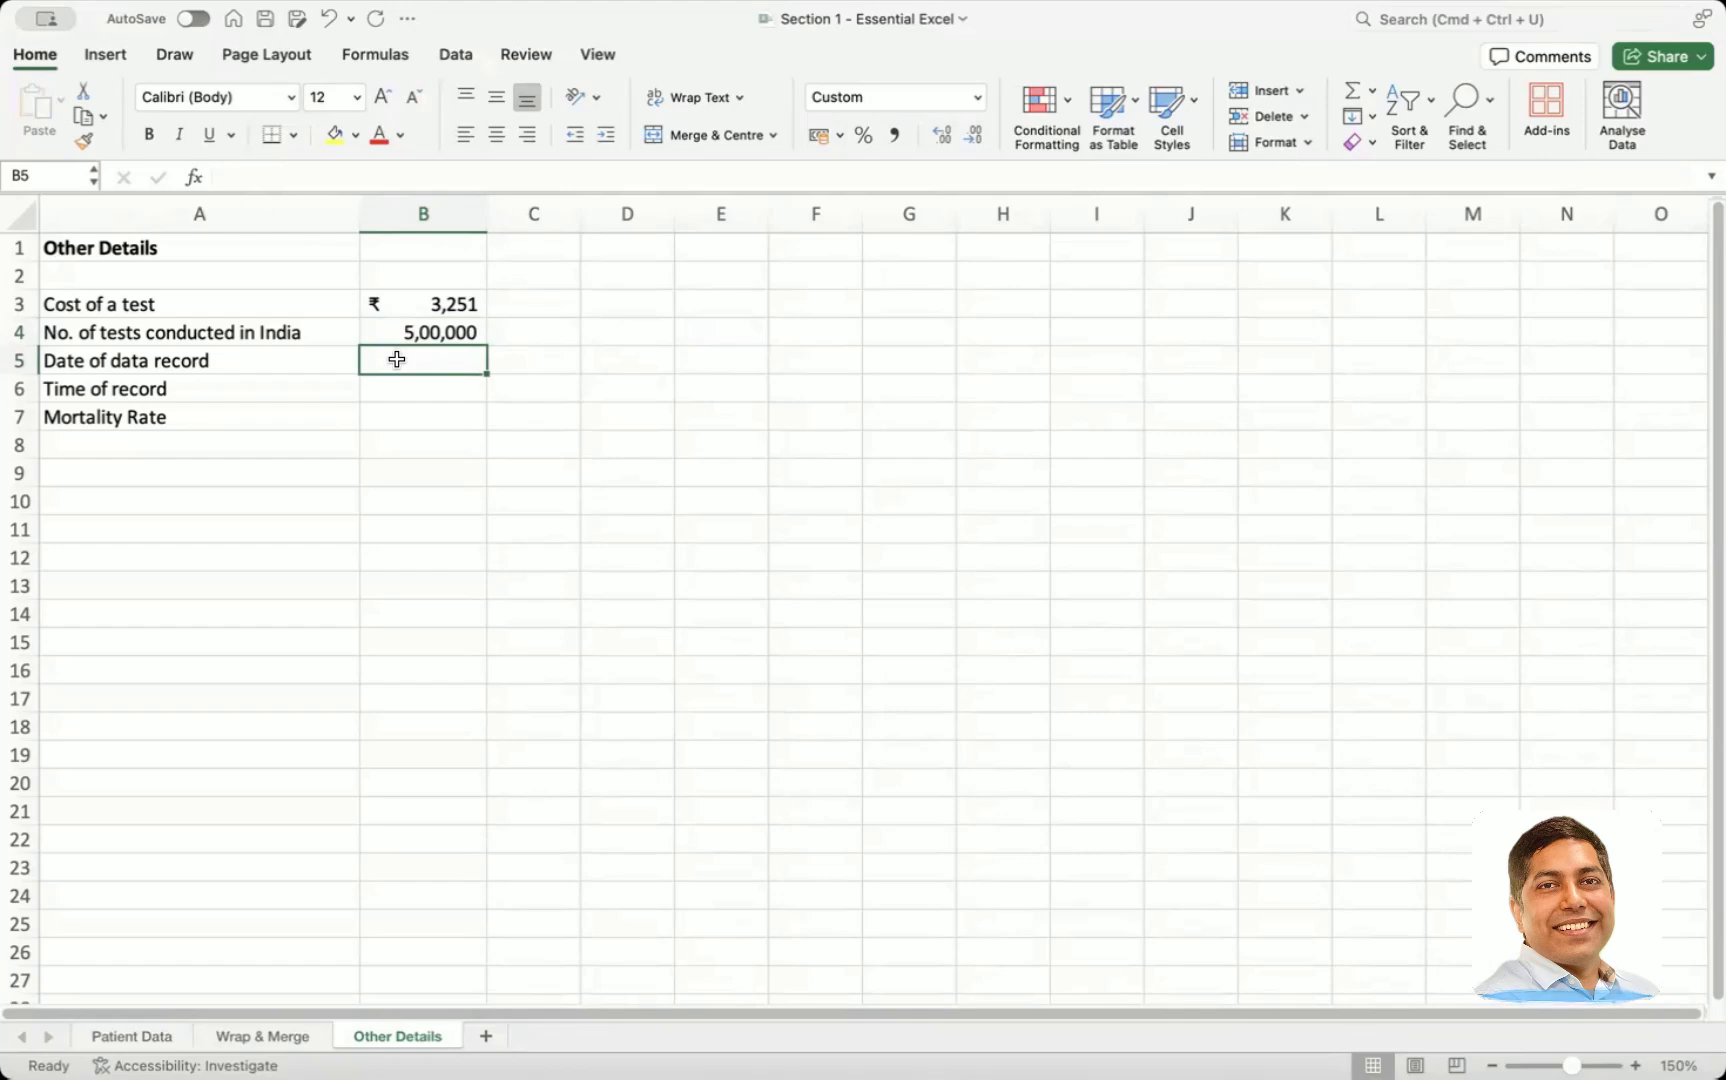
{"action": "type", "text": "14 "}
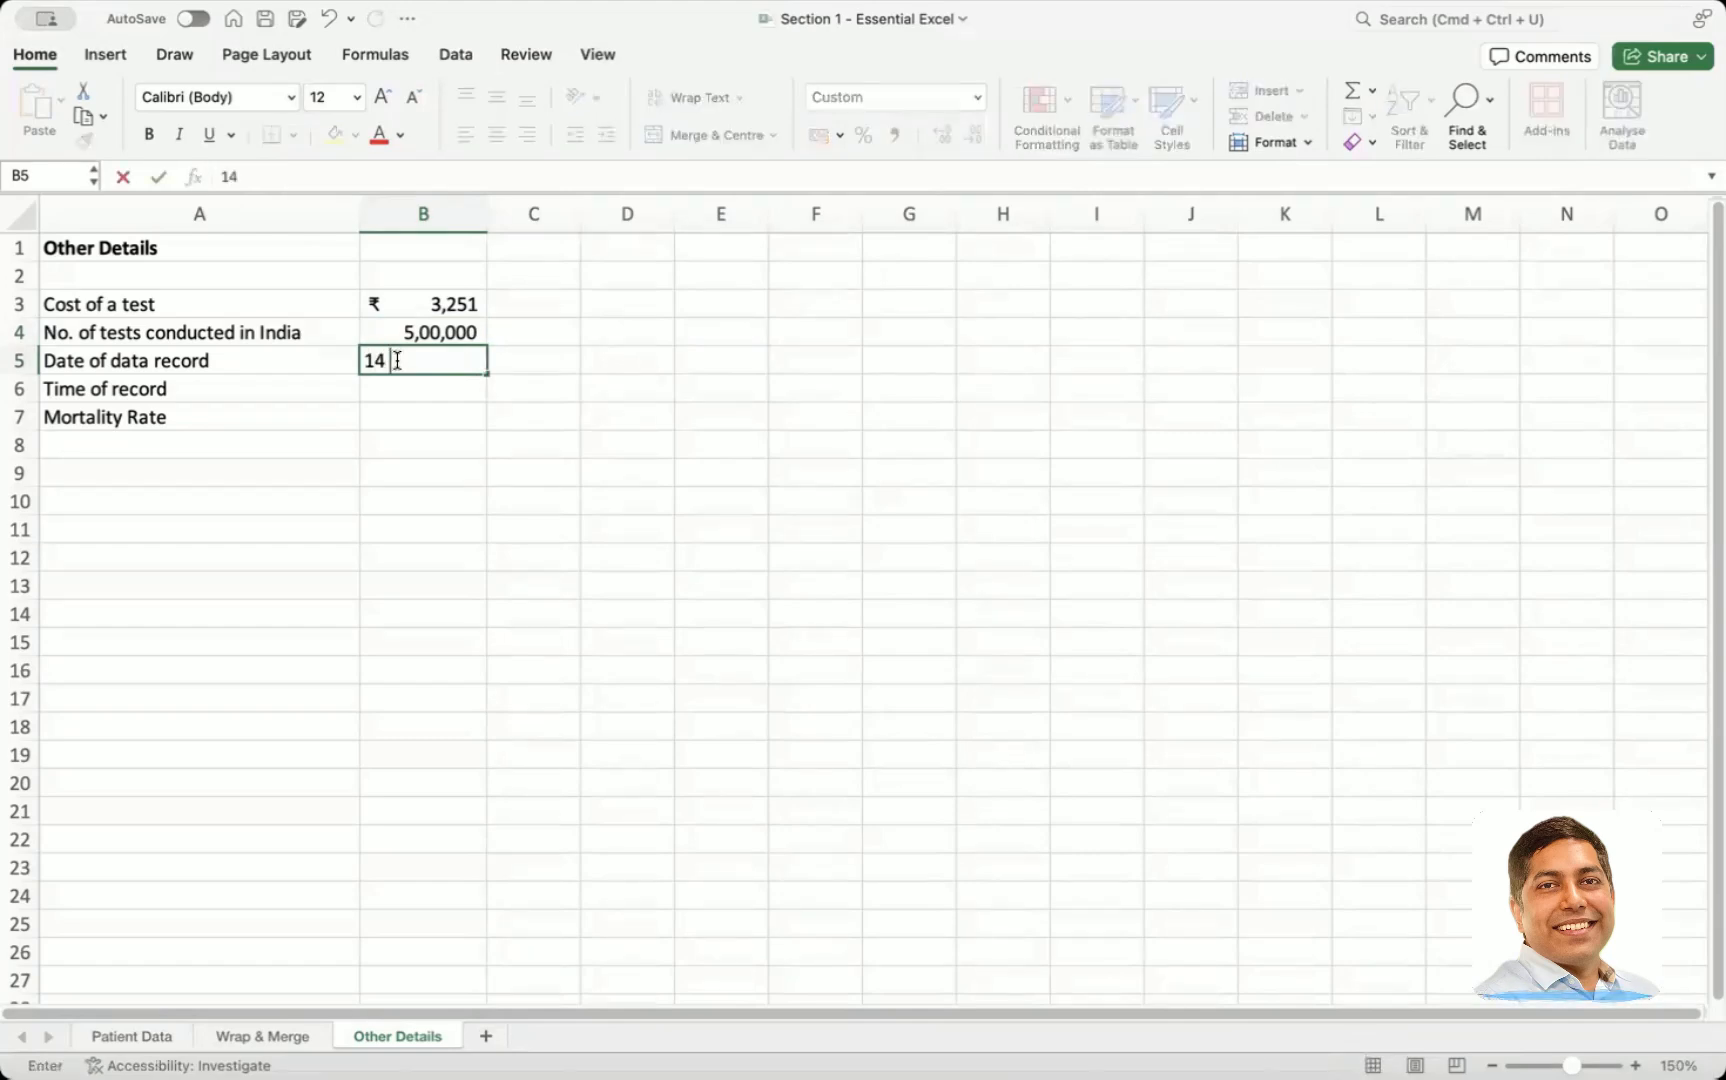
{"action": "type", "text": "Jul"}
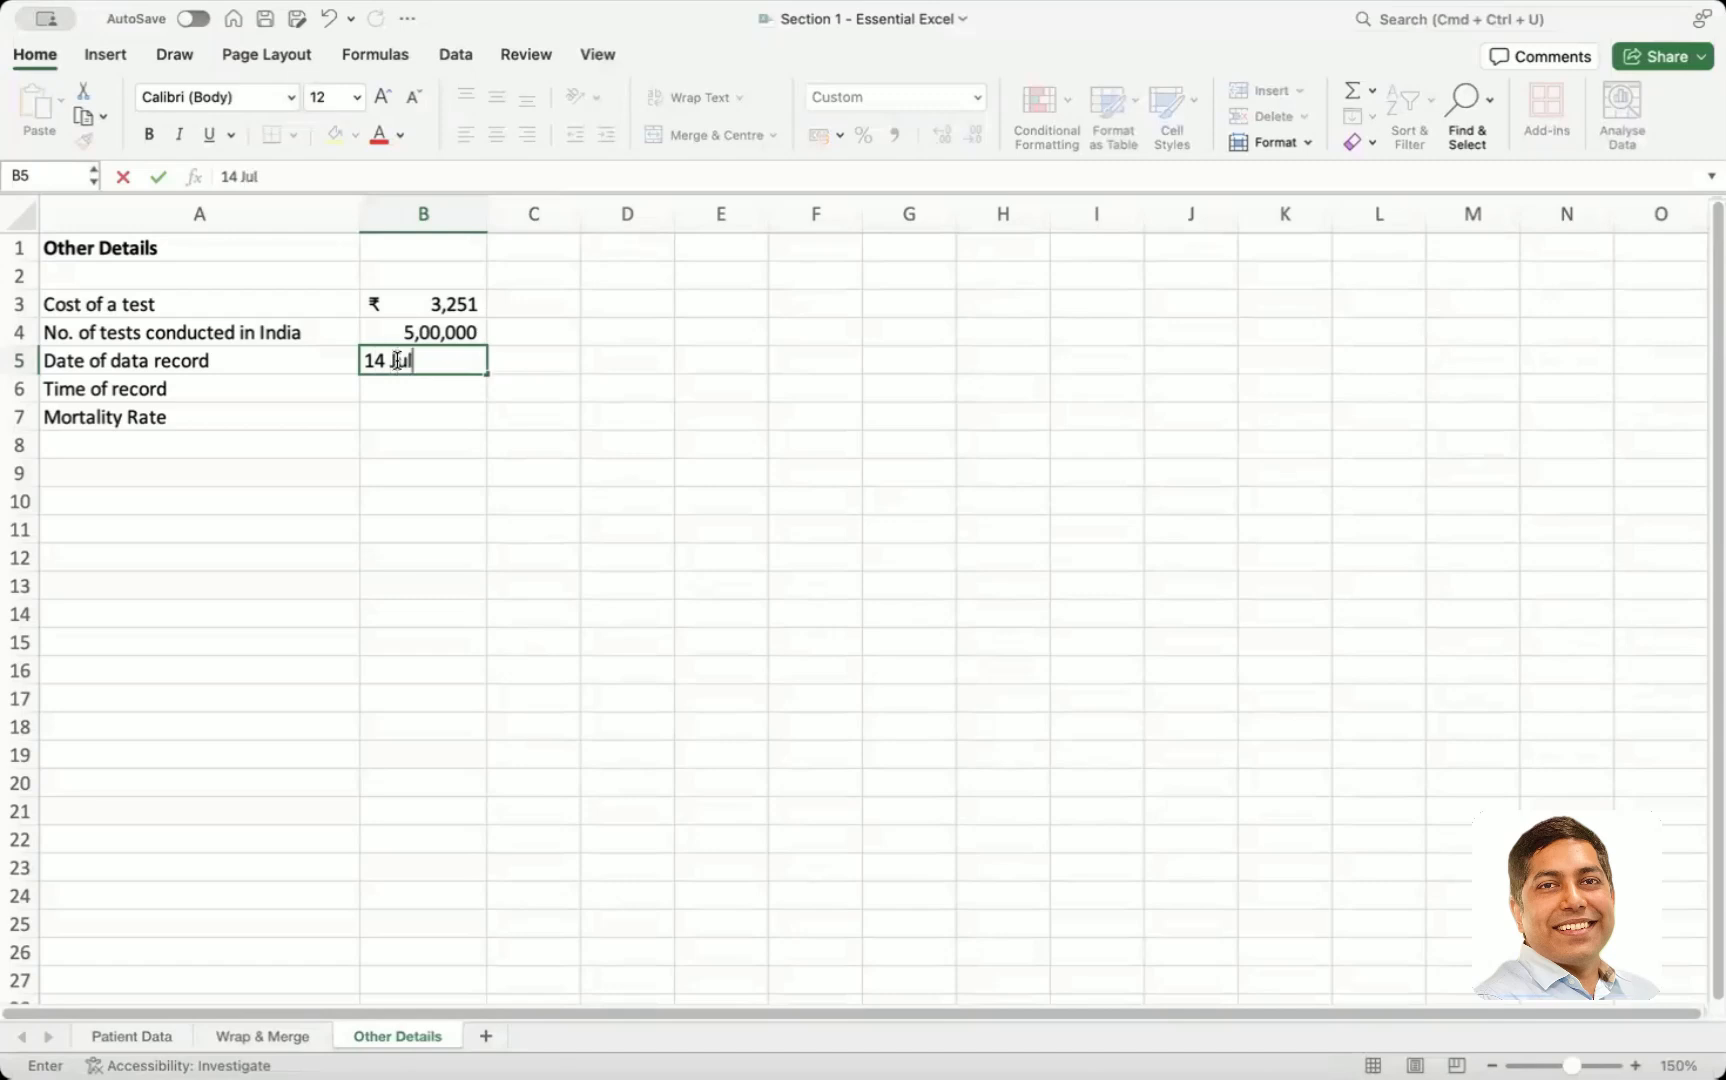
{"action": "type", "text": "y 2025"}
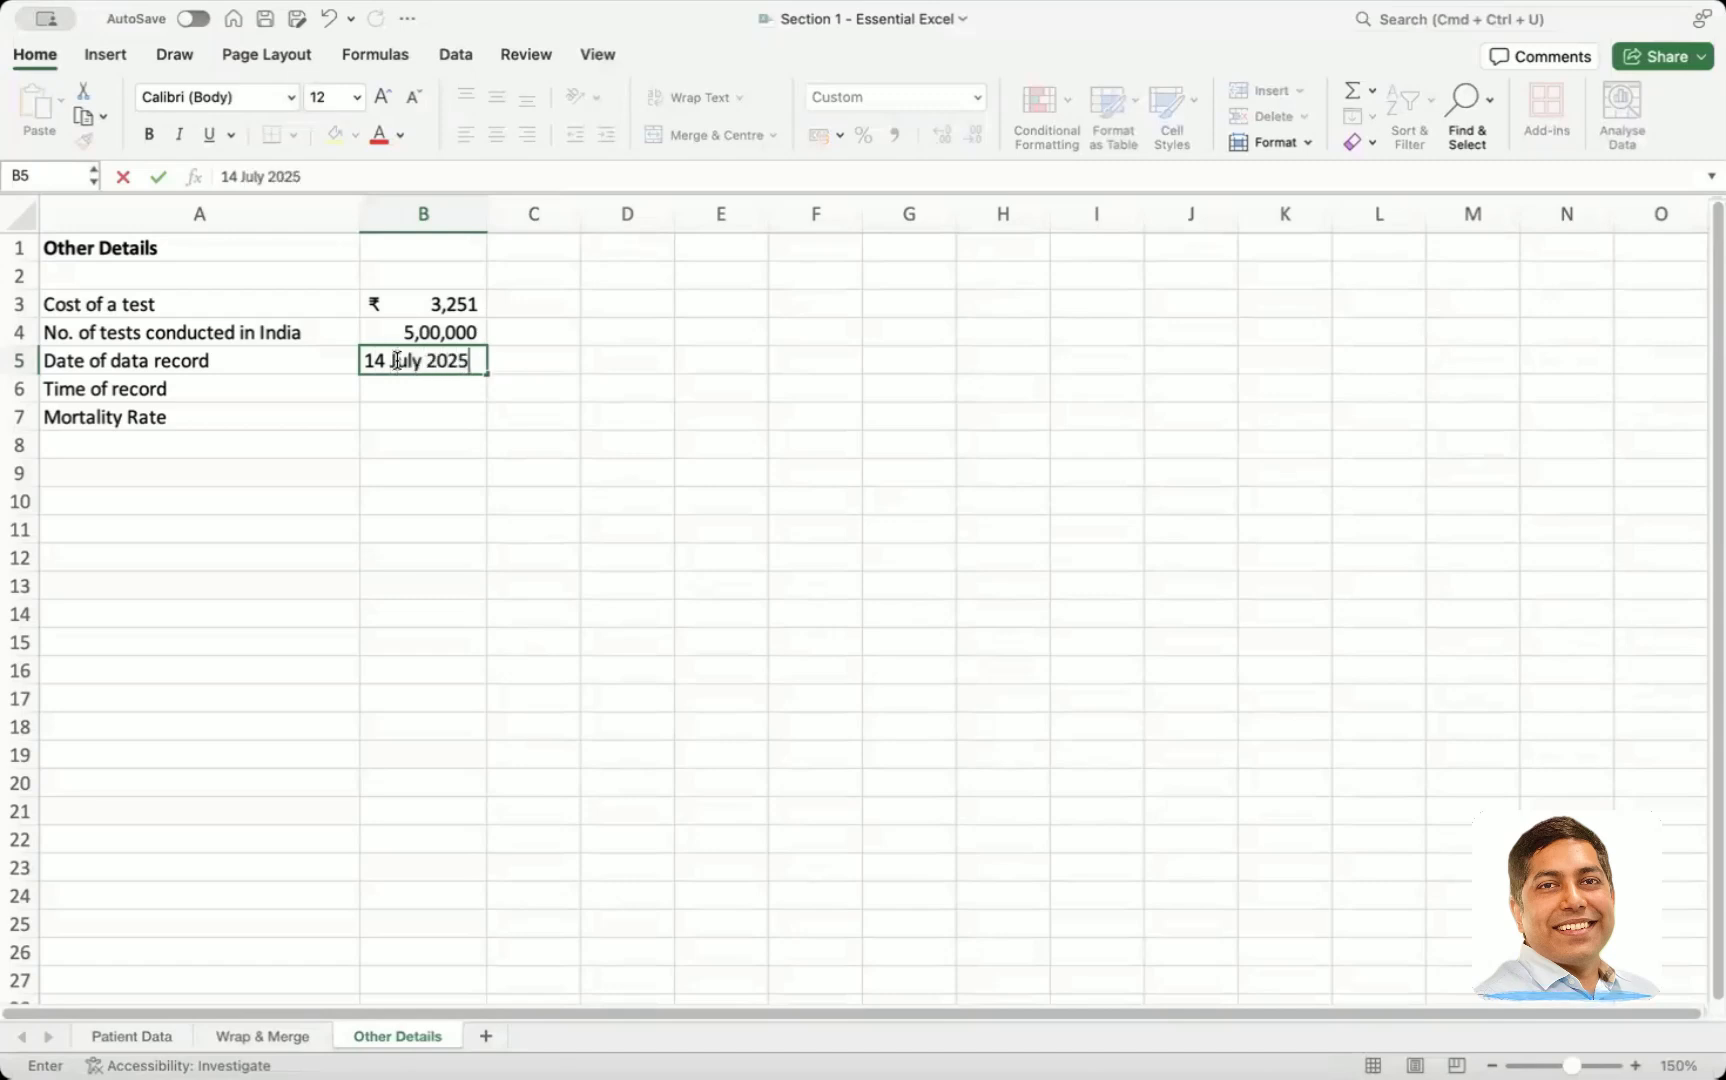
{"action": "key", "text": "Return"}
Apply the Short Date format to the record date in B5 and clear the date from the cell
{"action": "left_click", "coordinate": [445, 365]}
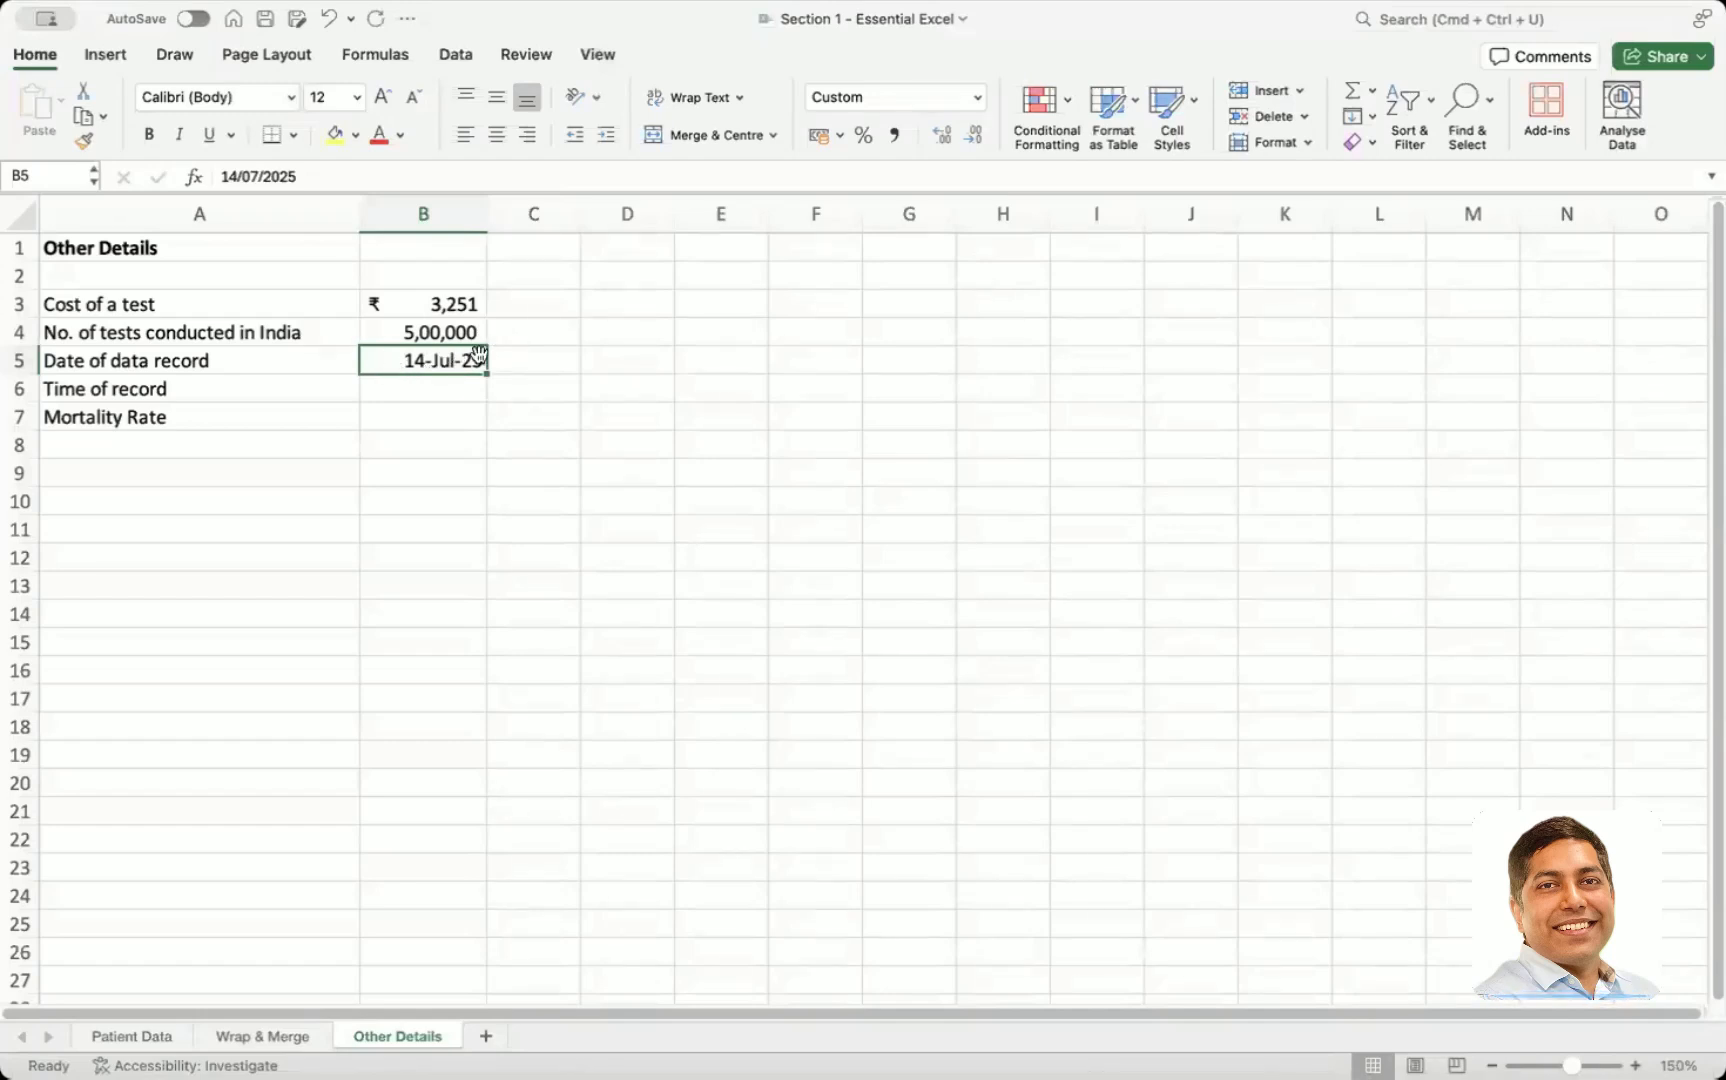
{"action": "left_click", "coordinate": [977, 98]}
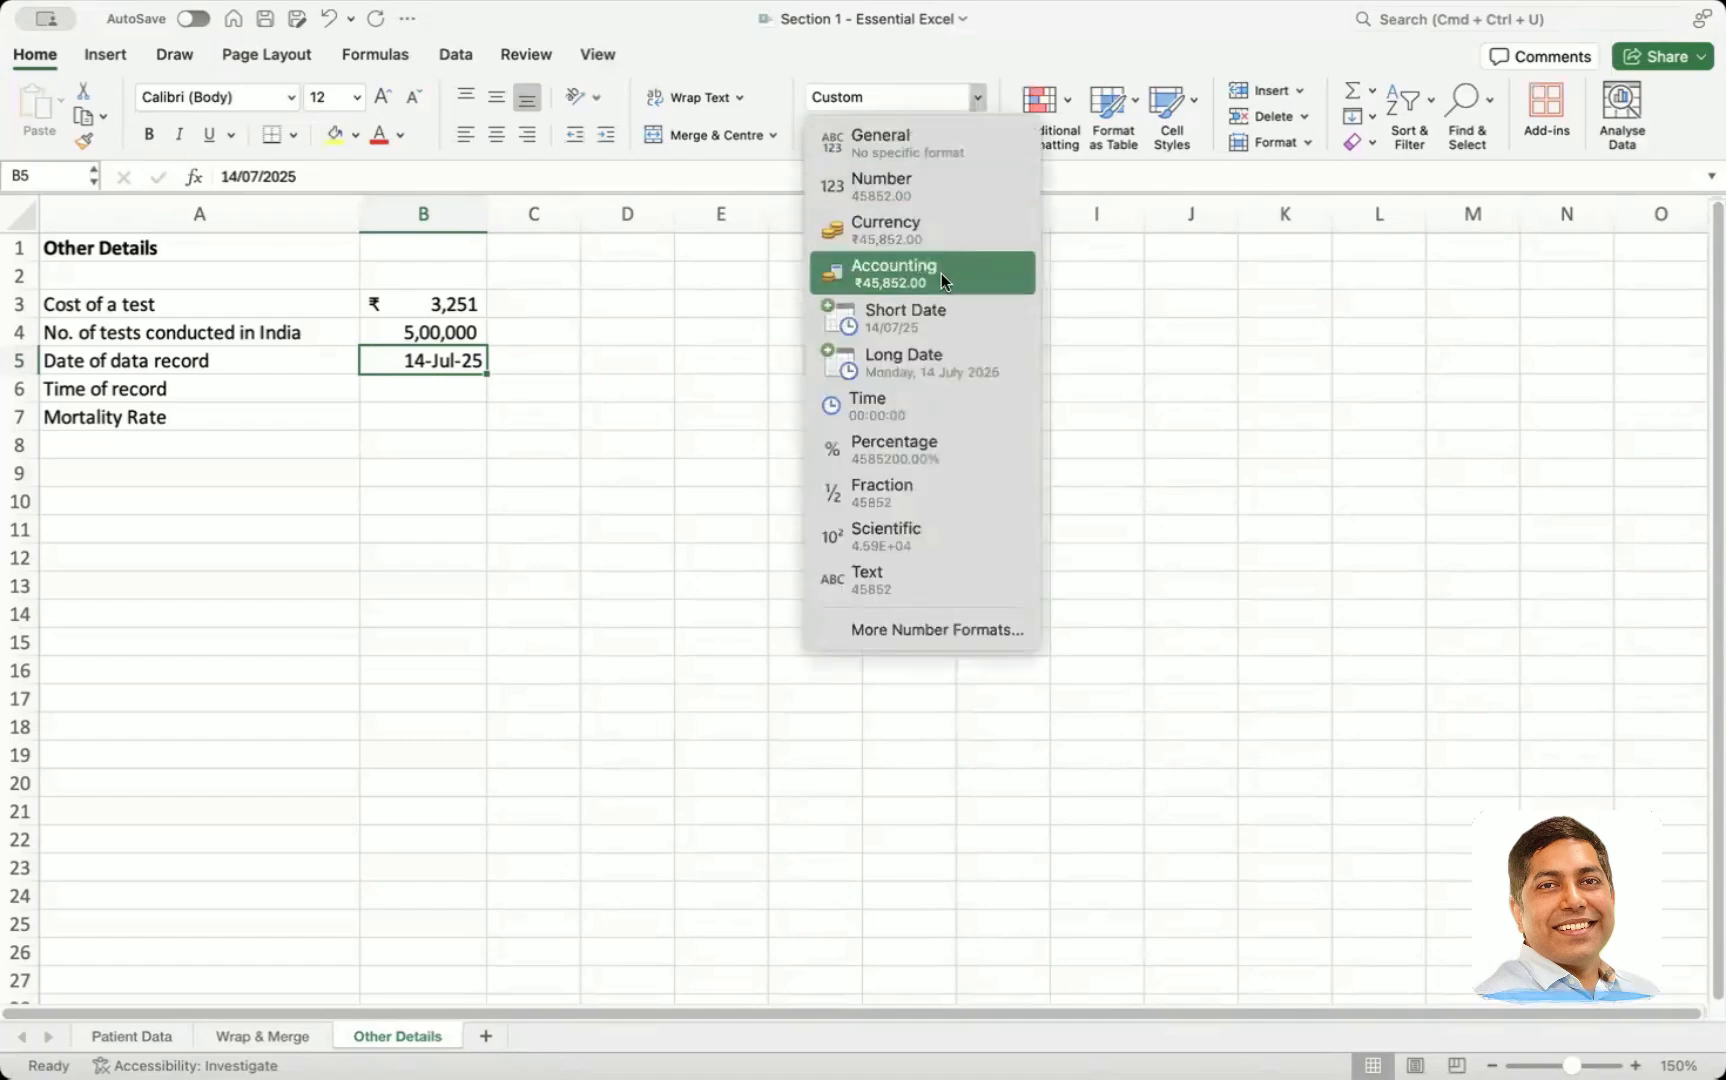
{"action": "left_click", "coordinate": [941, 322]}
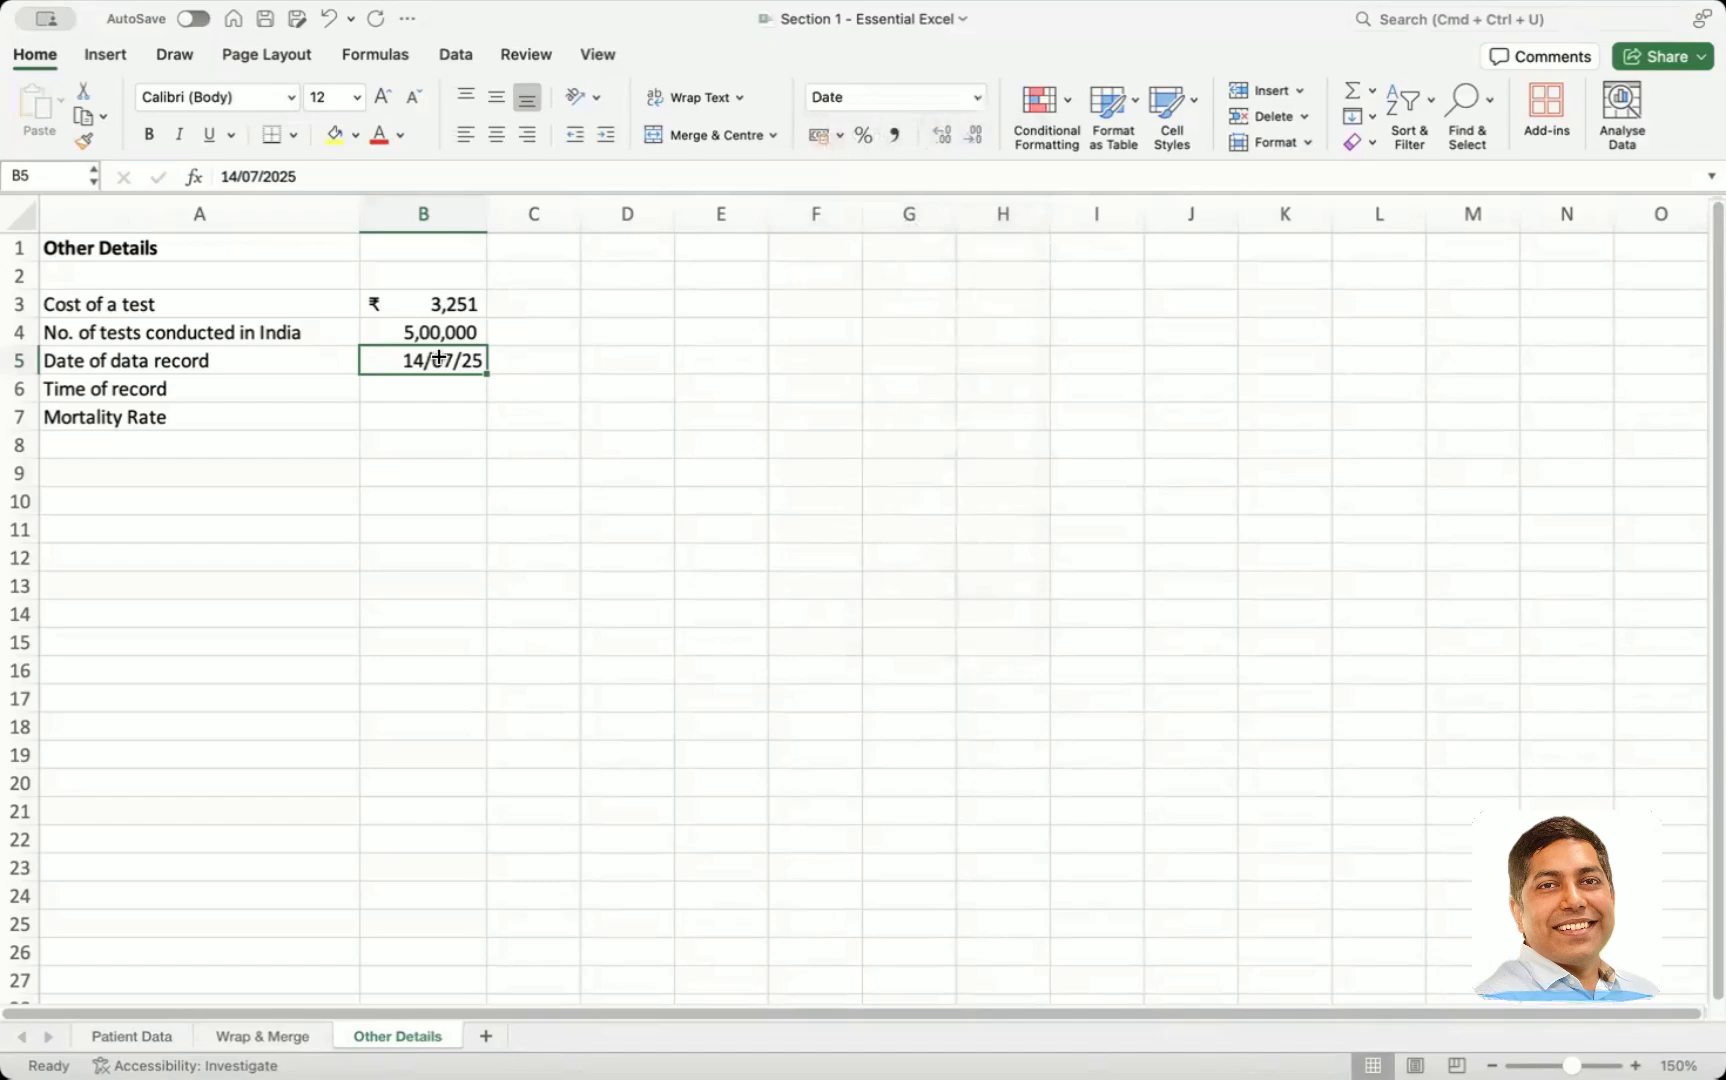
{"action": "key", "text": "super+z"}
{"action": "key", "text": "Delete"}
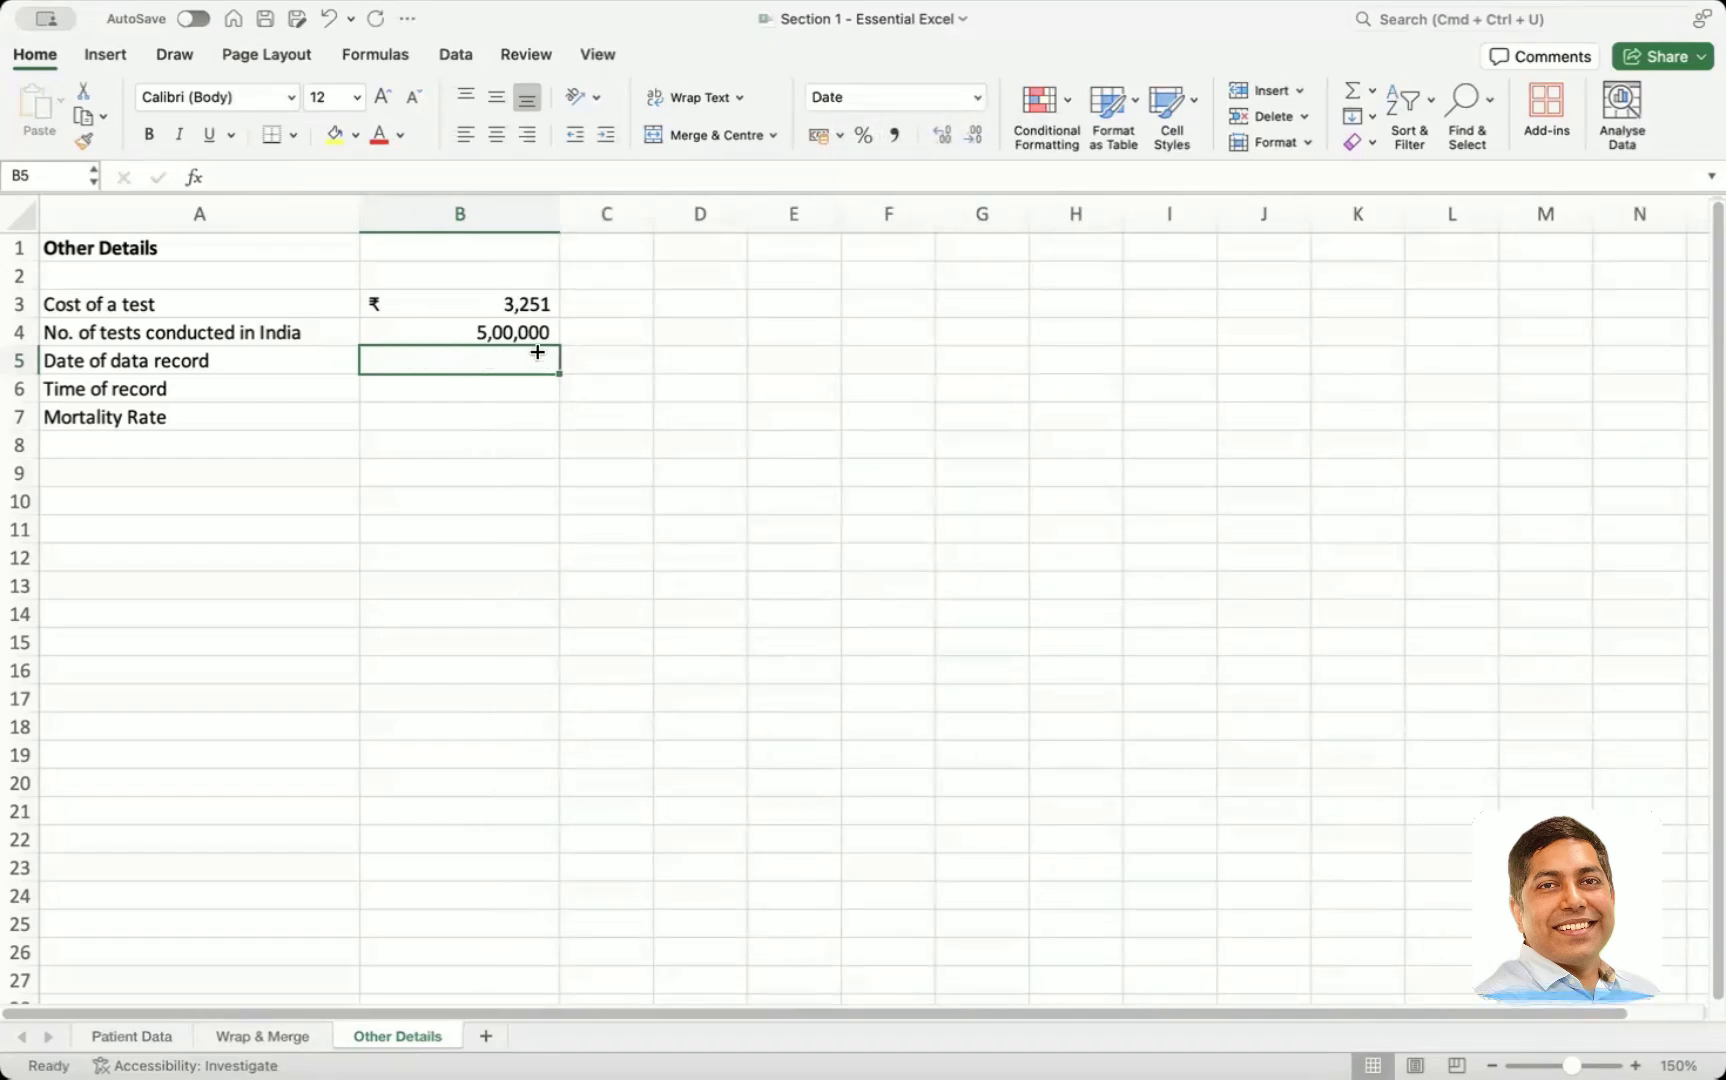
Enter the shortcut note "Ctl+:" in D5, beside the date of data record row
{"action": "left_click", "coordinate": [705, 355]}
{"action": "type", "text": "C"}
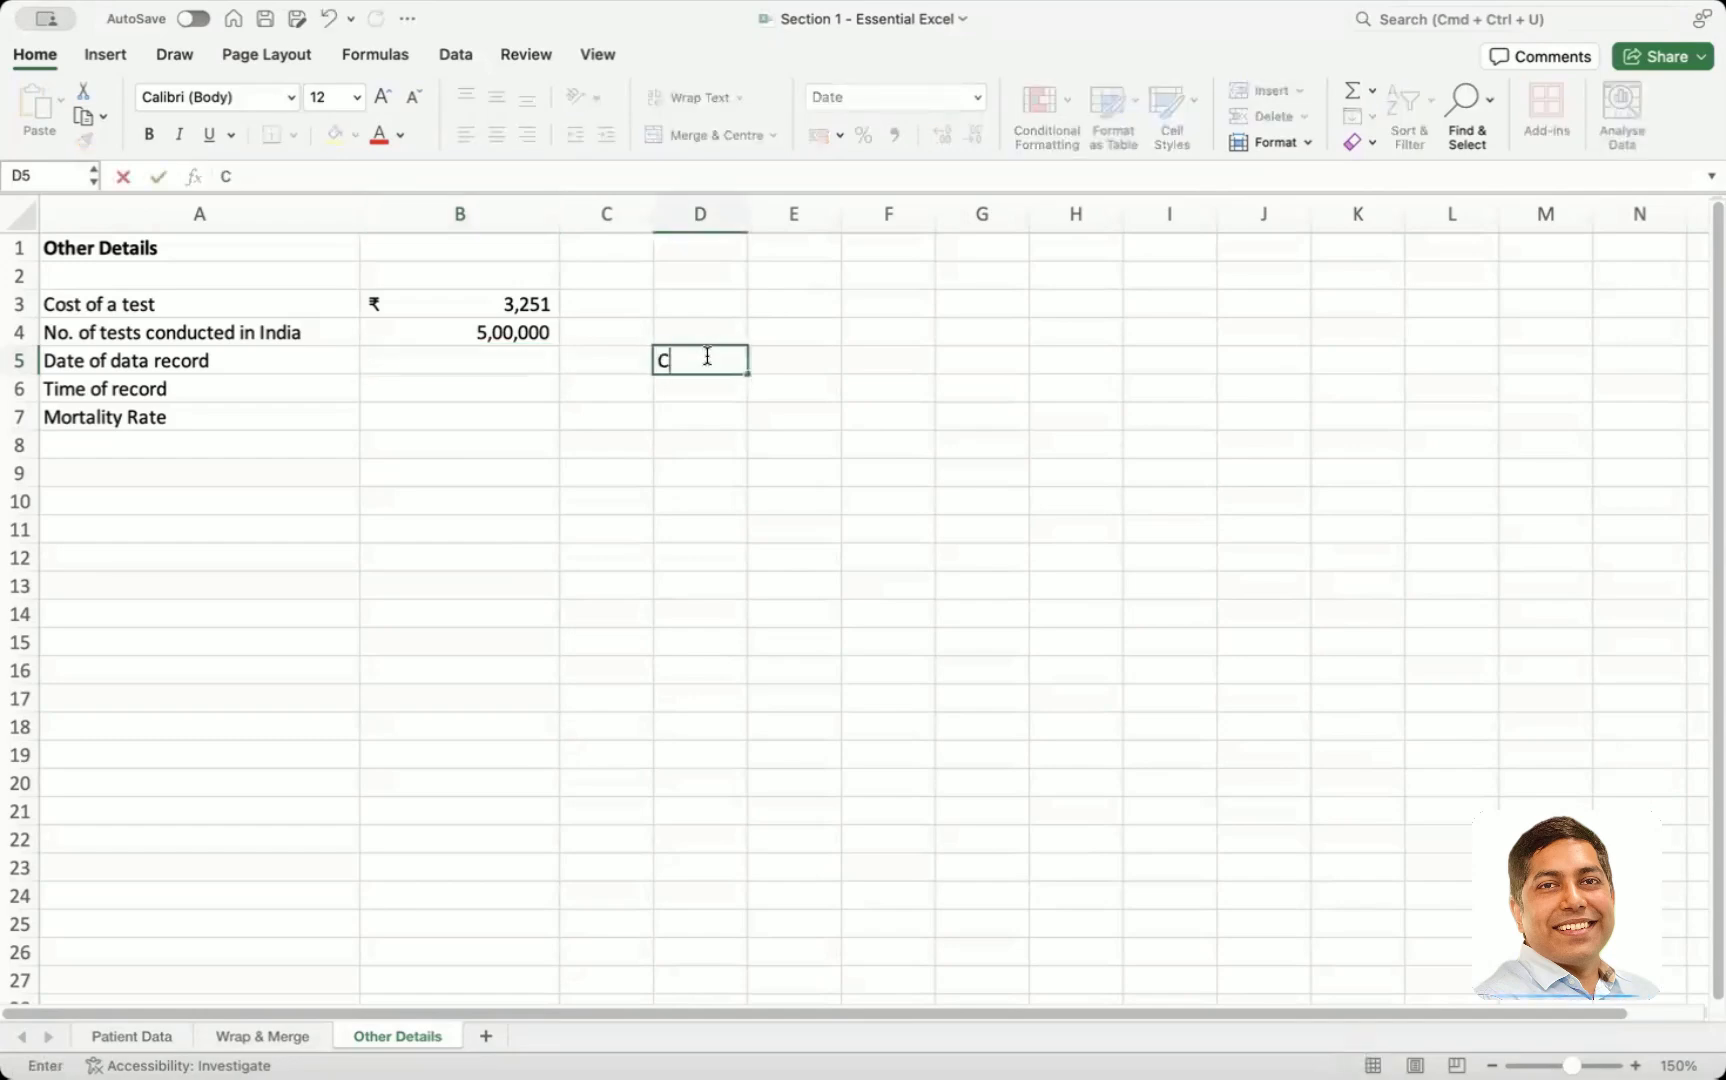
{"action": "type", "text": "tl+"}
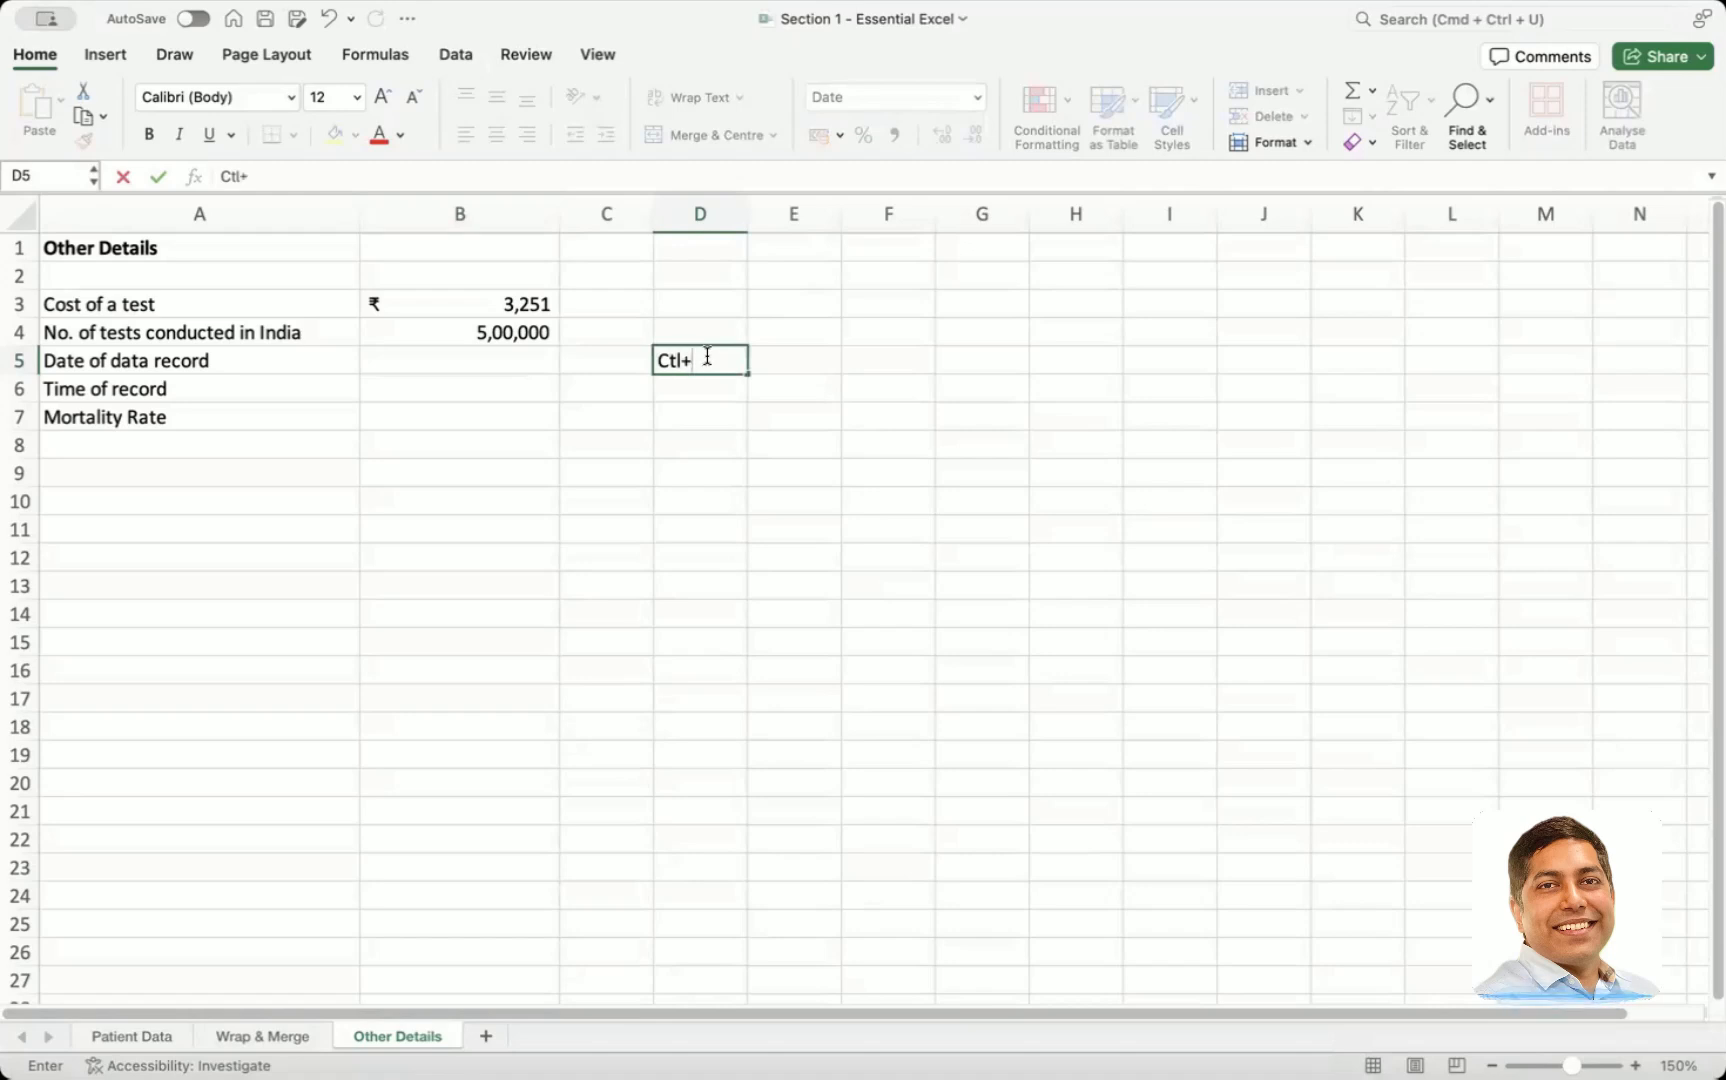
{"action": "type", "text": ":"}
{"action": "key", "text": "Return"}
Enter the shortcut note "Ctrl+Shift+:" in D6 and widen column D to fit the text
{"action": "key", "text": "Up"}
{"action": "key", "text": "Left"}
{"action": "key", "text": "Left"}
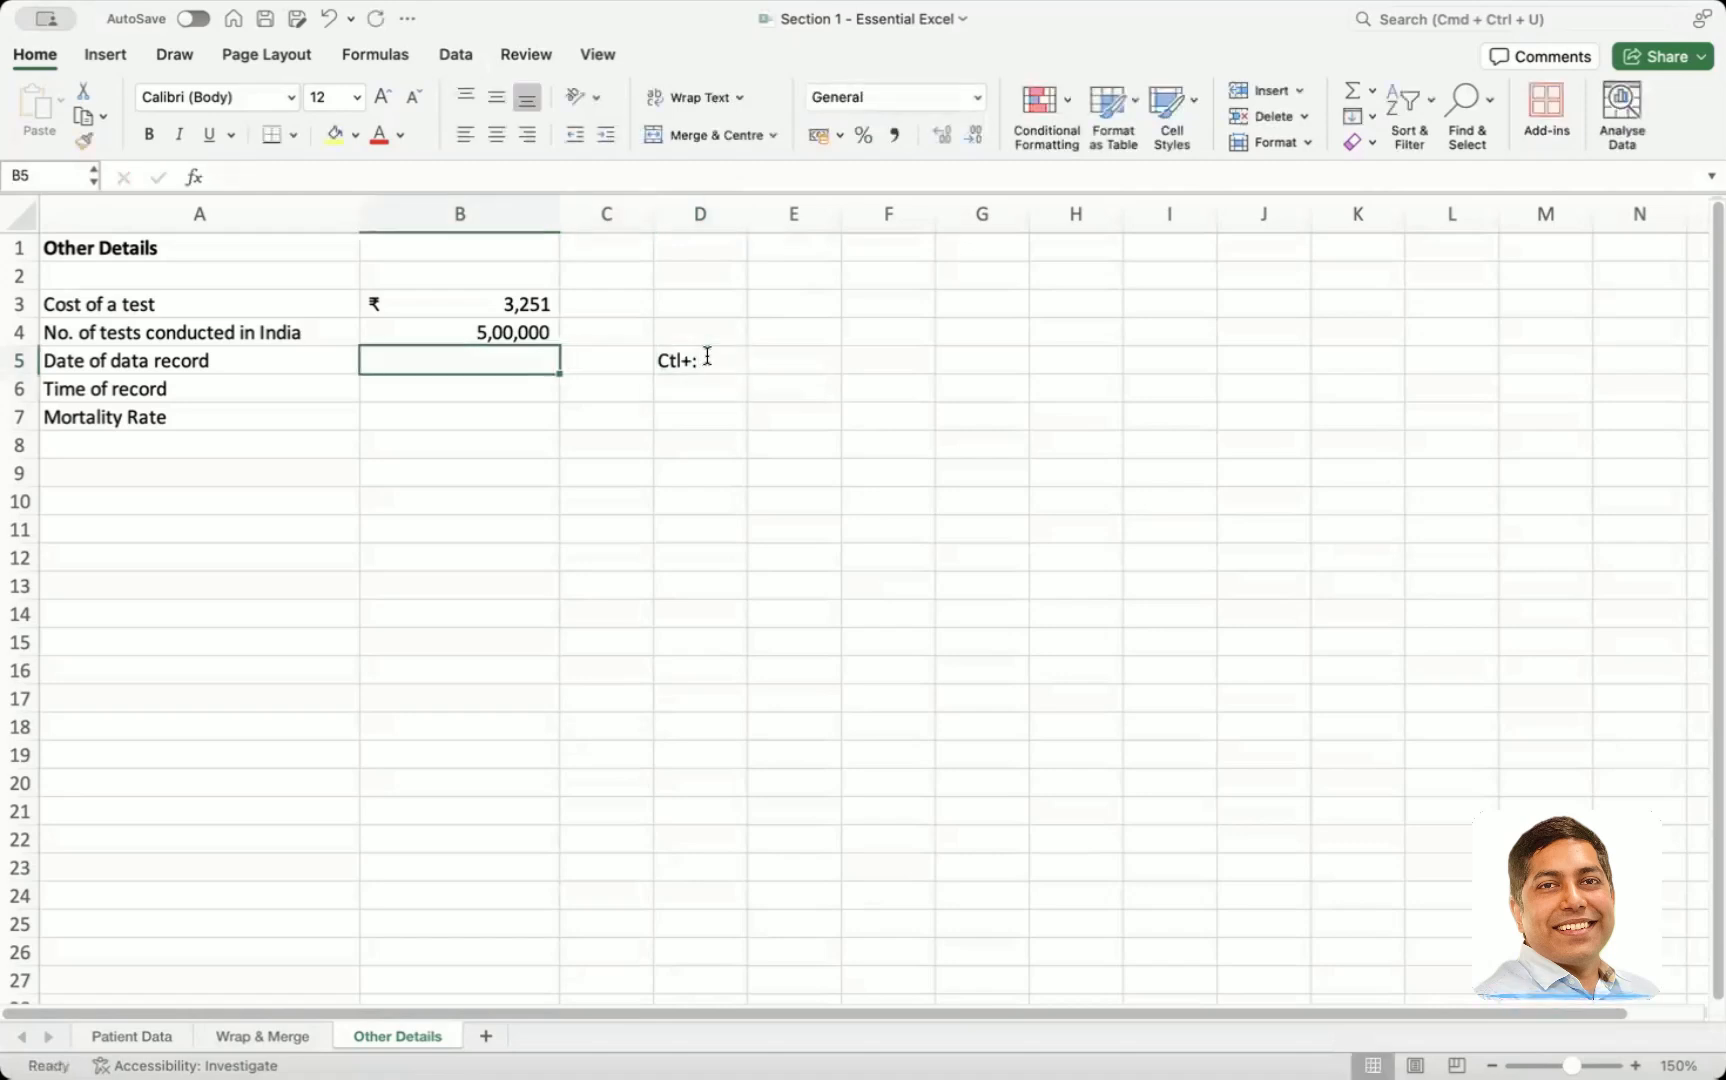
{"action": "key", "text": "Right"}
{"action": "key", "text": "Right"}
{"action": "key", "text": "Down"}
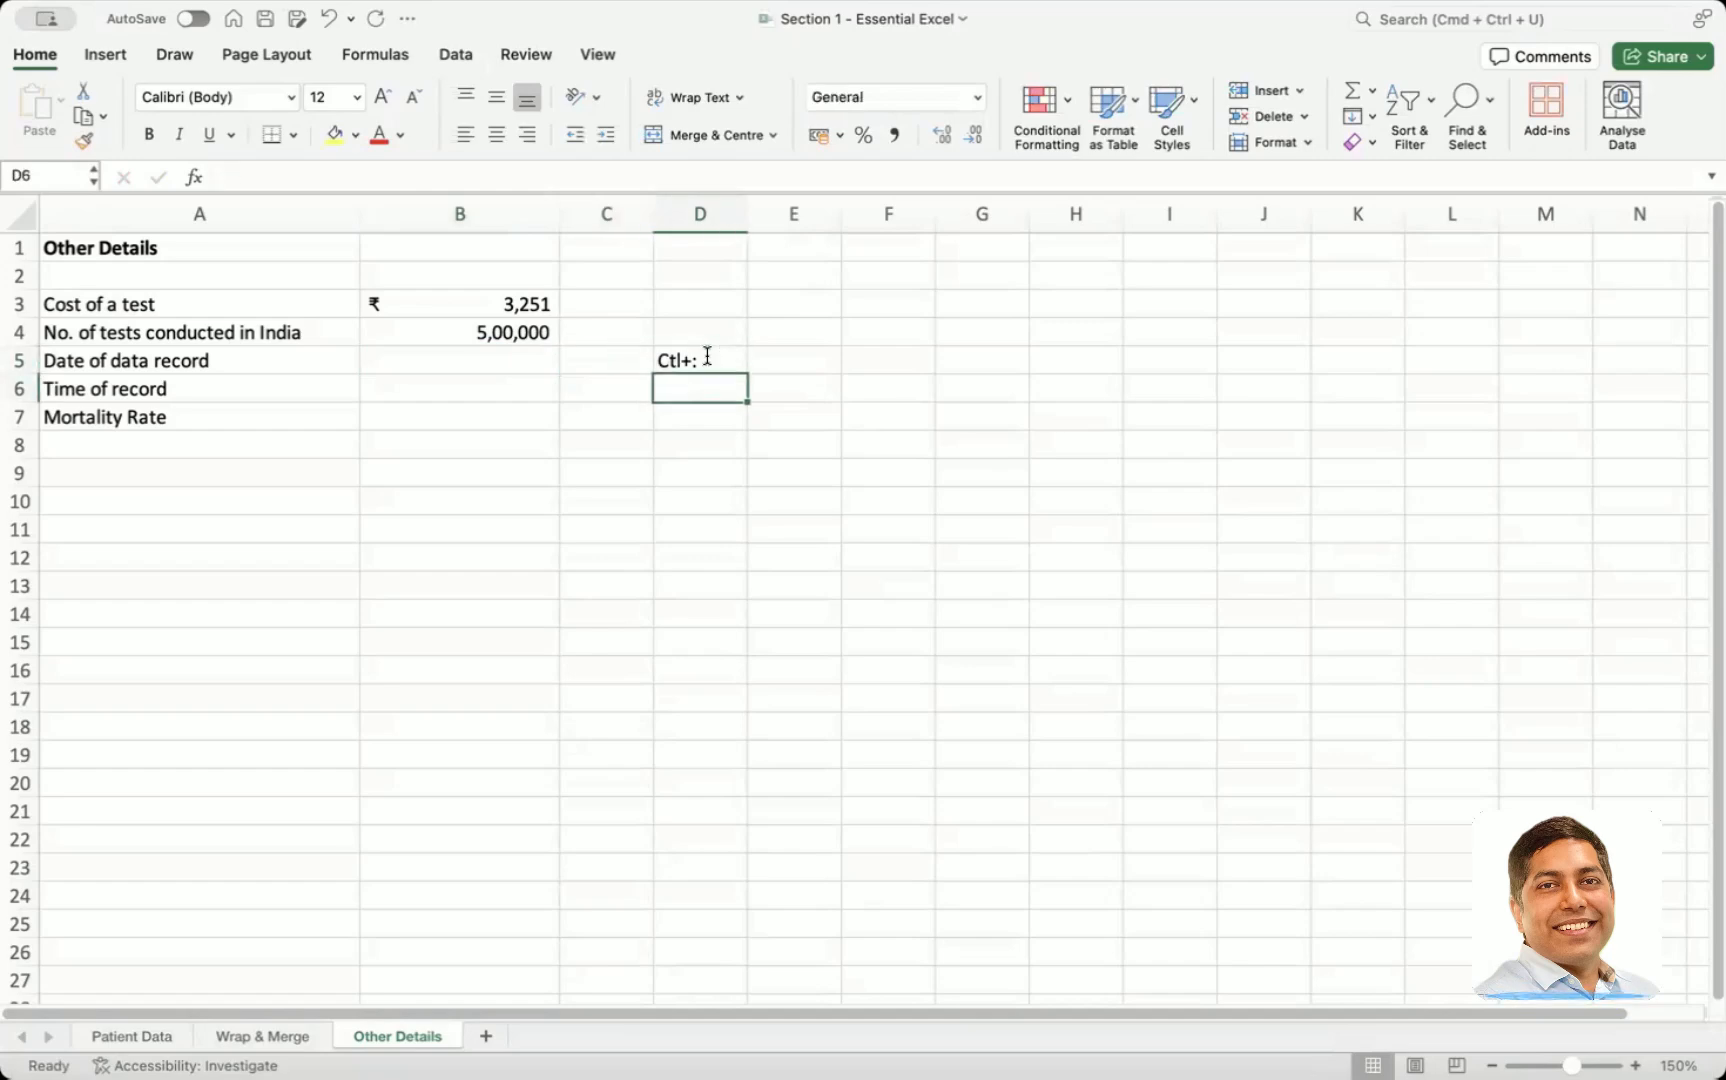
{"action": "type", "text": "Ctrl"}
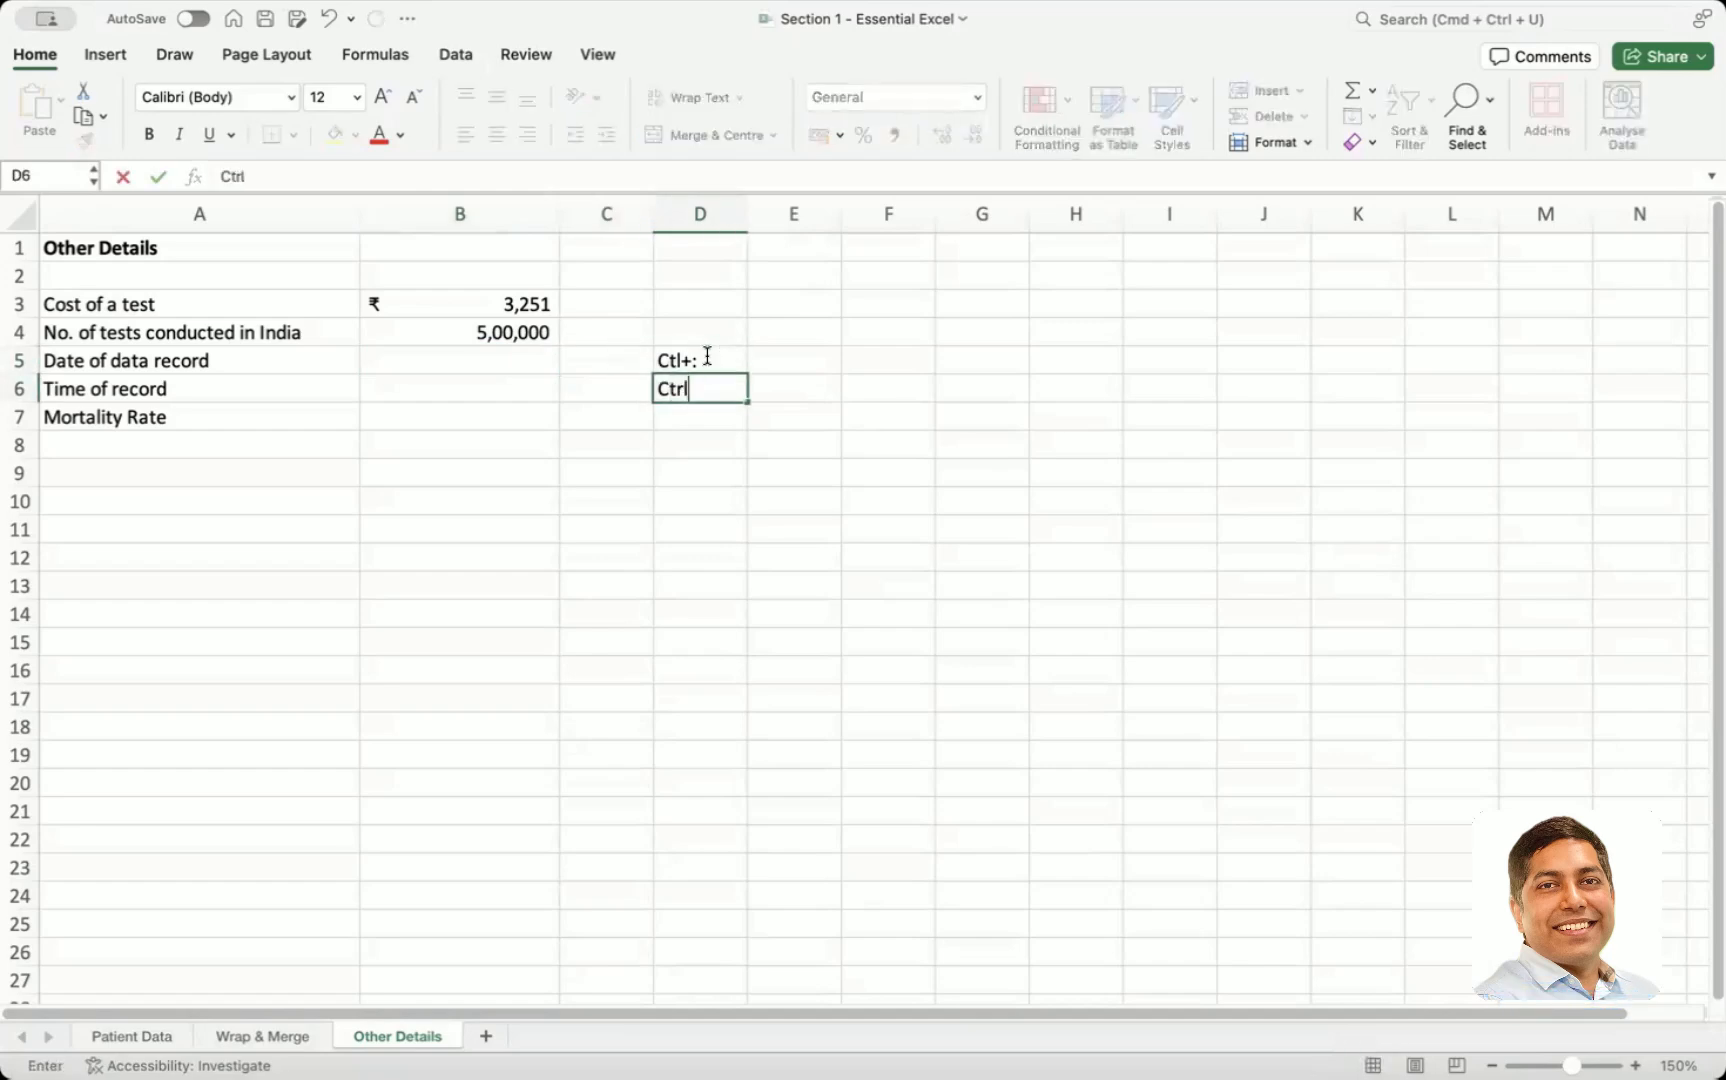
{"action": "type", "text": "+Shift"}
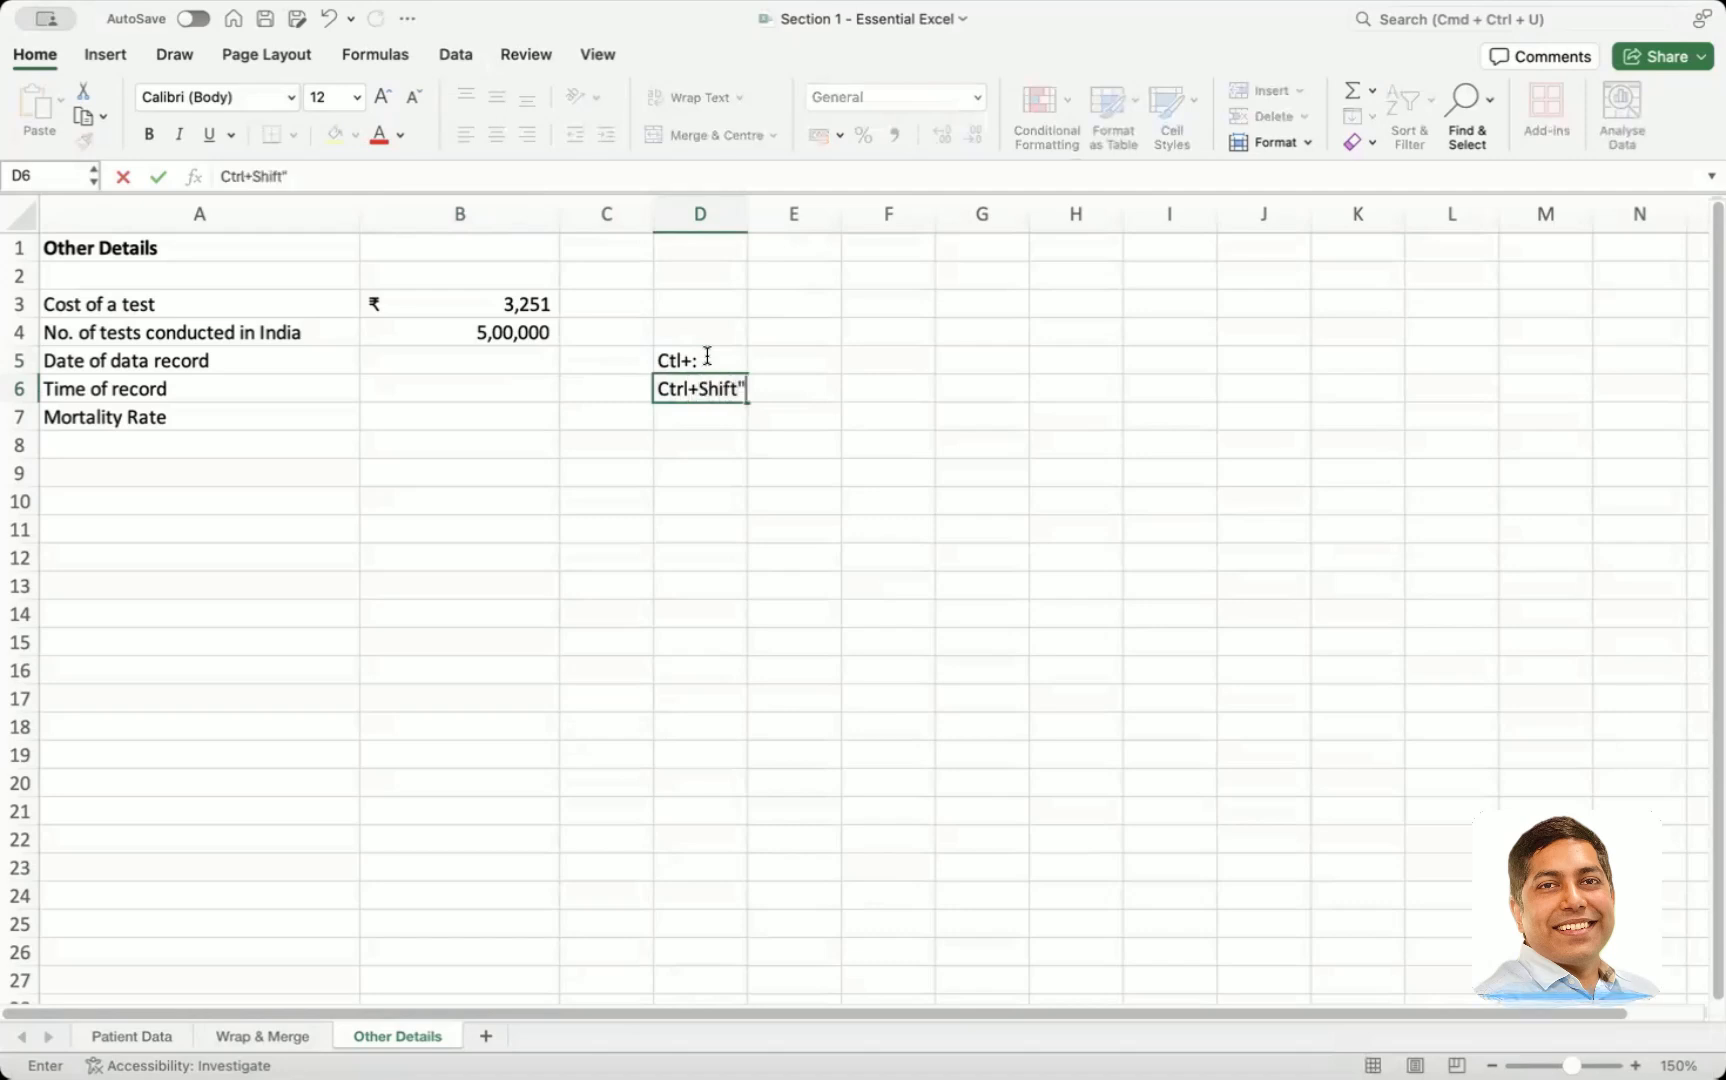
{"action": "type", "text": "+"}
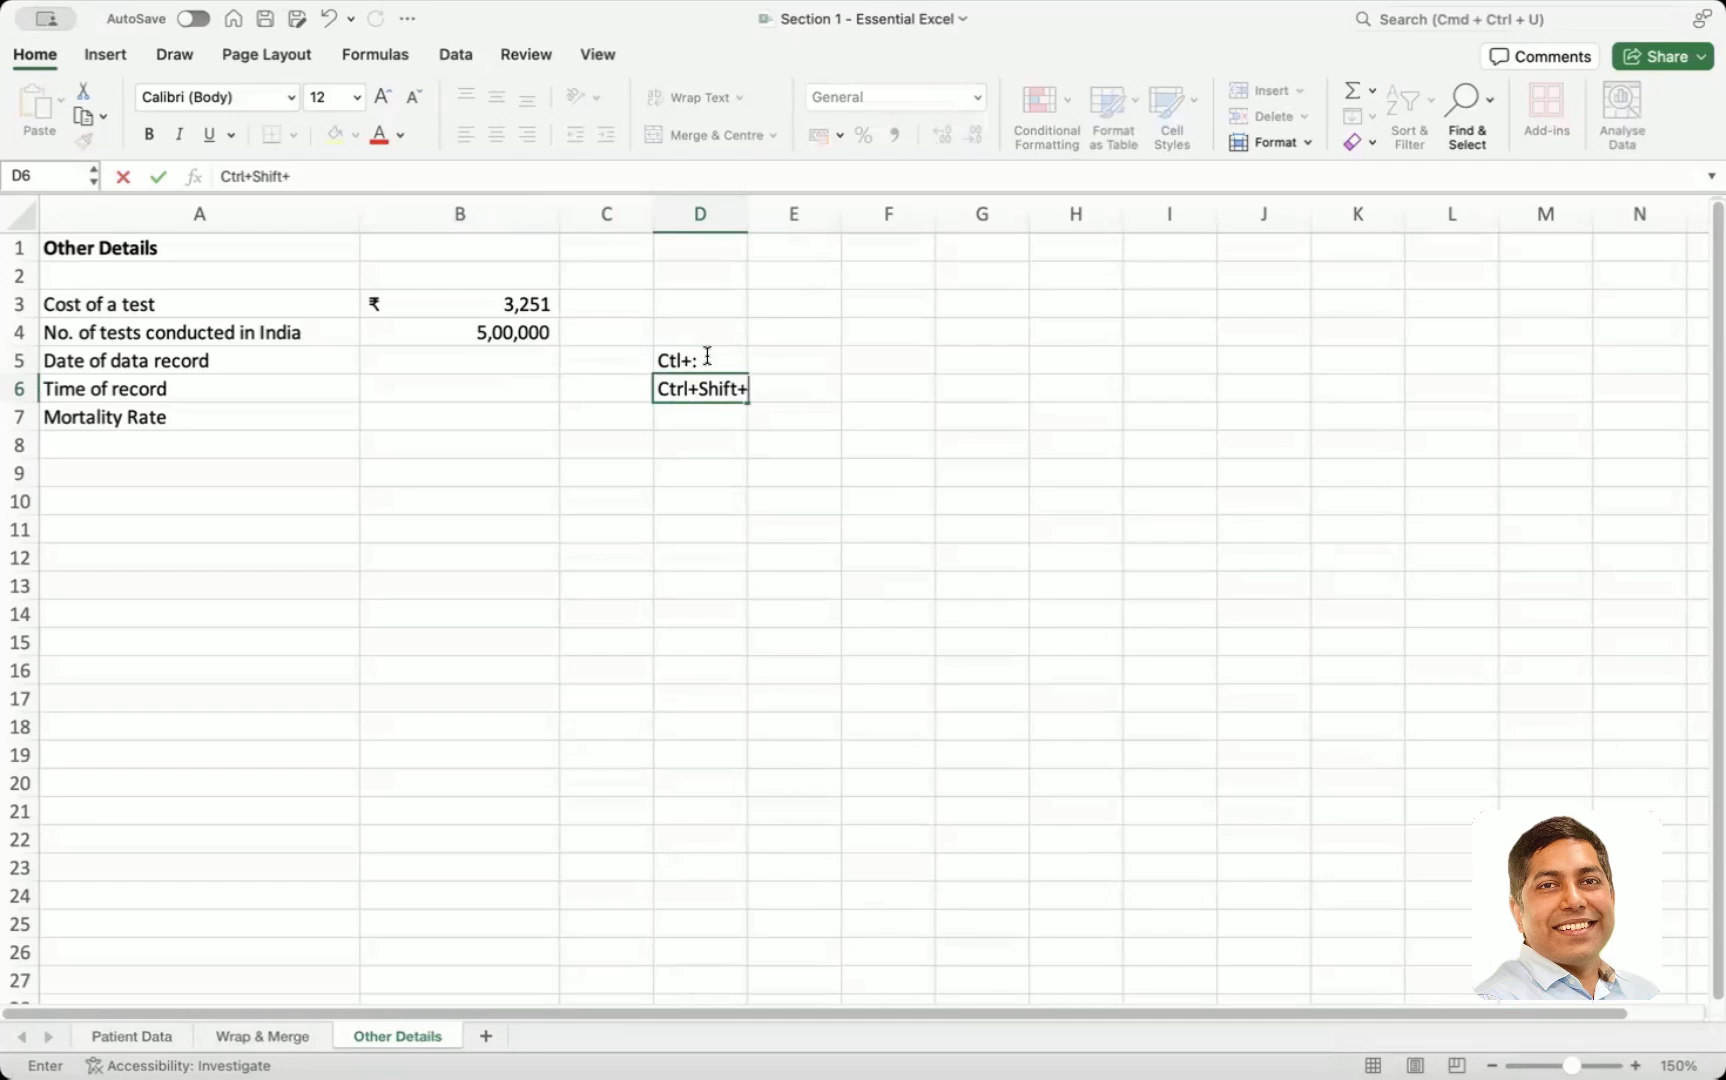
{"action": "type", "text": ":"}
{"action": "key", "text": "Return"}
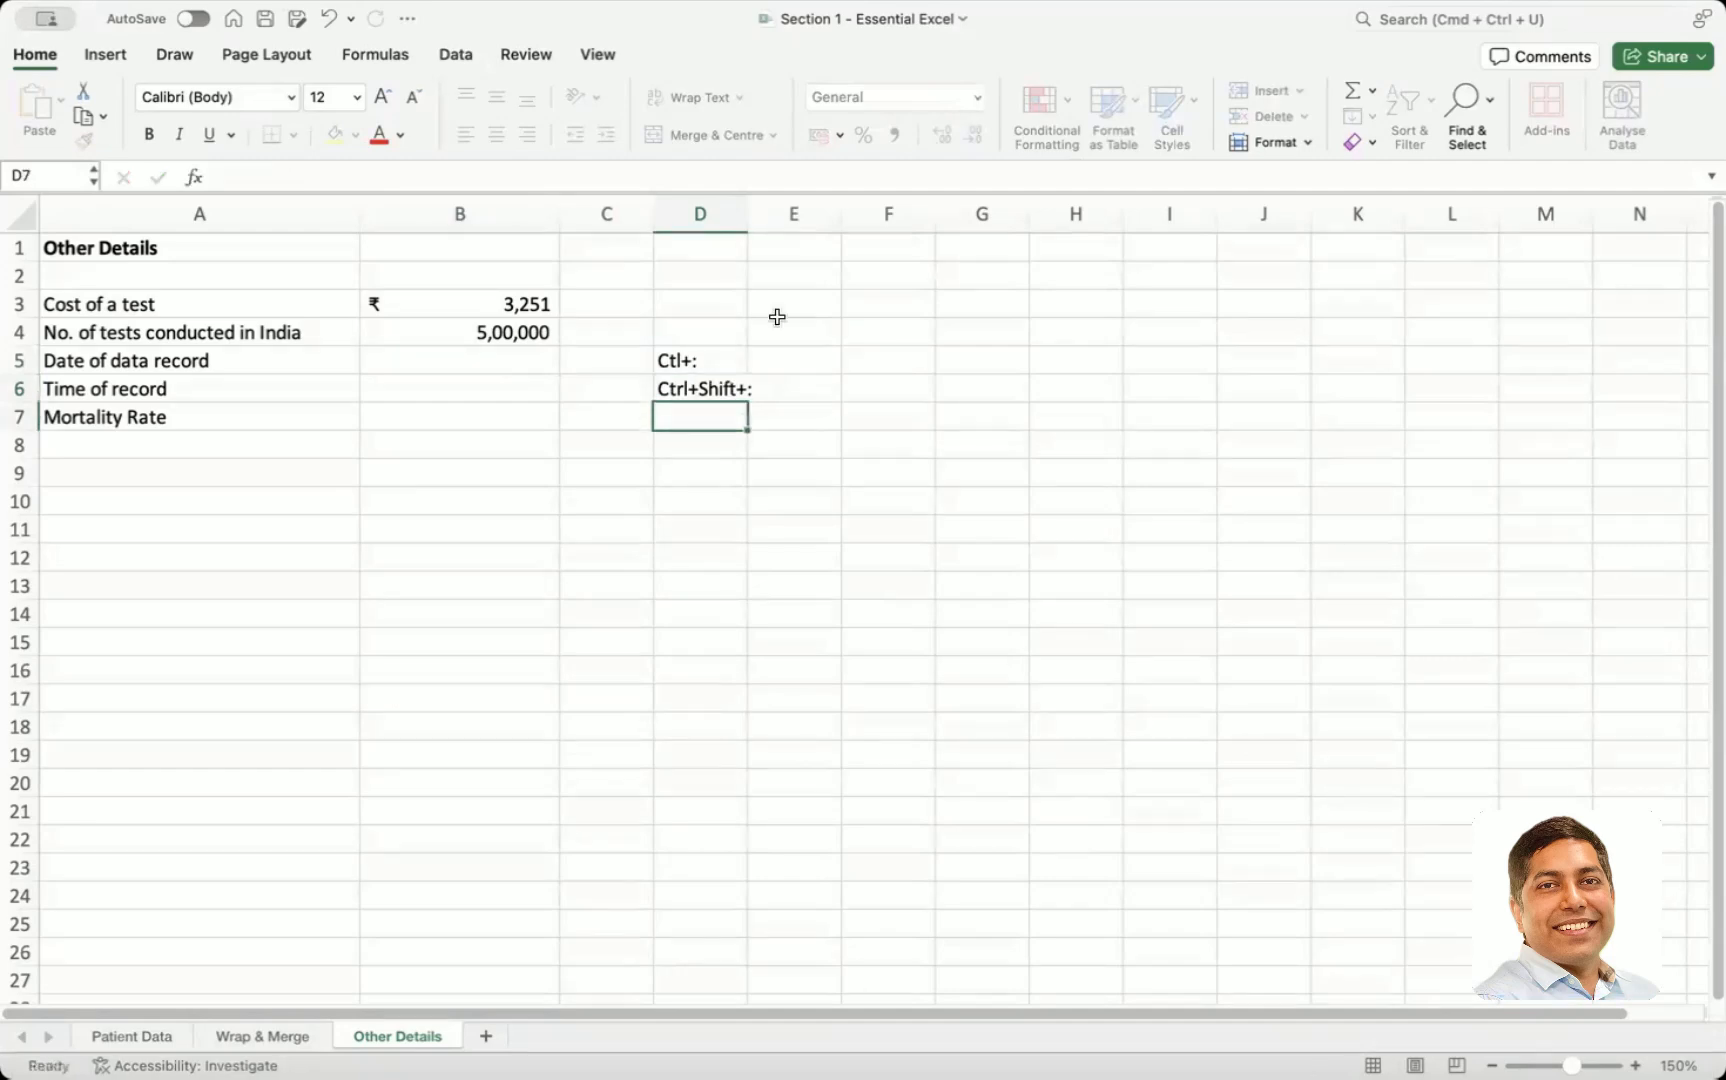
{"action": "left_click_drag", "start_coordinate": [747, 214], "coordinate": [762, 214]}
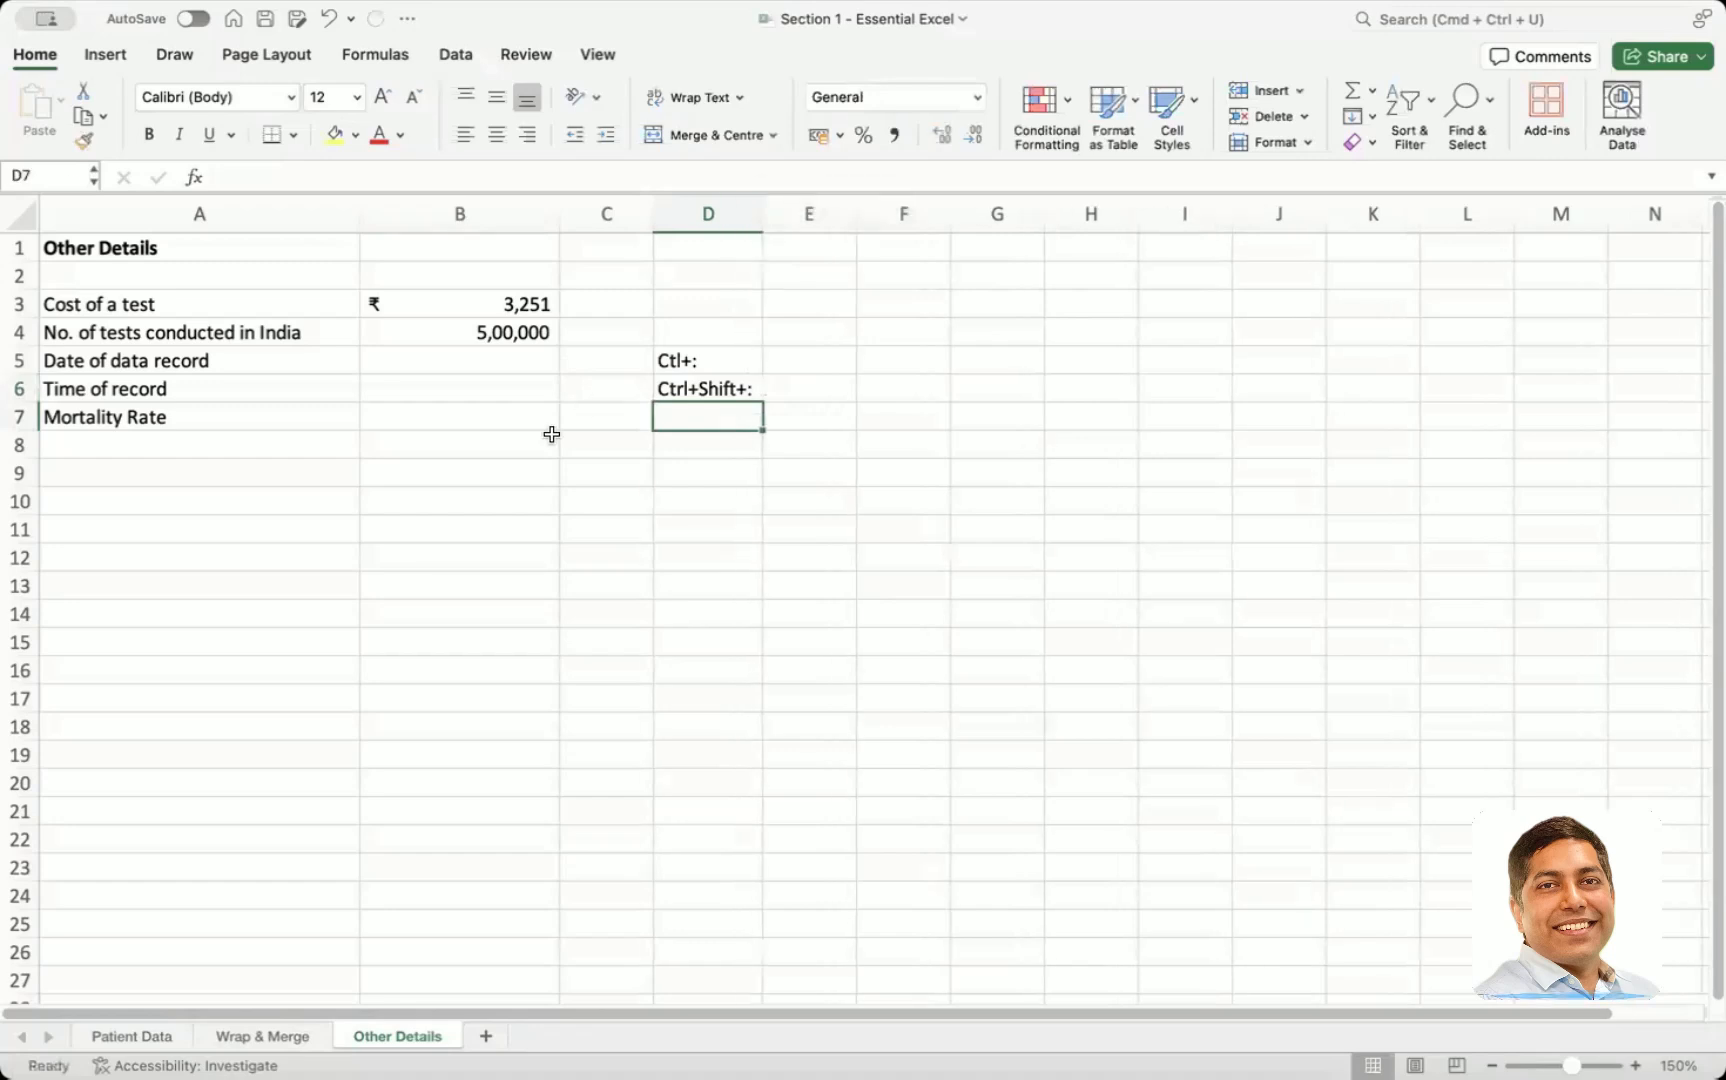
Insert the current date, 12/09/2024, as the date of data record in B5 and apply the Short Date format
{"action": "left_click", "coordinate": [484, 366]}
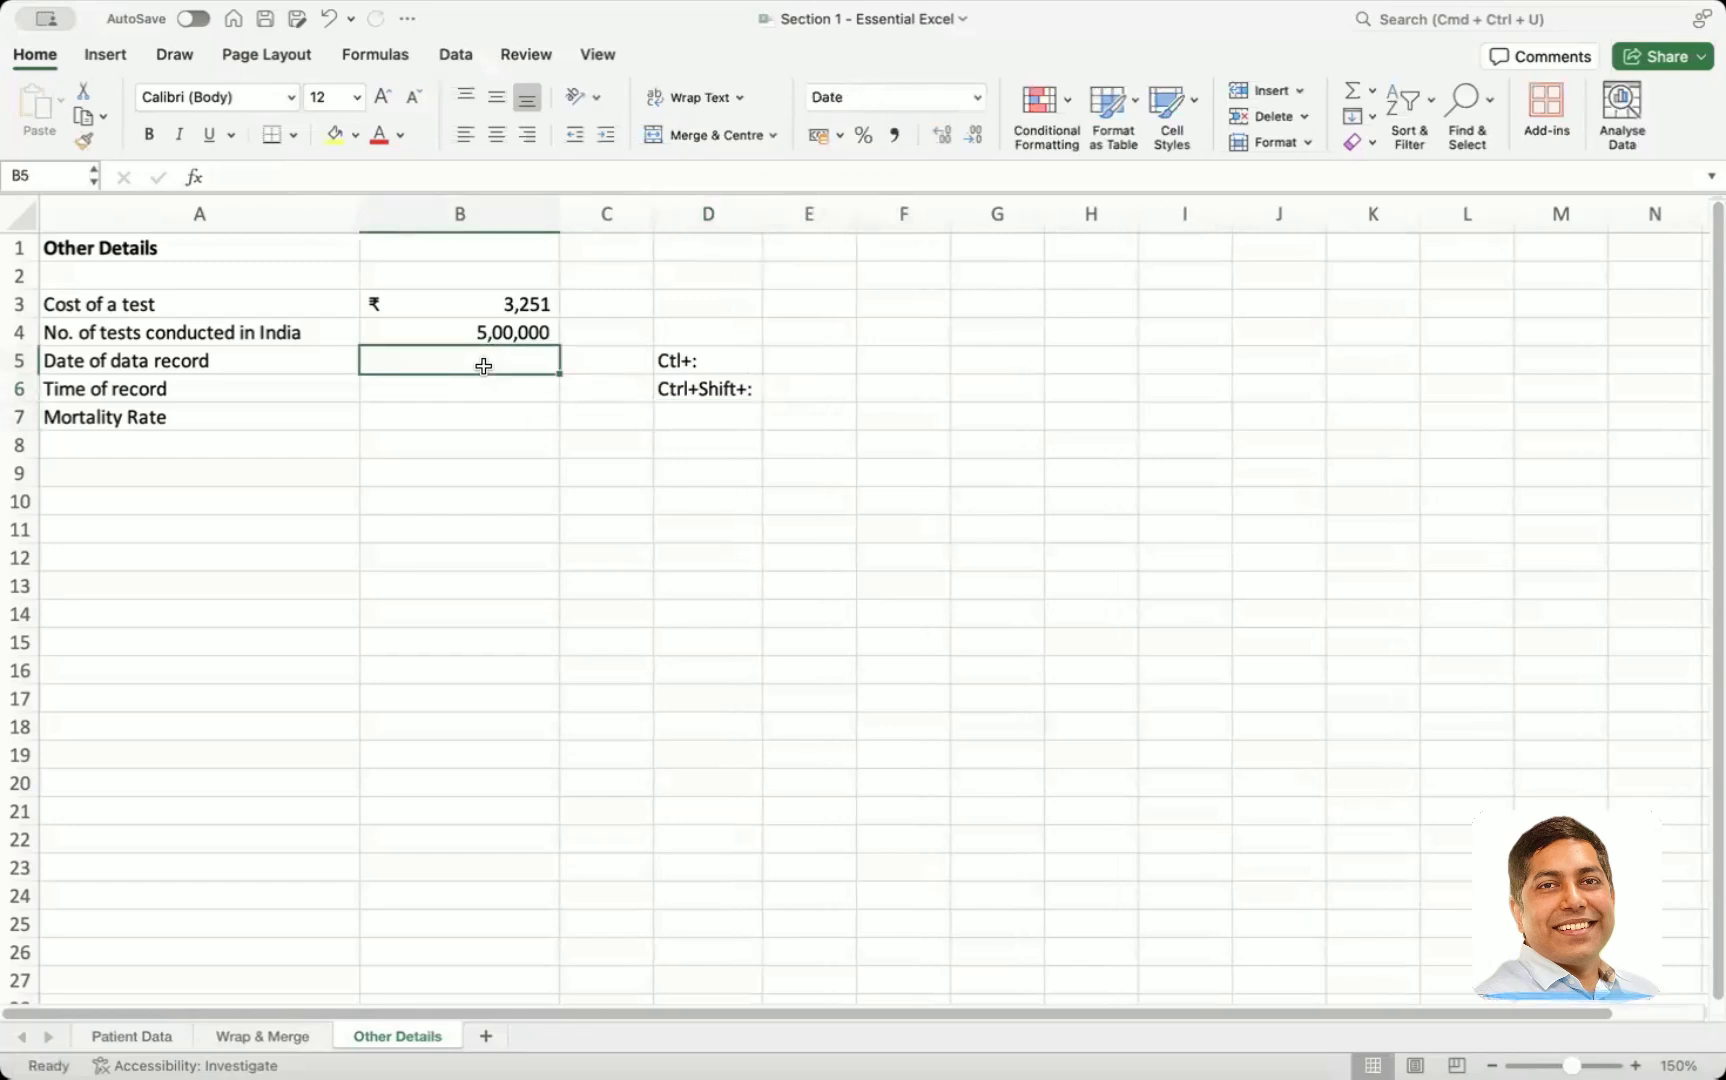
{"action": "key", "text": "ctrl+semicolon"}
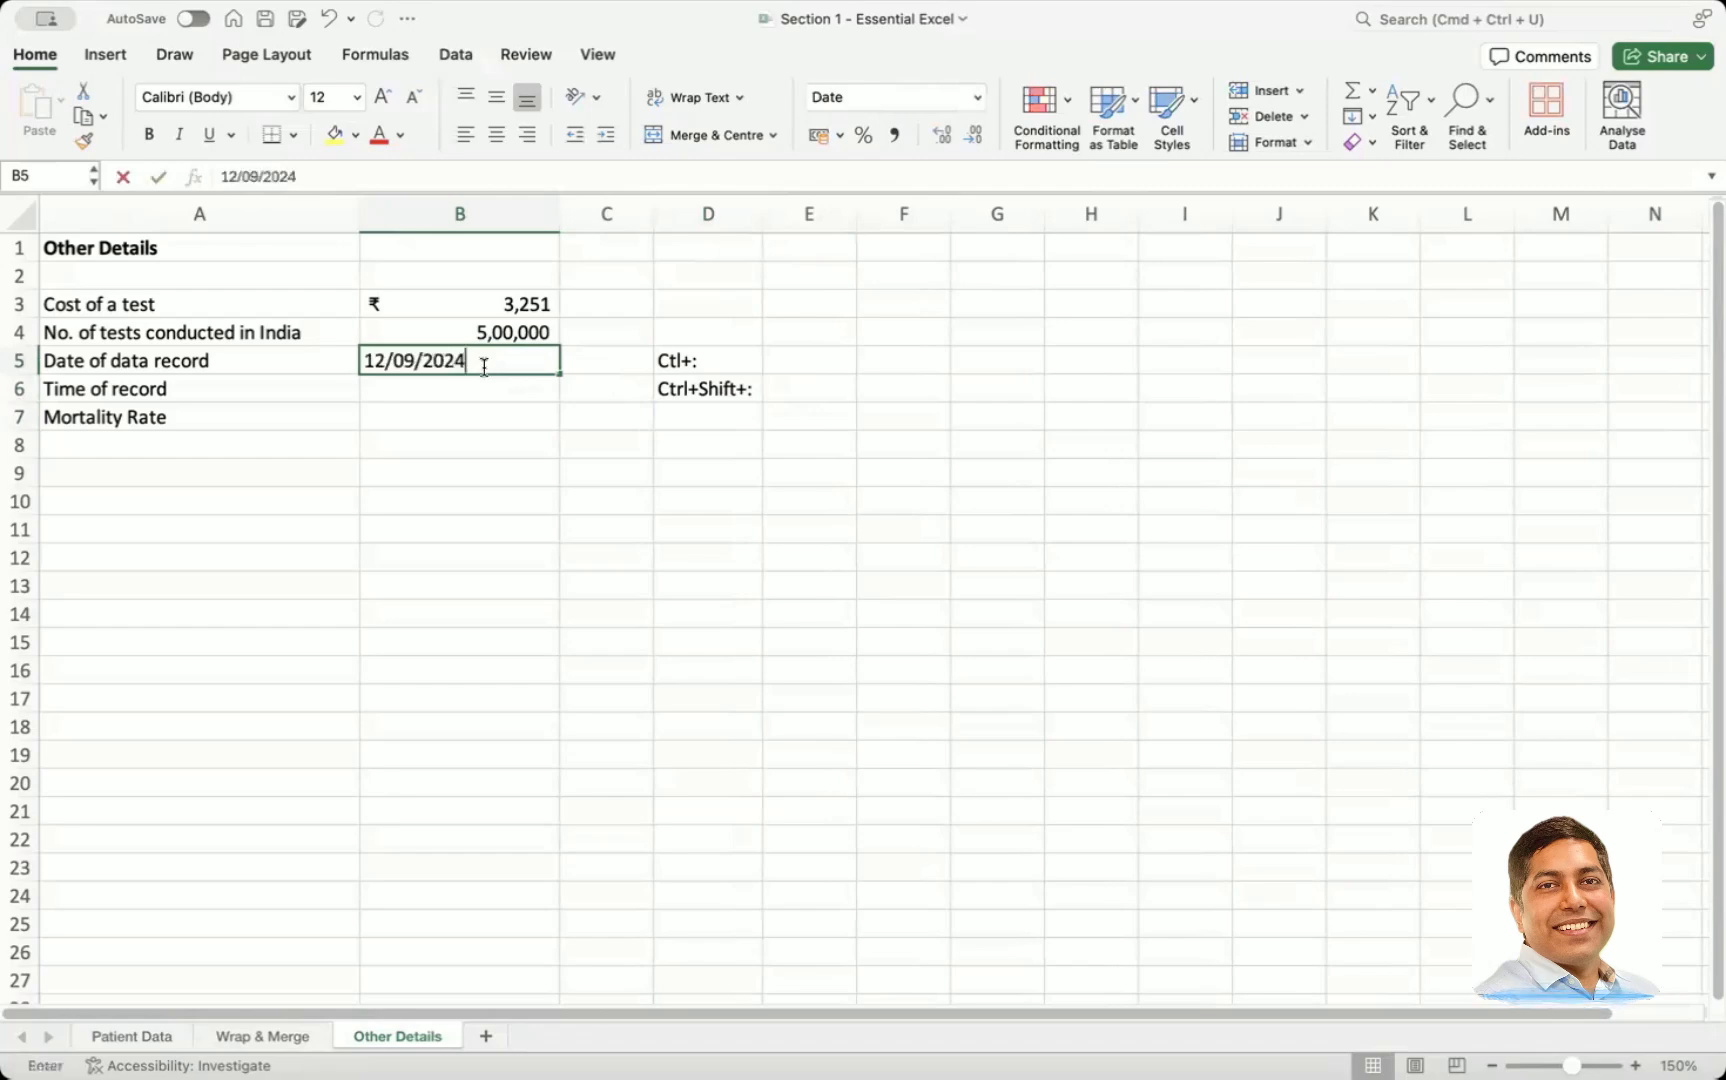
{"action": "key", "text": "Return"}
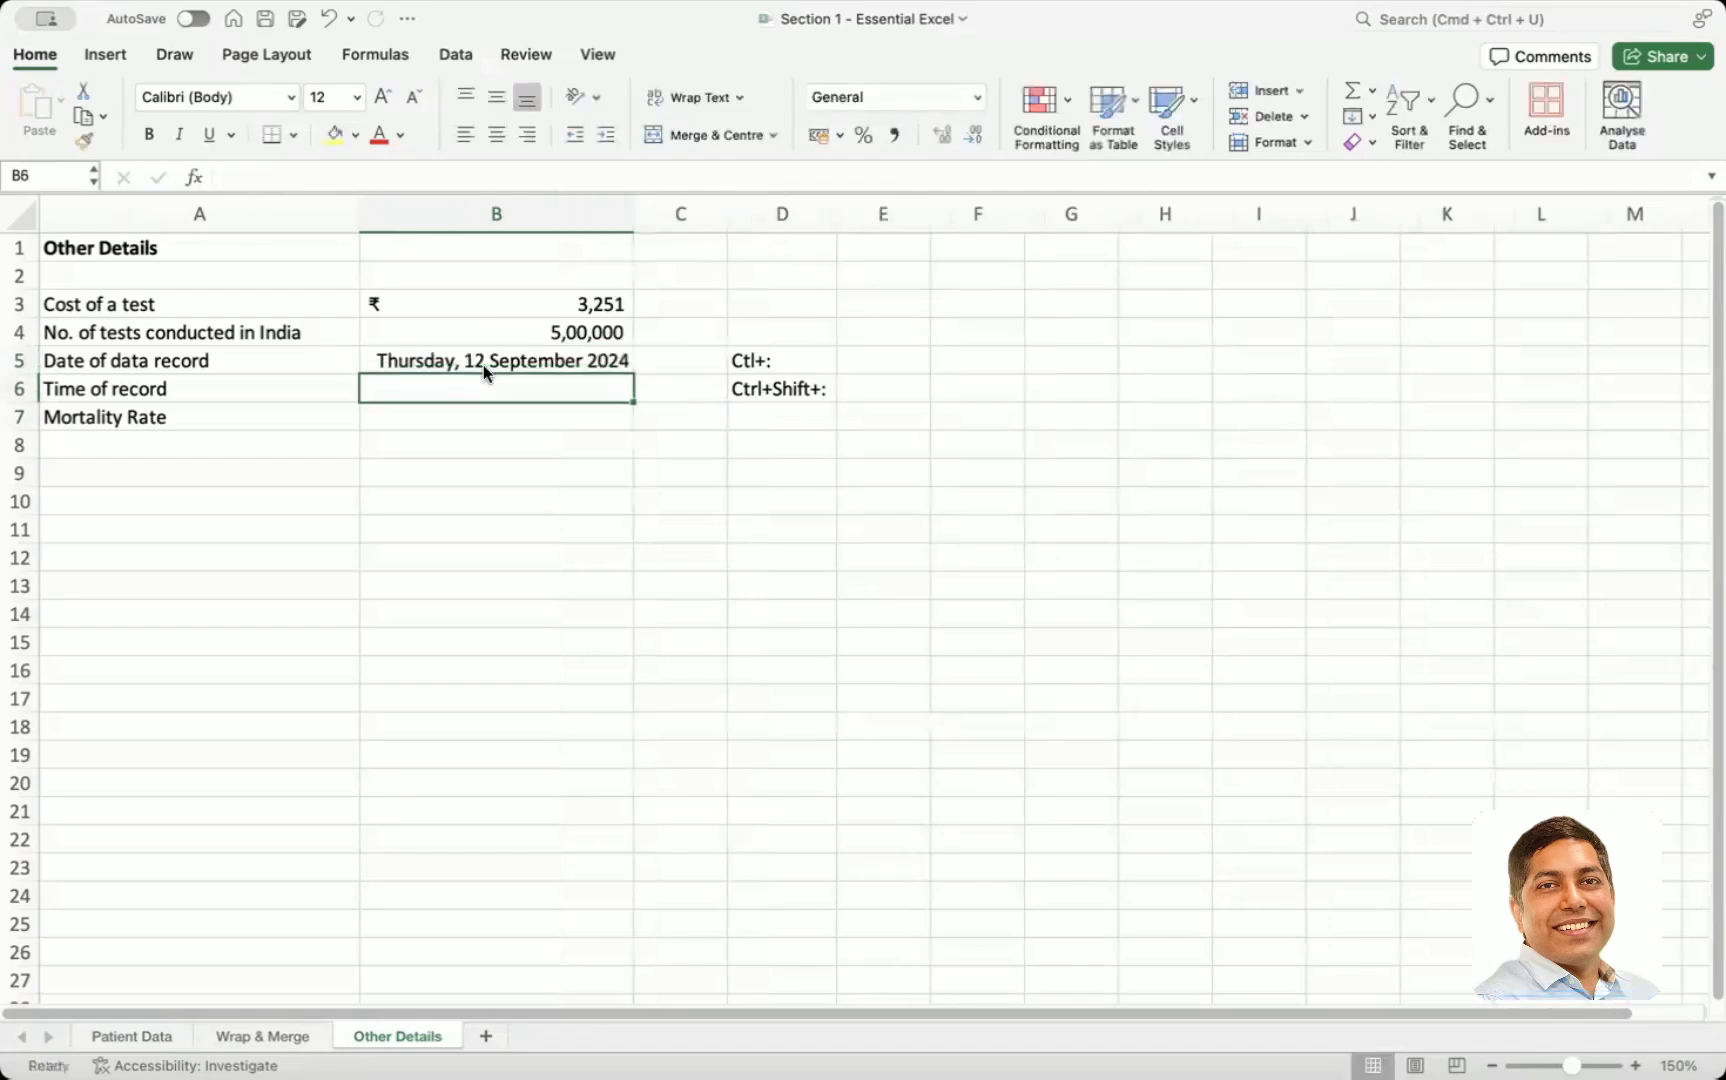
{"action": "left_click", "coordinate": [480, 357]}
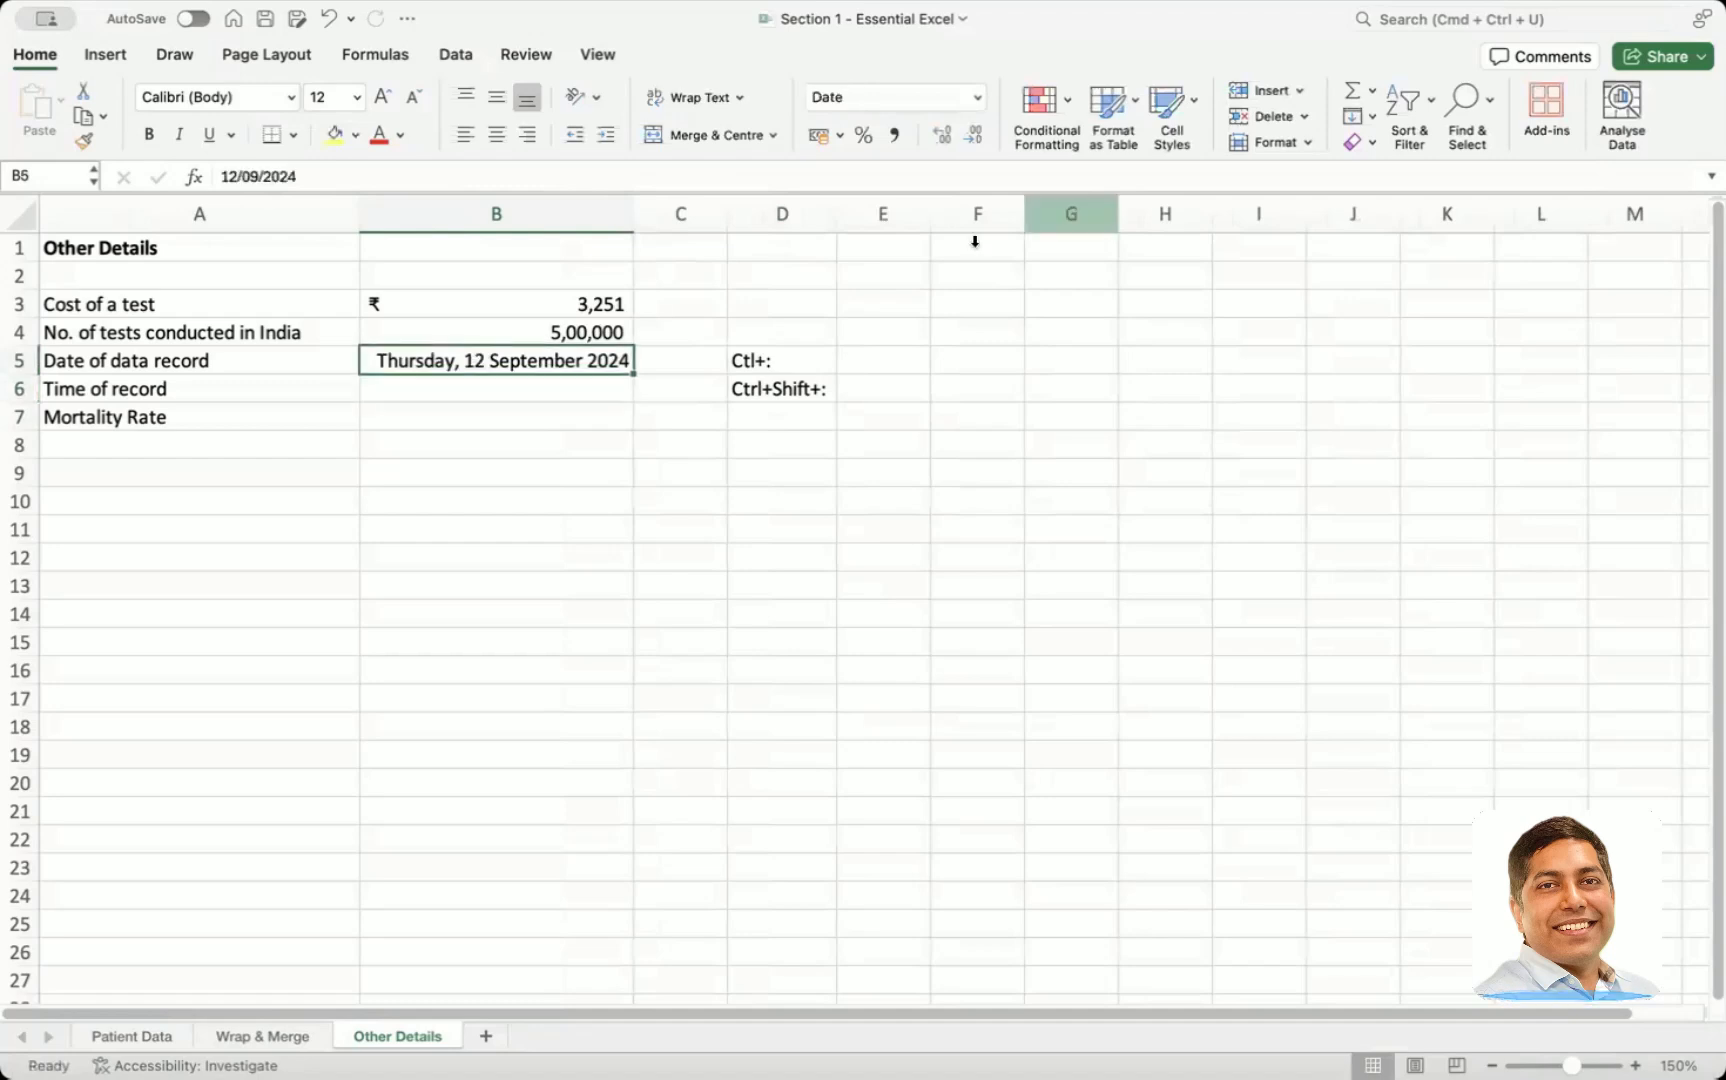
{"action": "left_click", "coordinate": [977, 100]}
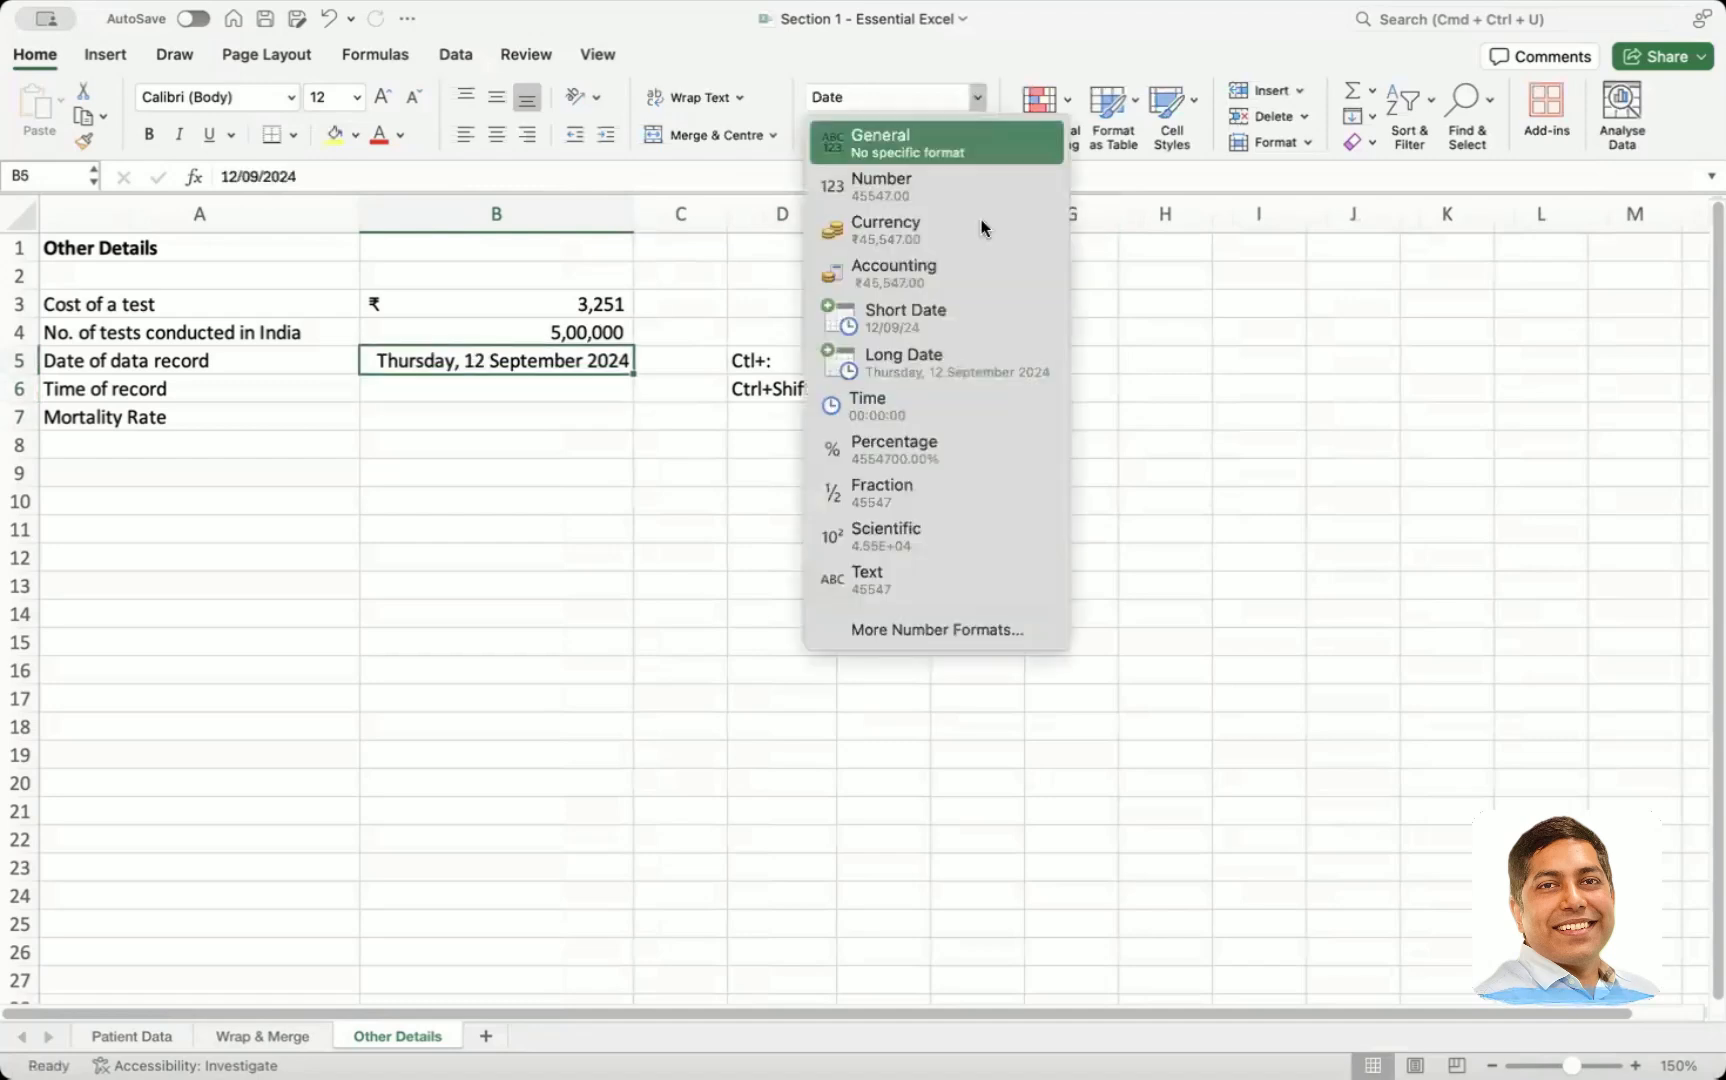
{"action": "left_click", "coordinate": [978, 334]}
Insert the current date in D8 as a trial of the date shortcut and undo the entry
{"action": "left_click", "coordinate": [715, 445]}
{"action": "left_click", "coordinate": [784, 451]}
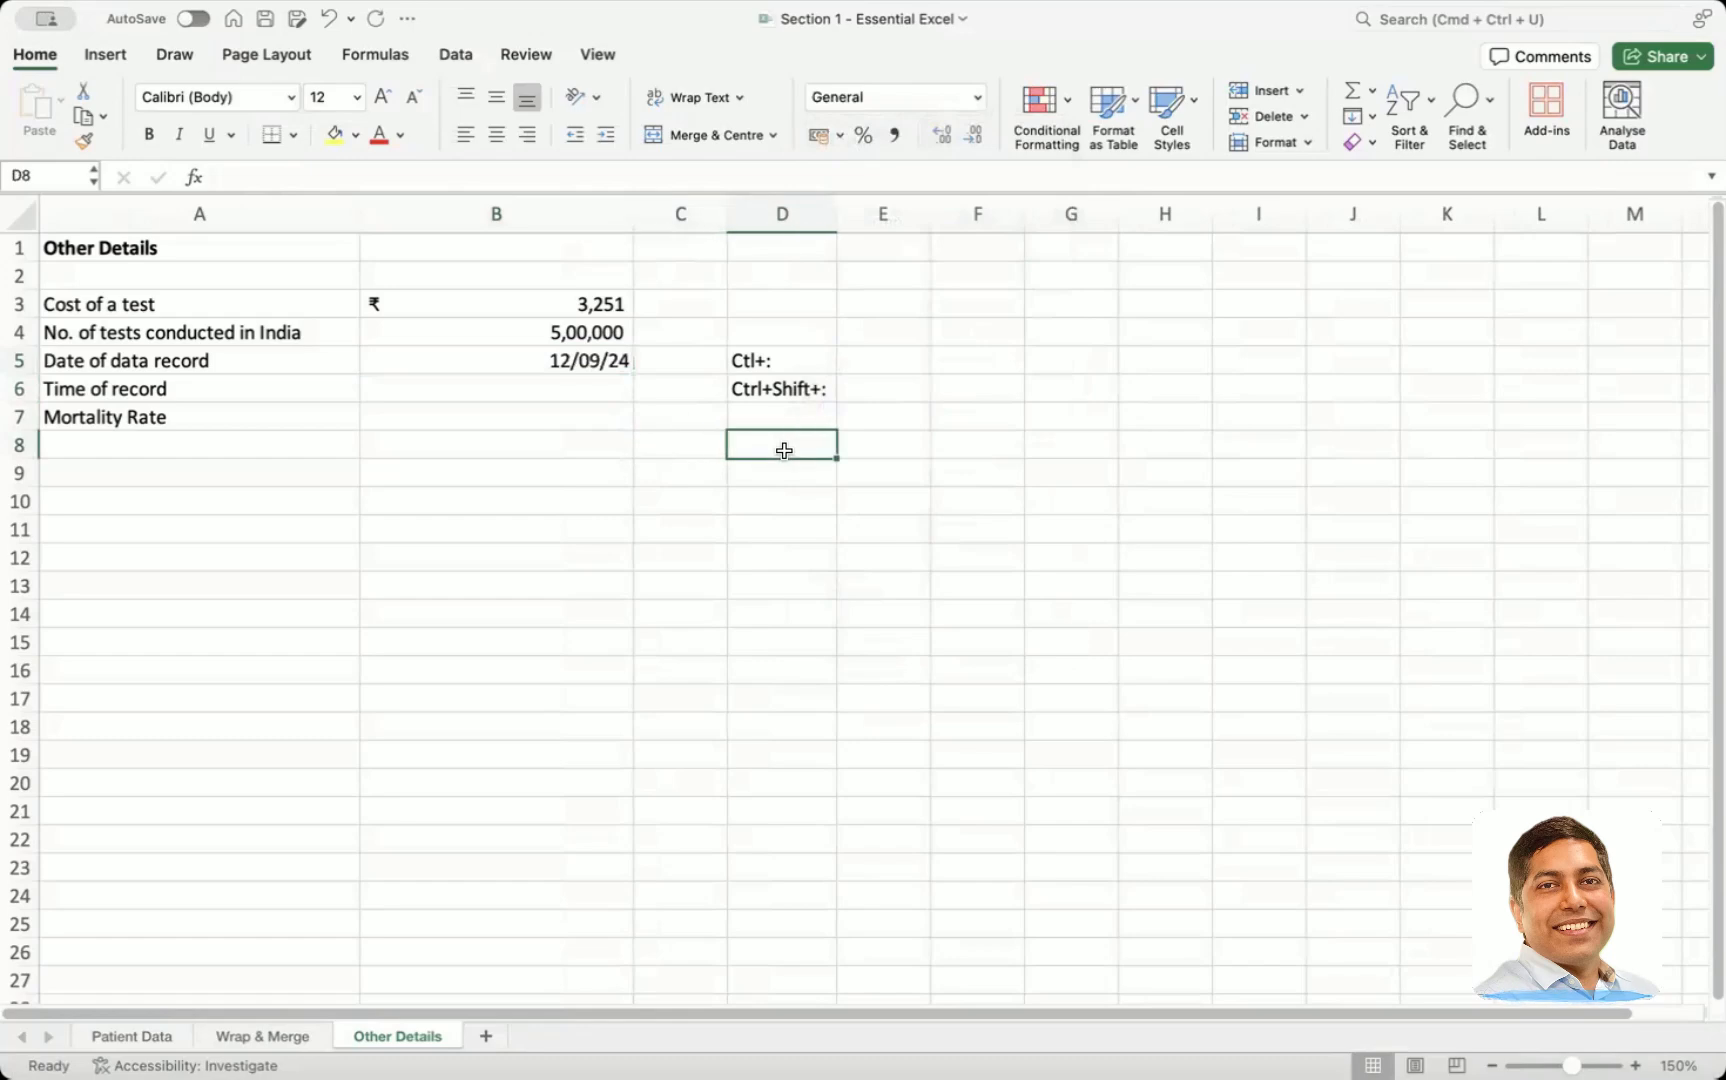
{"action": "key", "text": "ctrl+semicolon"}
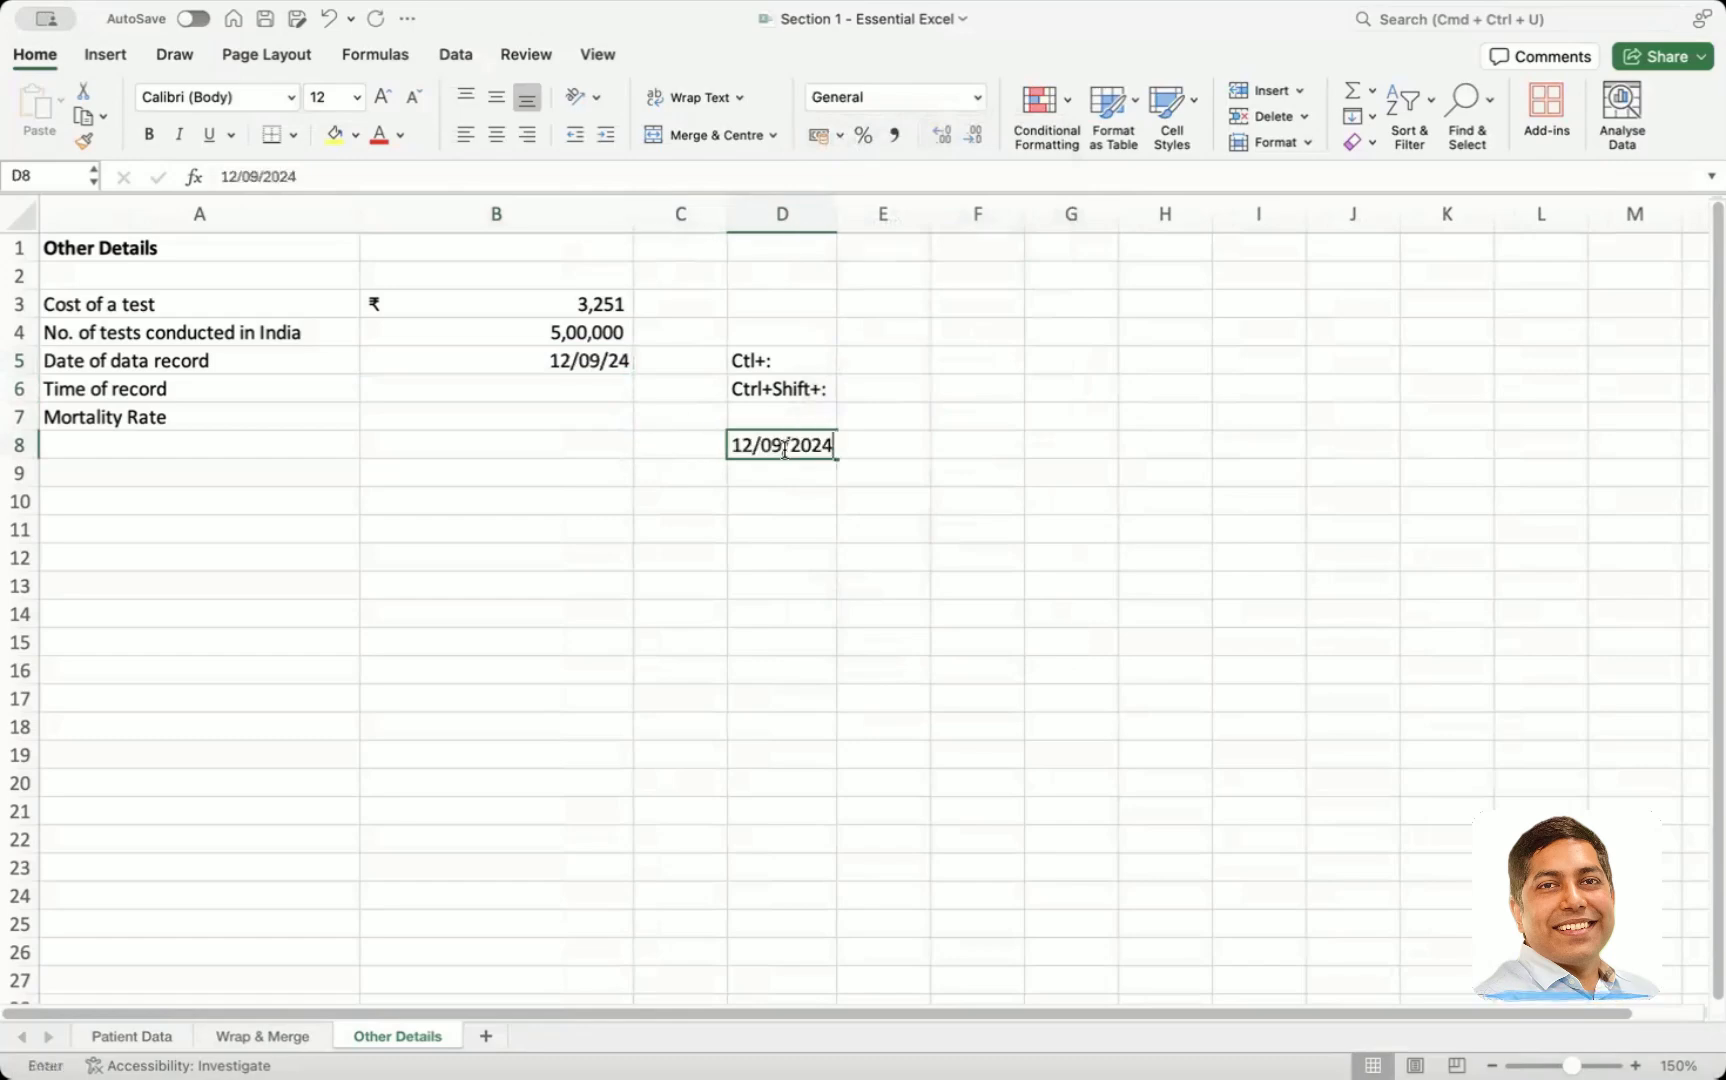
{"action": "left_click", "coordinate": [787, 495]}
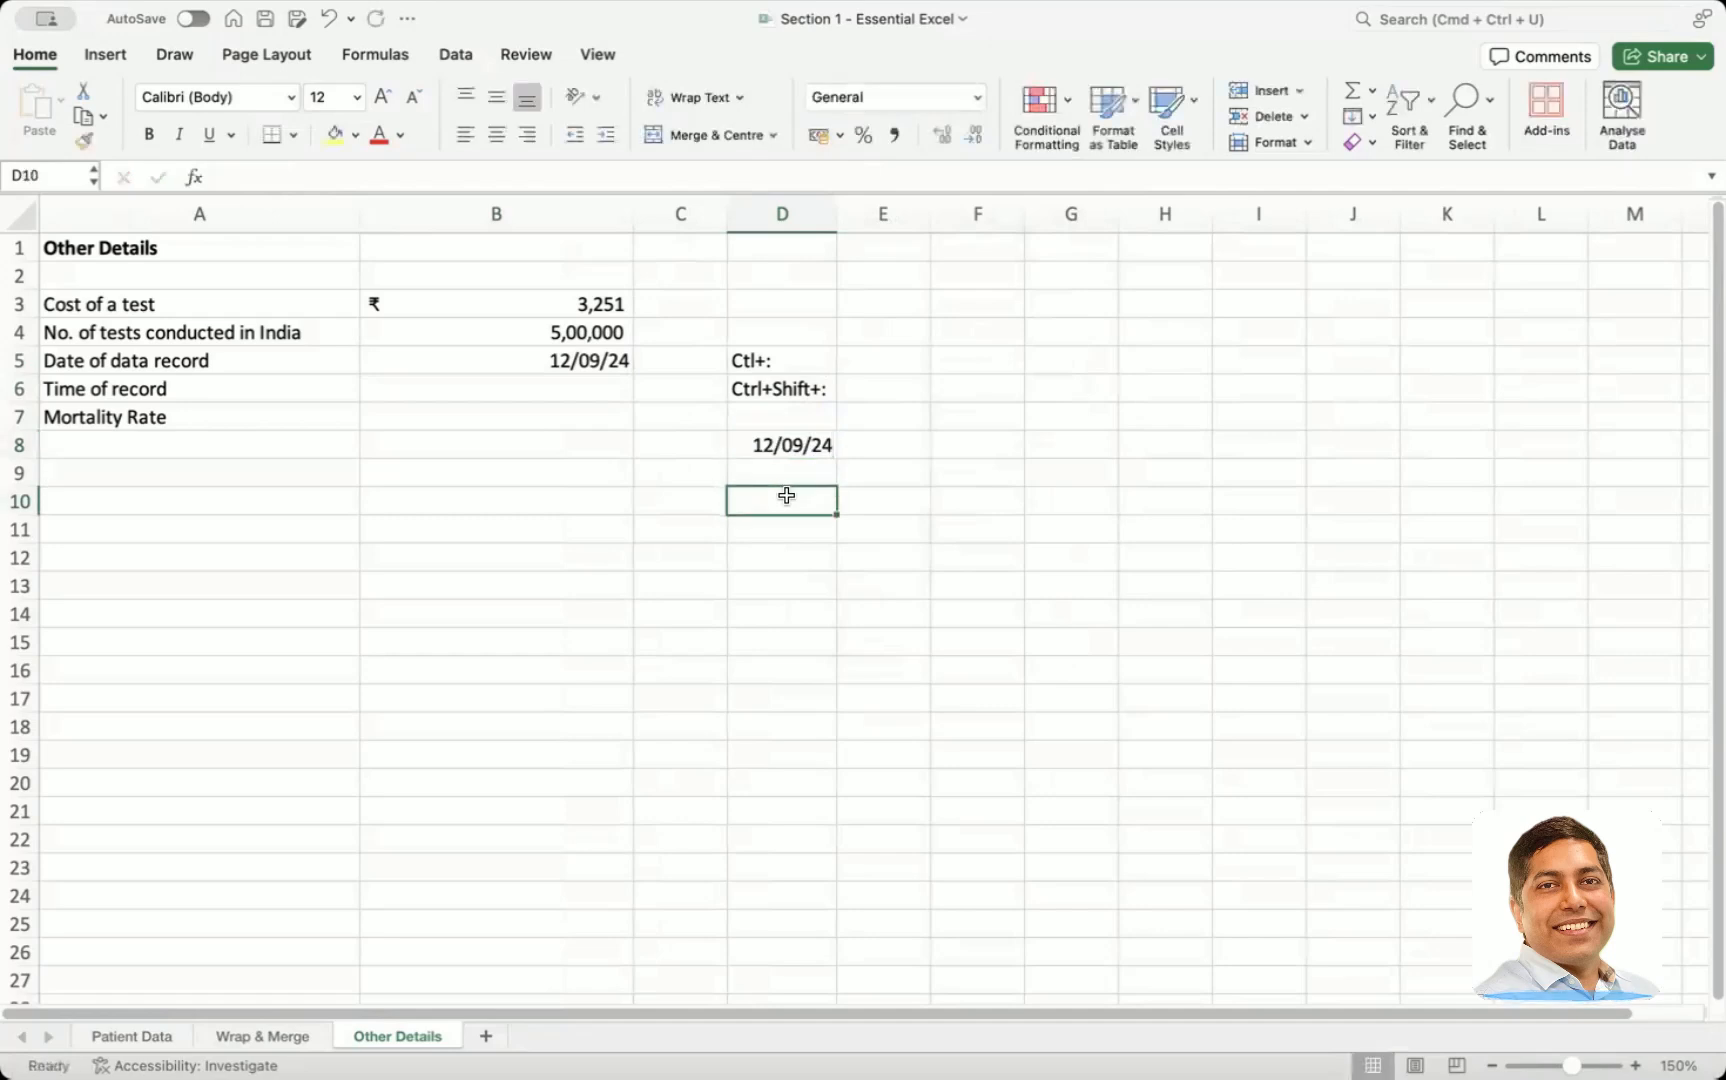
{"action": "key", "text": "super+z"}
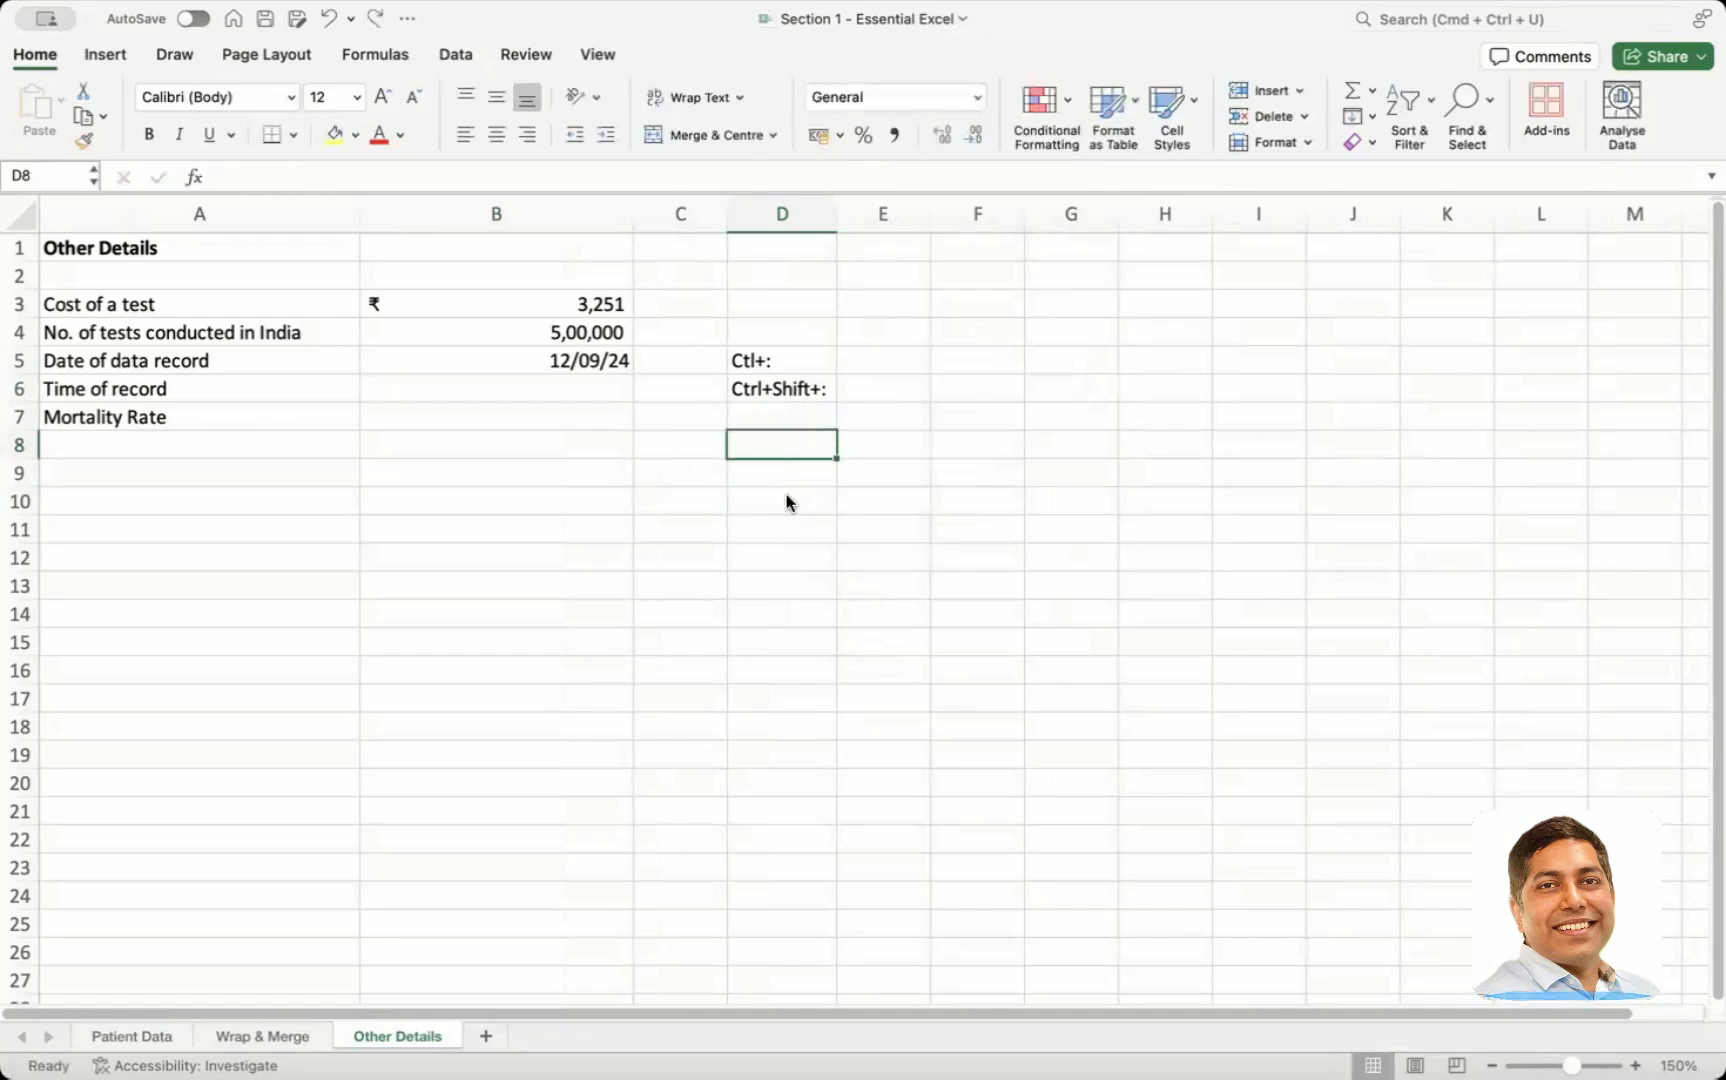
Try to insert the current time in B6 with the shortcut and clear the entry from the cell
{"action": "left_click", "coordinate": [587, 390]}
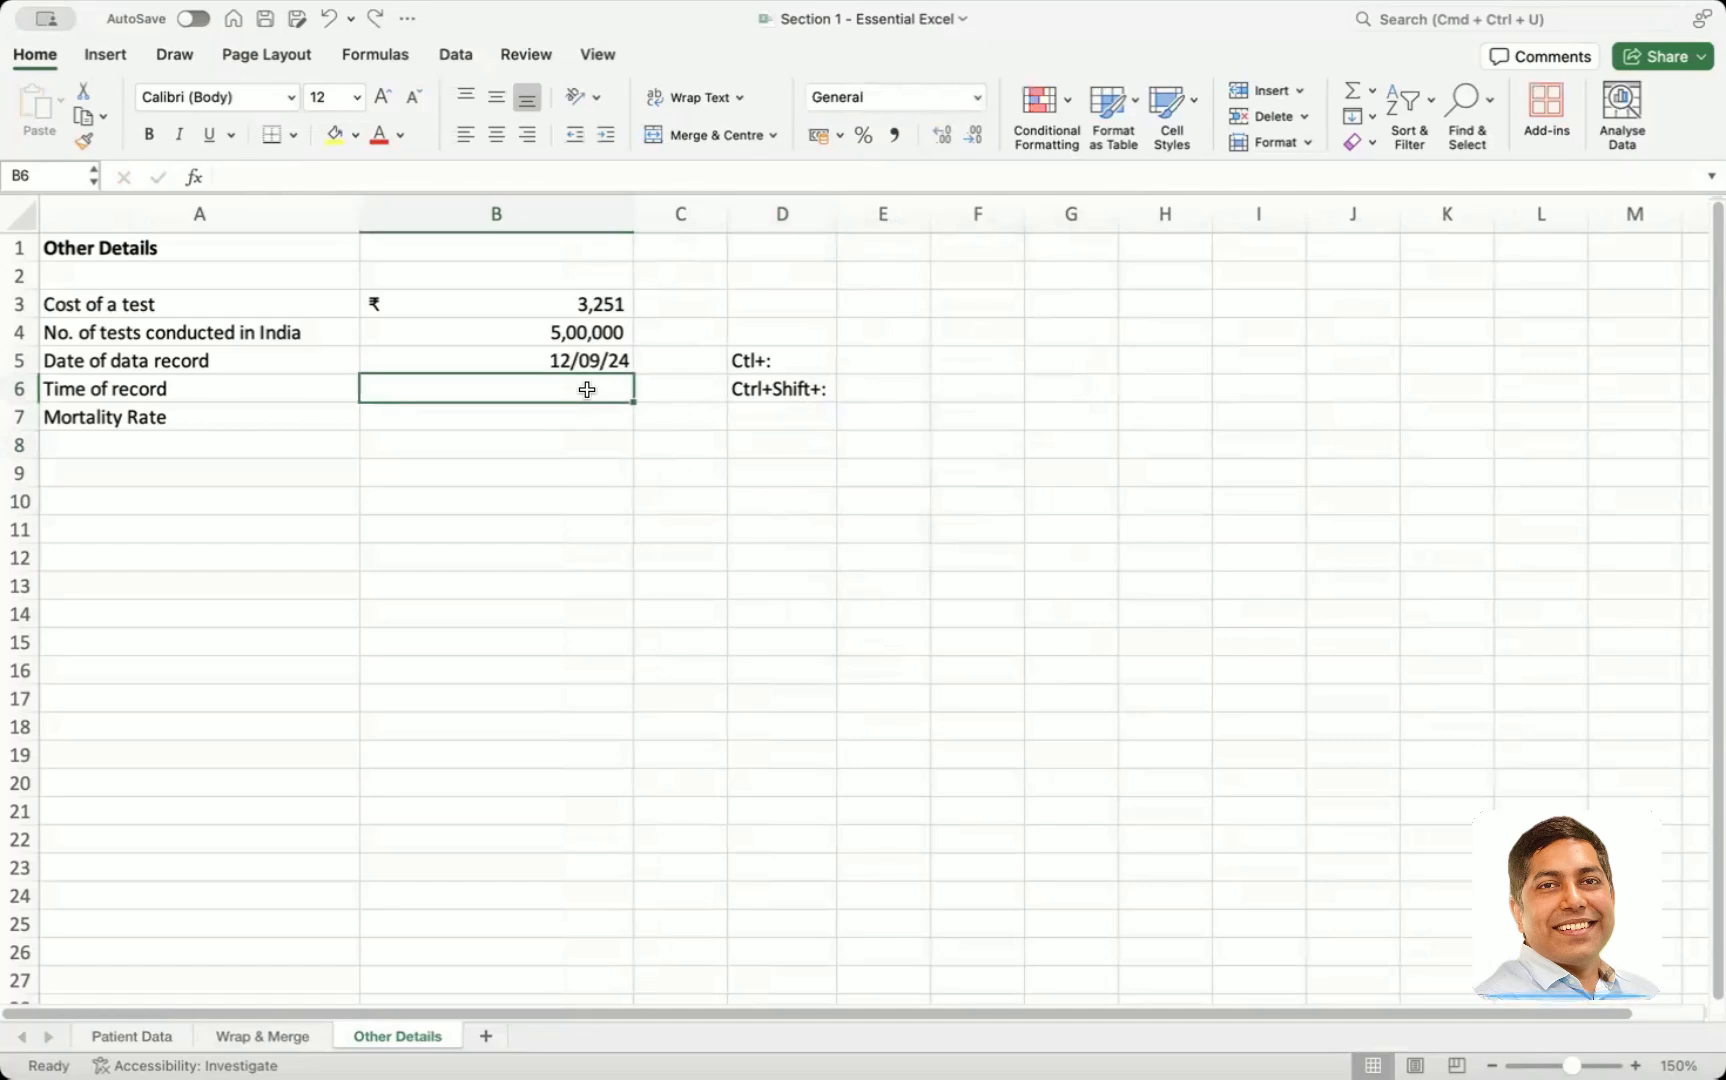
{"action": "key", "text": "ctrl+semicolon"}
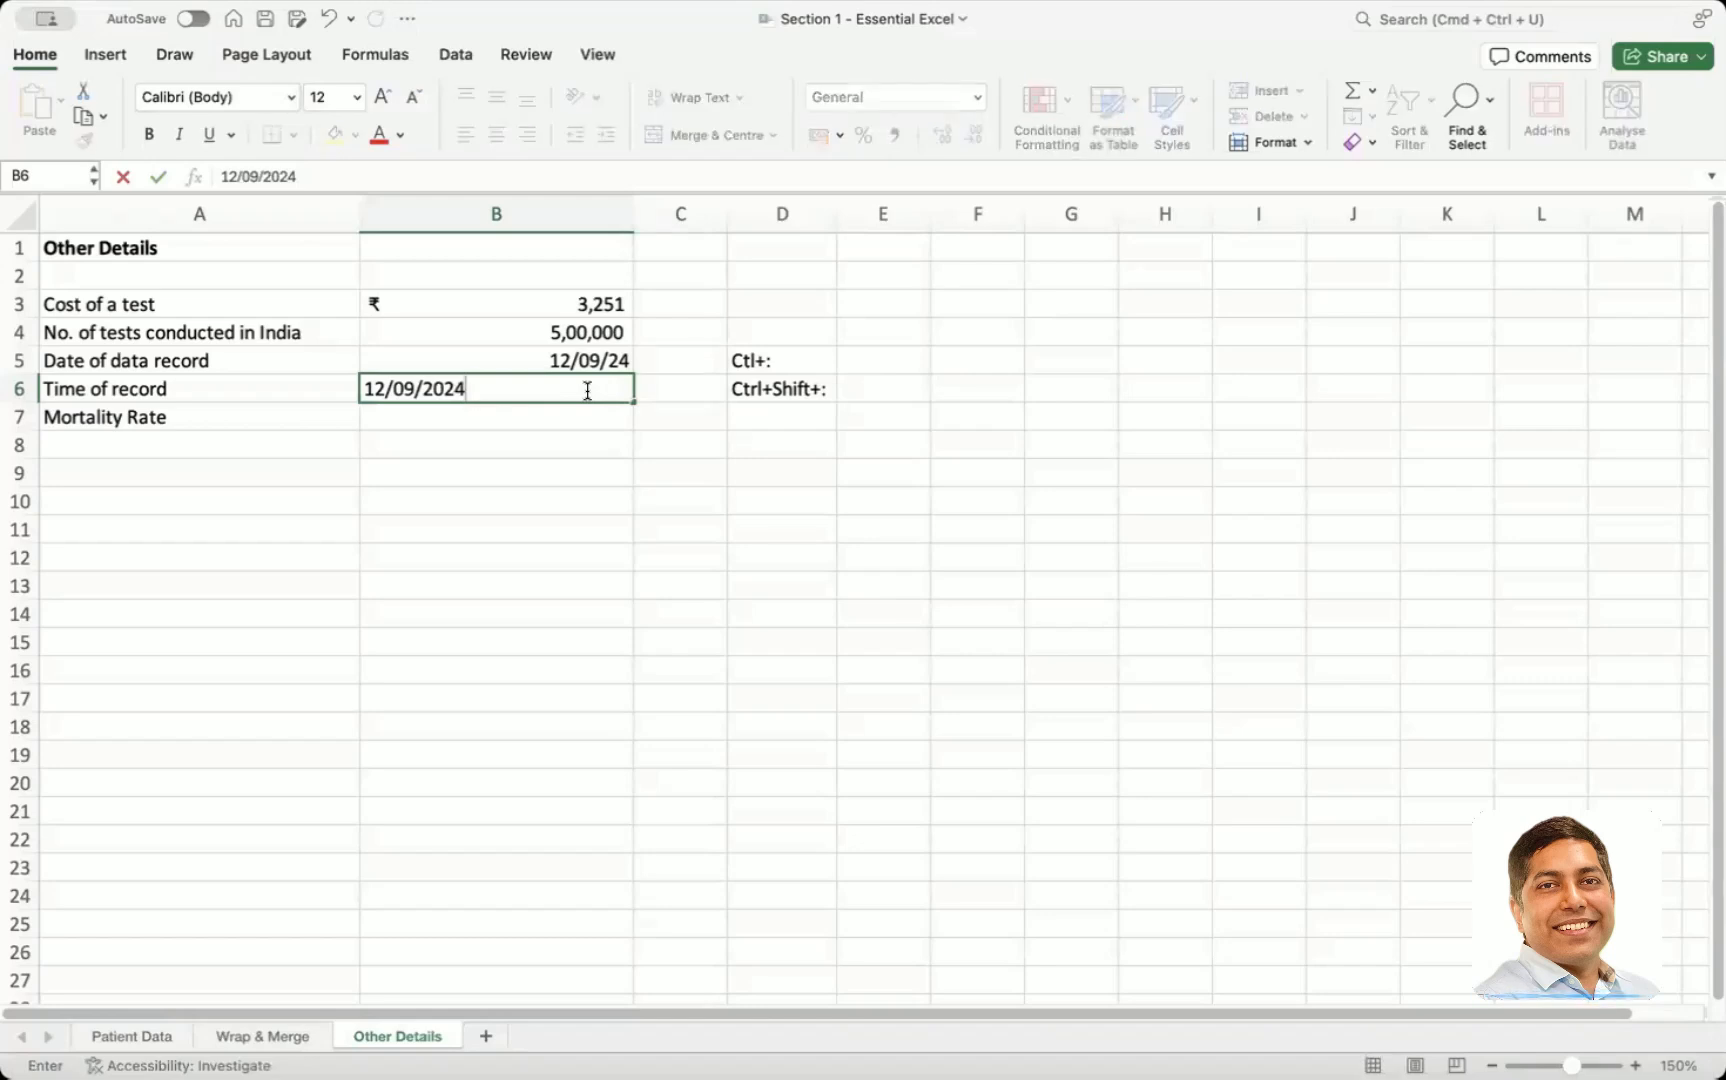
{"action": "double_click", "coordinate": [587, 390]}
{"action": "key", "text": "BackSpace"}
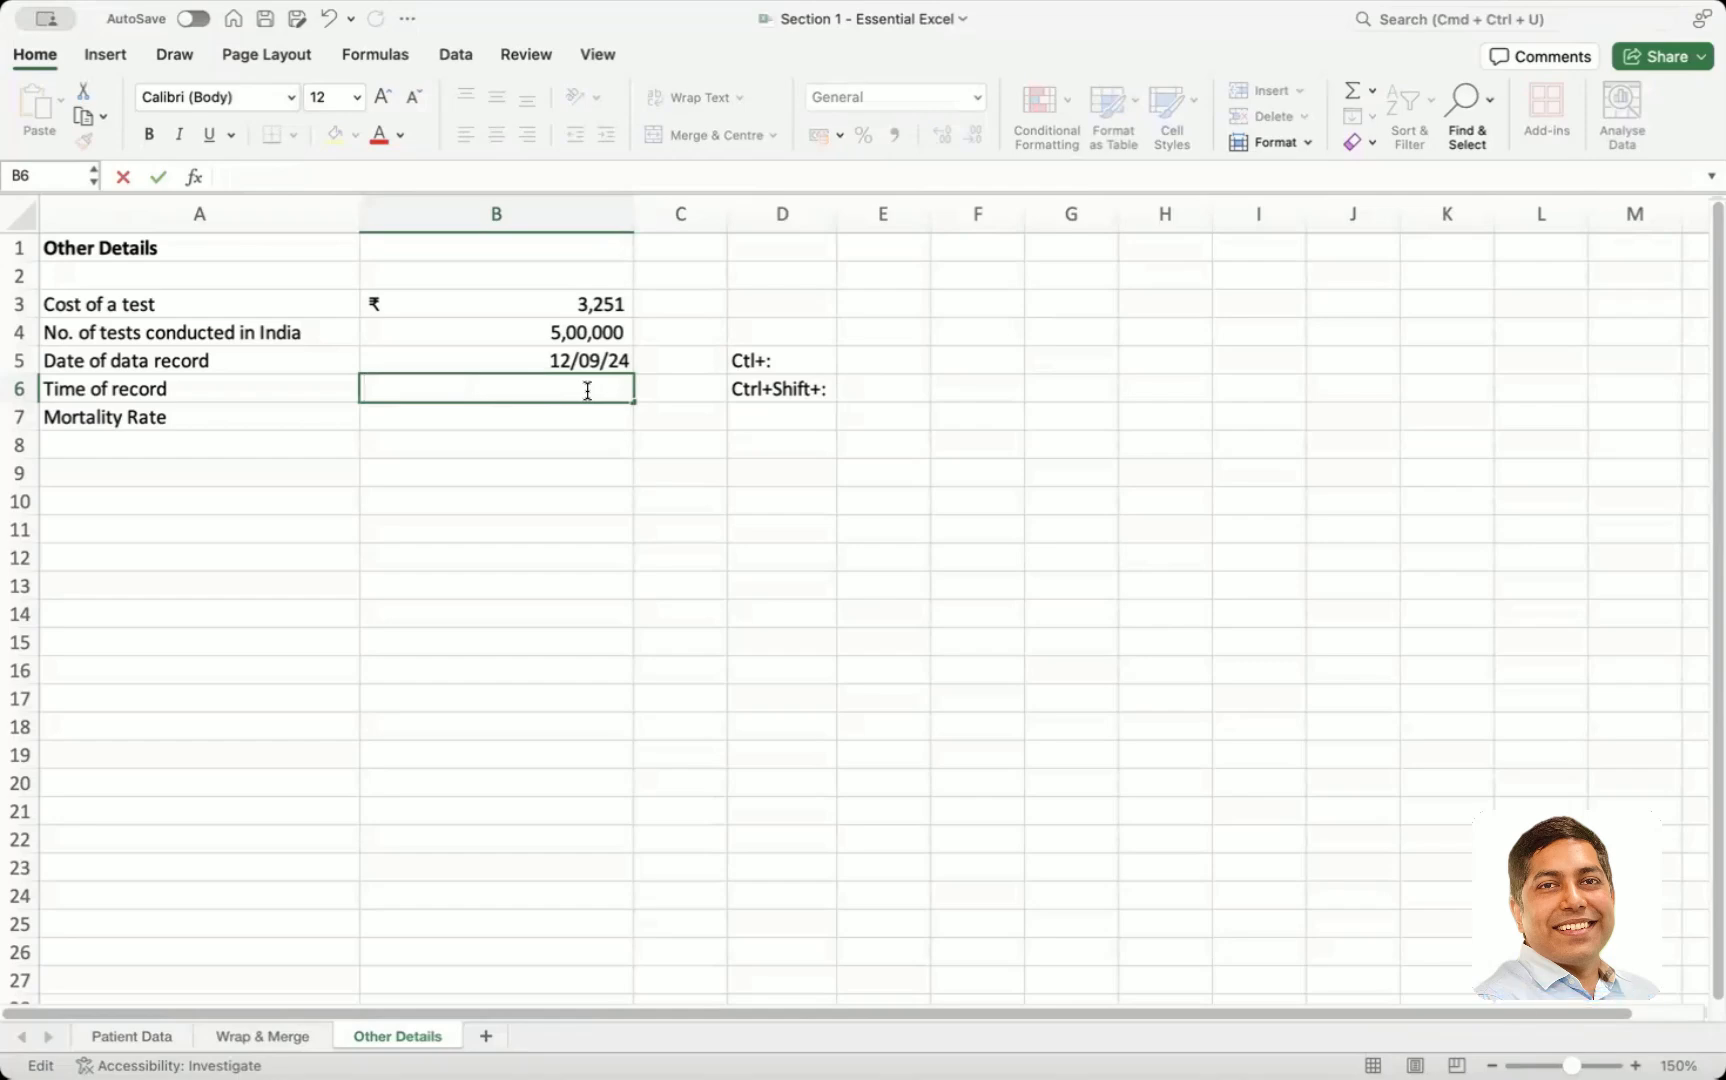
{"action": "key", "text": "ctrl+semicolon"}
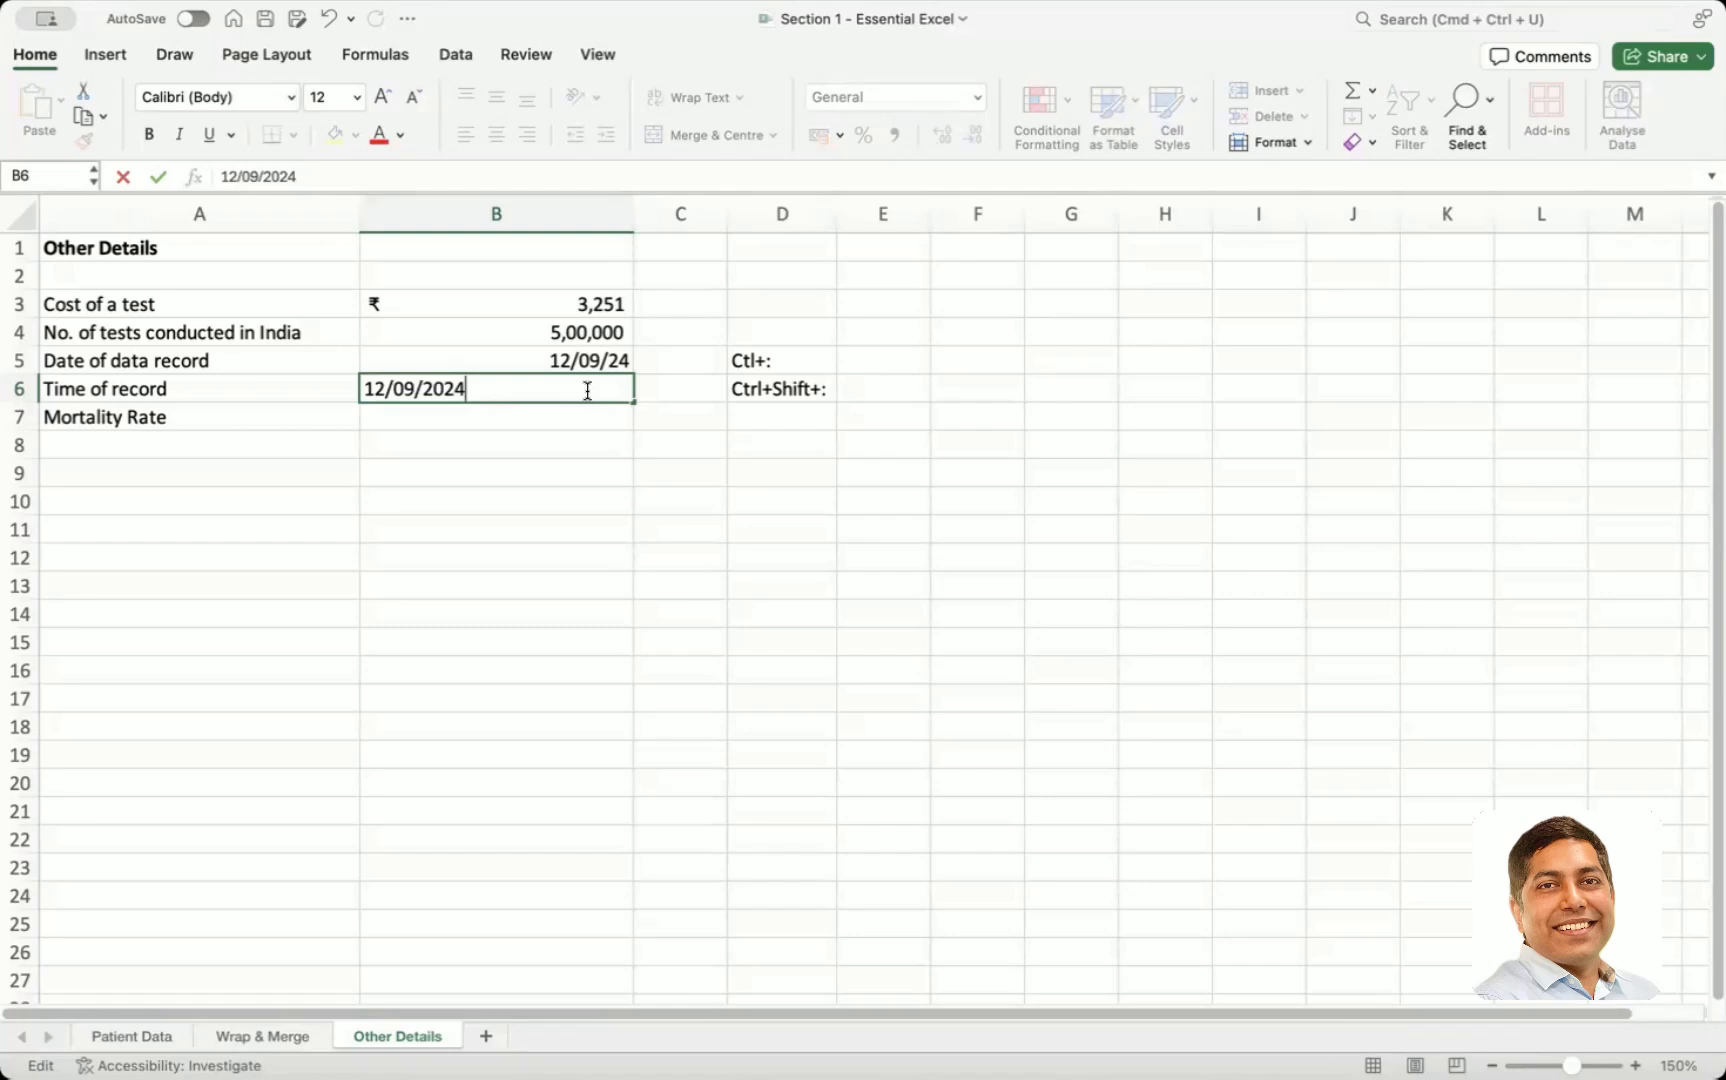
{"action": "key", "text": "BackSpace"}
{"action": "key", "text": "shift+Home"}
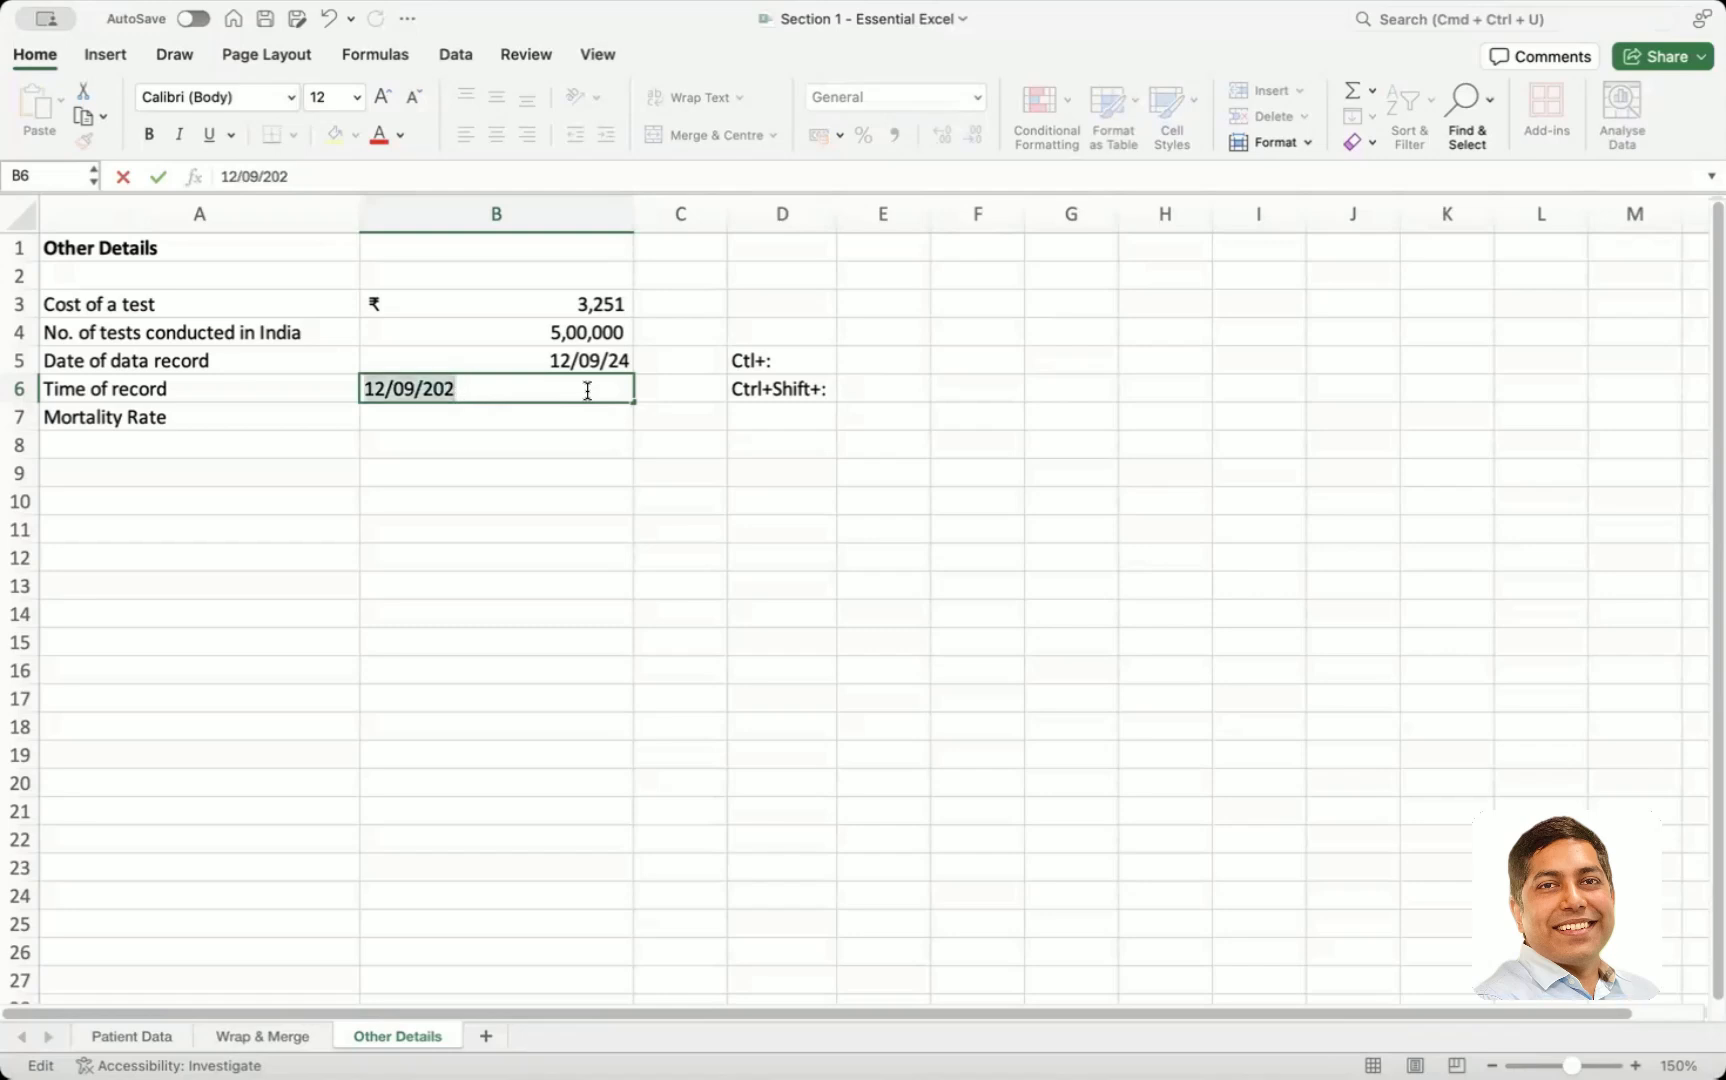
{"action": "key", "text": "BackSpace"}
{"action": "left_click", "coordinate": [706, 424]}
Apply the Time format to the empty time of record cell B6
{"action": "left_click", "coordinate": [615, 399]}
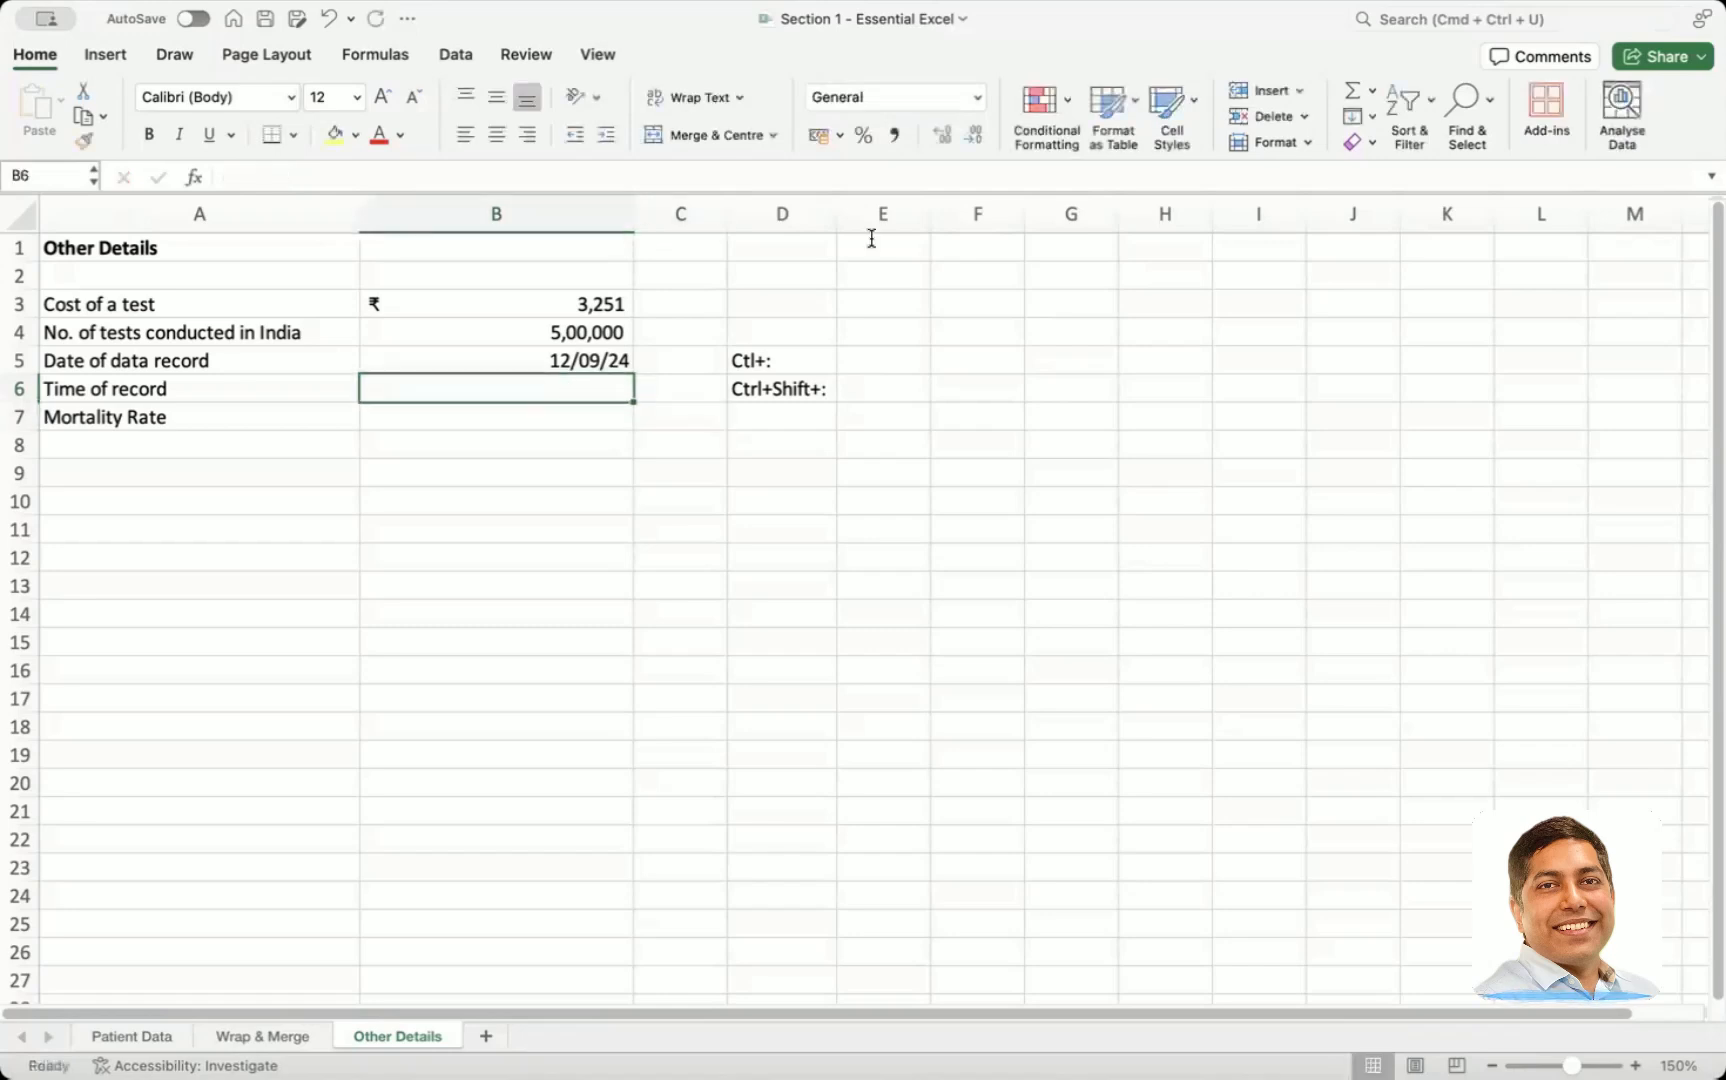
{"action": "left_click", "coordinate": [977, 98]}
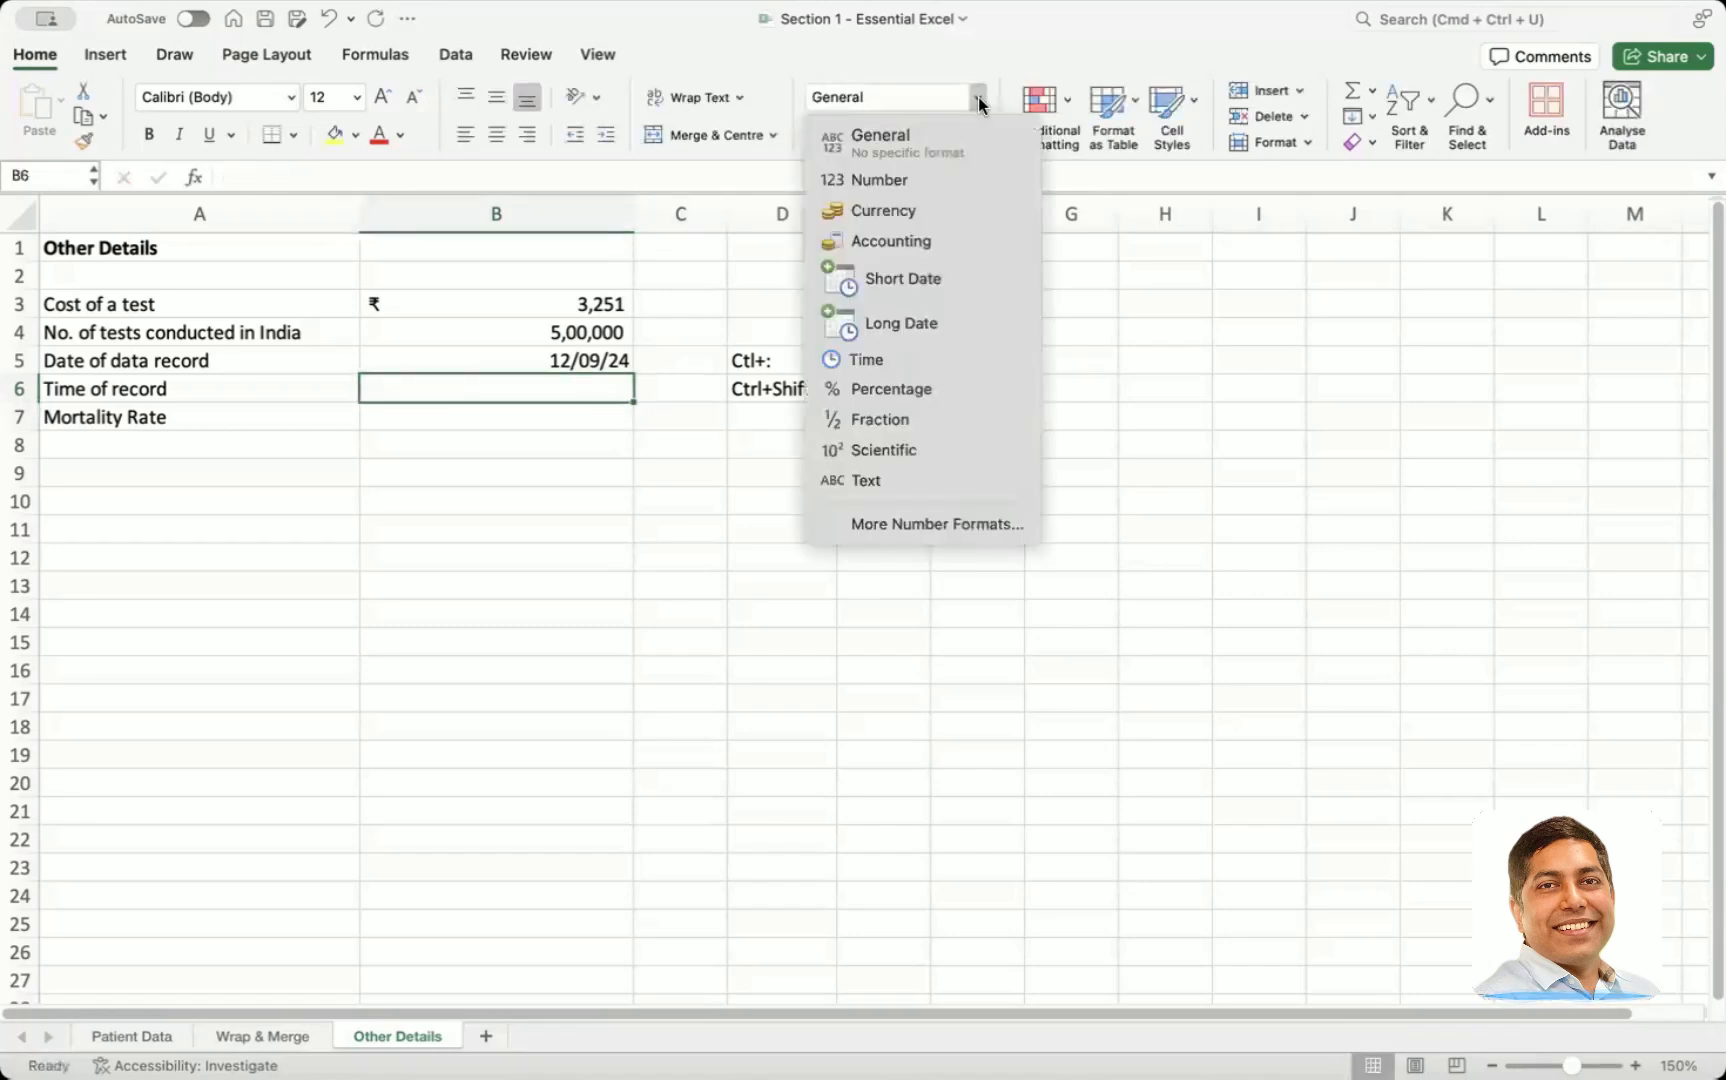
{"action": "left_click", "coordinate": [922, 361]}
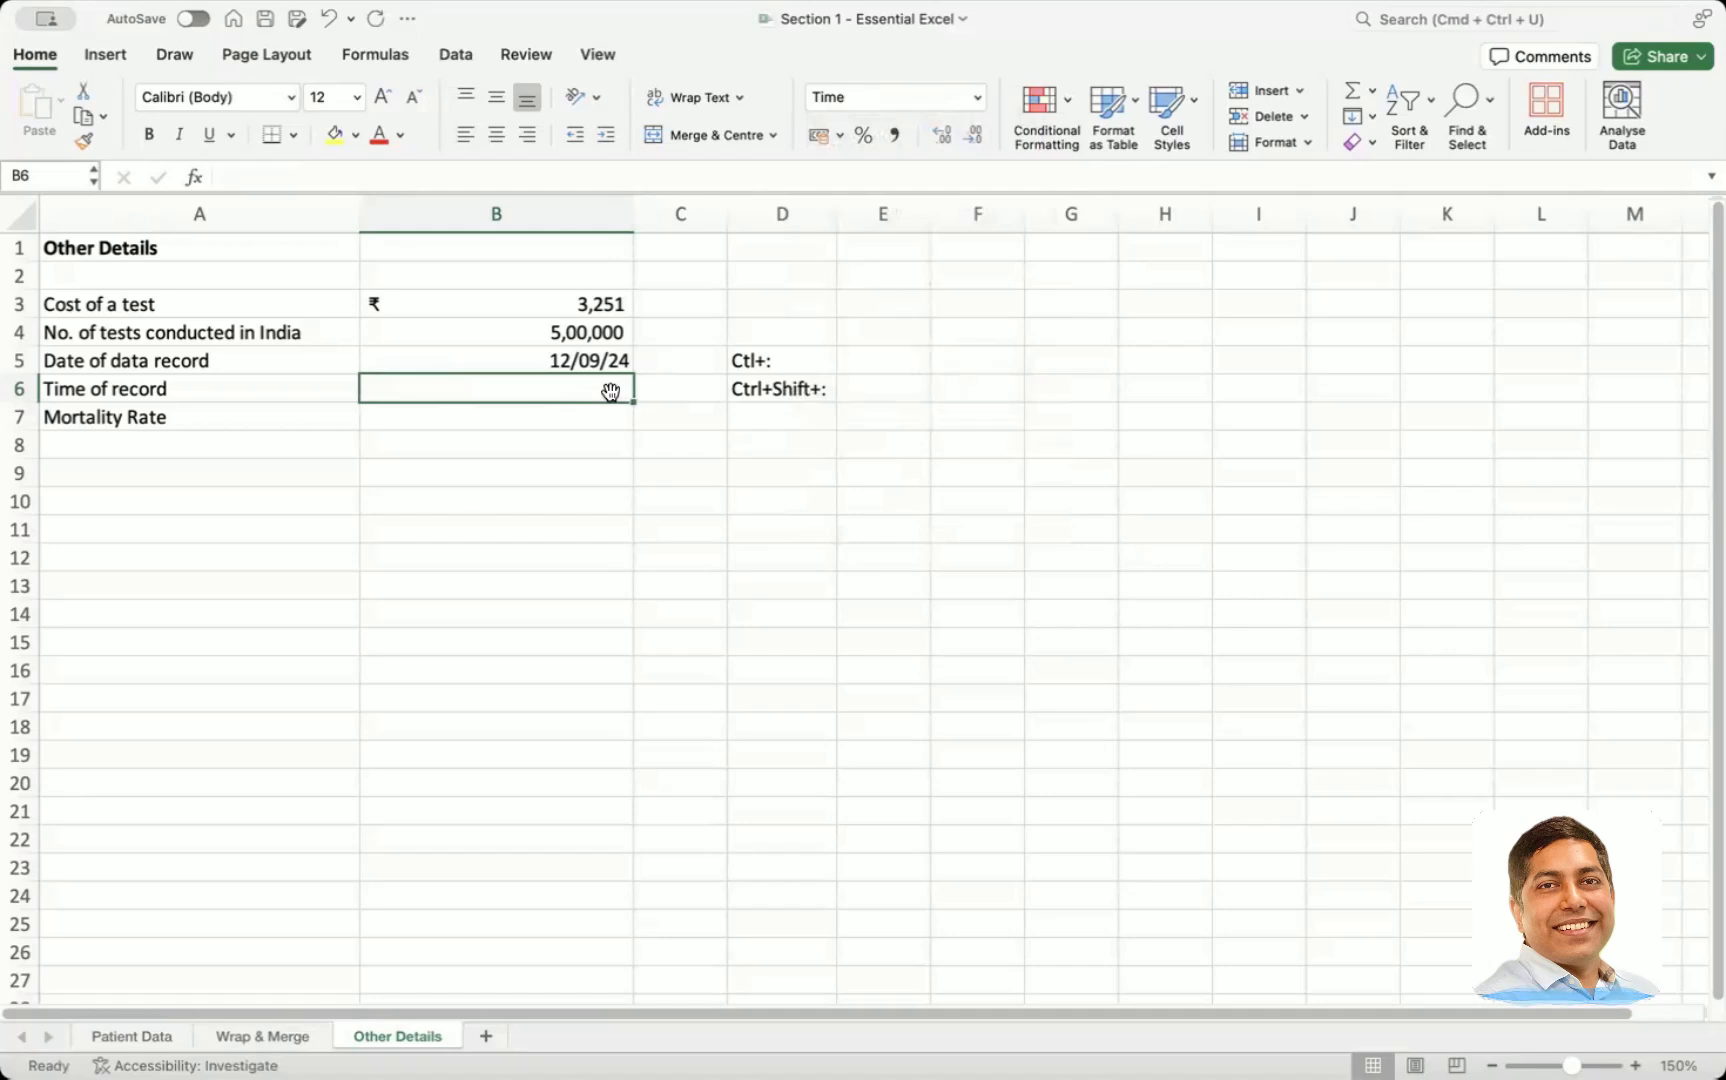
Enter 8:30 as the time of record in B6 and clear it from the cell
{"action": "type", "text": "8"}
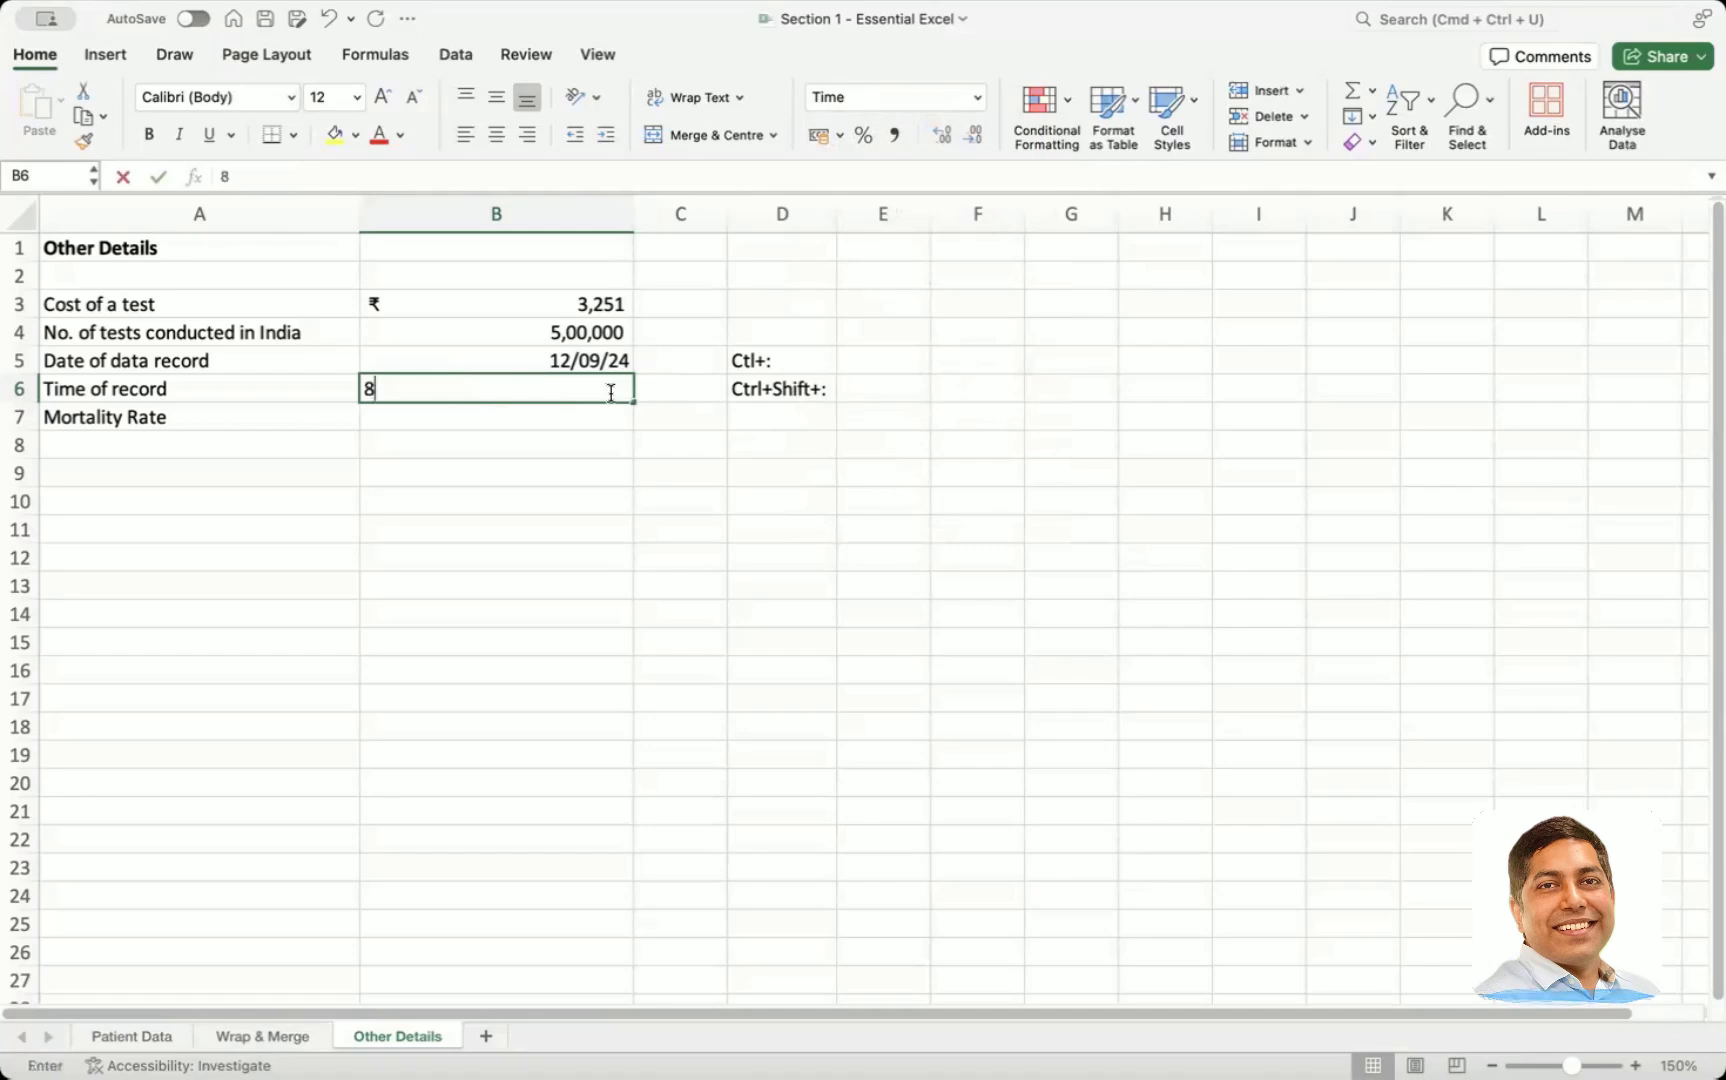
{"action": "type", "text": ":30"}
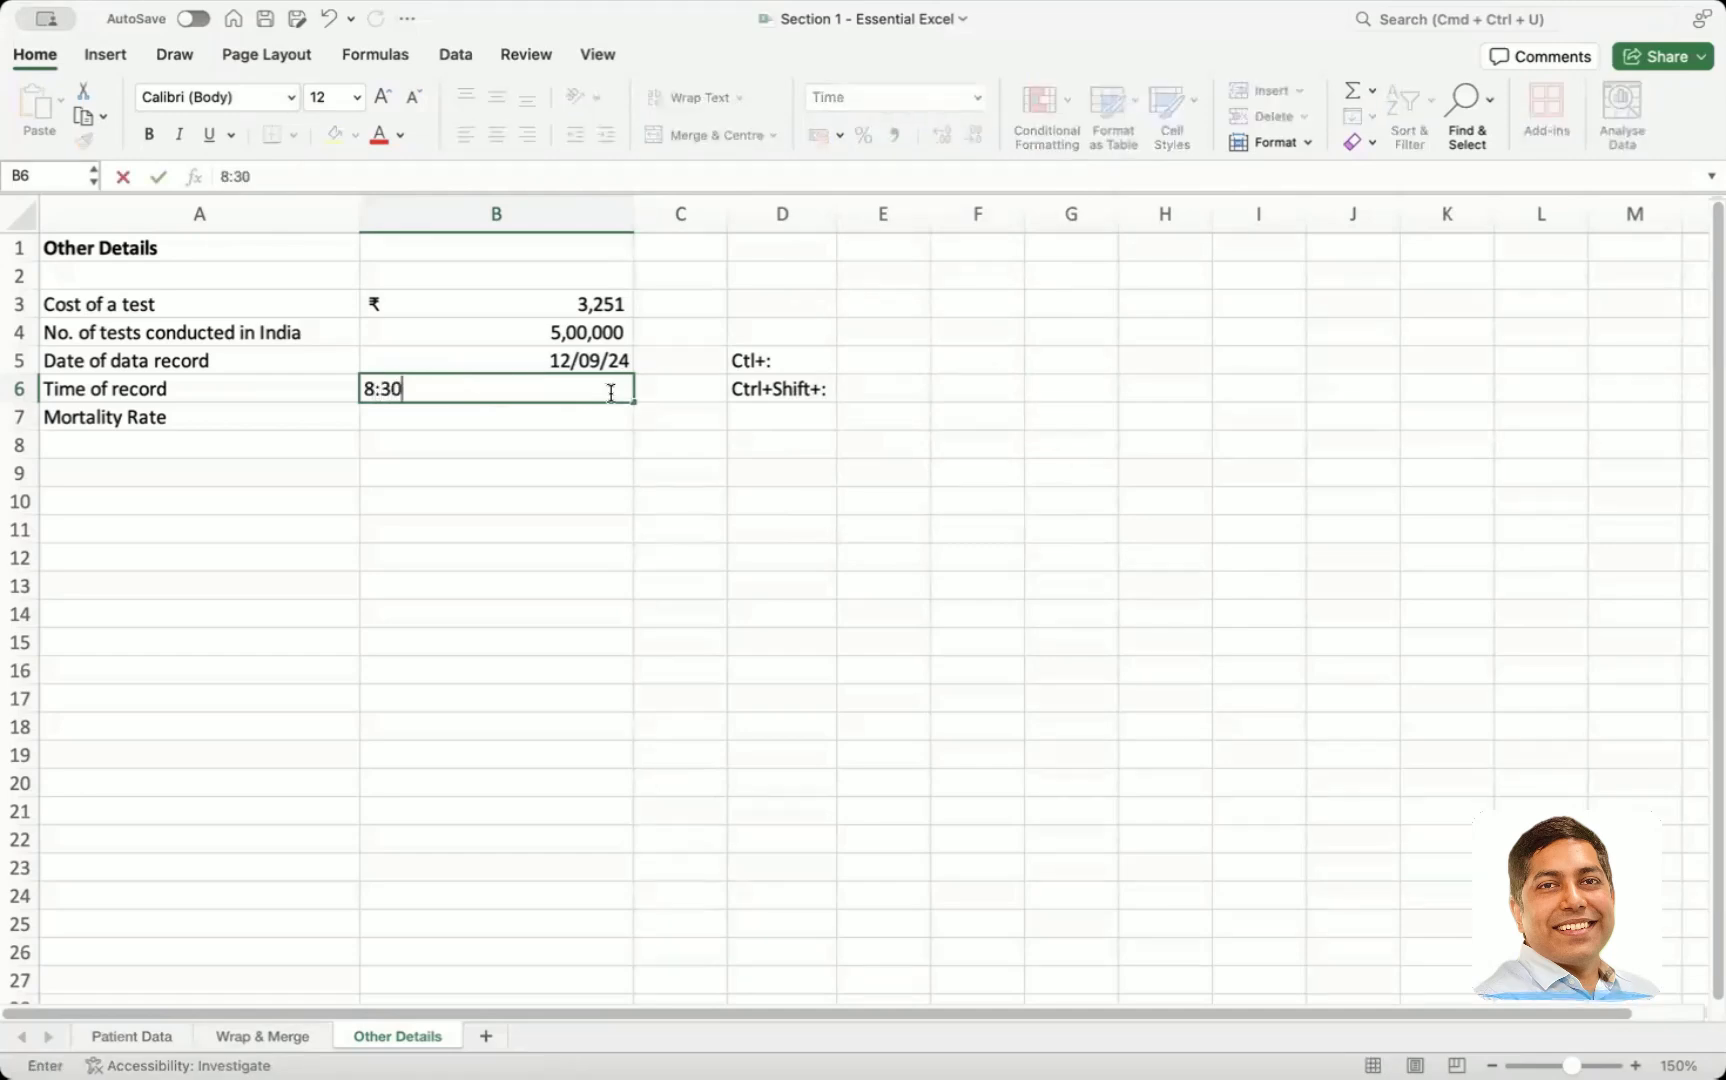
{"action": "key", "text": "Return"}
{"action": "left_click", "coordinate": [613, 392]}
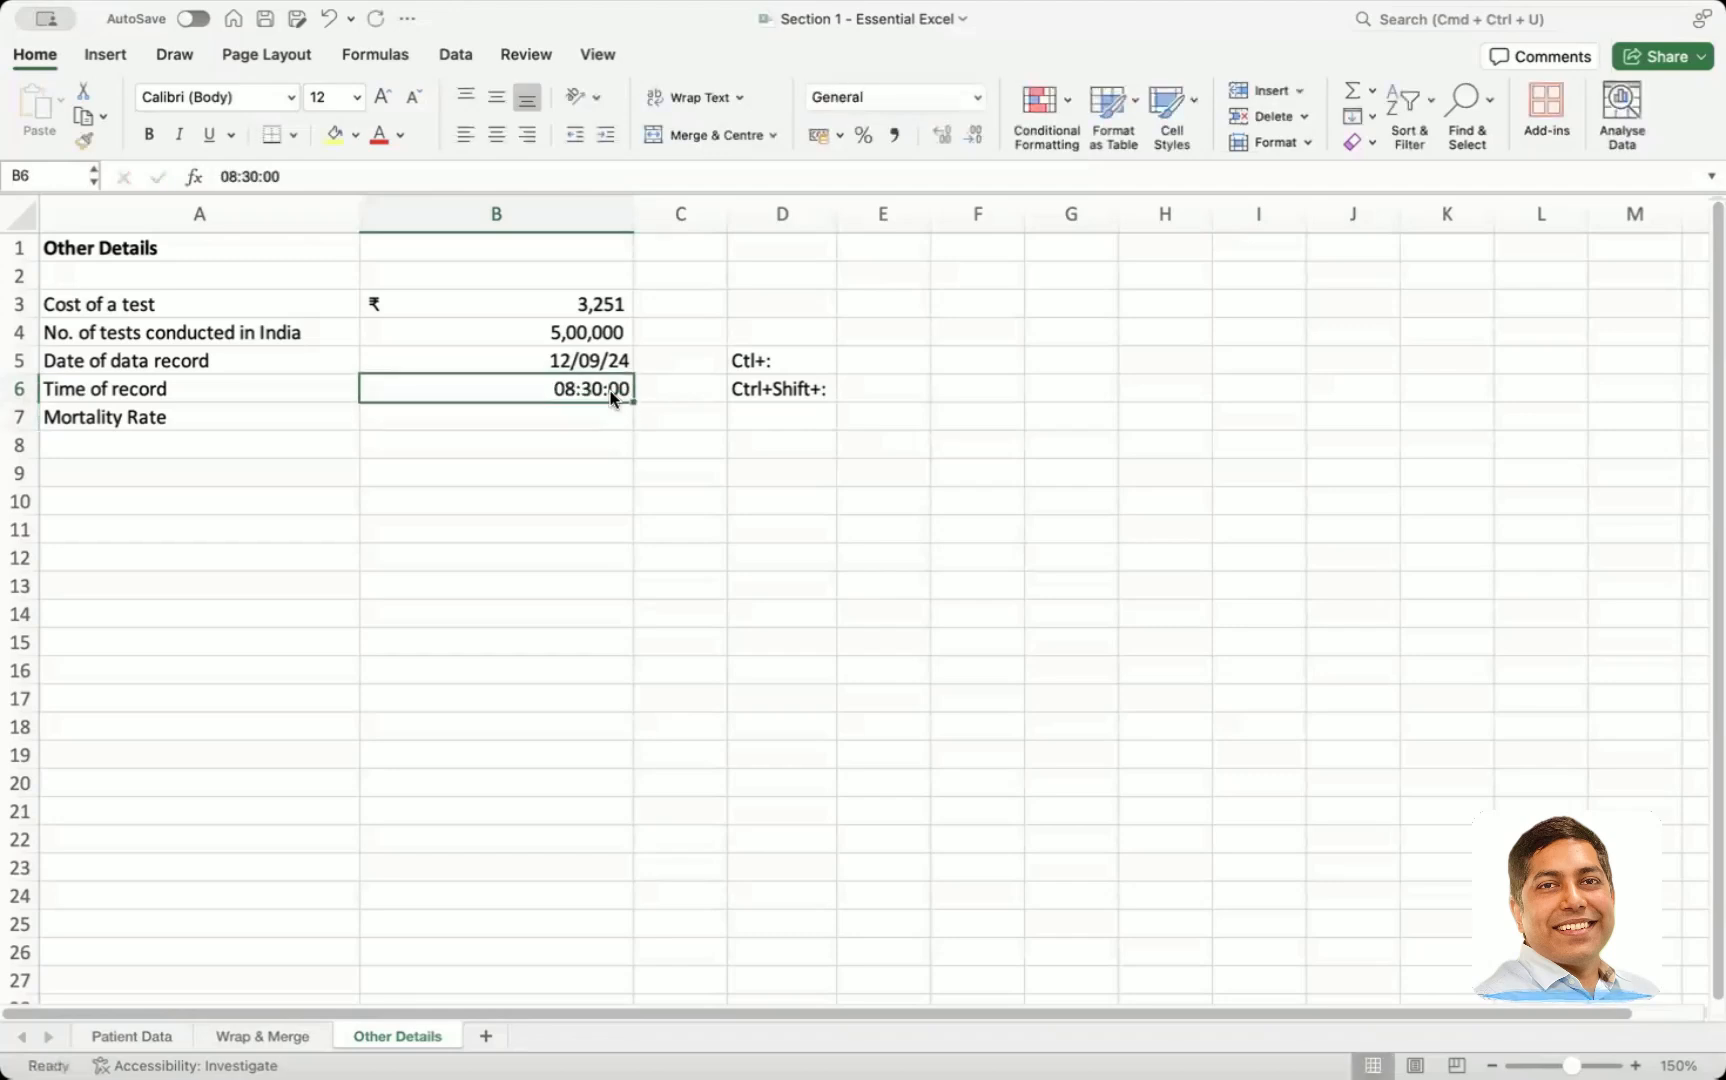
{"action": "key", "text": "Delete"}
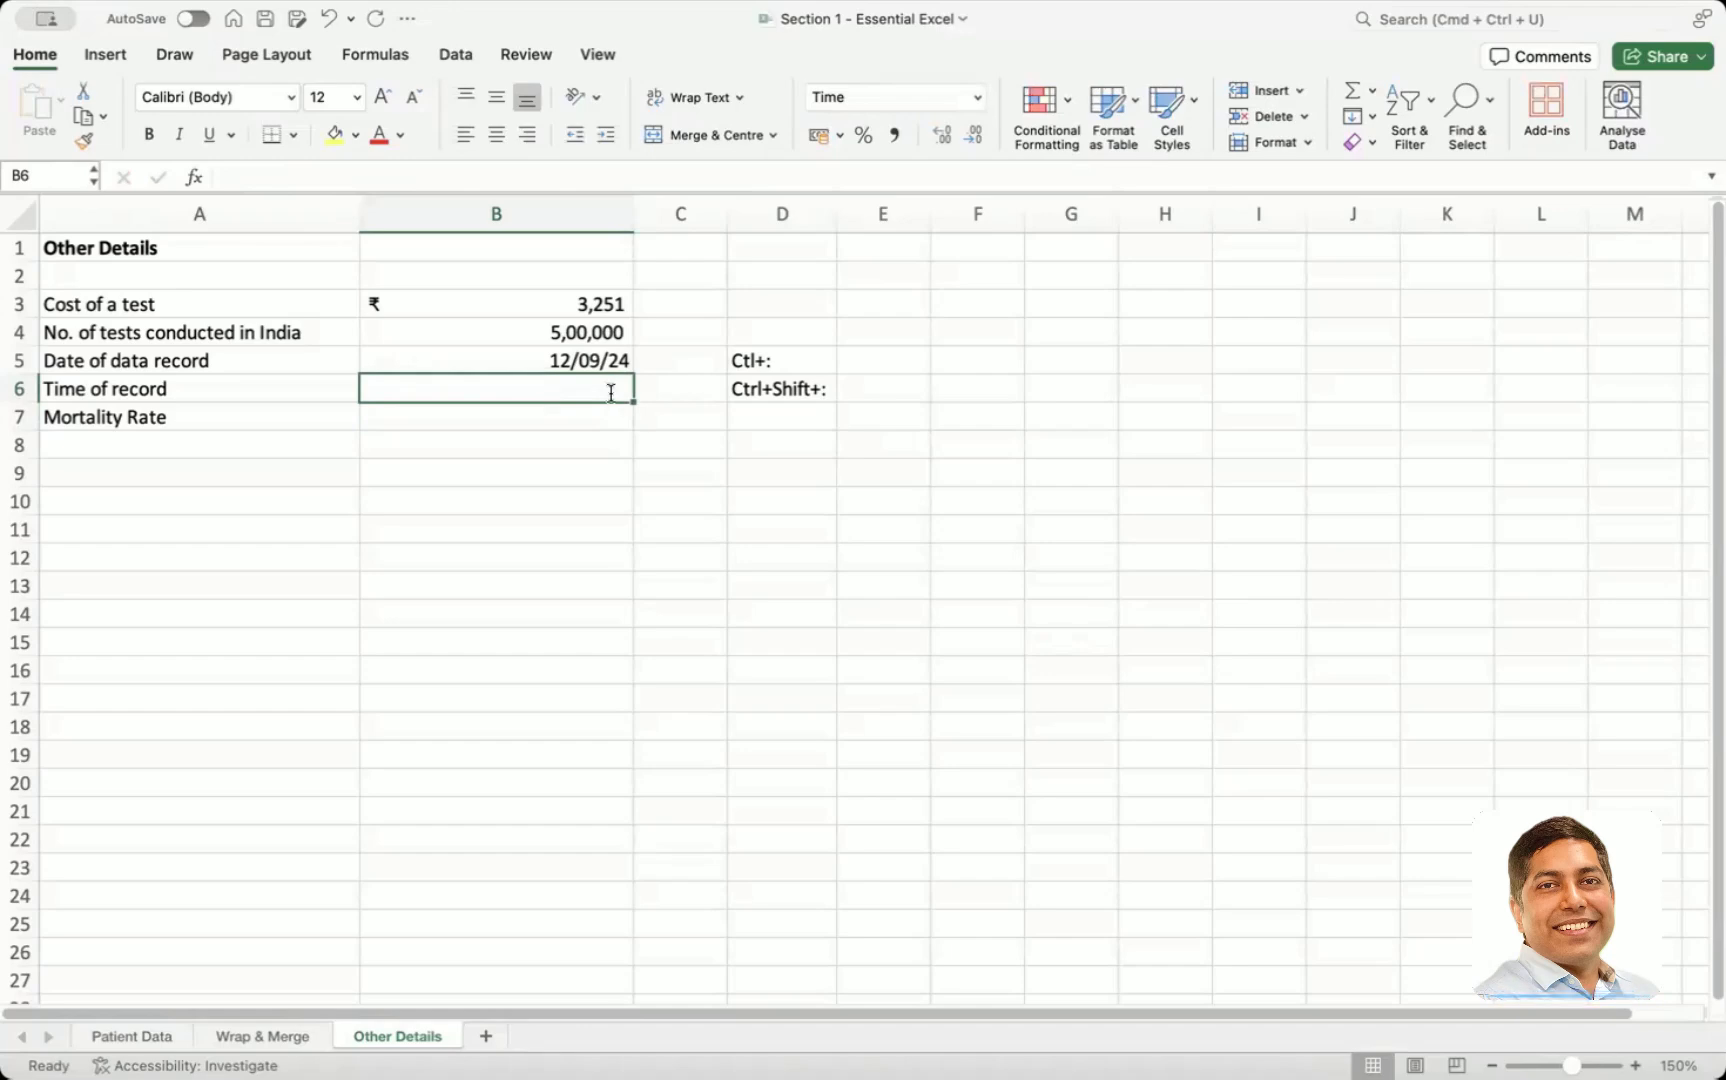
Enter 20:30 as the time of record in B6 and delete that entry
{"action": "type", "text": "20:30"}
{"action": "key", "text": "Return"}
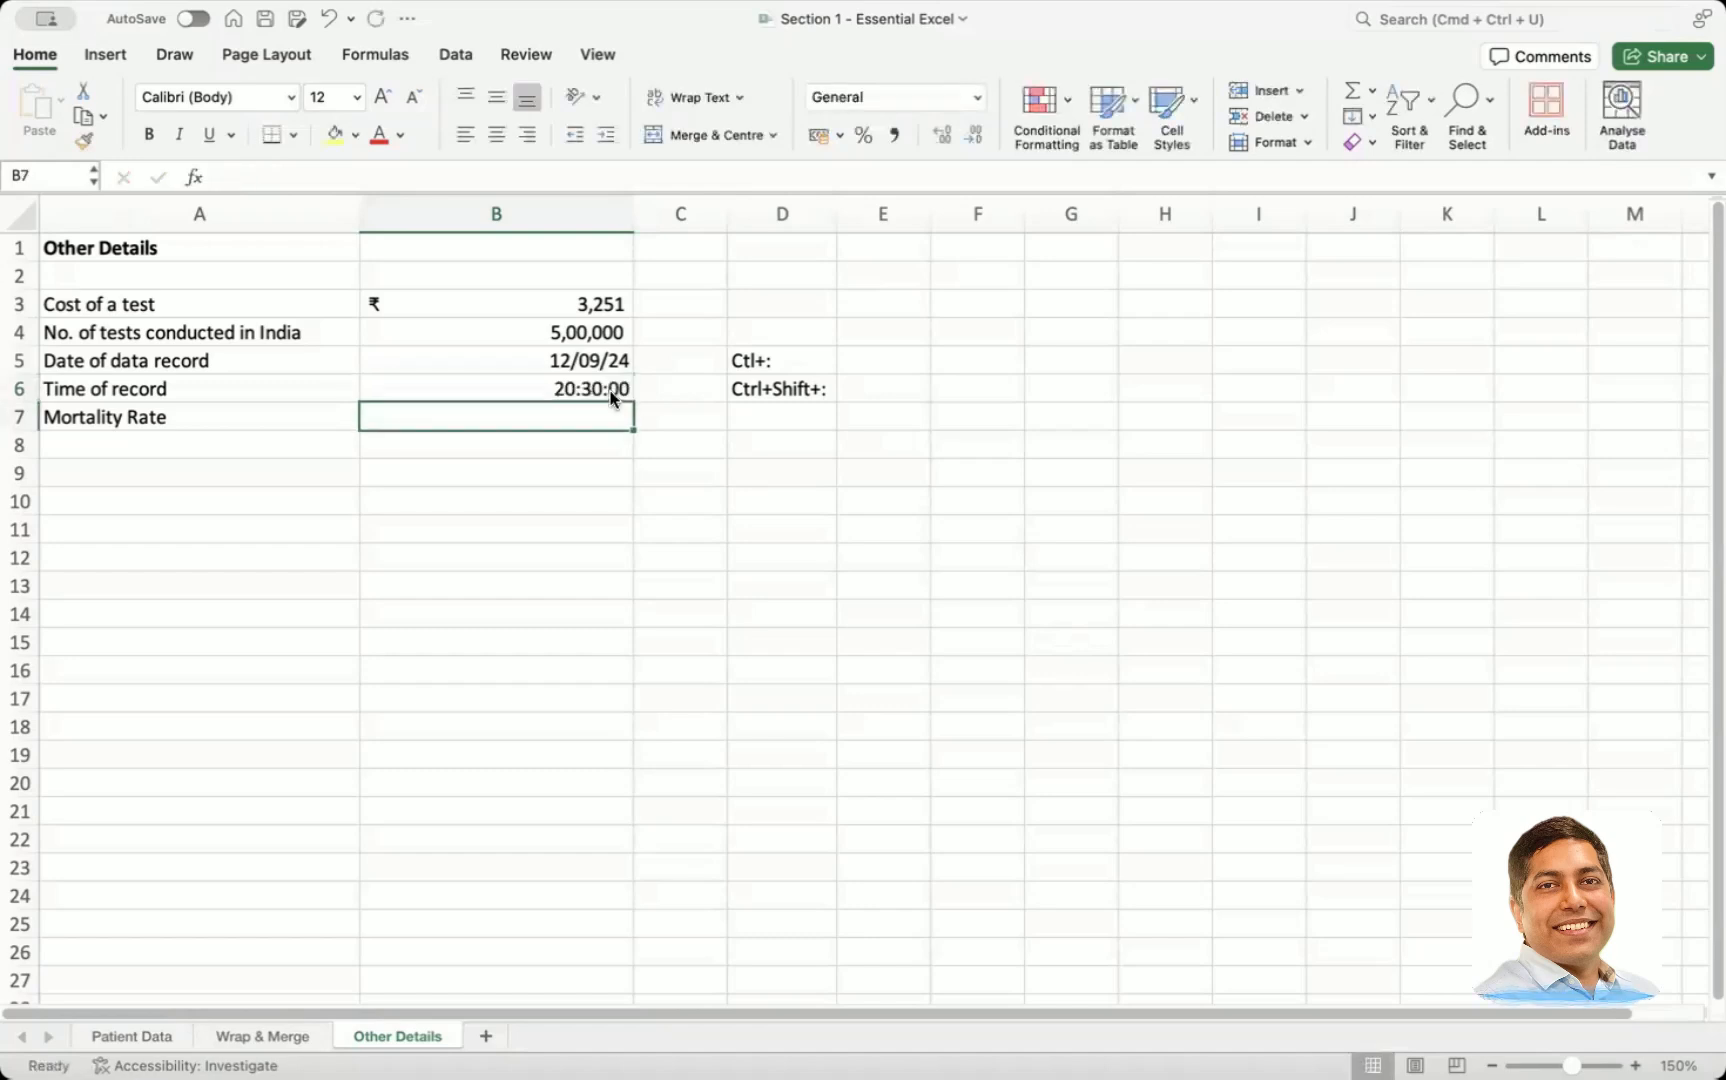
{"action": "left_click", "coordinate": [610, 390]}
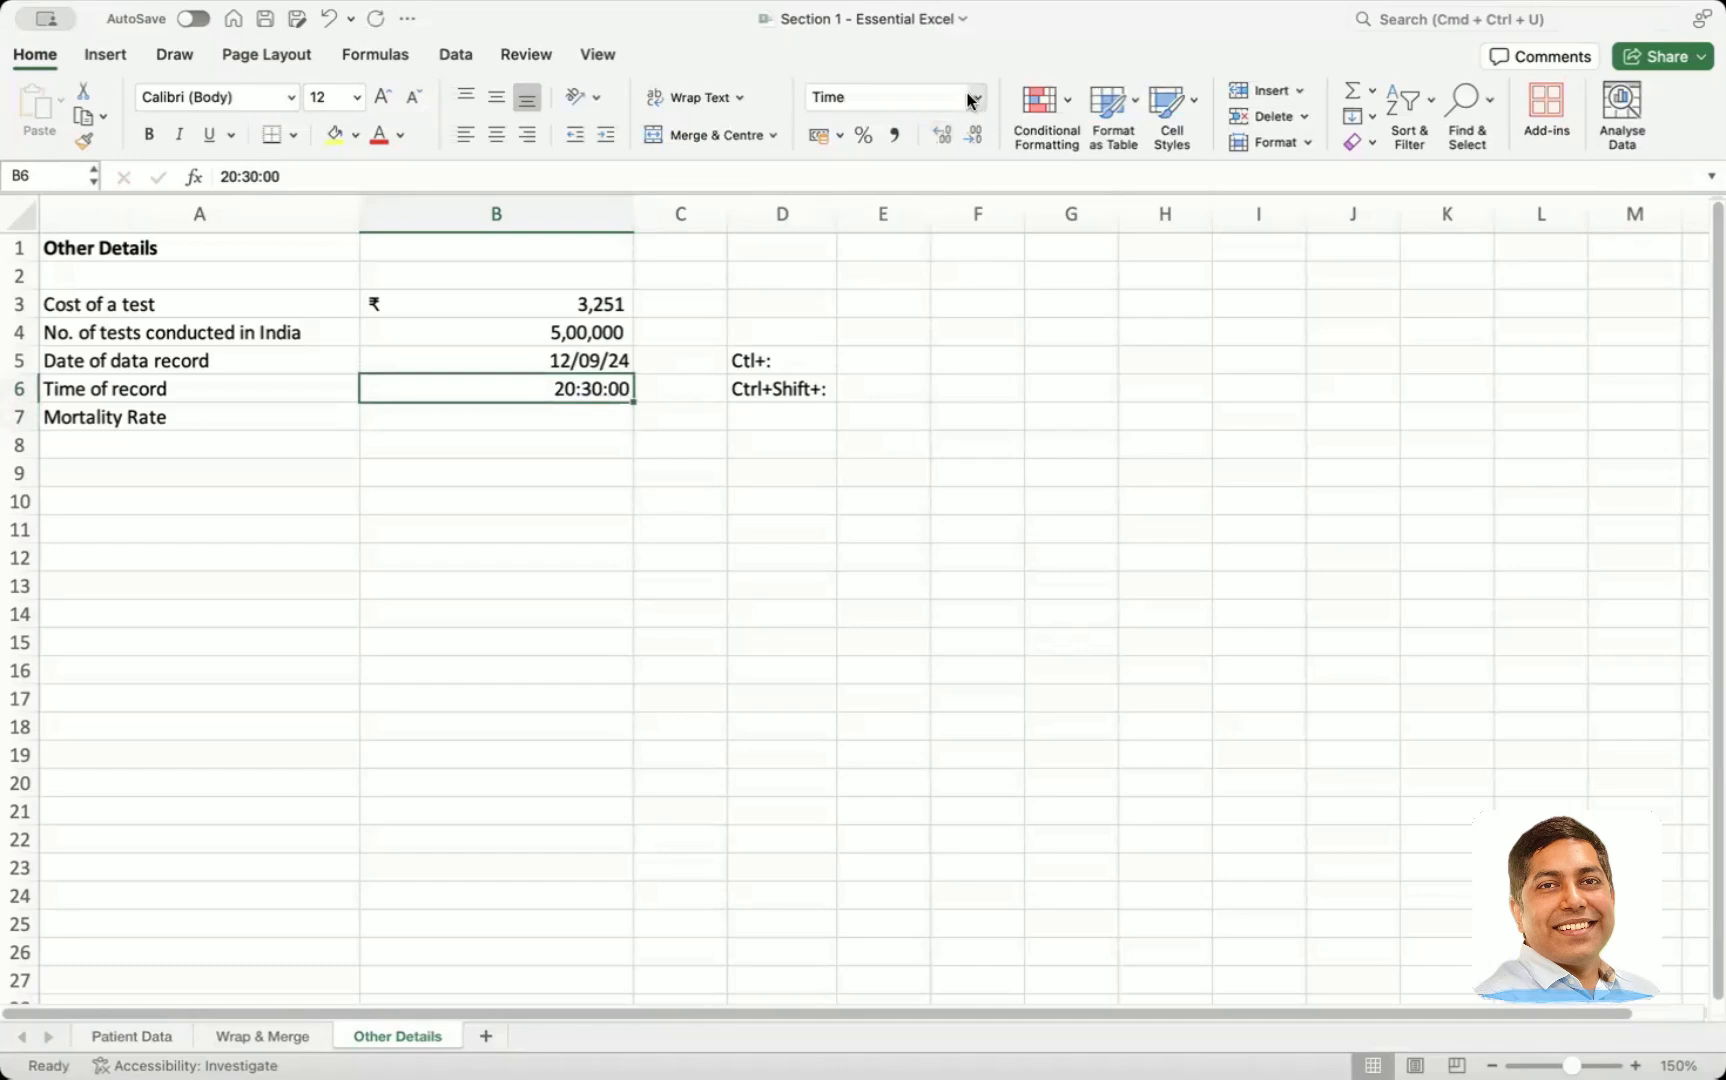
{"action": "key", "text": "Delete"}
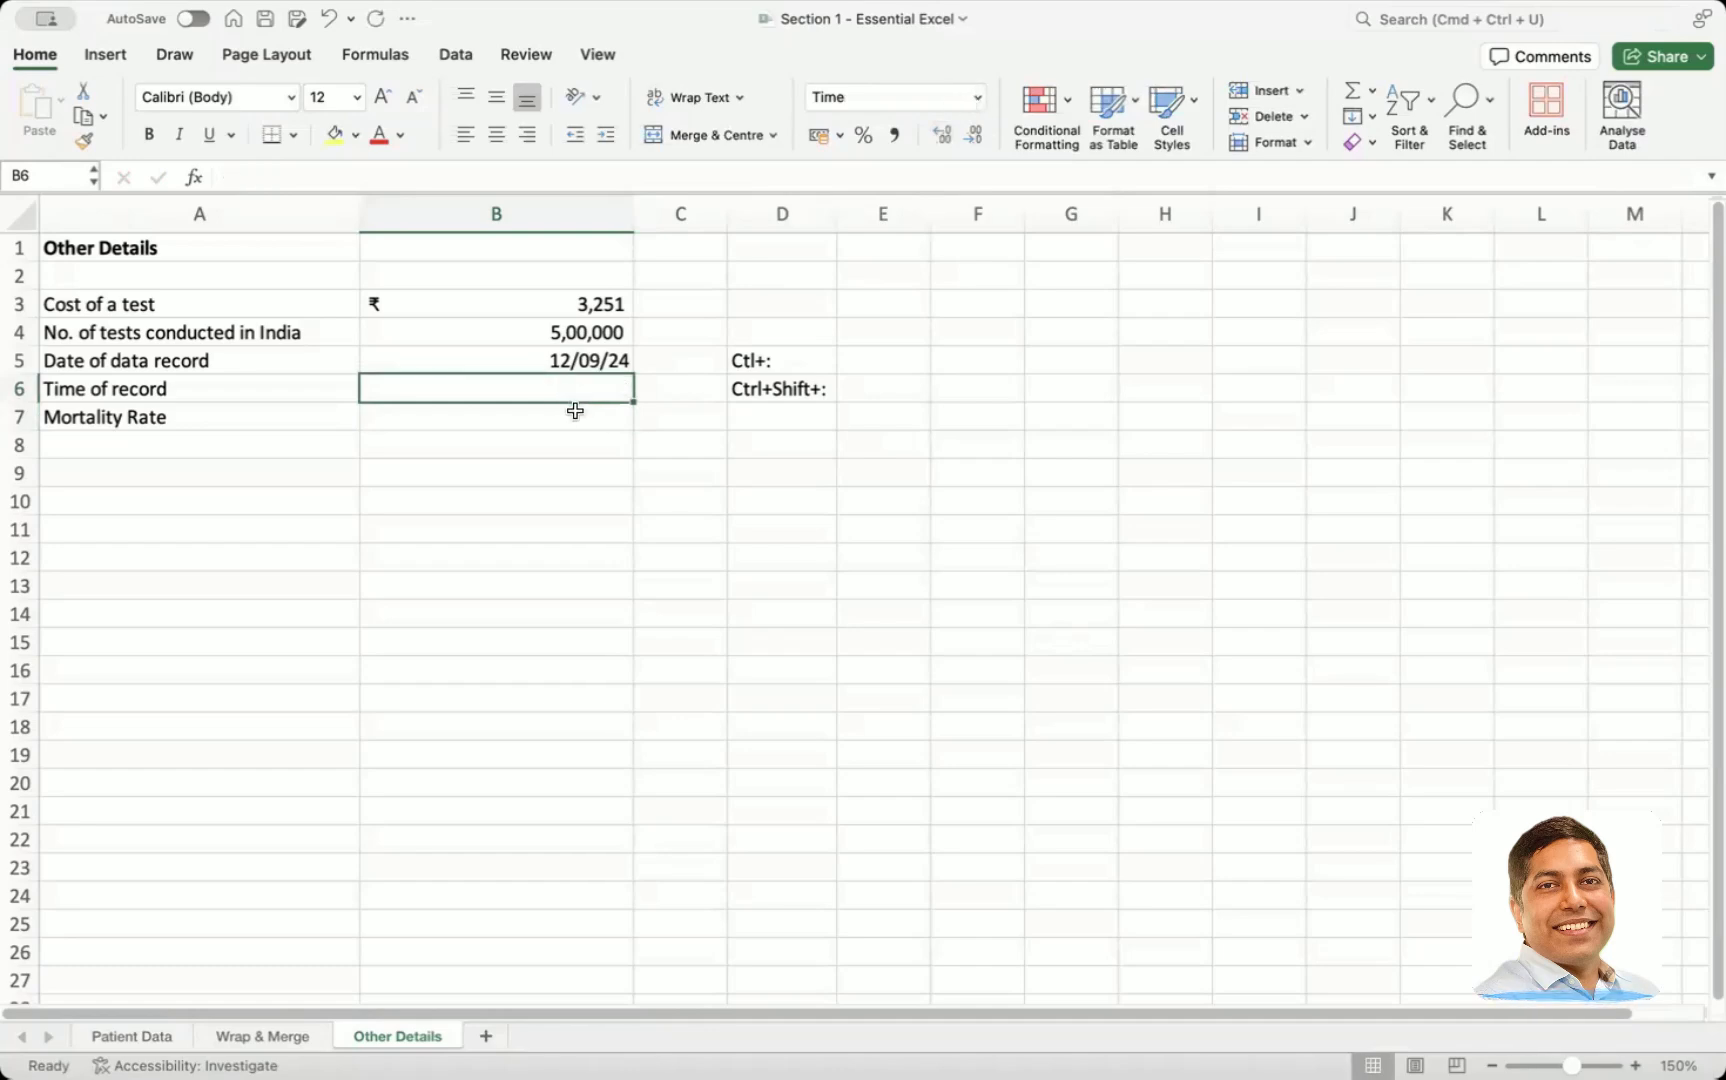
Enter 8AM in C8 and try to convert it to a time with the Time format
{"action": "left_click", "coordinate": [575, 411]}
{"action": "left_click", "coordinate": [724, 452]}
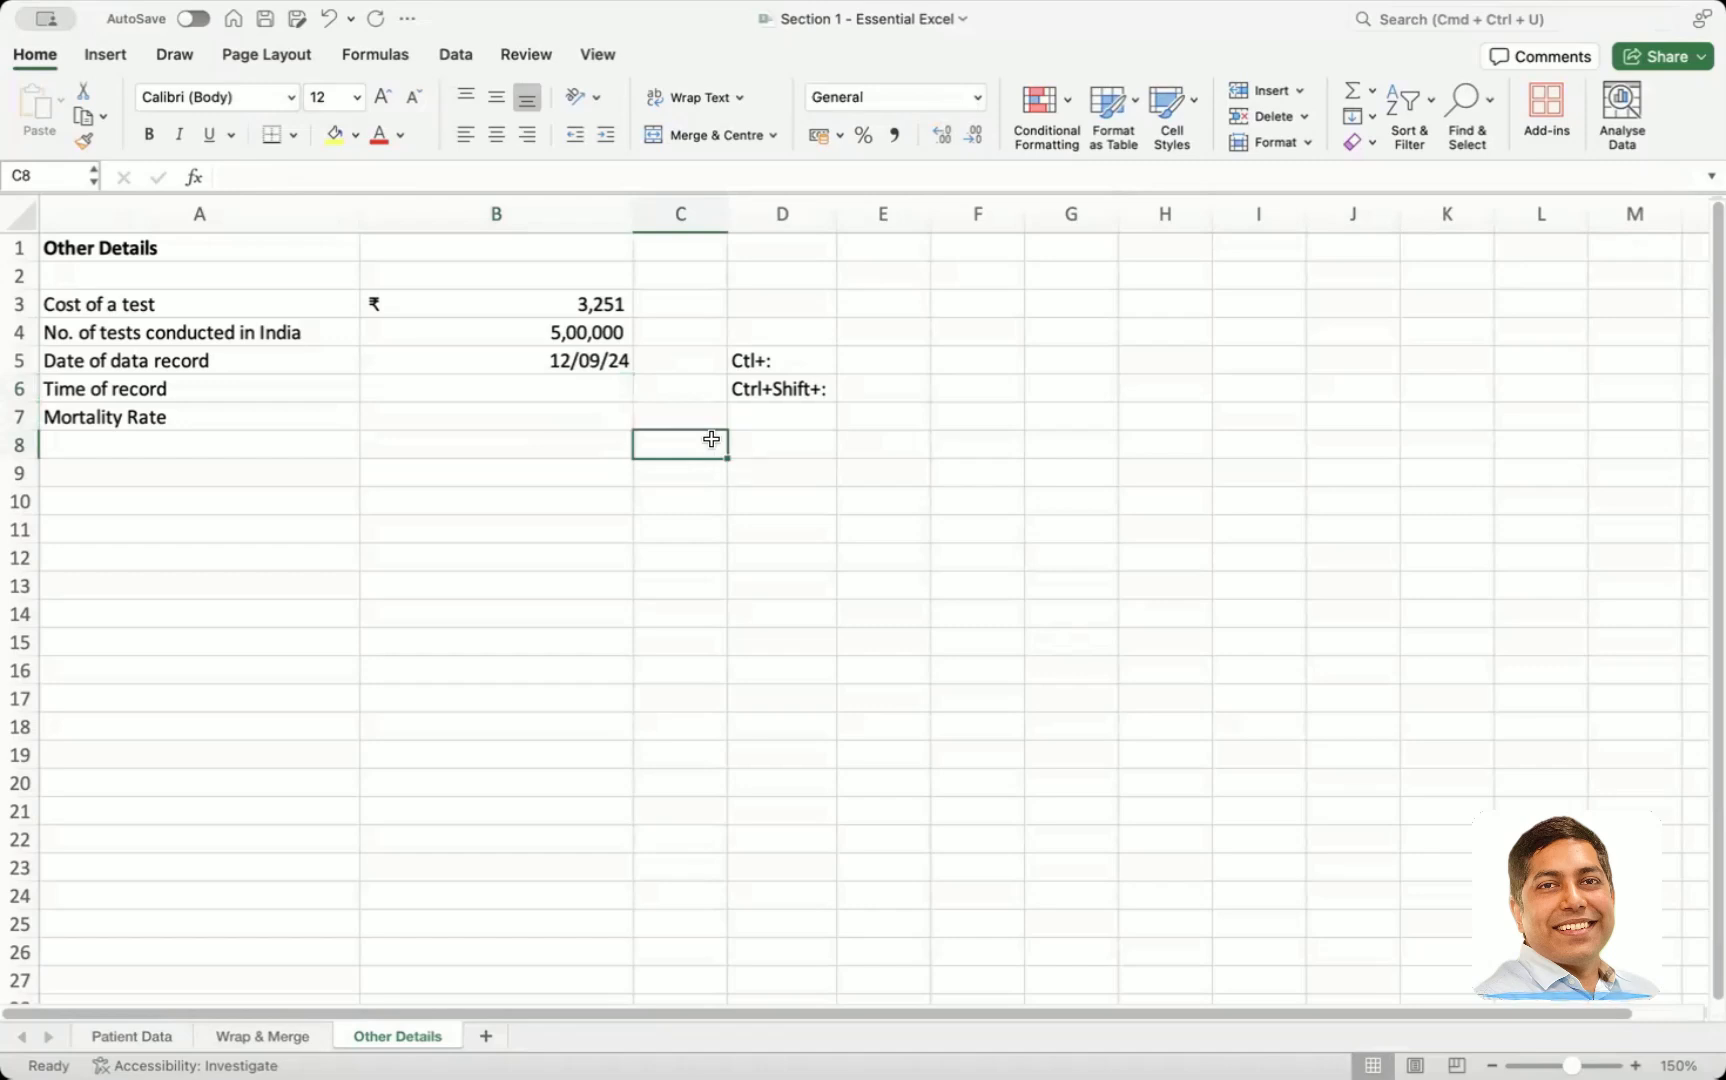
{"action": "type", "text": "8AM"}
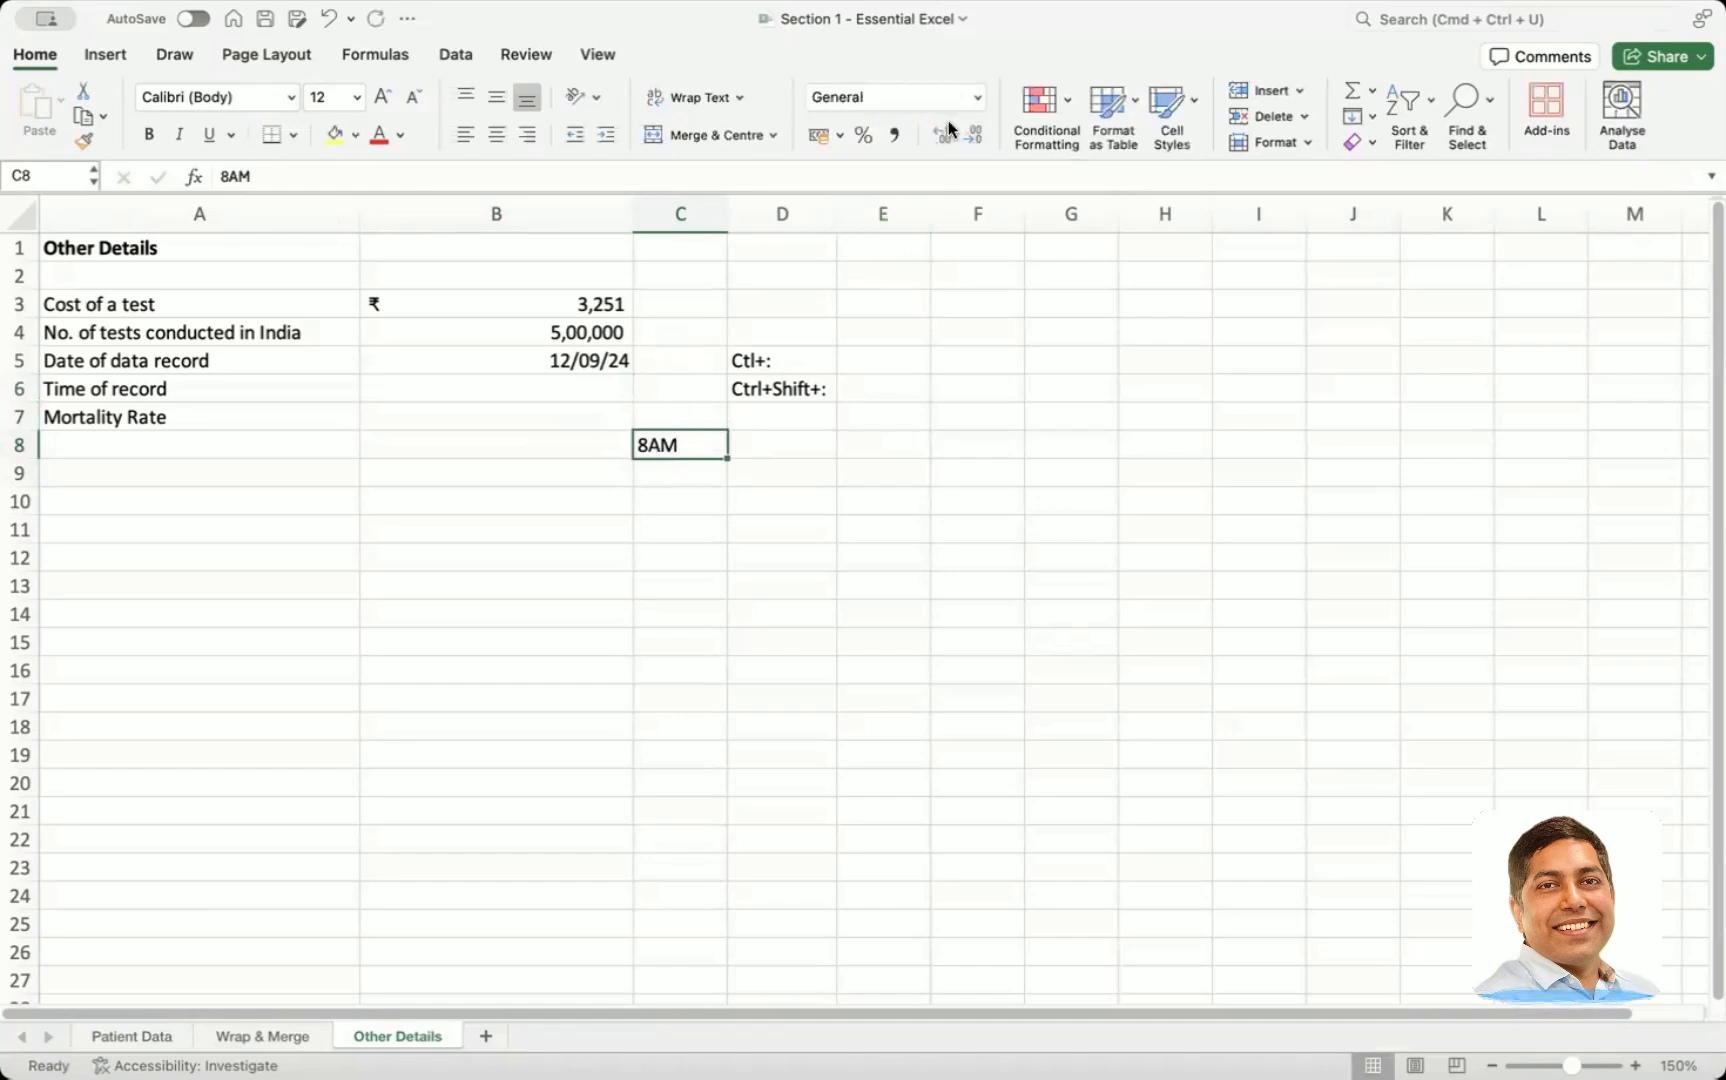
{"action": "left_click", "coordinate": [978, 97]}
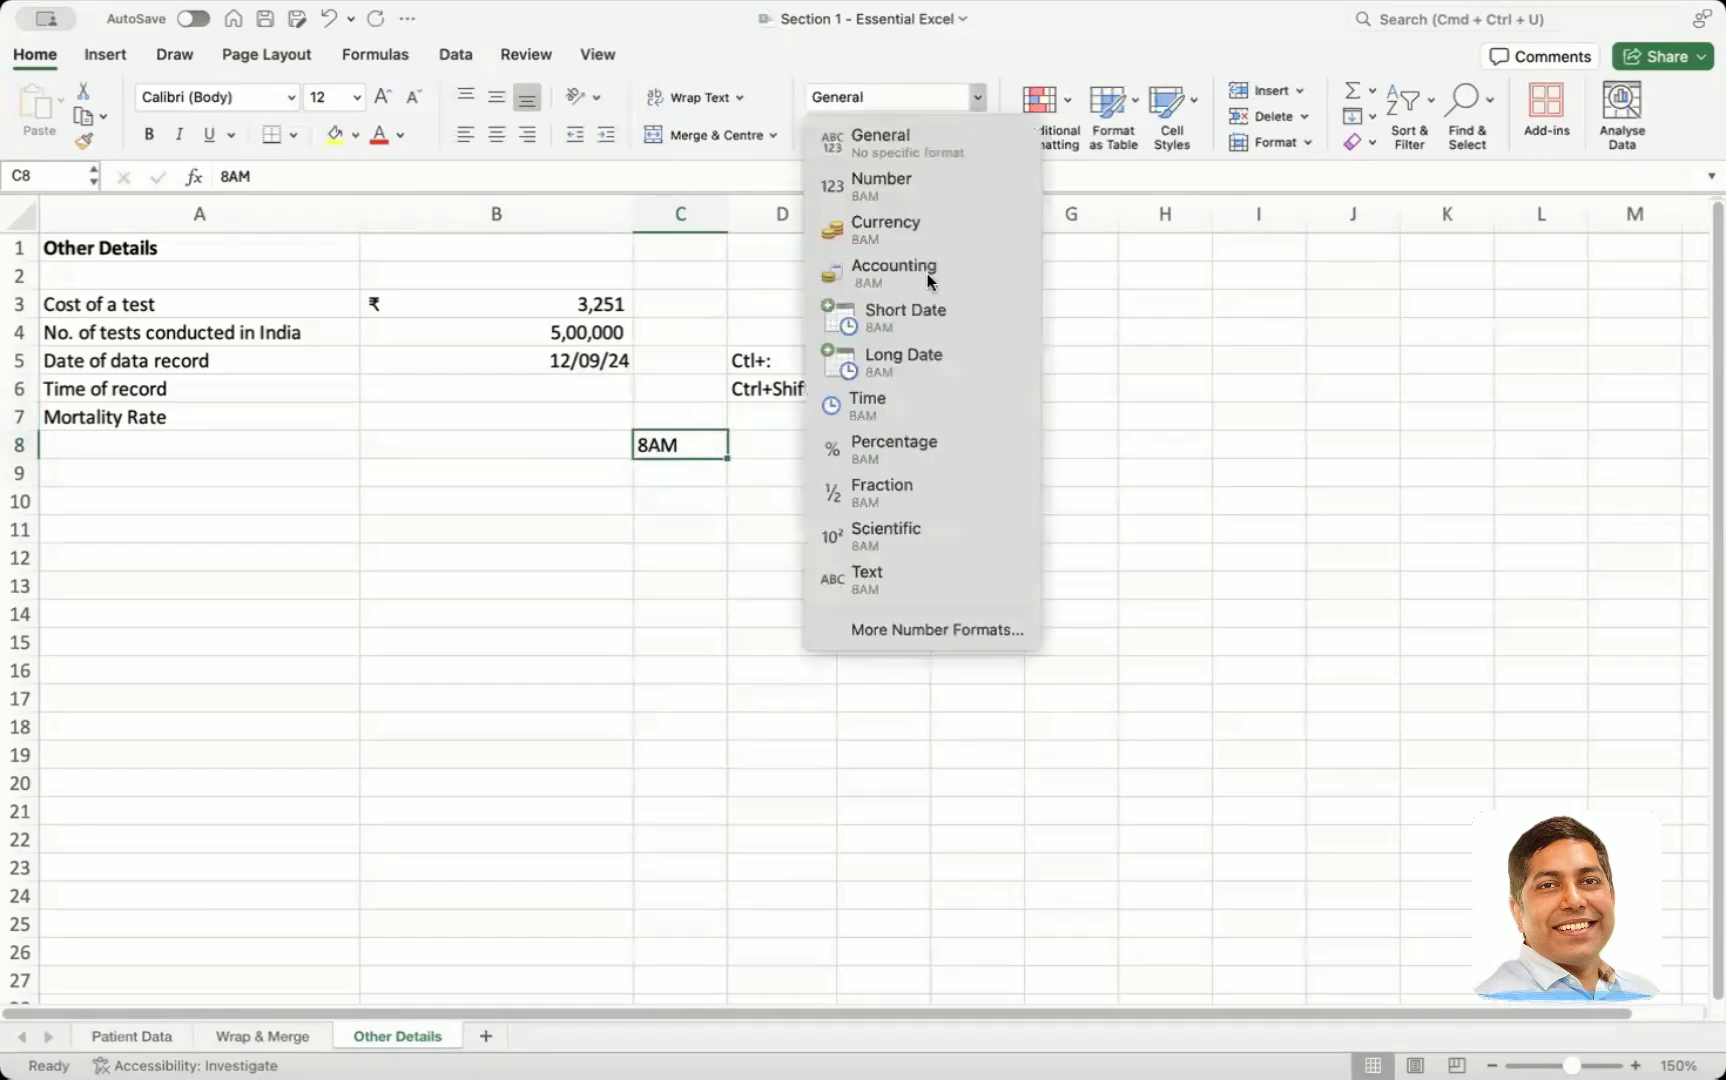
{"action": "left_click", "coordinate": [924, 396]}
{"action": "double_click", "coordinate": [678, 444]}
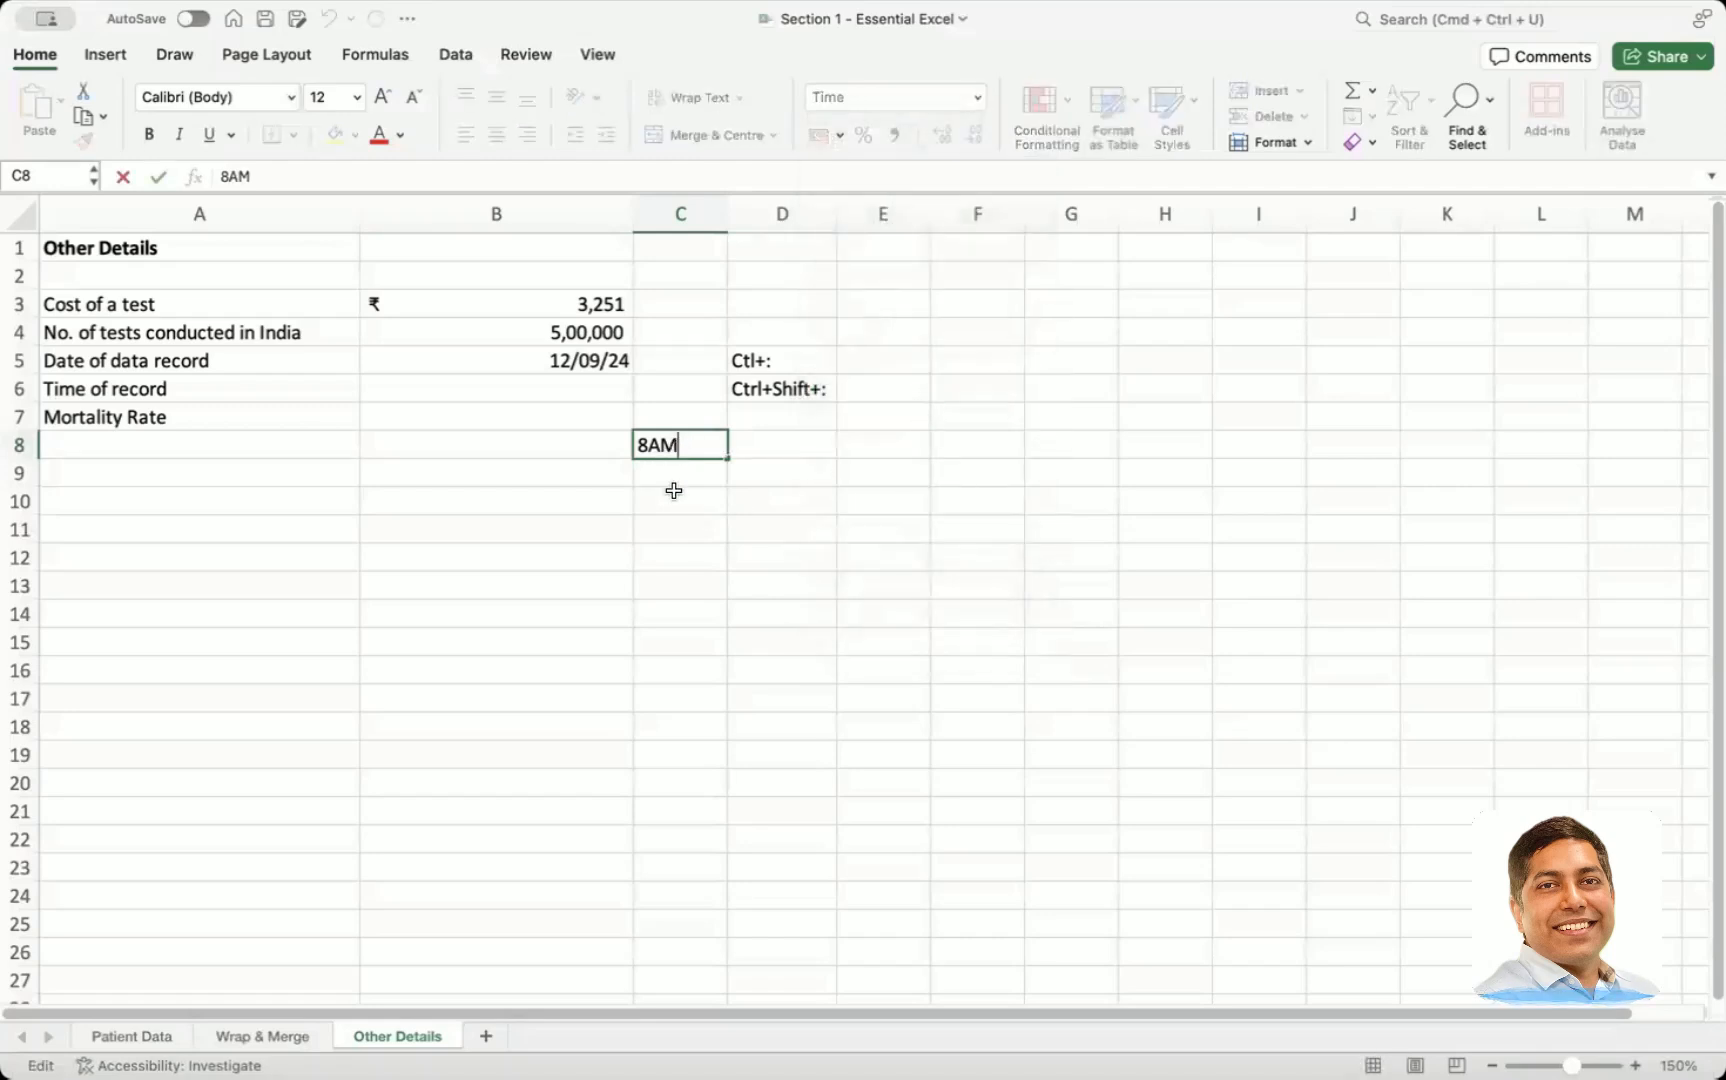
{"action": "key", "text": "Return"}
Clear the 8AM trial text from C8
{"action": "left_click", "coordinate": [665, 444]}
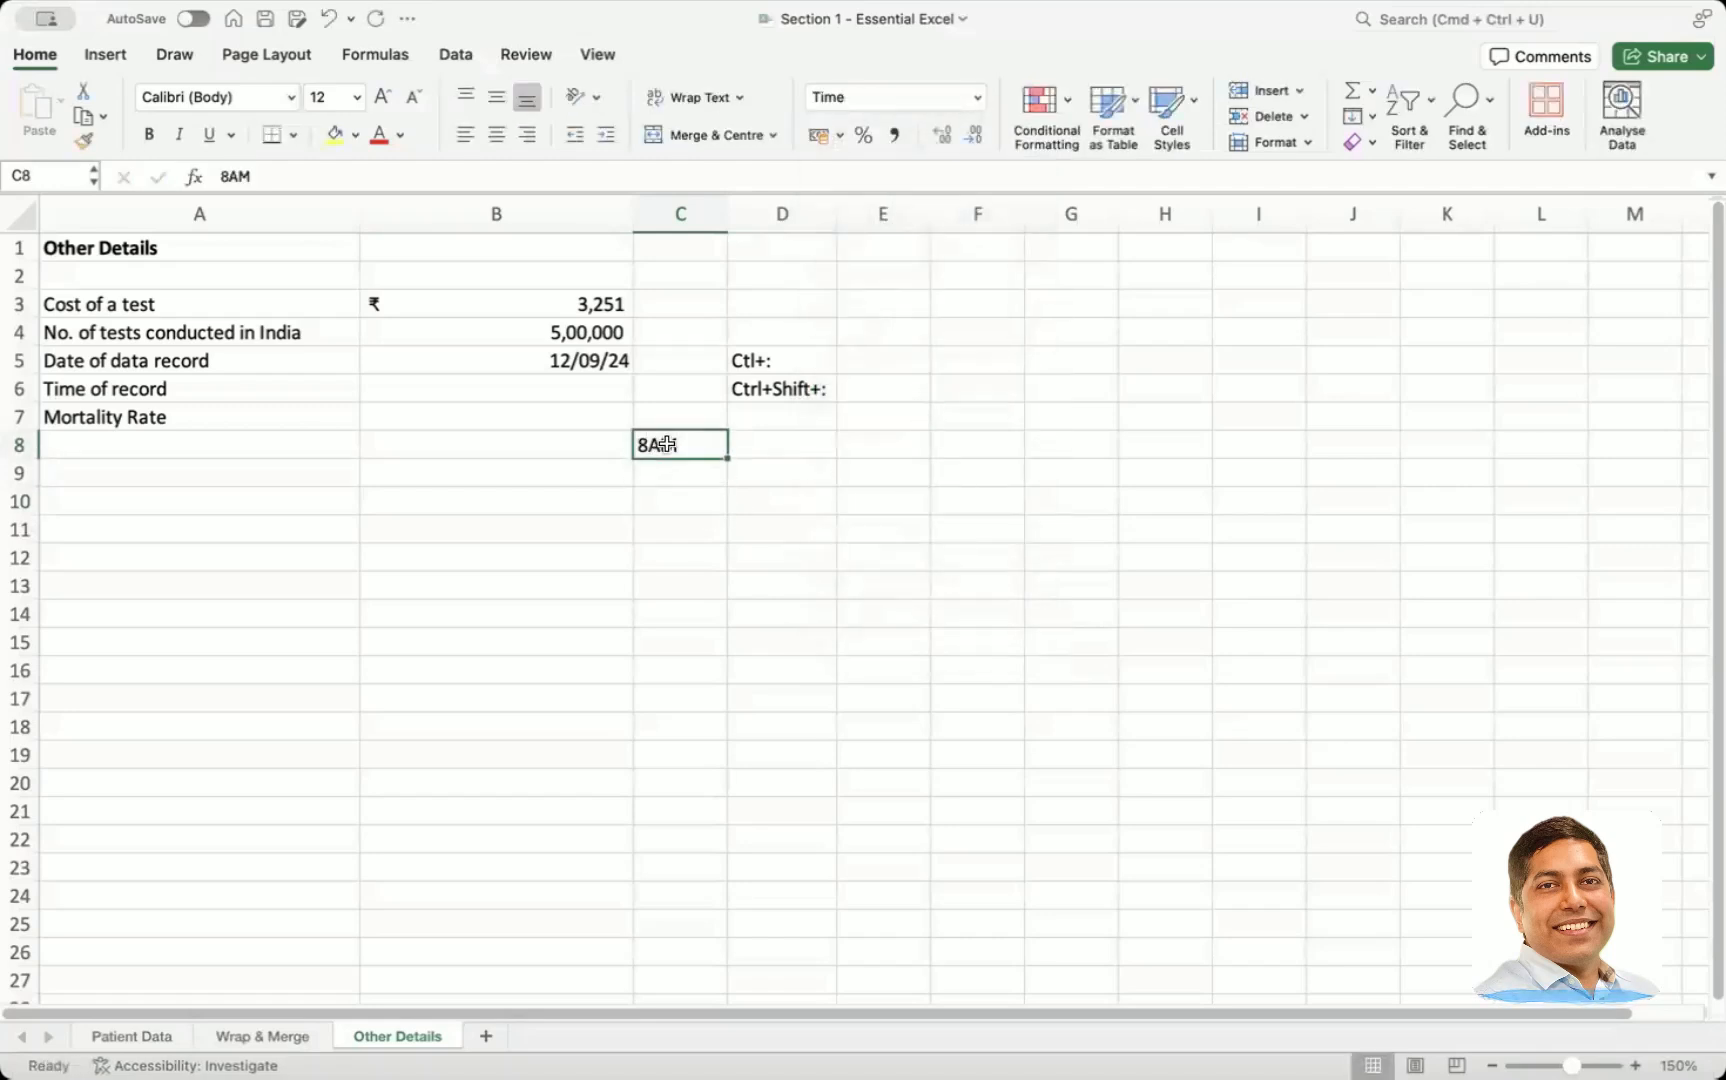
{"action": "double_click", "coordinate": [641, 444]}
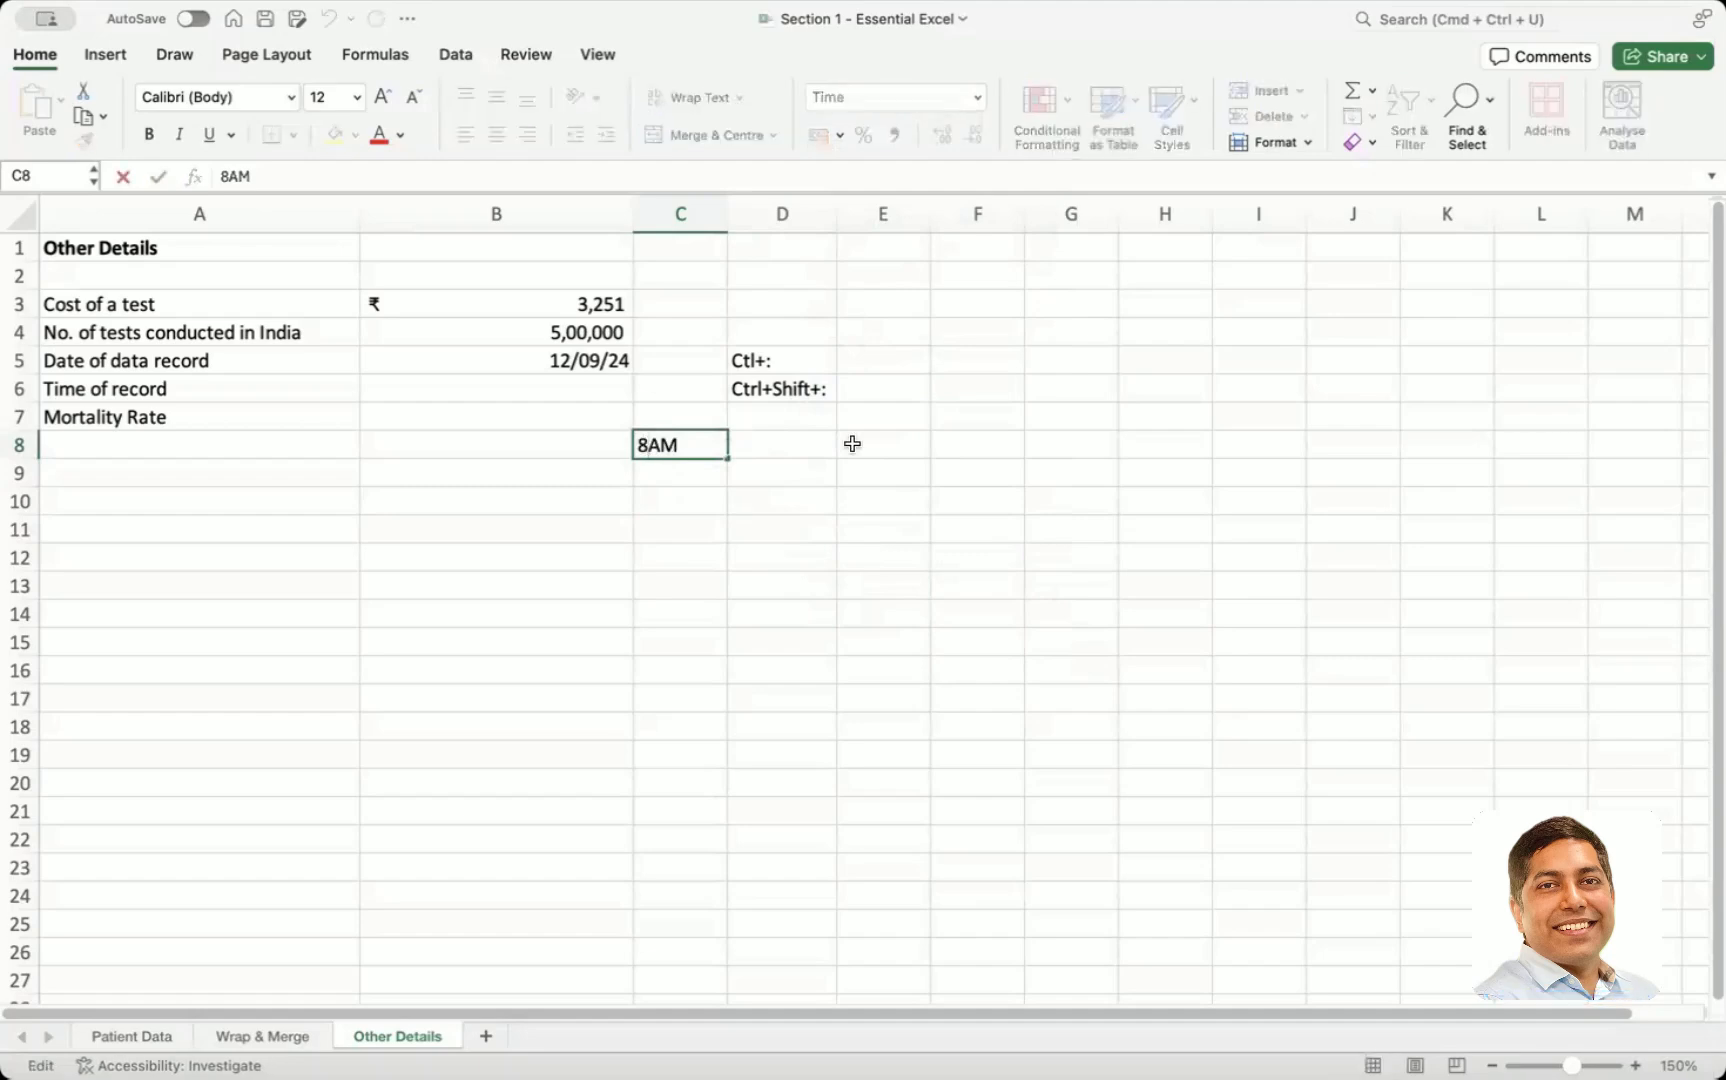
{"action": "key", "text": "BackSpace"}
{"action": "key", "text": "BackSpace"}
{"action": "key", "text": "BackSpace"}
{"action": "left_click", "coordinate": [709, 499]}
Enter 8:00 as the time of record in B6
{"action": "left_click", "coordinate": [606, 389]}
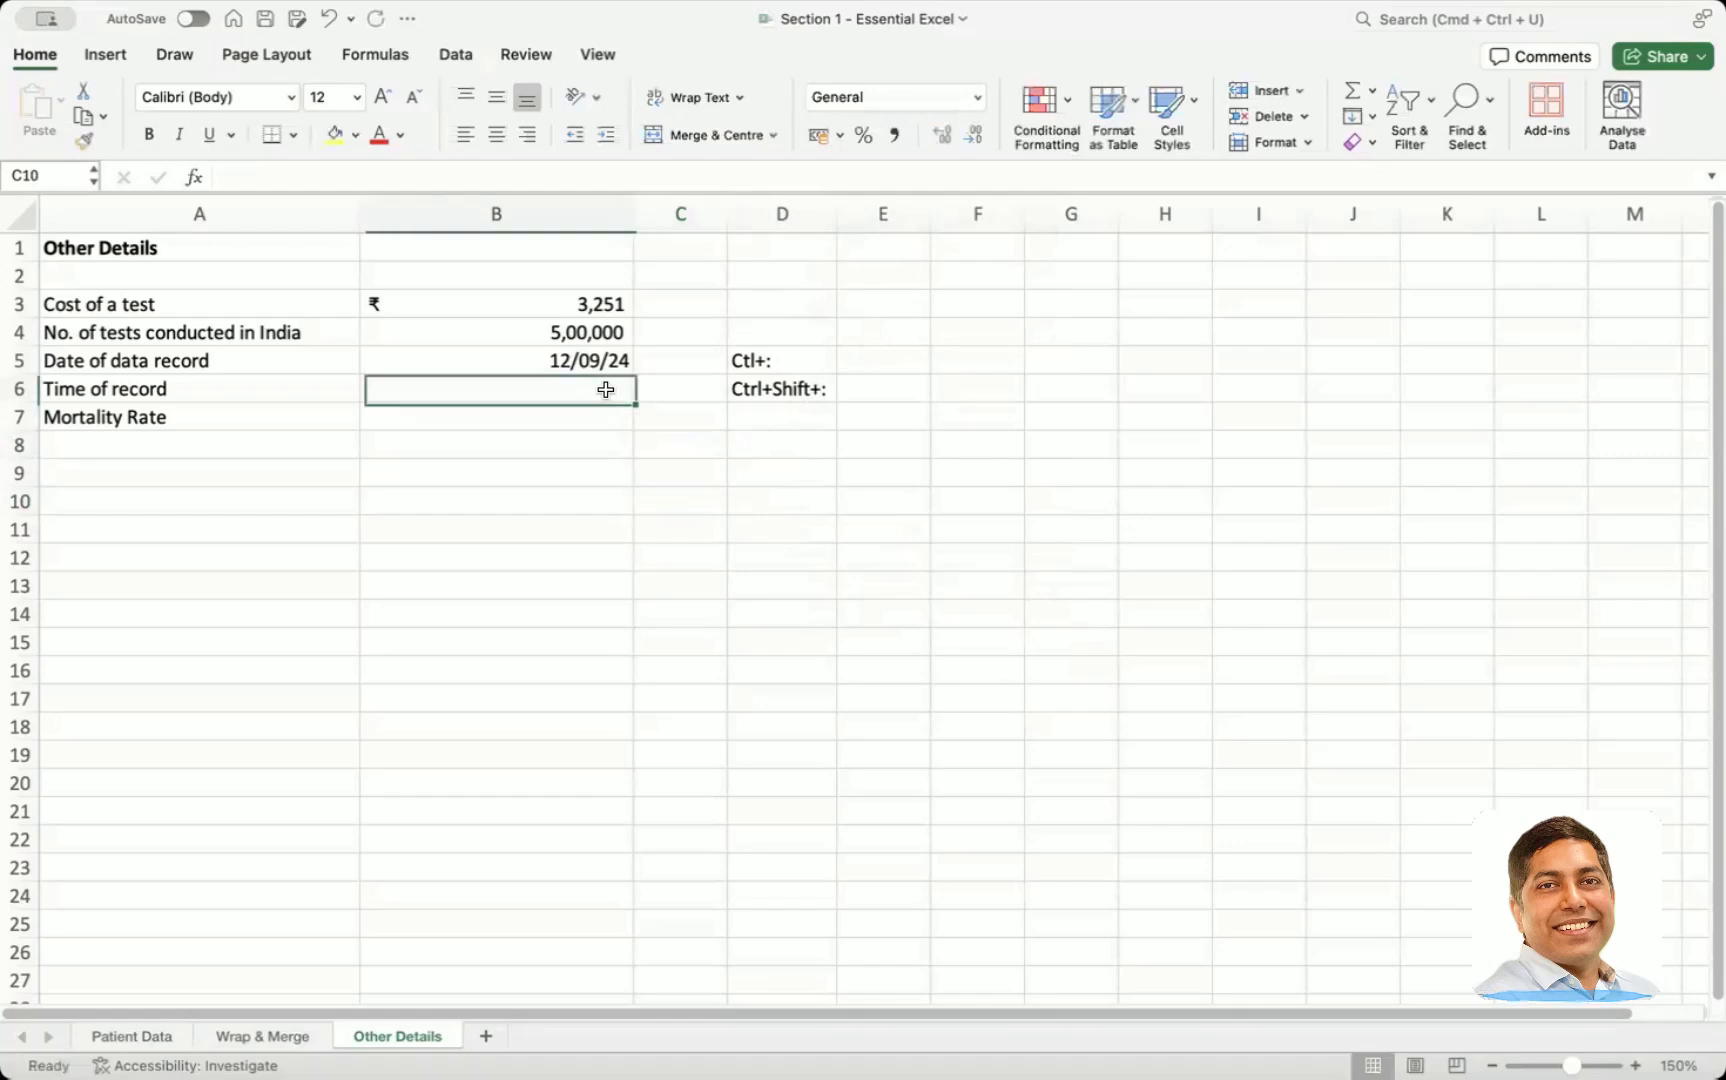
{"action": "type", "text": "8:0"}
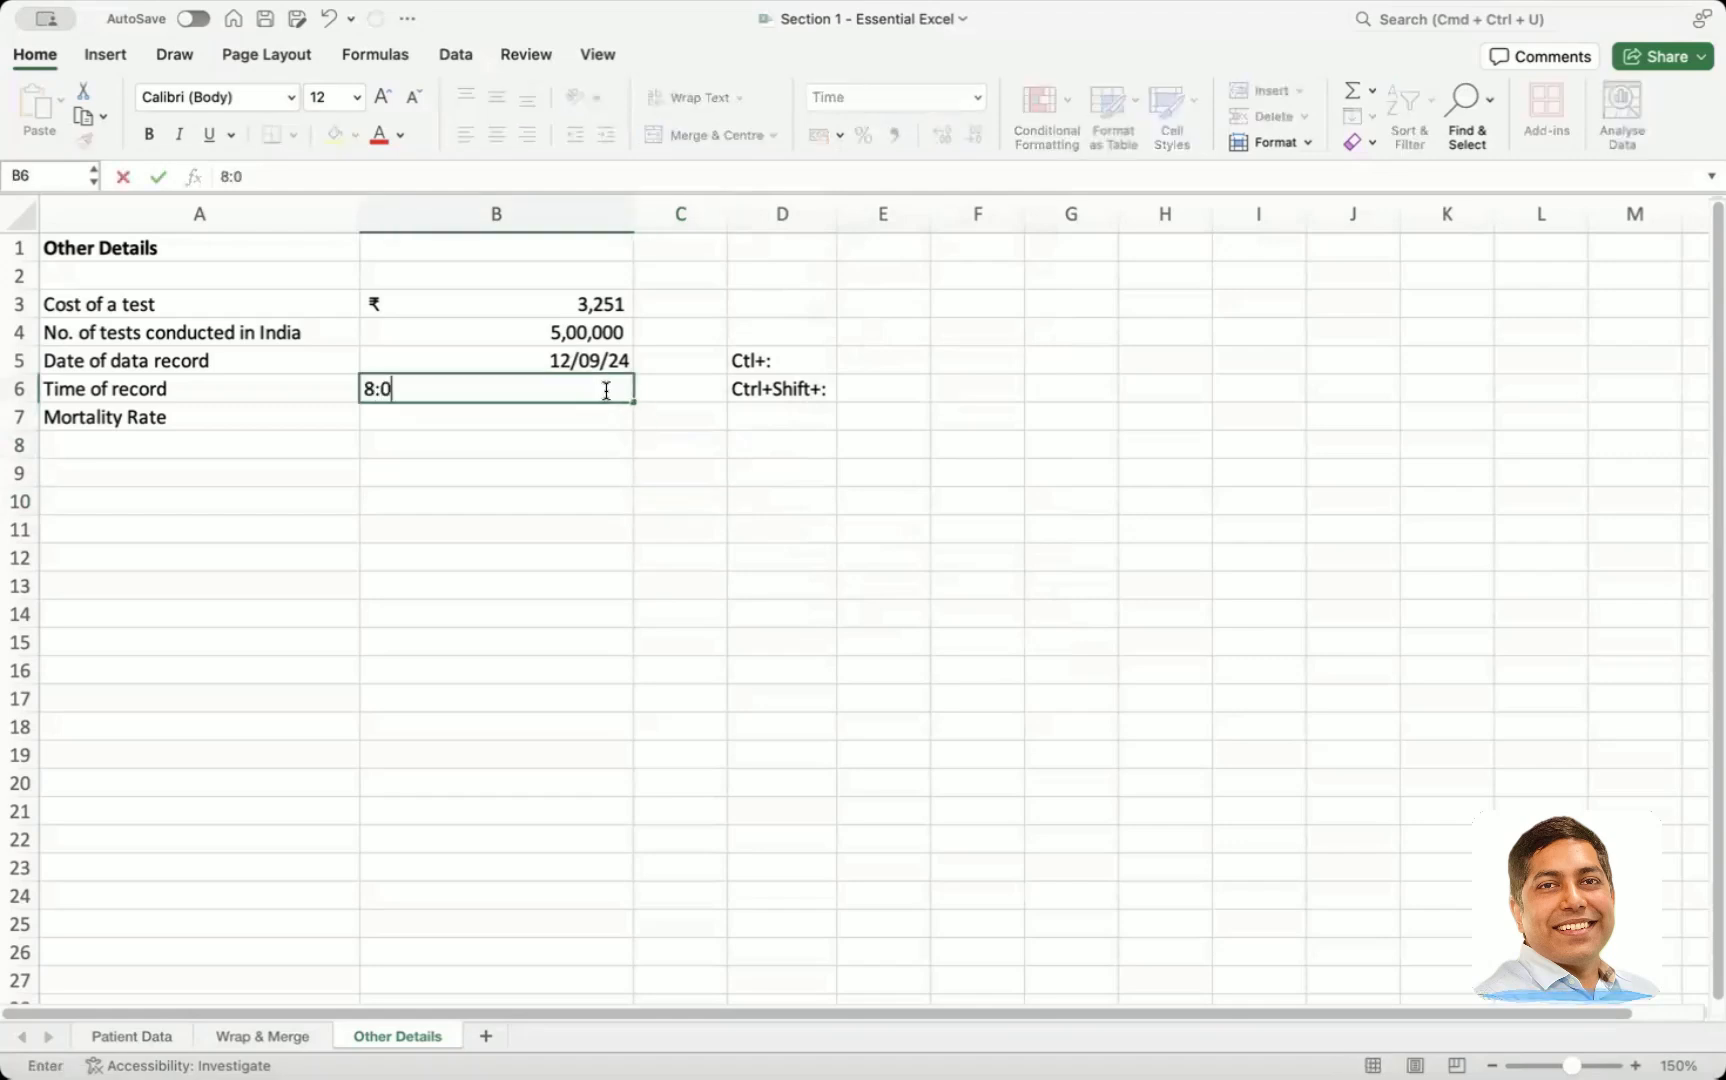
{"action": "type", "text": "0"}
{"action": "key", "text": "Return"}
{"action": "key", "text": "Return"}
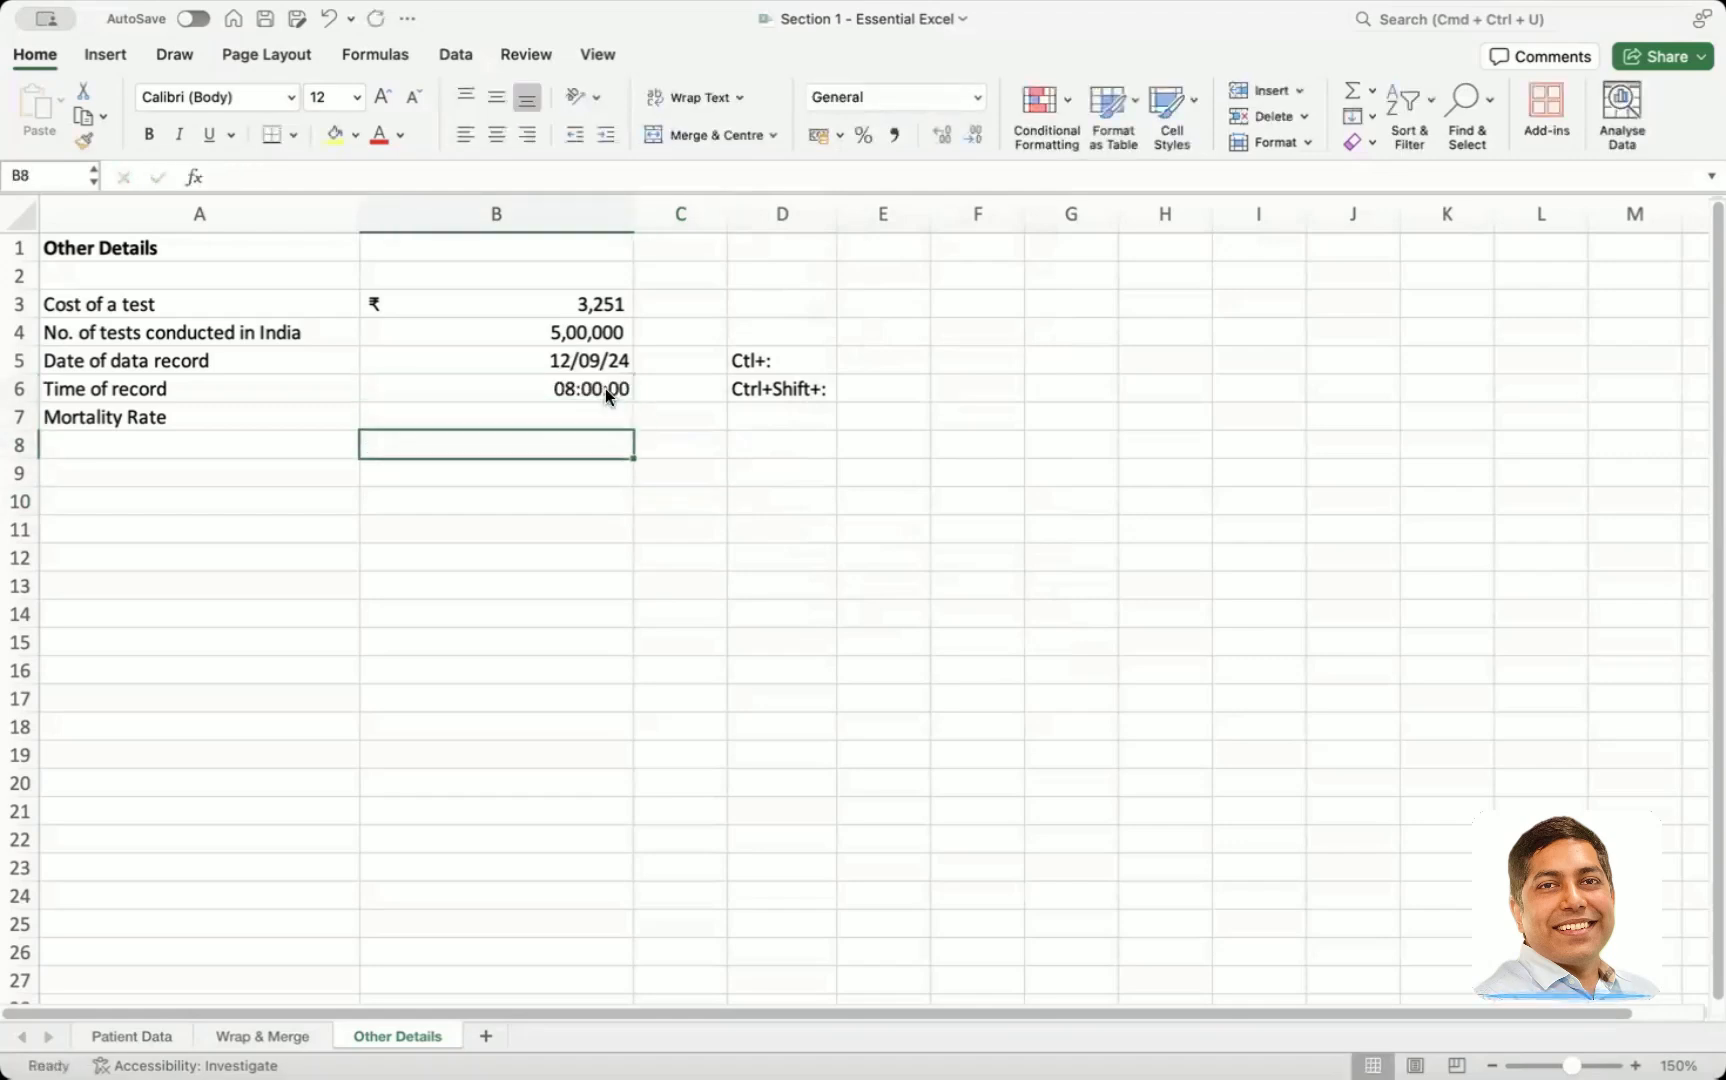
Enter 2 as the mortality rate in B7
{"action": "key", "text": "Up"}
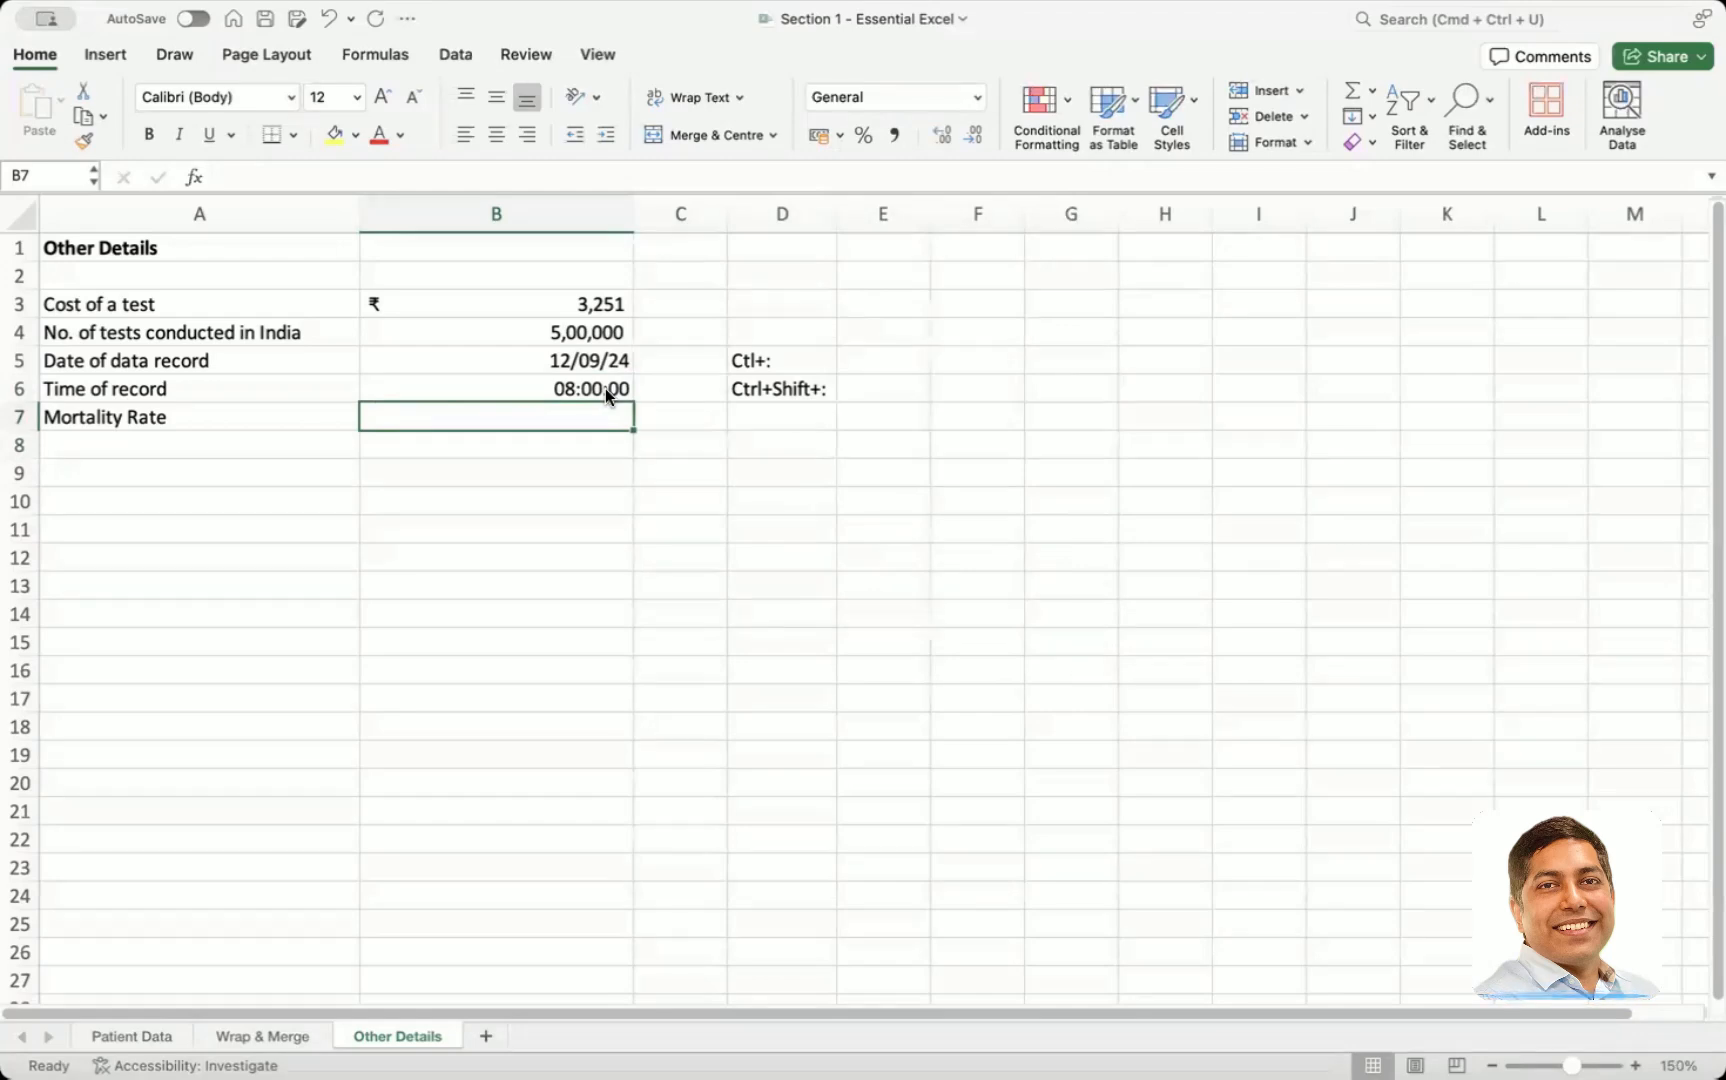
{"action": "type", "text": "2"}
{"action": "key", "text": "Return"}
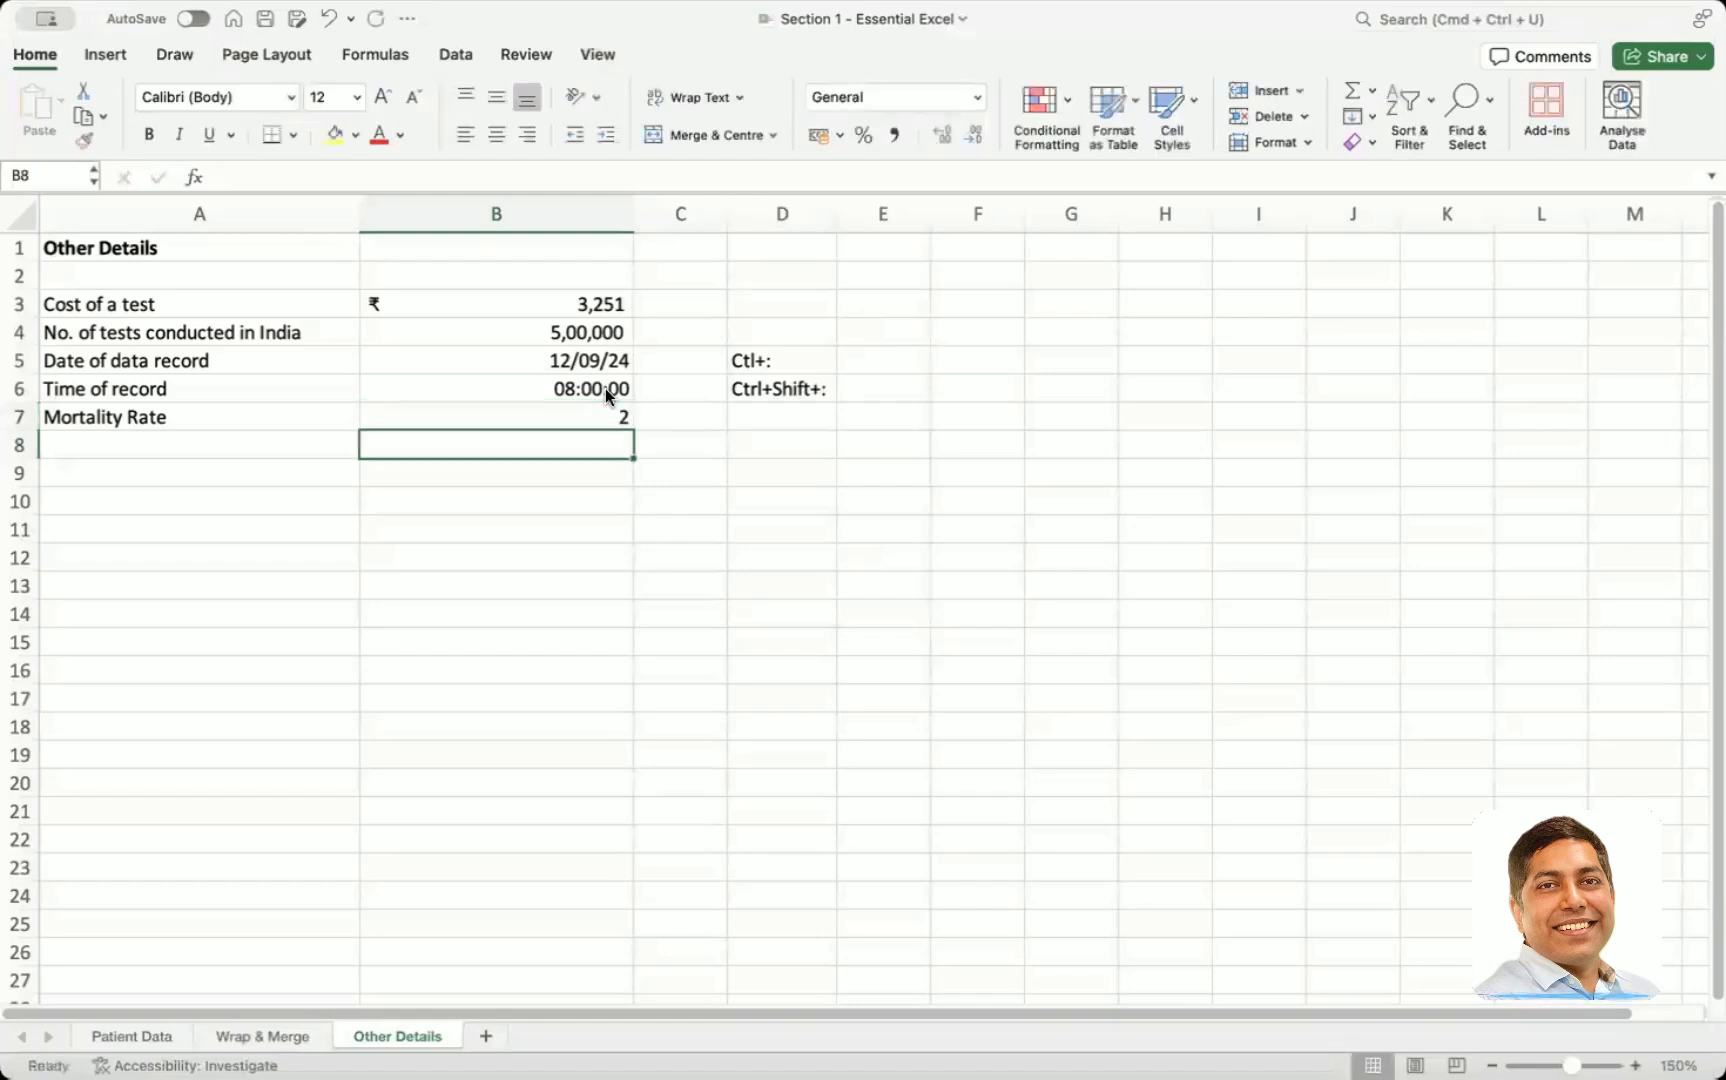
Change the mortality rate in B7 to 2% by adding the percent sign to the value
{"action": "key", "text": "Up"}
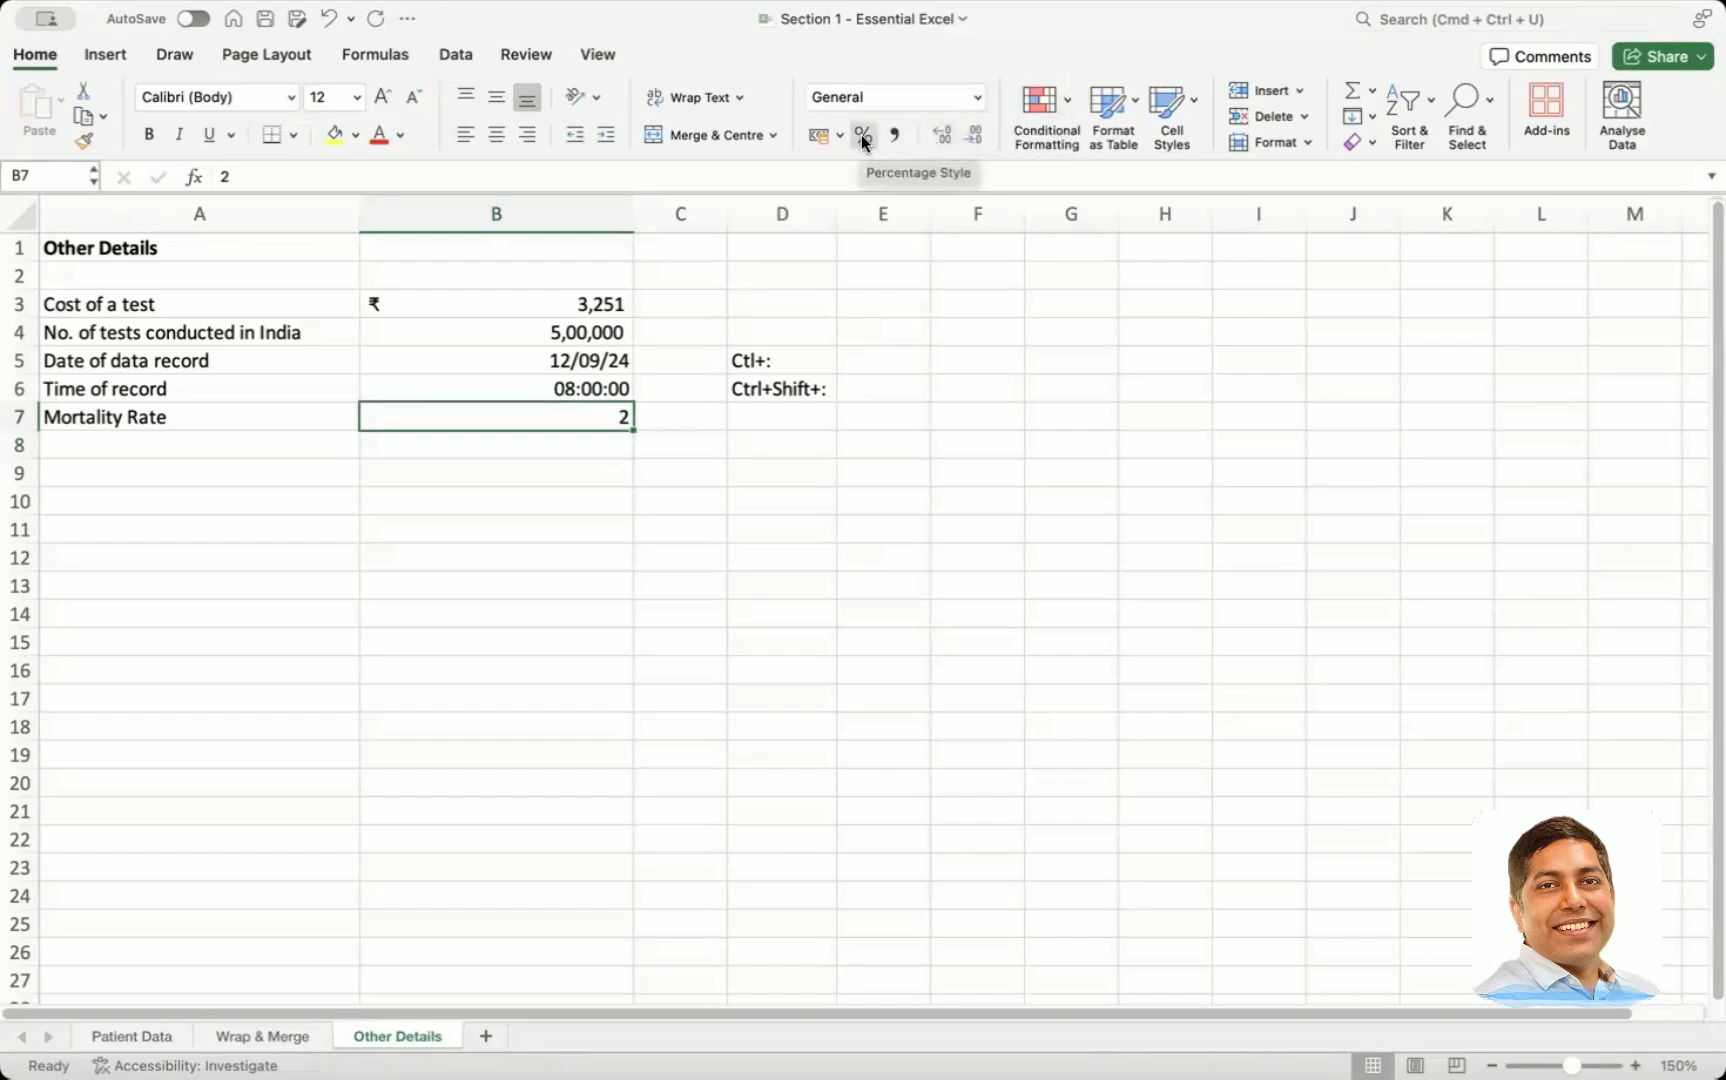
{"action": "double_click", "coordinate": [619, 418]}
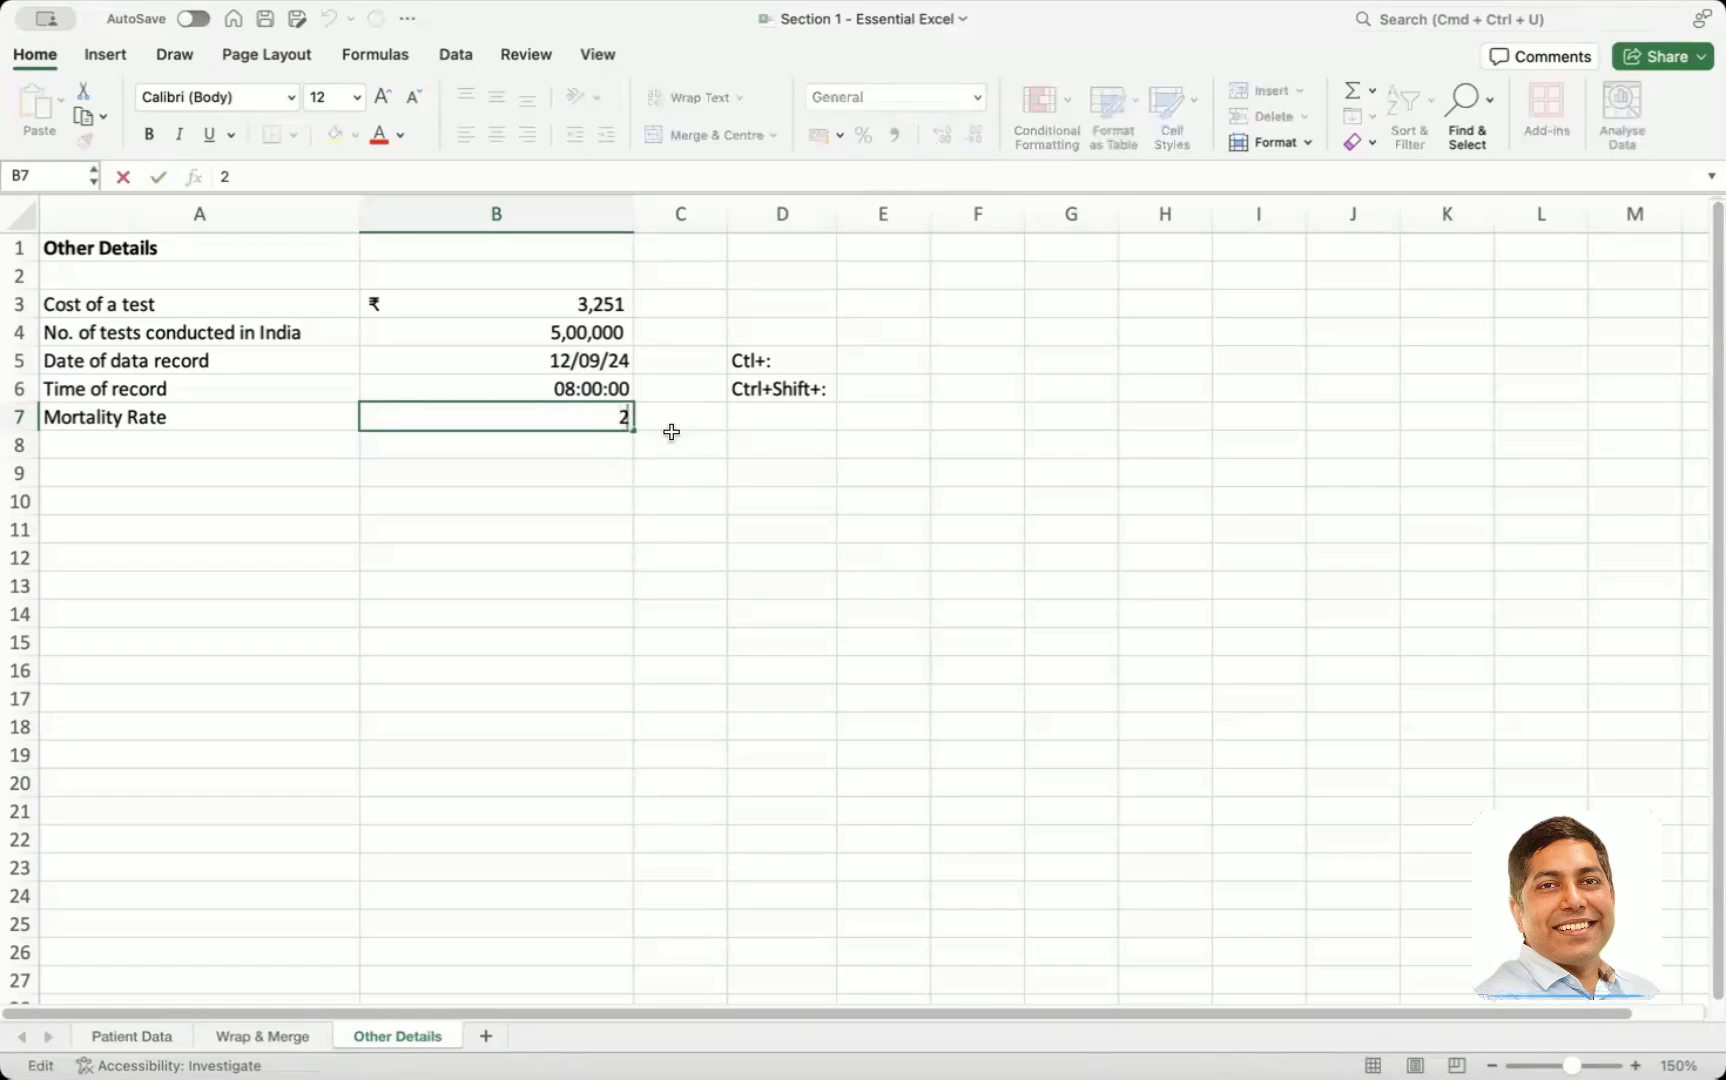
{"action": "type", "text": "%"}
{"action": "key", "text": "Return"}
{"action": "key", "text": "Up"}
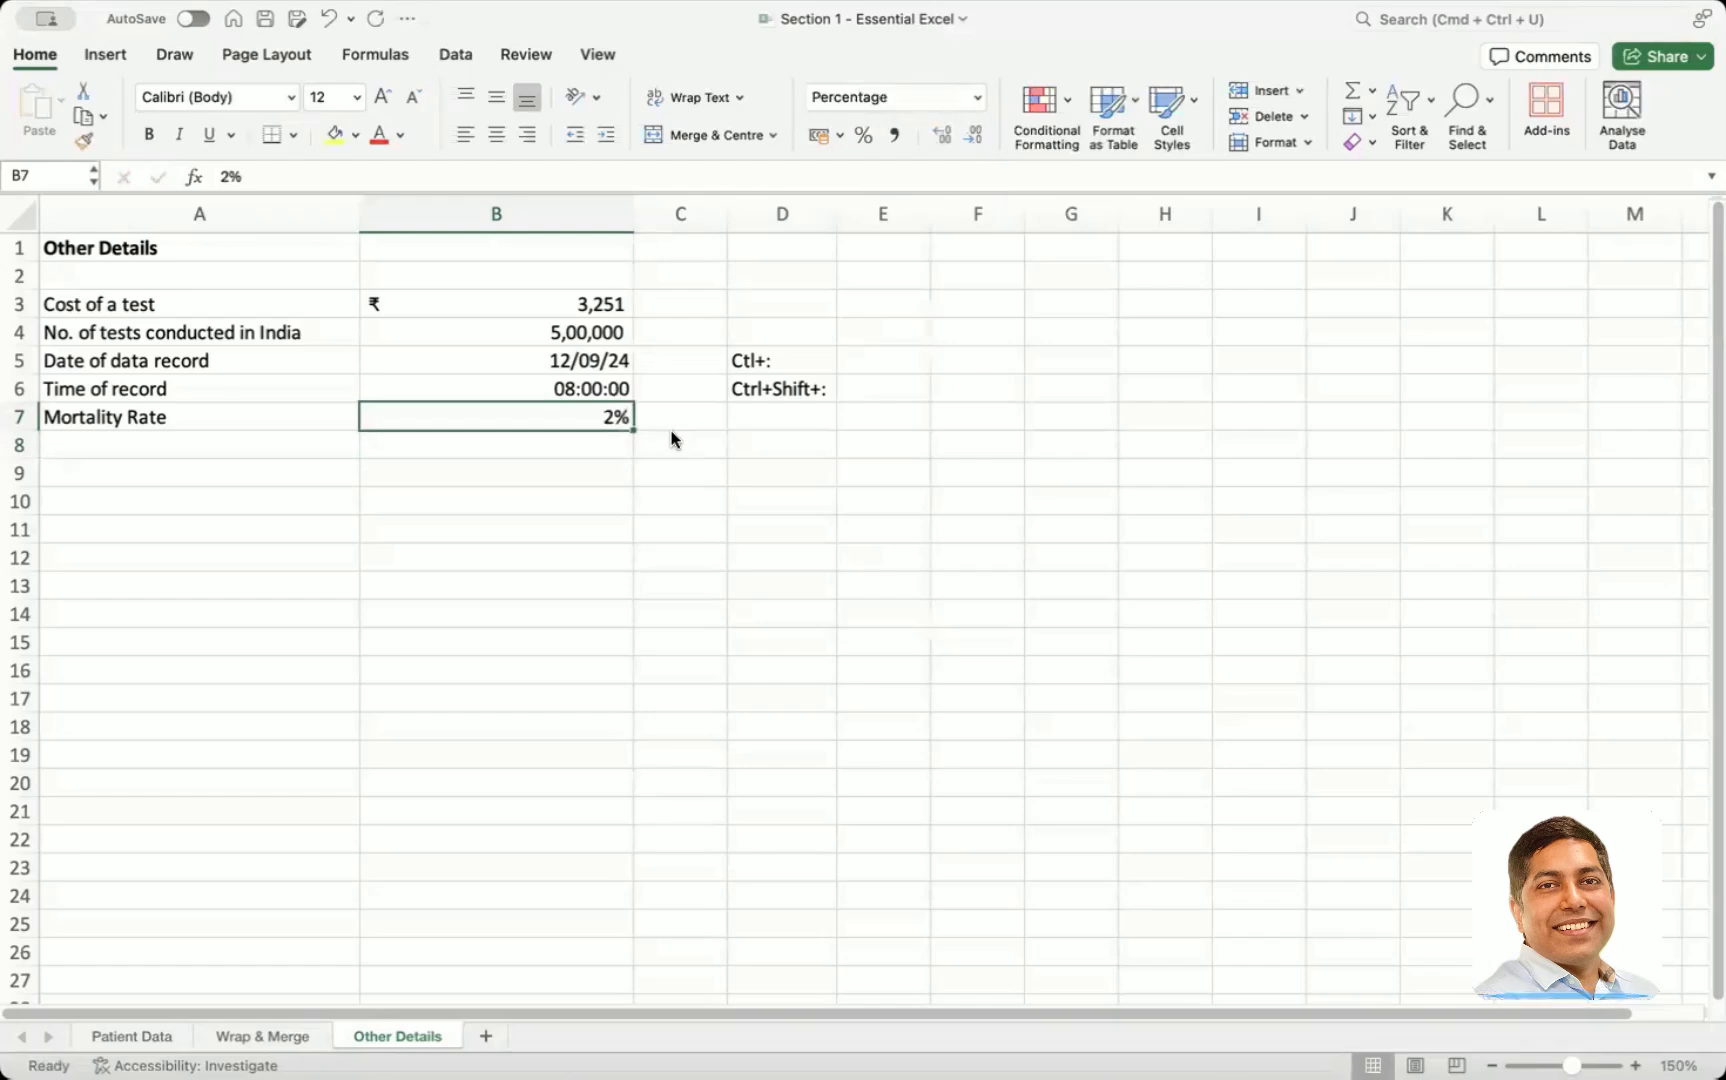
Clear the mortality rate value from B7
{"action": "key", "text": "F2"}
{"action": "key", "text": "BackSpace"}
{"action": "key", "text": "BackSpace"}
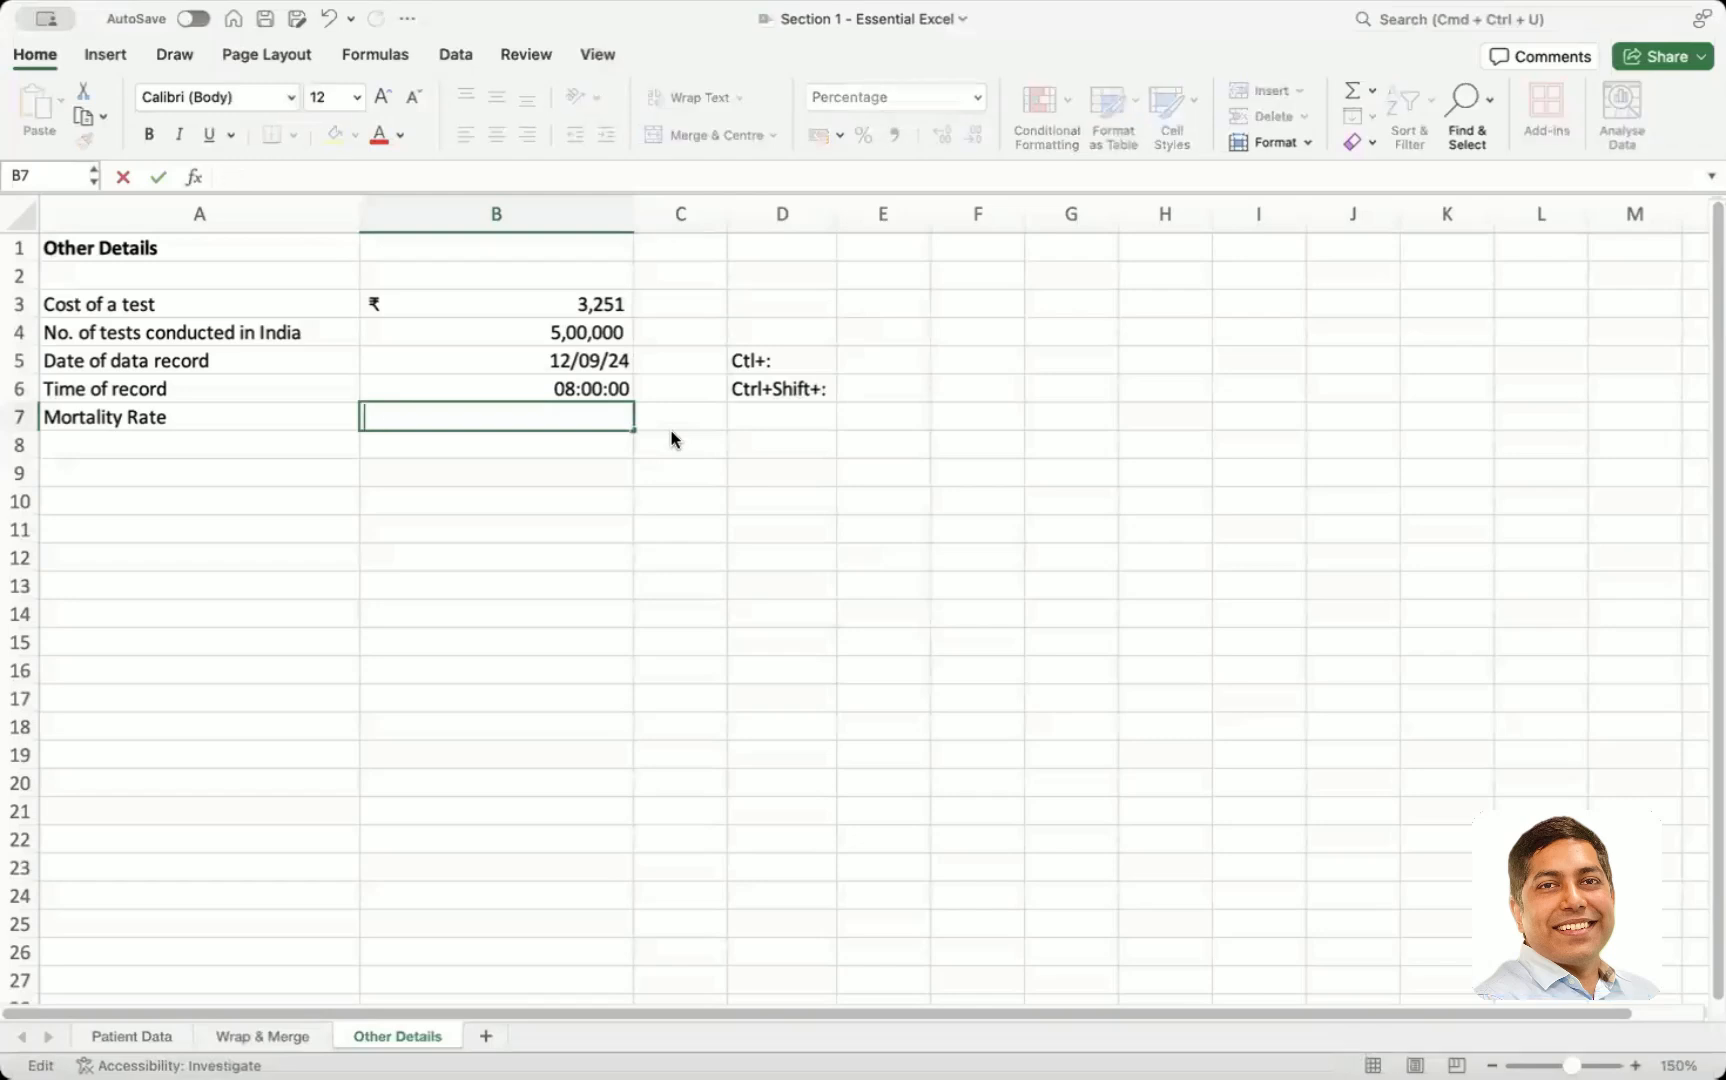
{"action": "key", "text": "Return"}
Enter 2 in B8, try the Percentage style on it, and undo that formatting
{"action": "type", "text": "2"}
{"action": "key", "text": "Return"}
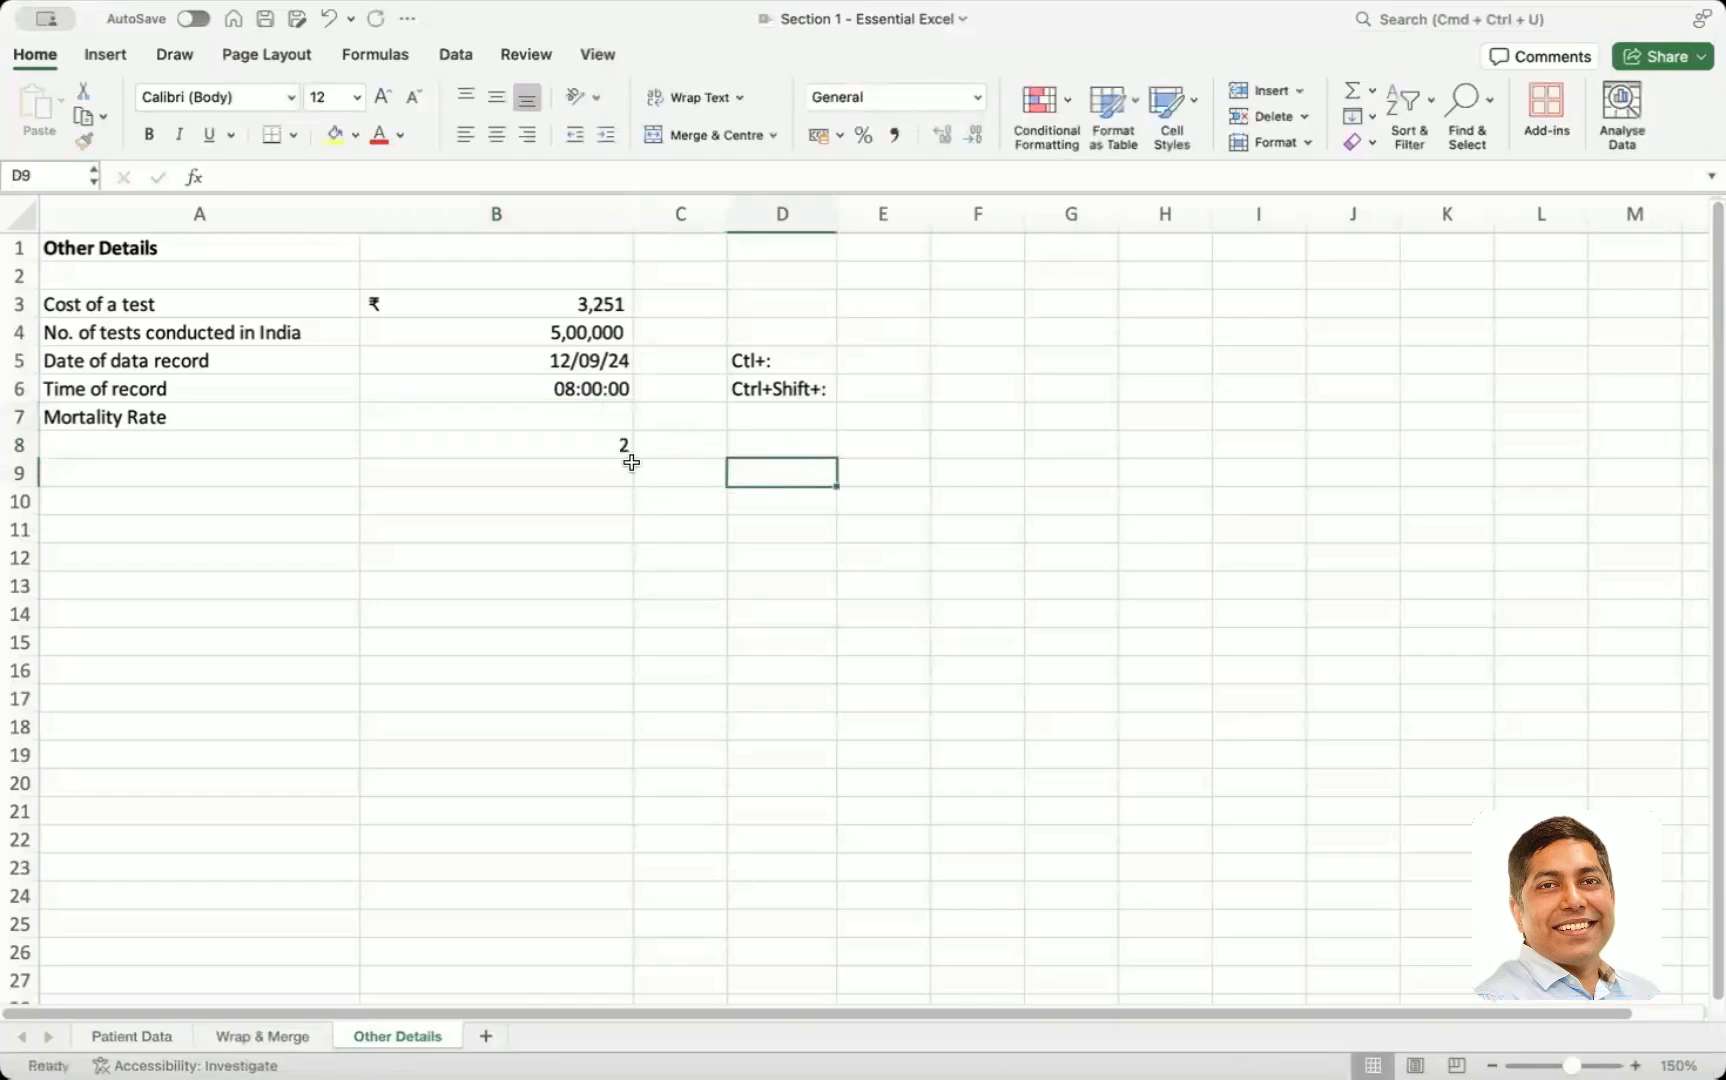
{"action": "key", "text": "Up"}
{"action": "left_click", "coordinate": [864, 135]}
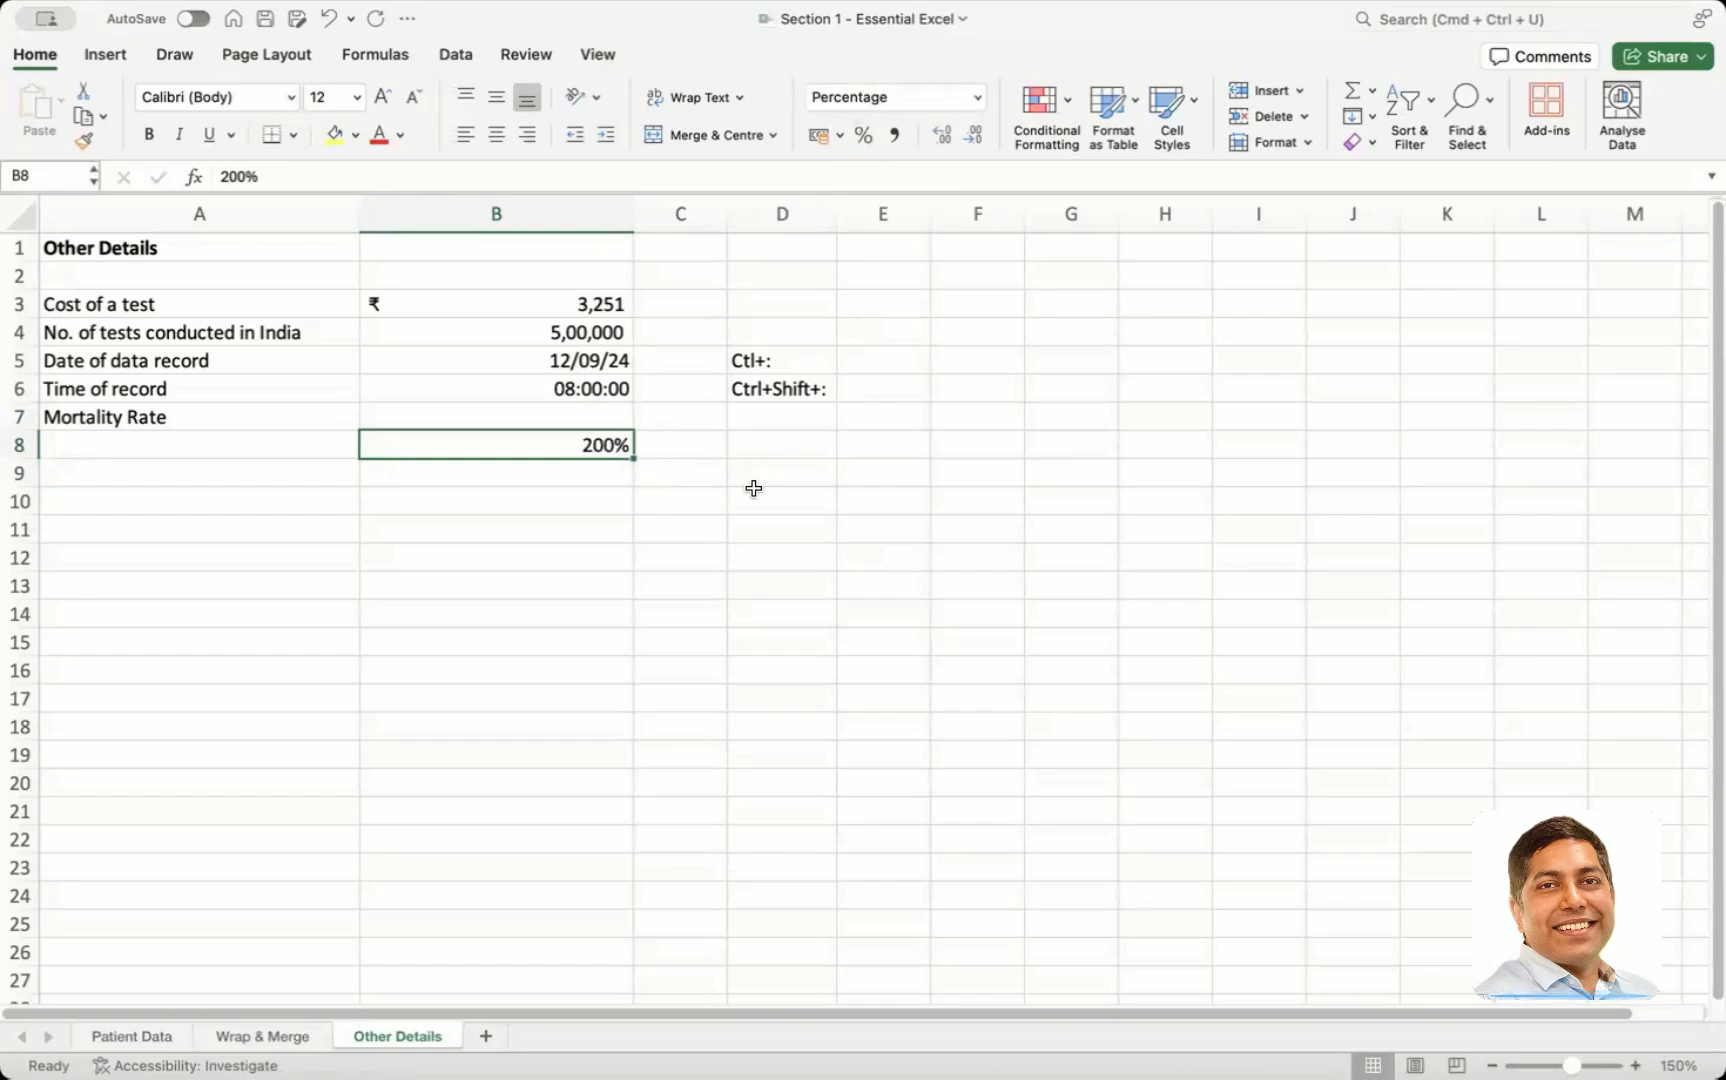
{"action": "key", "text": "super+z"}
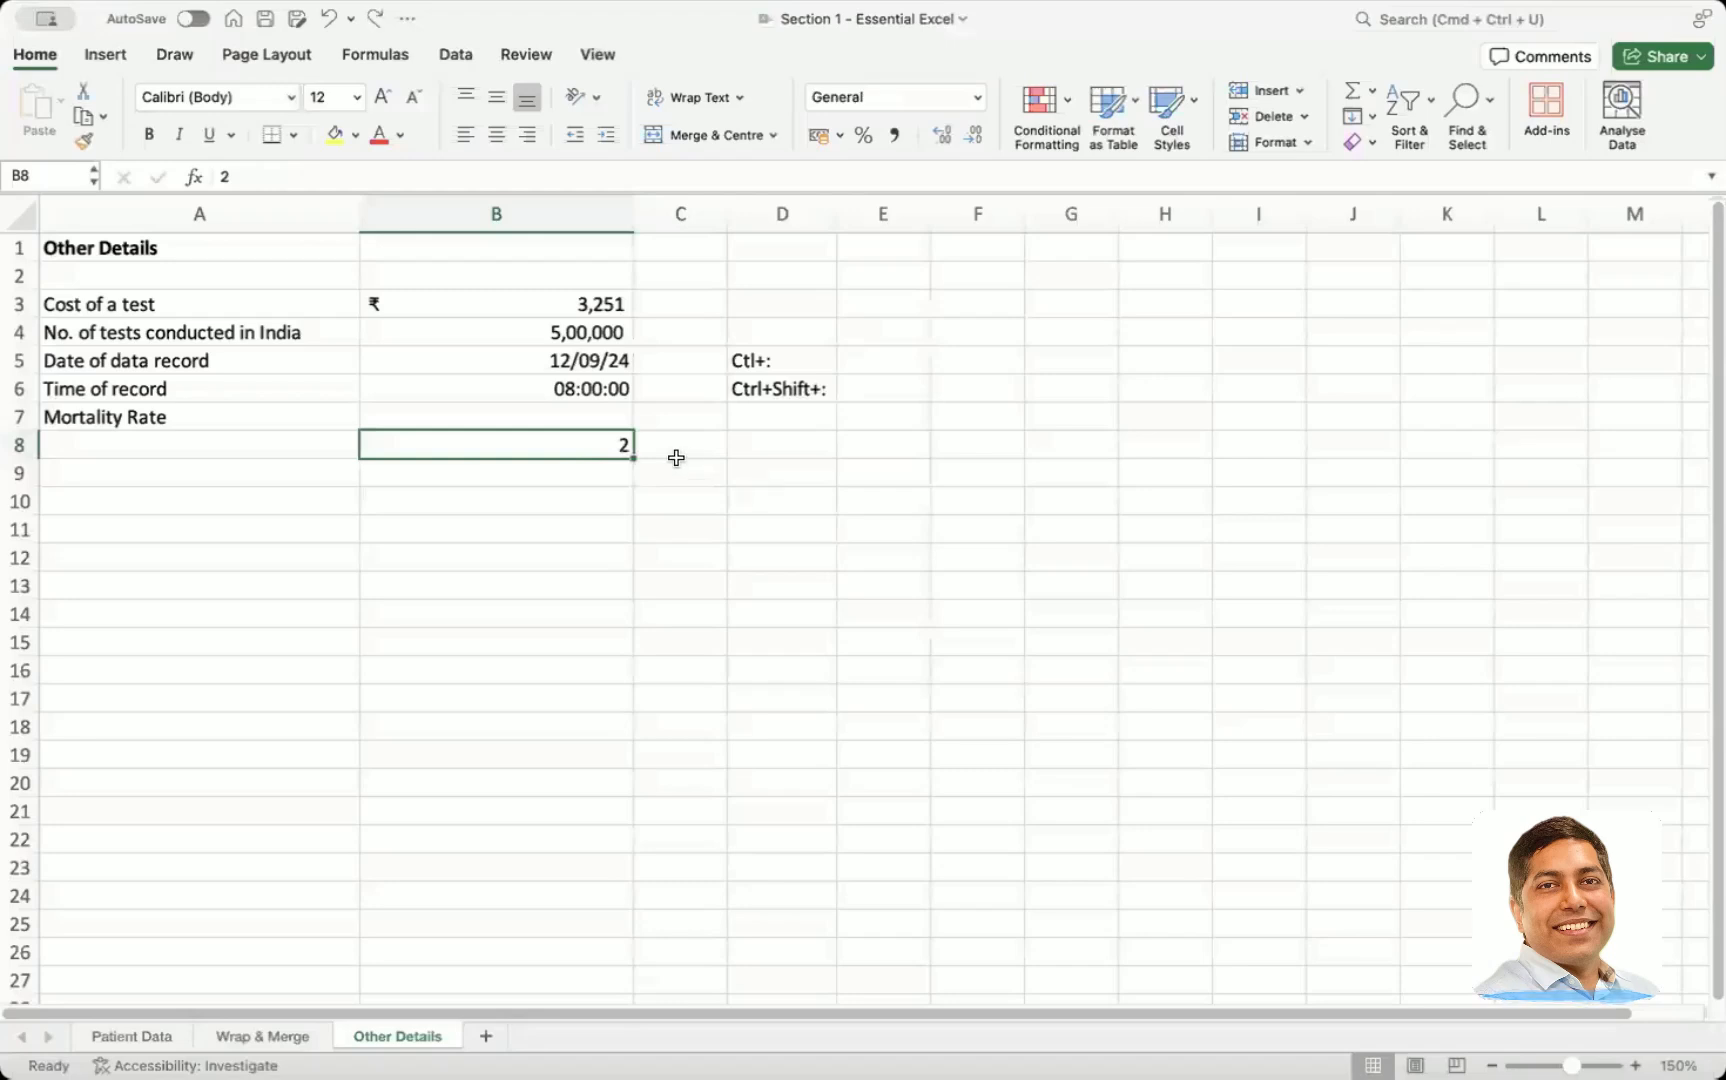
Replace the trial value in B8 with 0.02 and apply the Percentage style
{"action": "key", "text": "Delete"}
{"action": "type", "text": "0.02"}
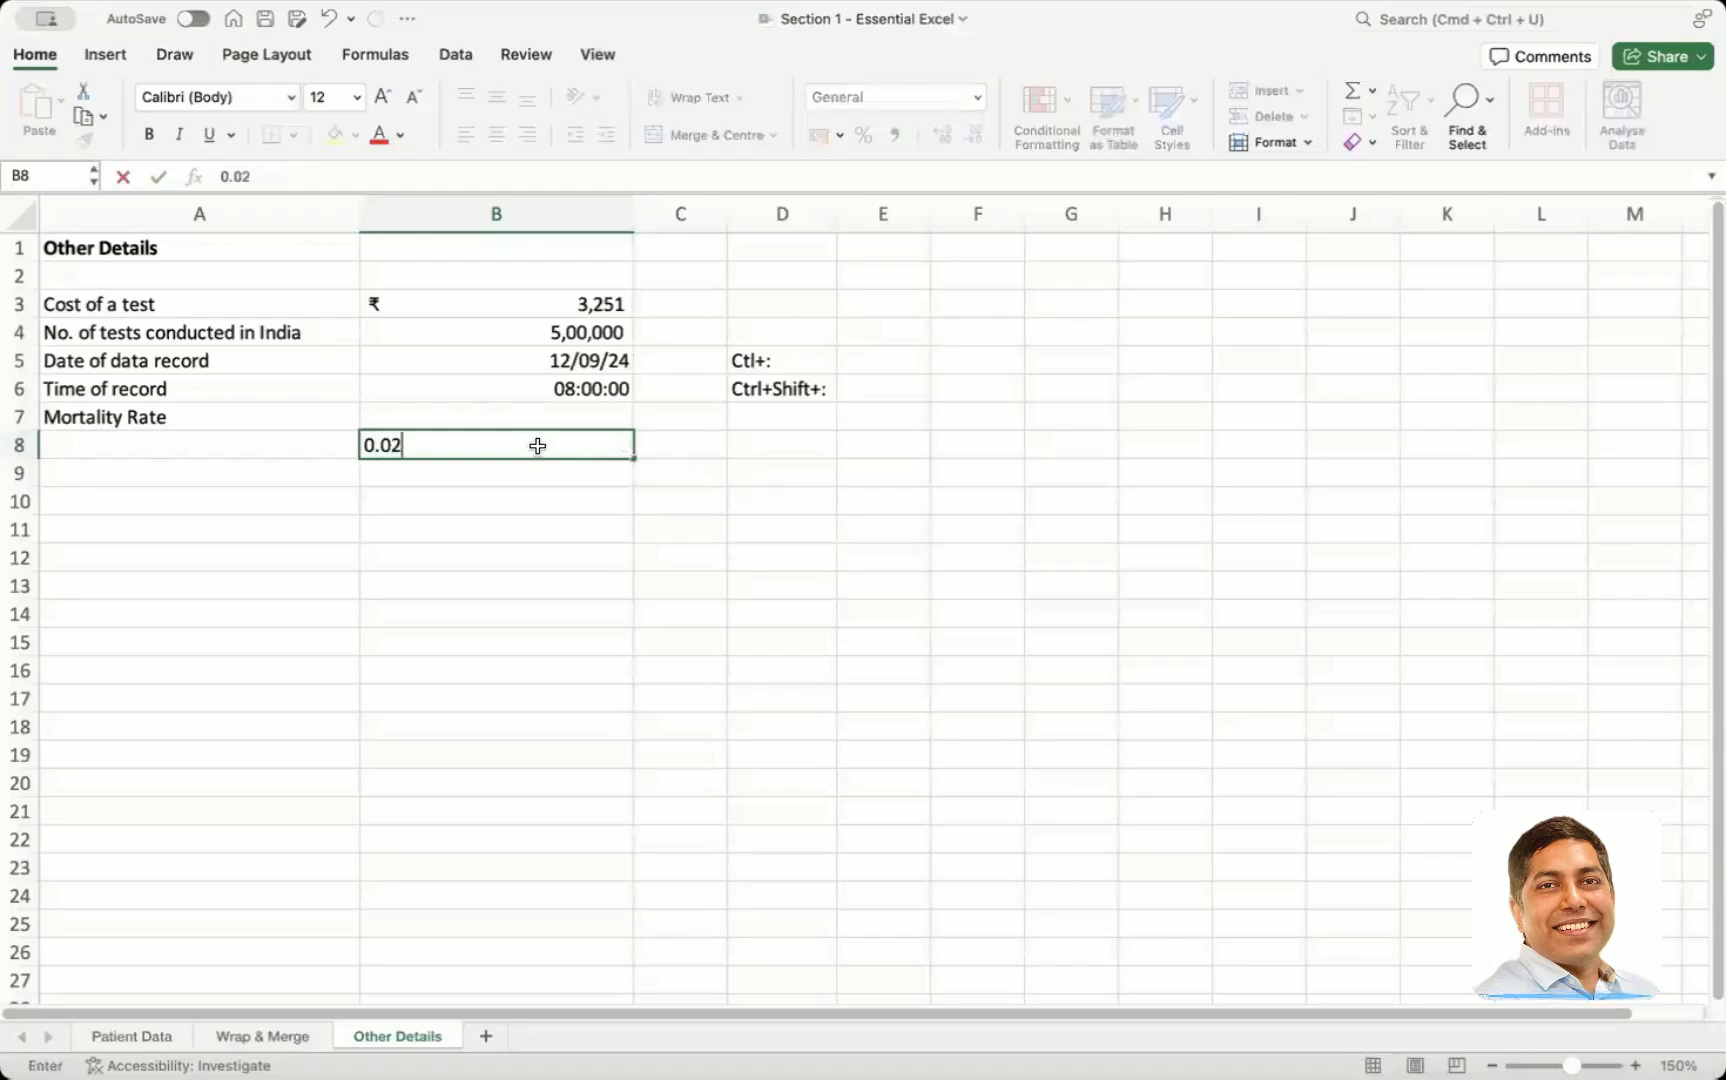
{"action": "key", "text": "Return"}
{"action": "key", "text": "Return"}
{"action": "left_click", "coordinate": [580, 450]}
{"action": "left_click", "coordinate": [863, 134]}
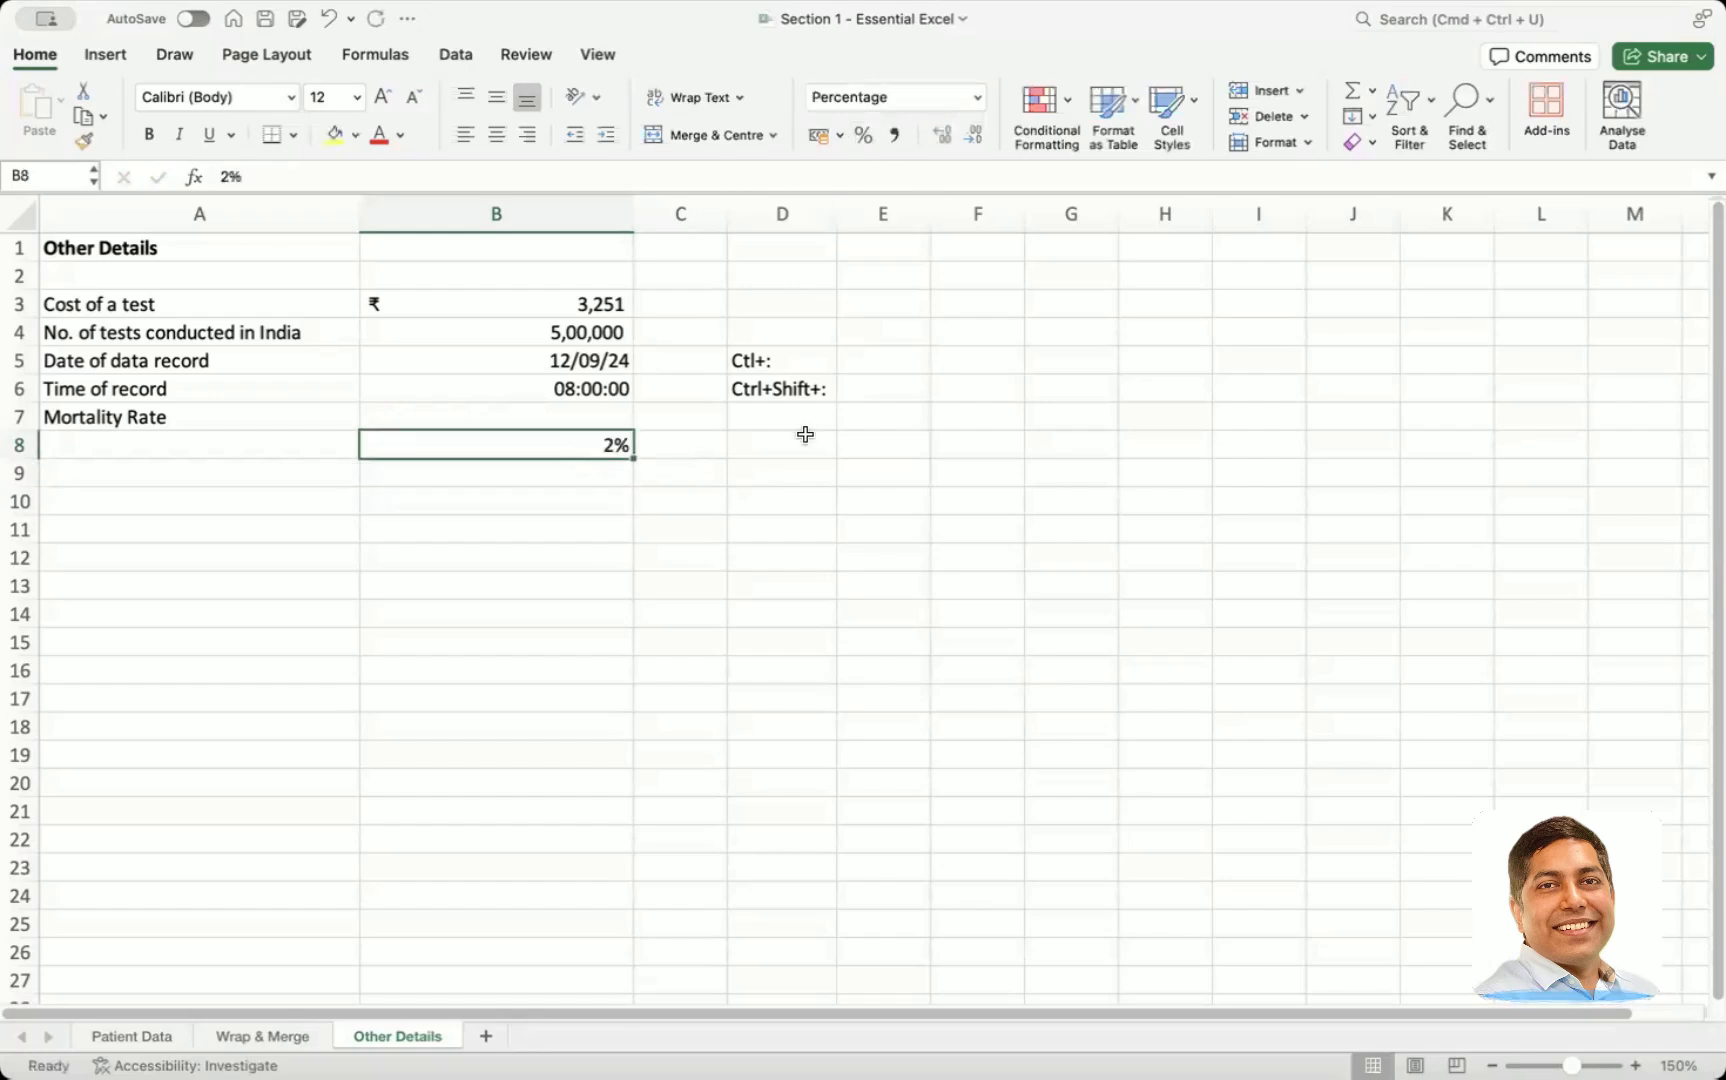
Clear the trial percentage from B8
{"action": "key", "text": "super+a"}
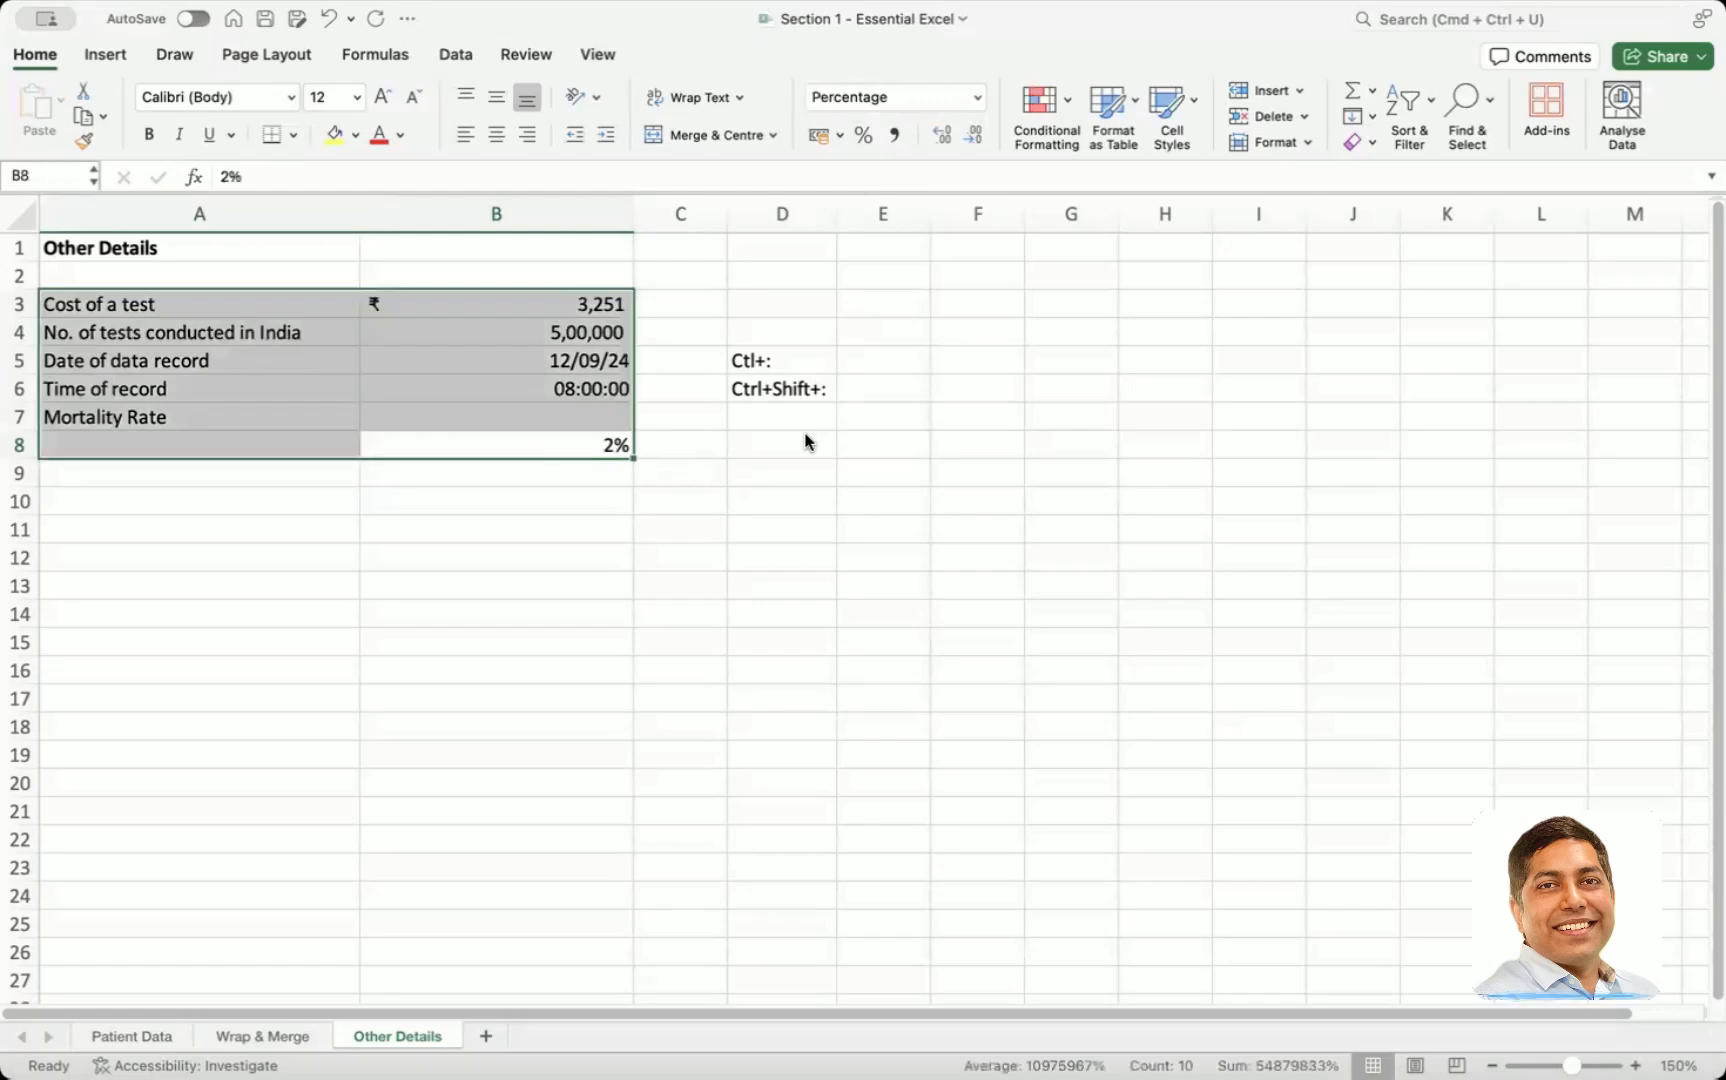
{"action": "left_click", "coordinate": [805, 440]}
{"action": "left_click", "coordinate": [626, 447]}
{"action": "key", "text": "Delete"}
Enter 2% as the mortality rate in B7, leaving B8 empty
{"action": "left_click", "coordinate": [592, 413]}
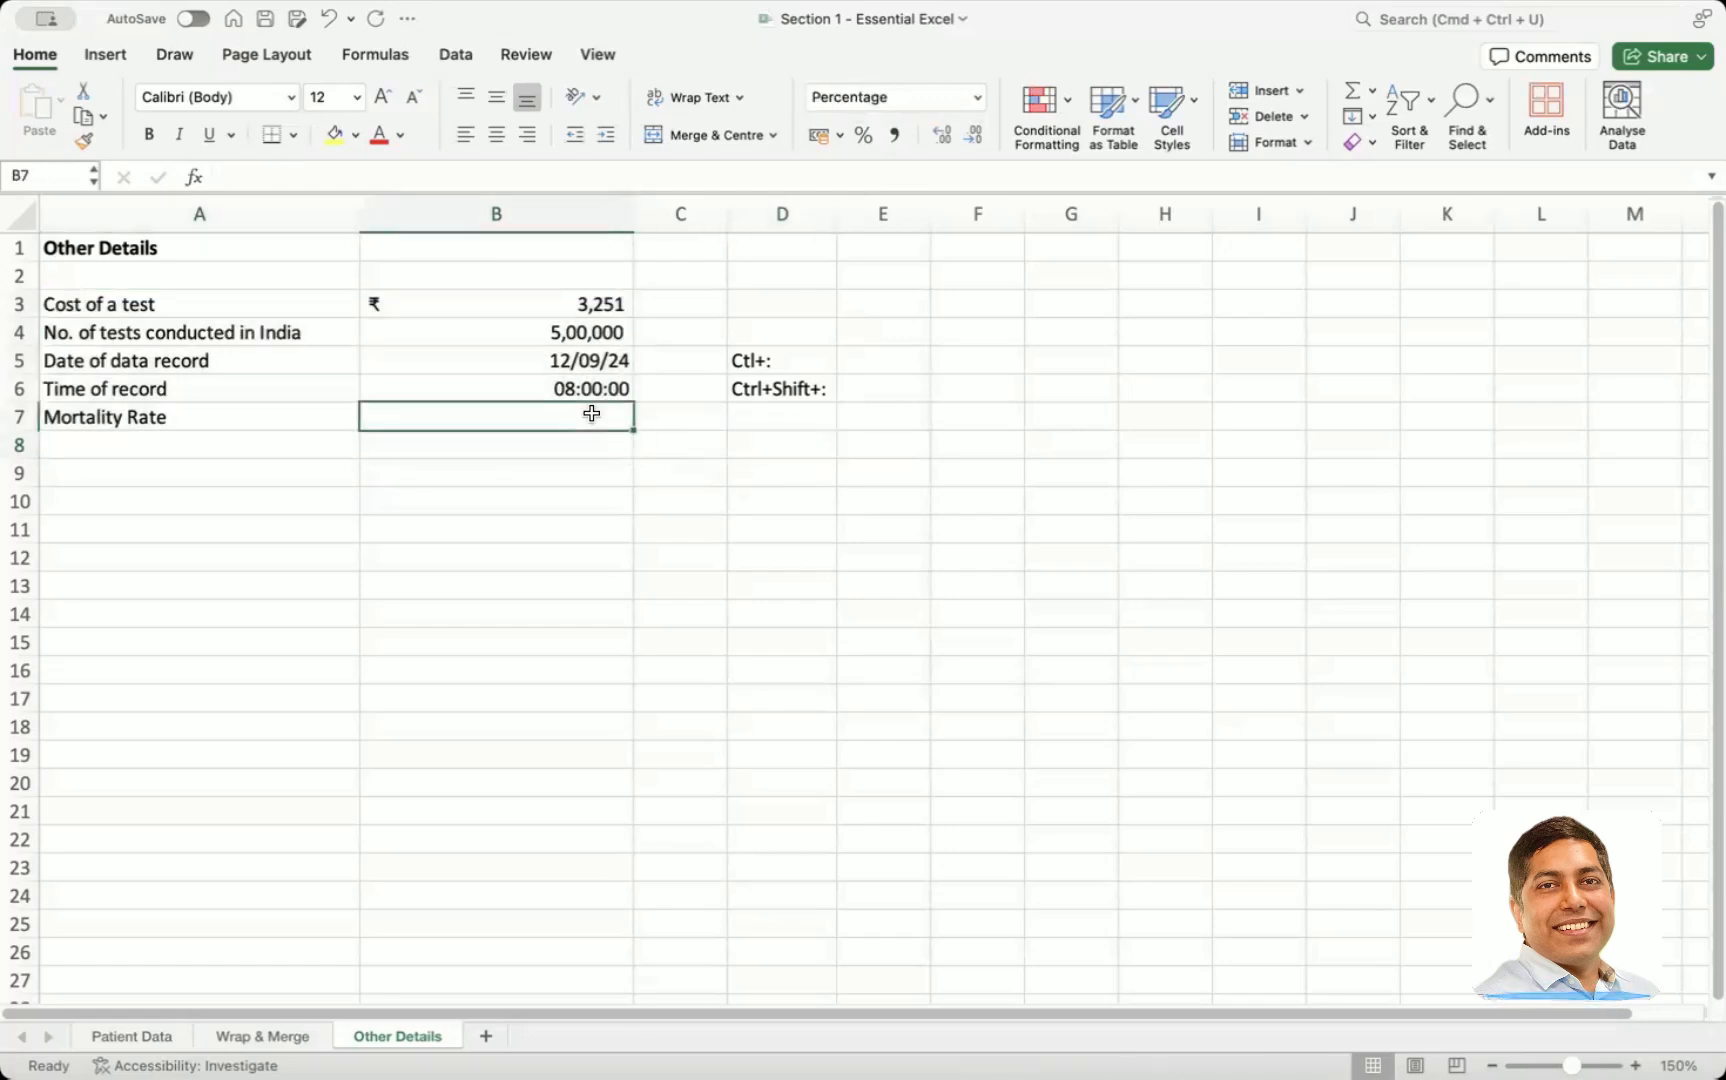
{"action": "type", "text": "2"}
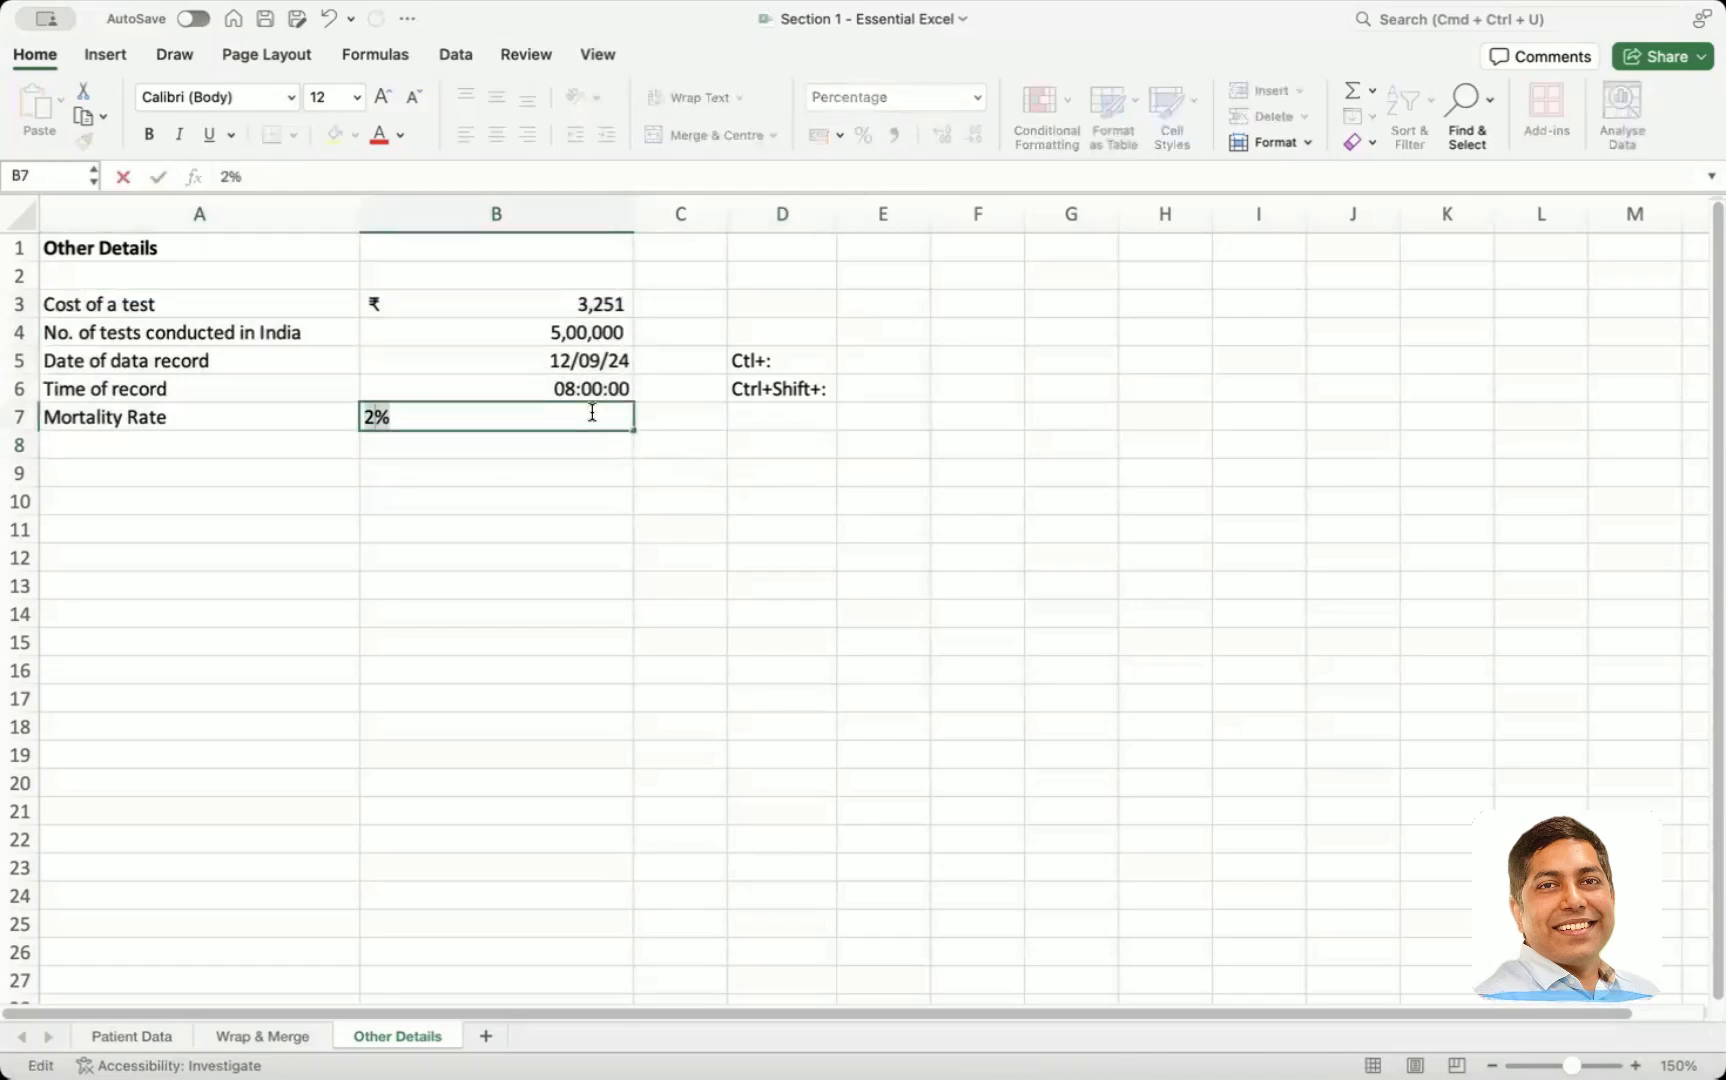
{"action": "key", "text": "BackSpace"}
{"action": "left_click", "coordinate": [578, 449]}
{"action": "key", "text": "super+c"}
{"action": "key", "text": "Up"}
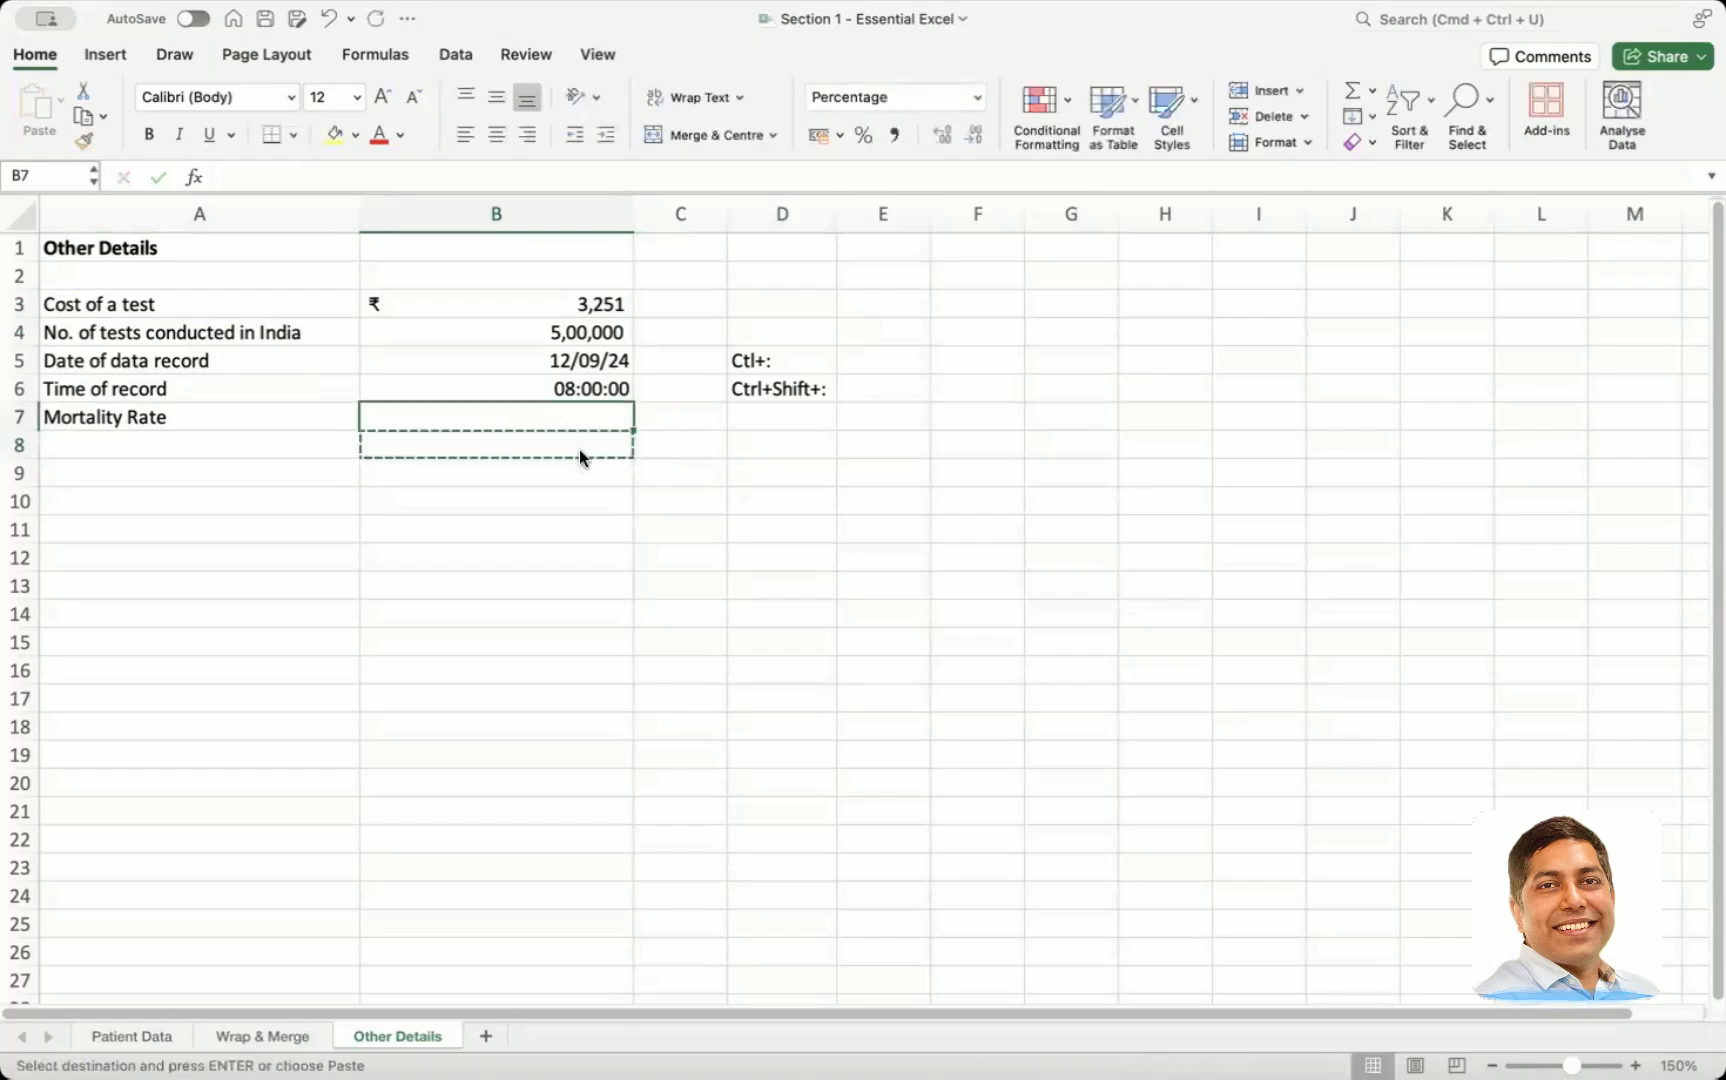
{"action": "key", "text": "super+v"}
{"action": "key", "text": "Escape"}
{"action": "type", "text": "2"}
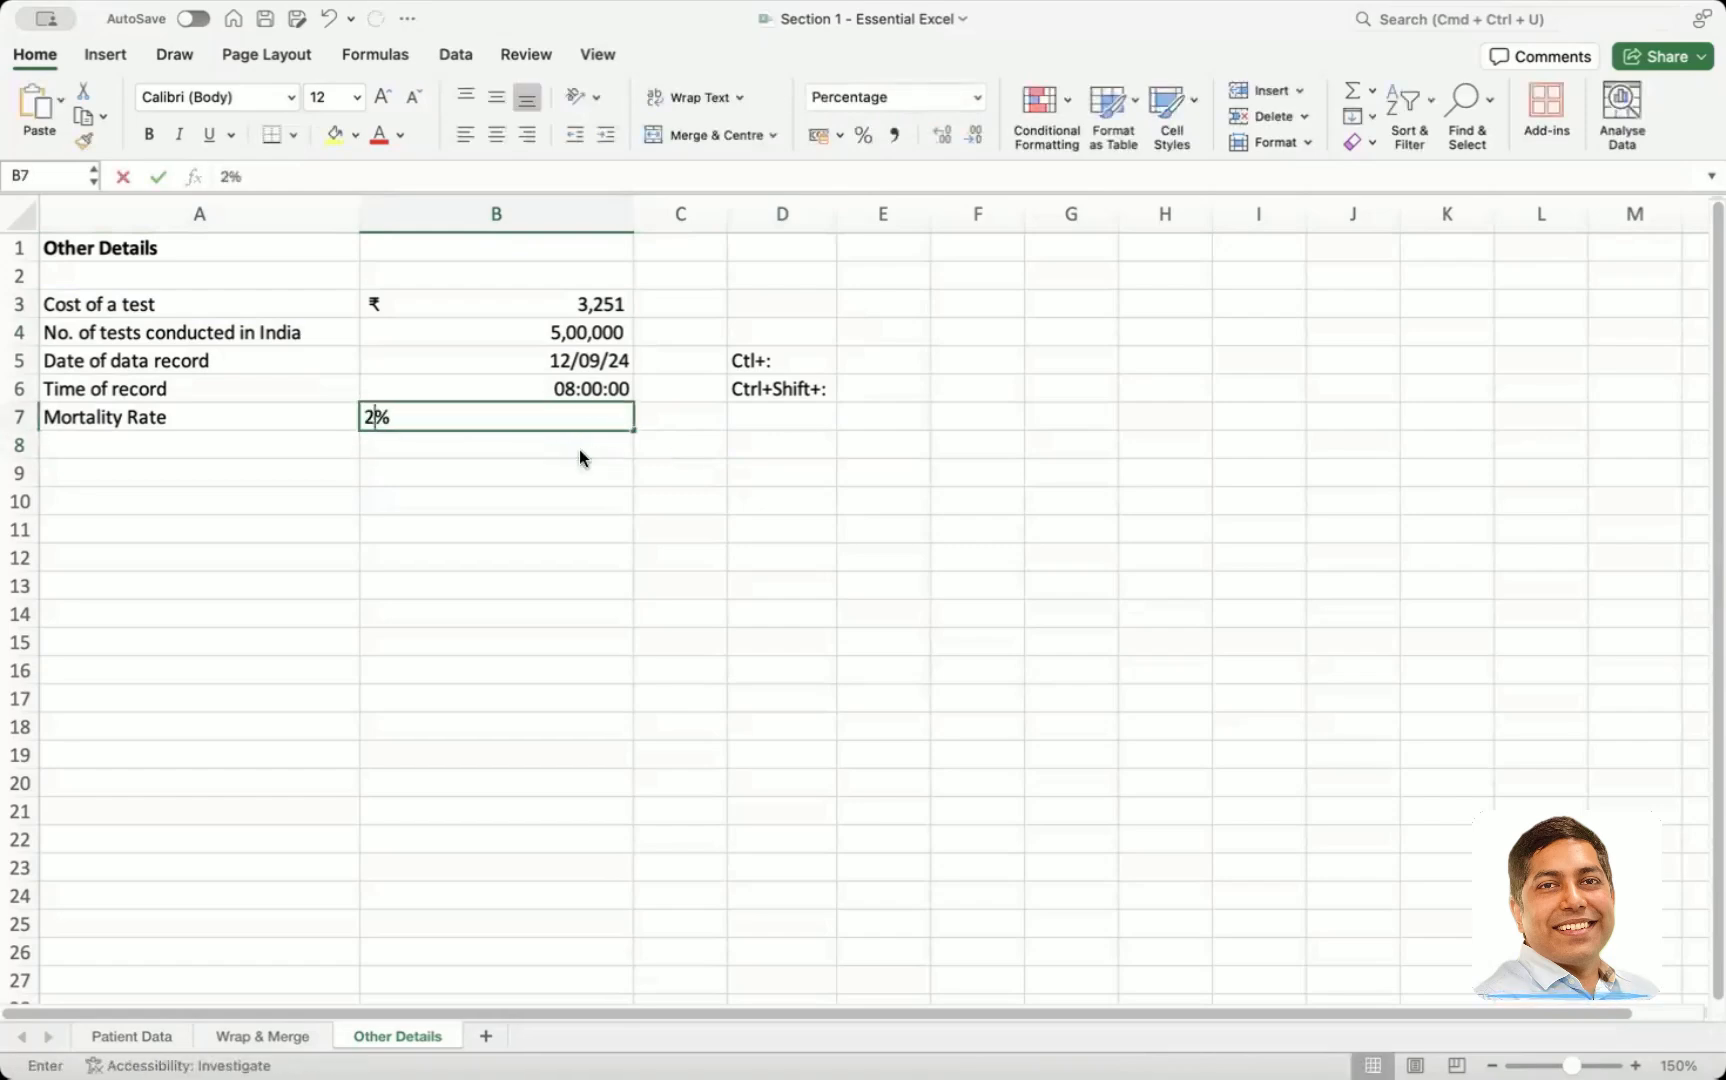
{"action": "key", "text": "Return"}
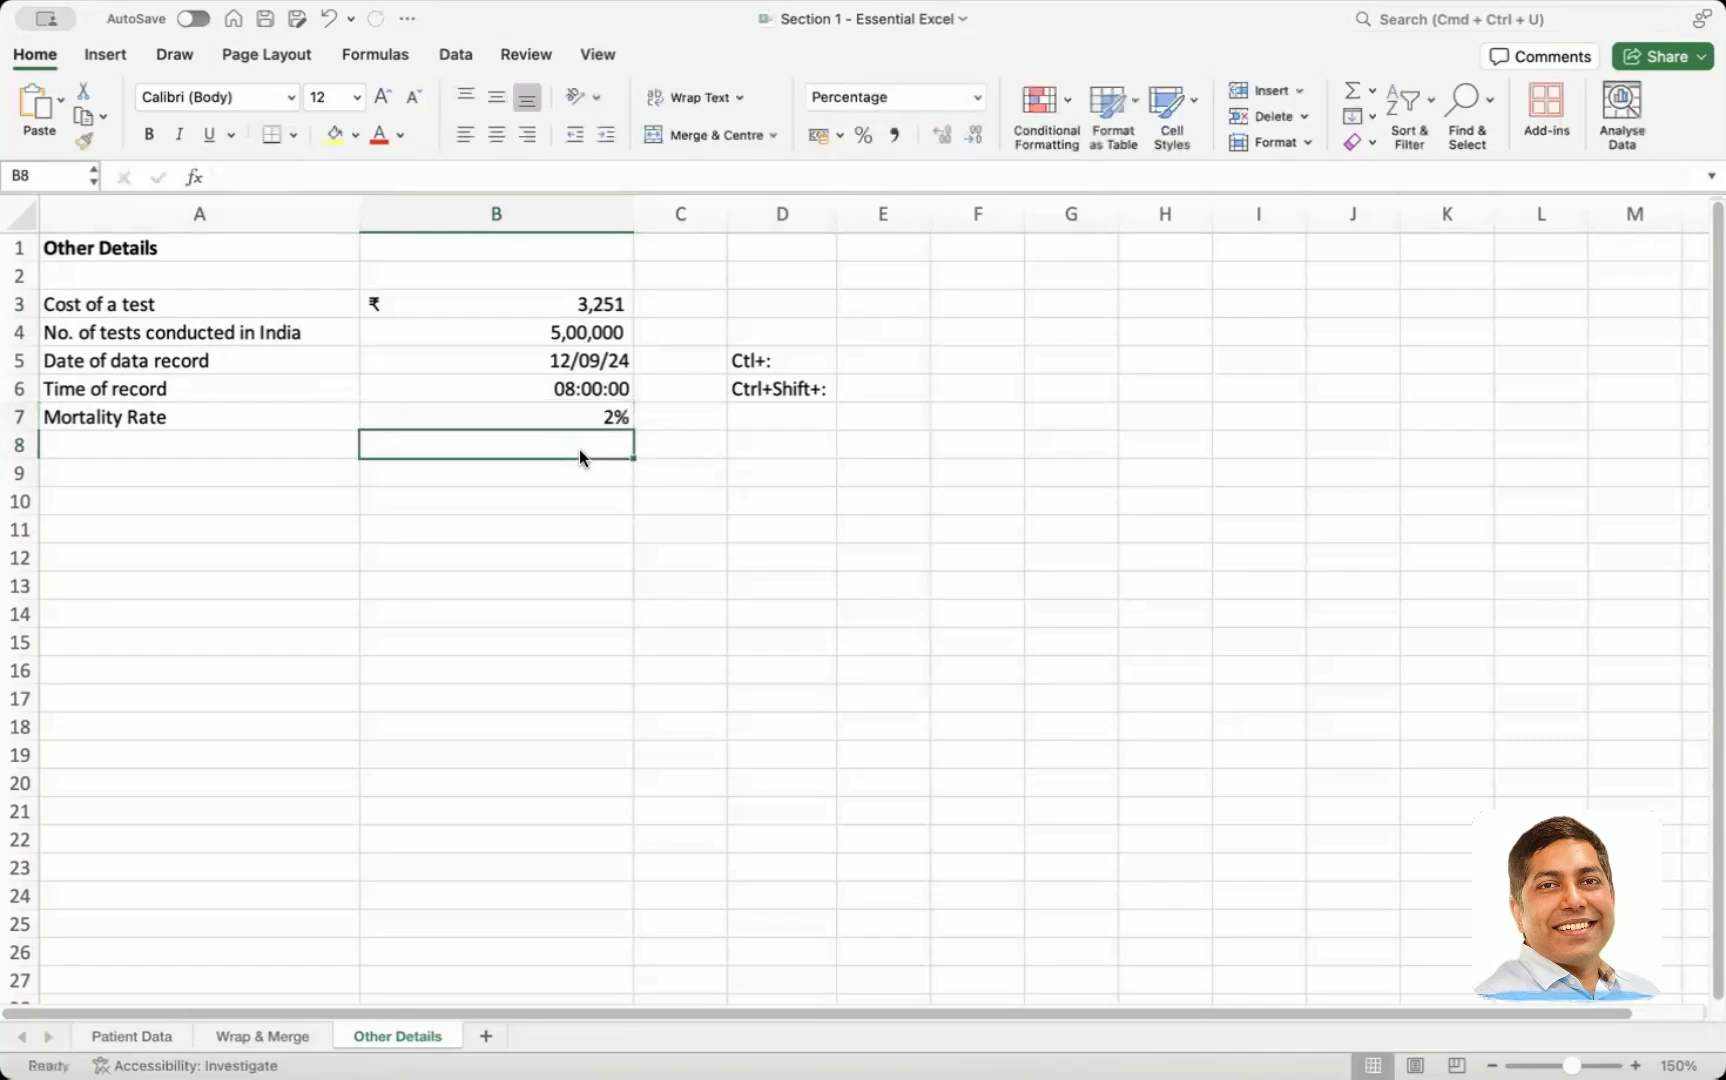
Examine the number formats available for B7, including the full category list in Format Cells, and close it without changes
{"action": "key", "text": "Up"}
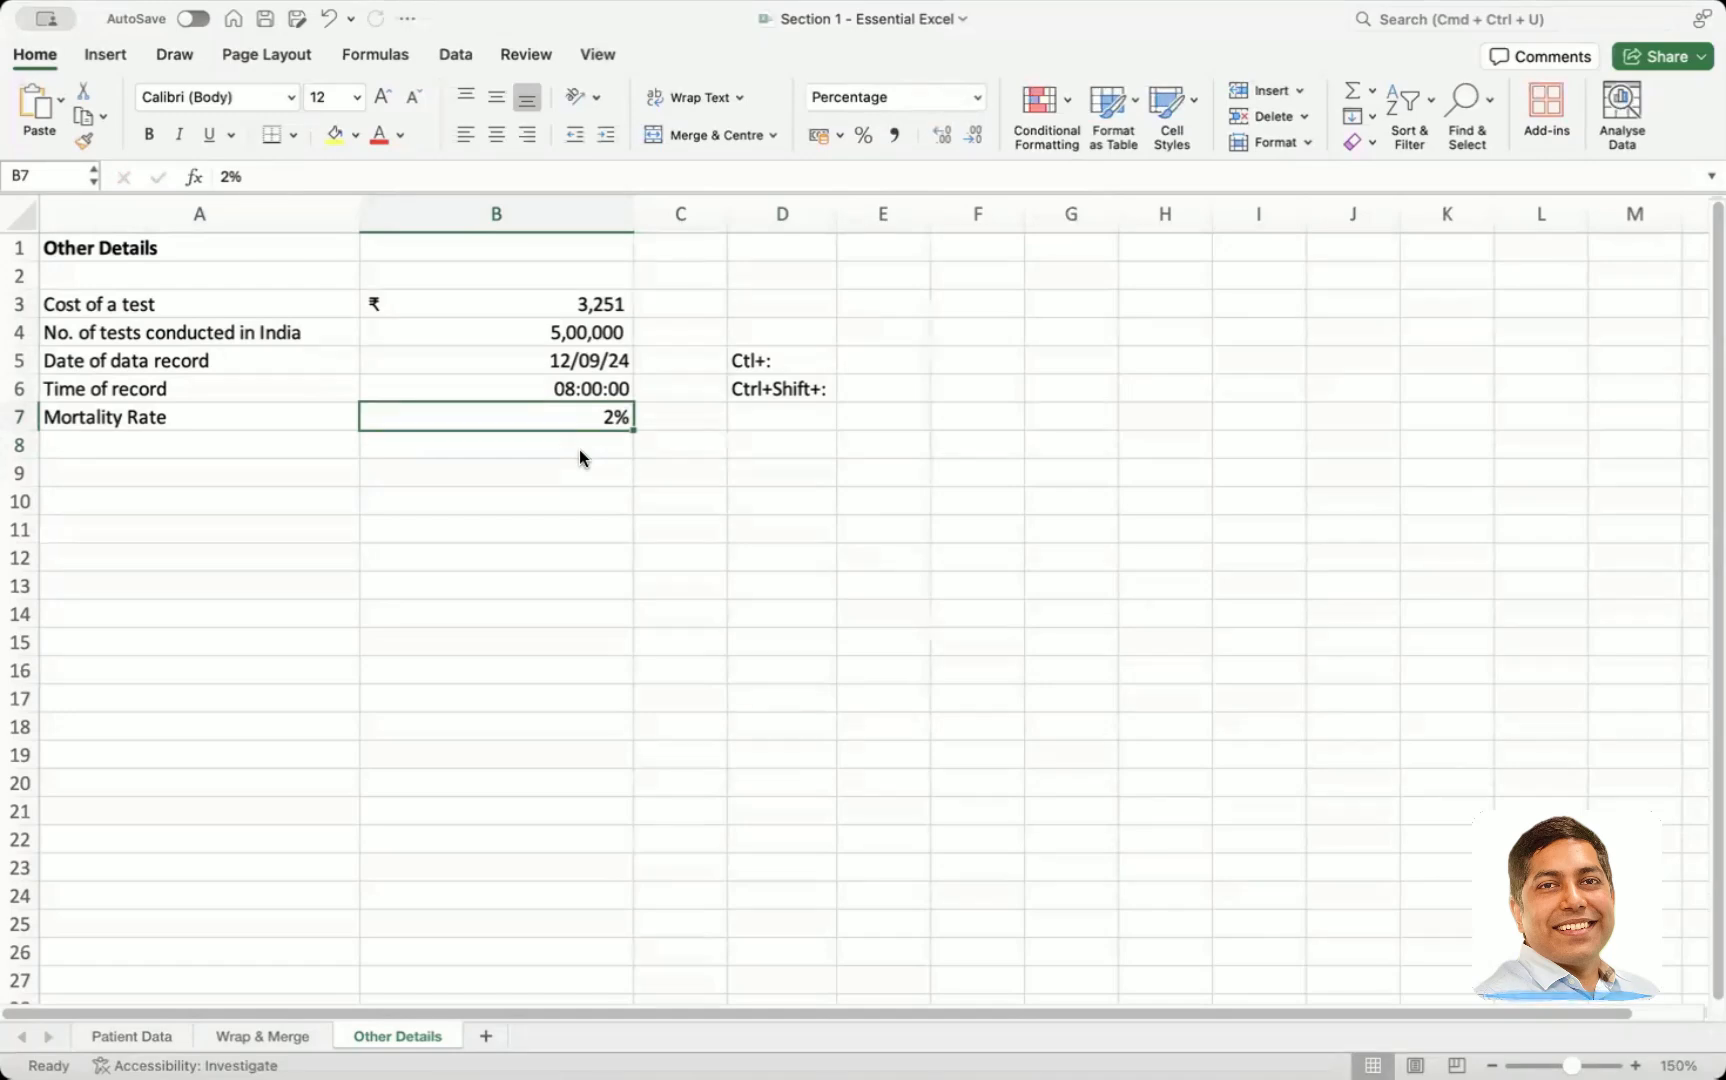
{"action": "left_click", "coordinate": [977, 97]}
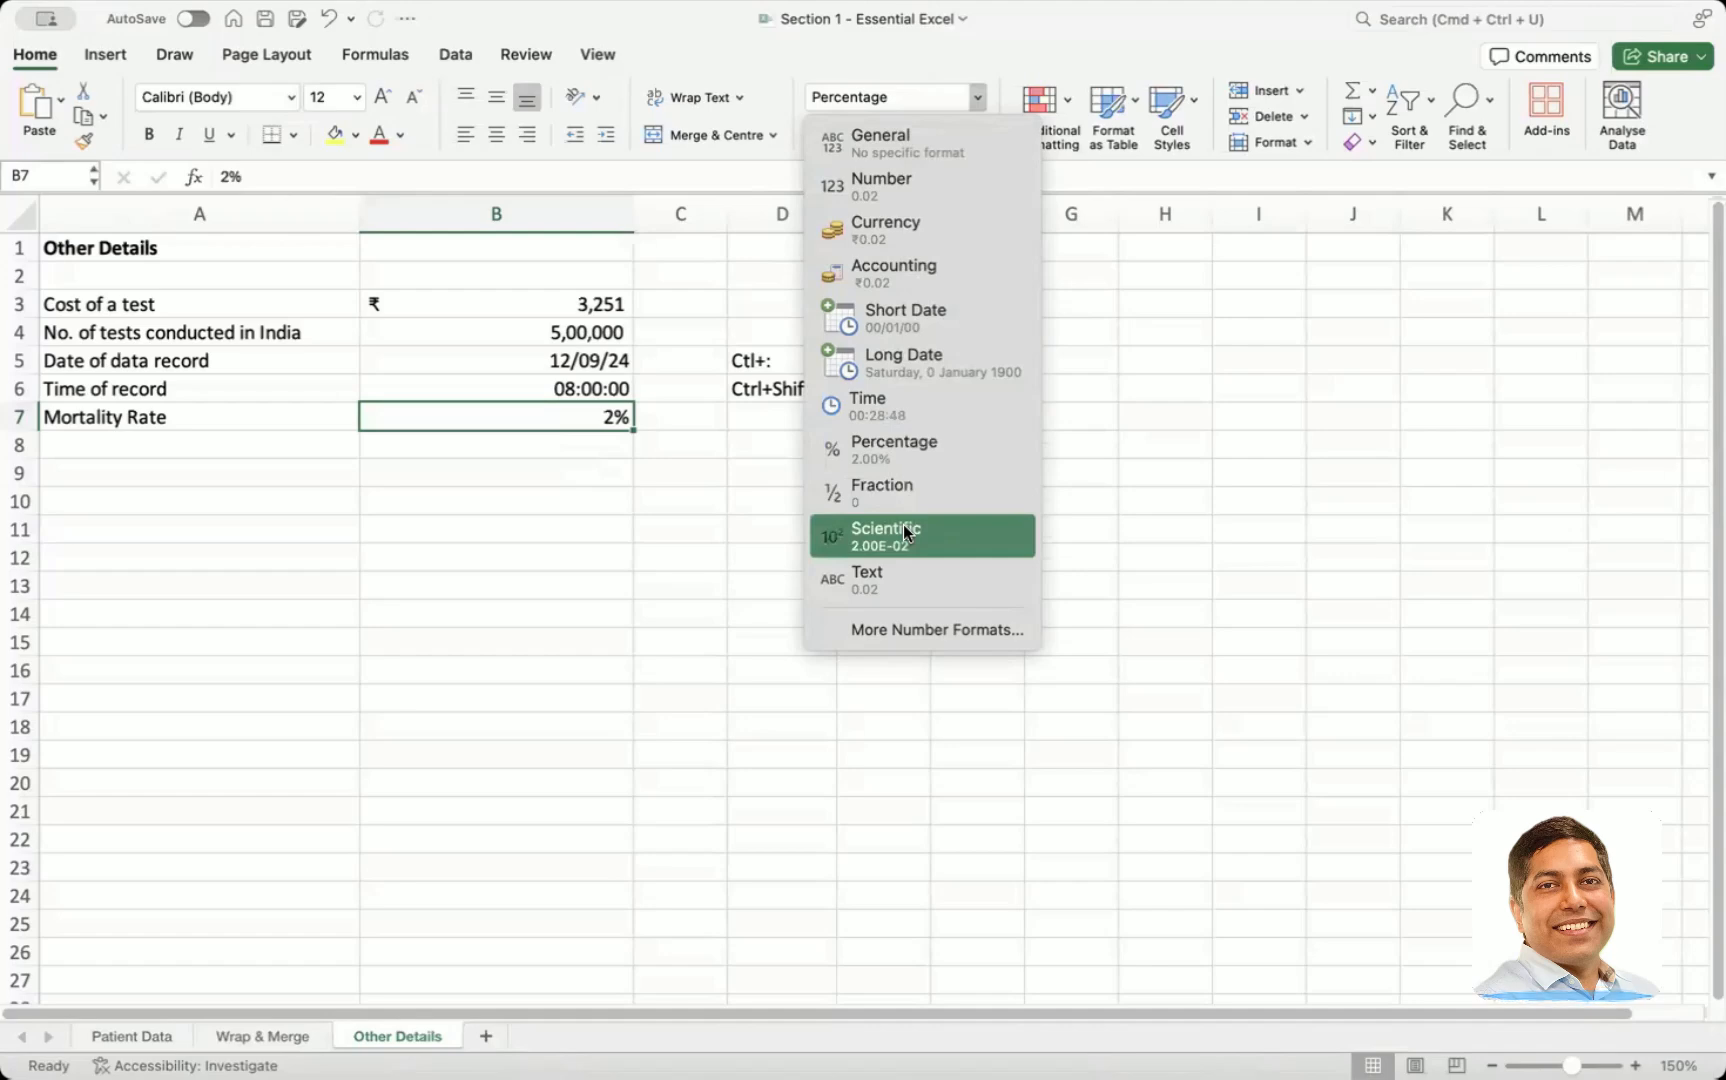
{"action": "left_click", "coordinate": [936, 625]}
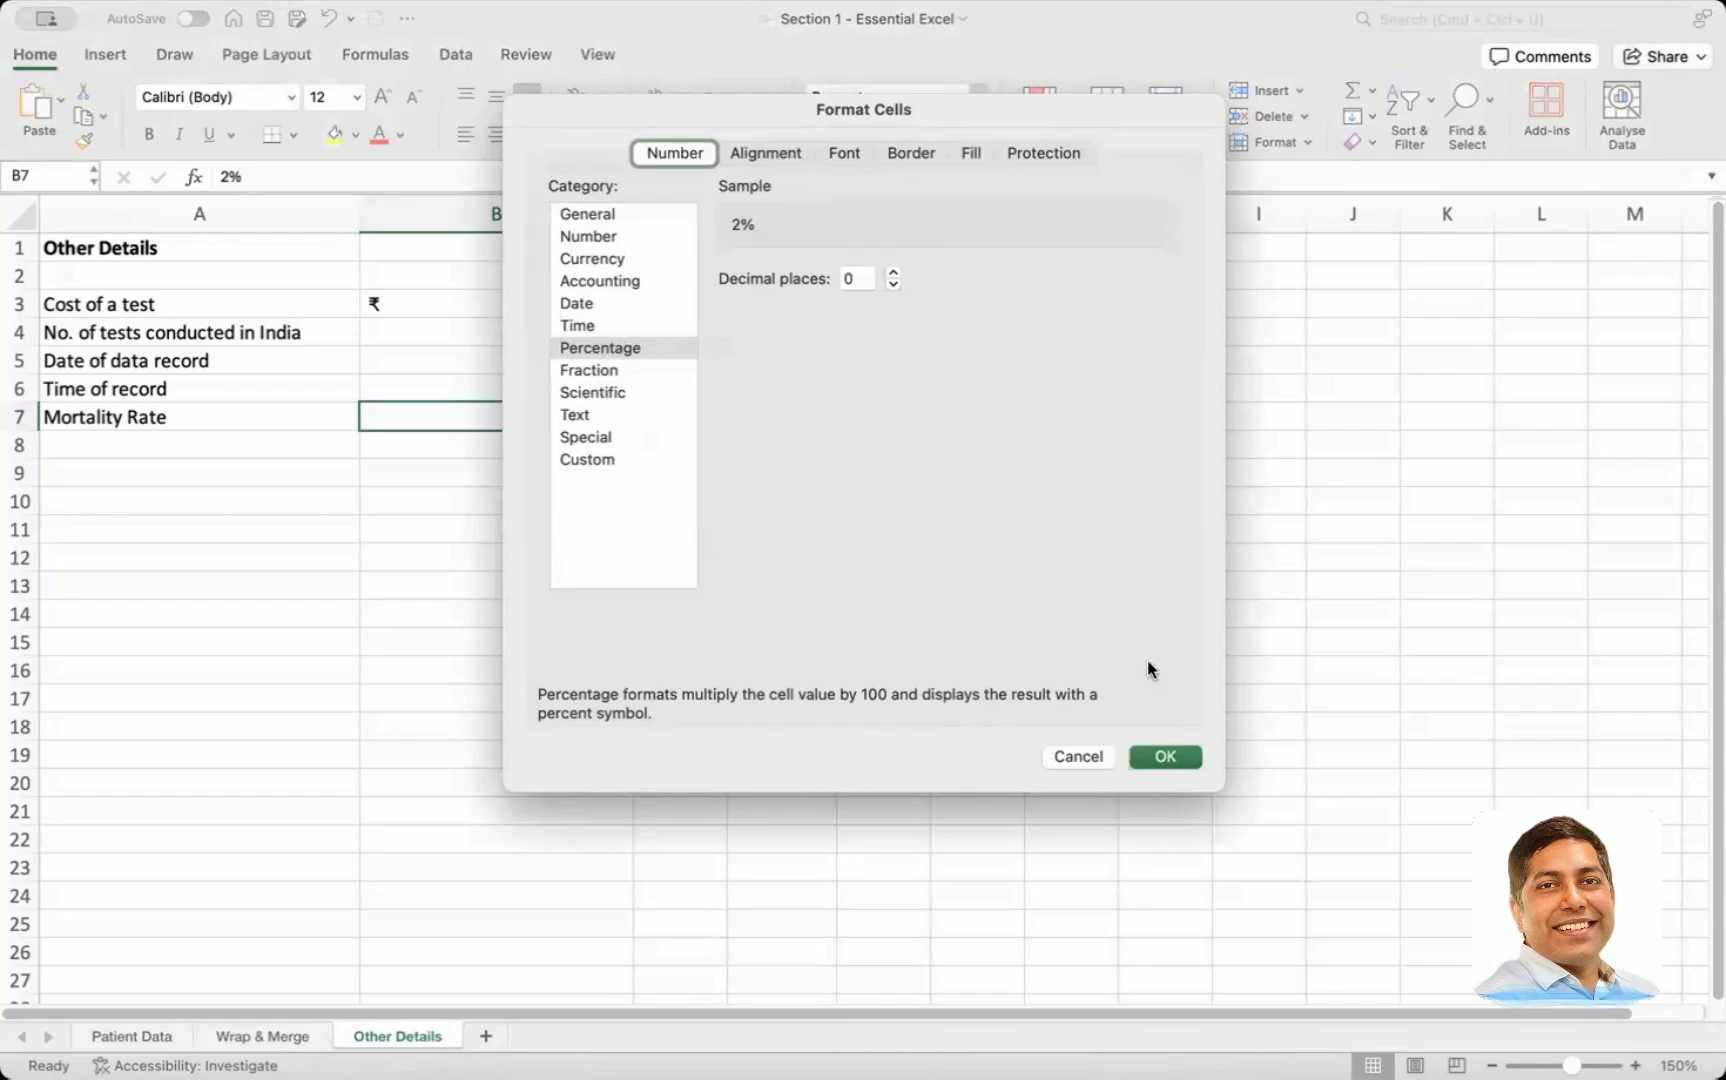
{"action": "left_click", "coordinate": [1073, 757]}
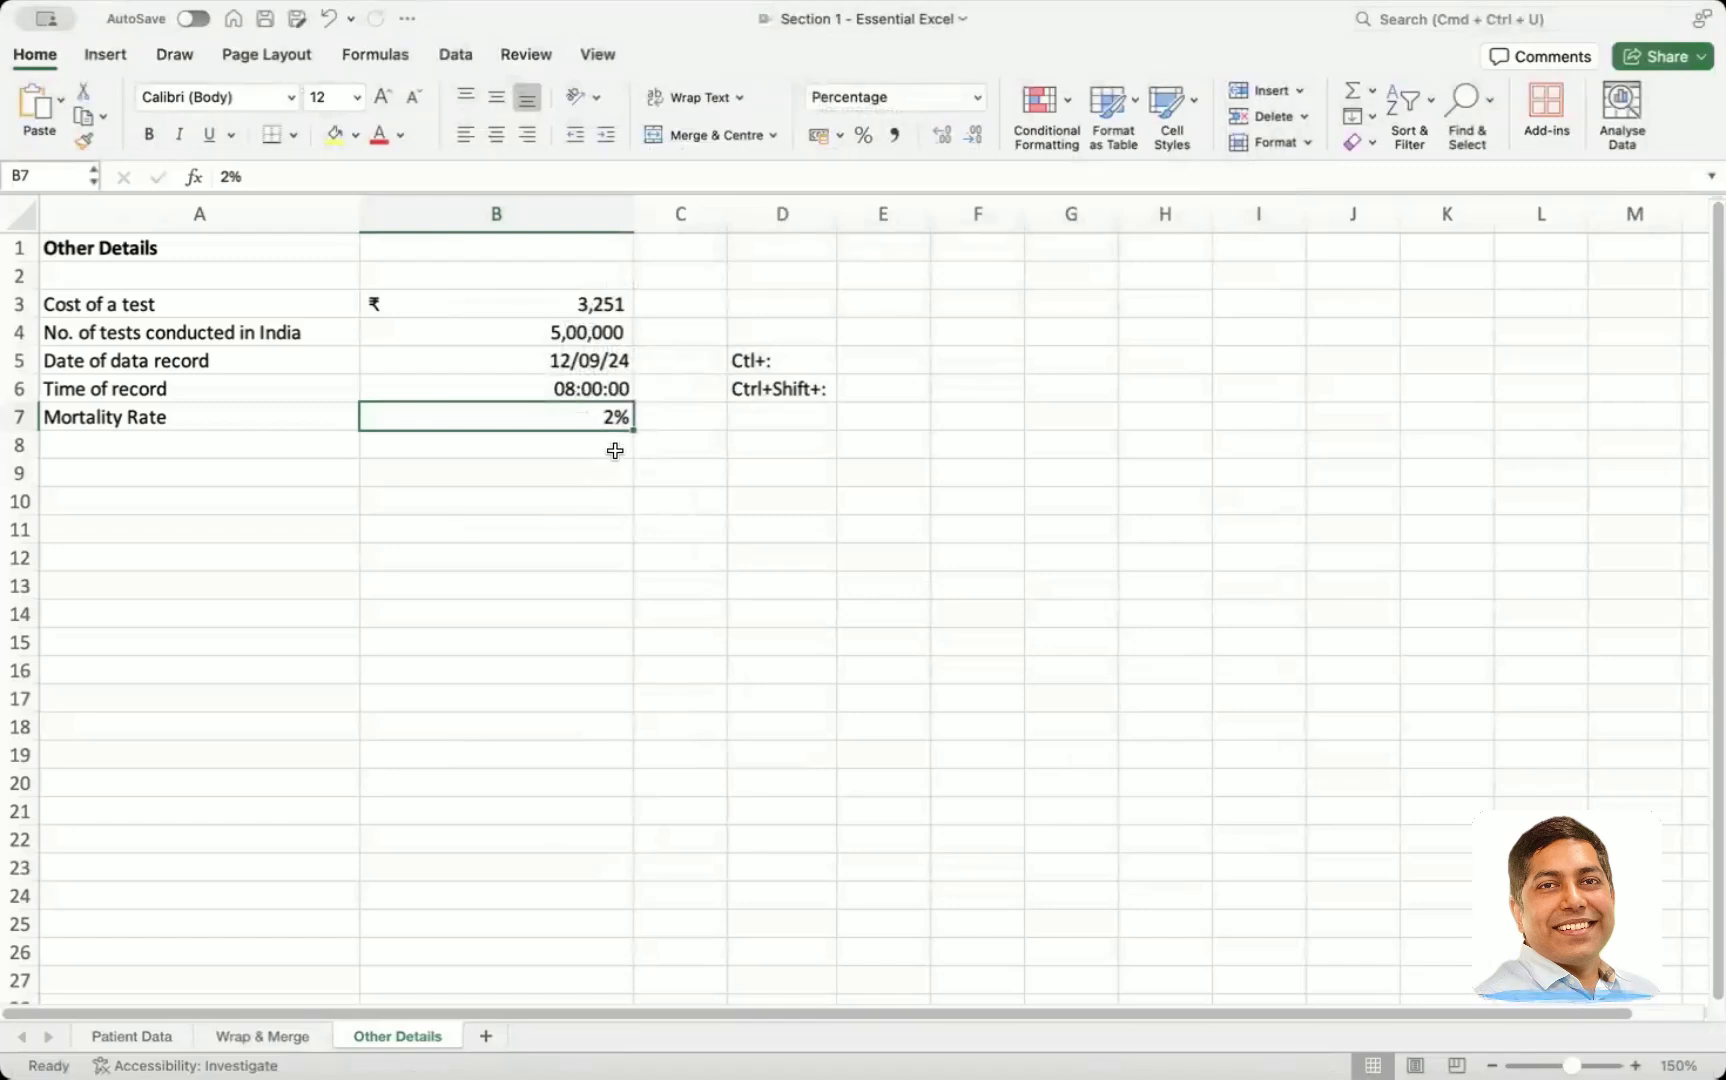
Switch to the ChatGPT answer on Excel numbering formats and read the General, Number and Currency descriptions from the start
{"action": "left_click", "coordinate": [563, 303]}
{"action": "key", "text": "ctrl+Page_Up"}
{"action": "key", "text": "ctrl+Page_Up"}
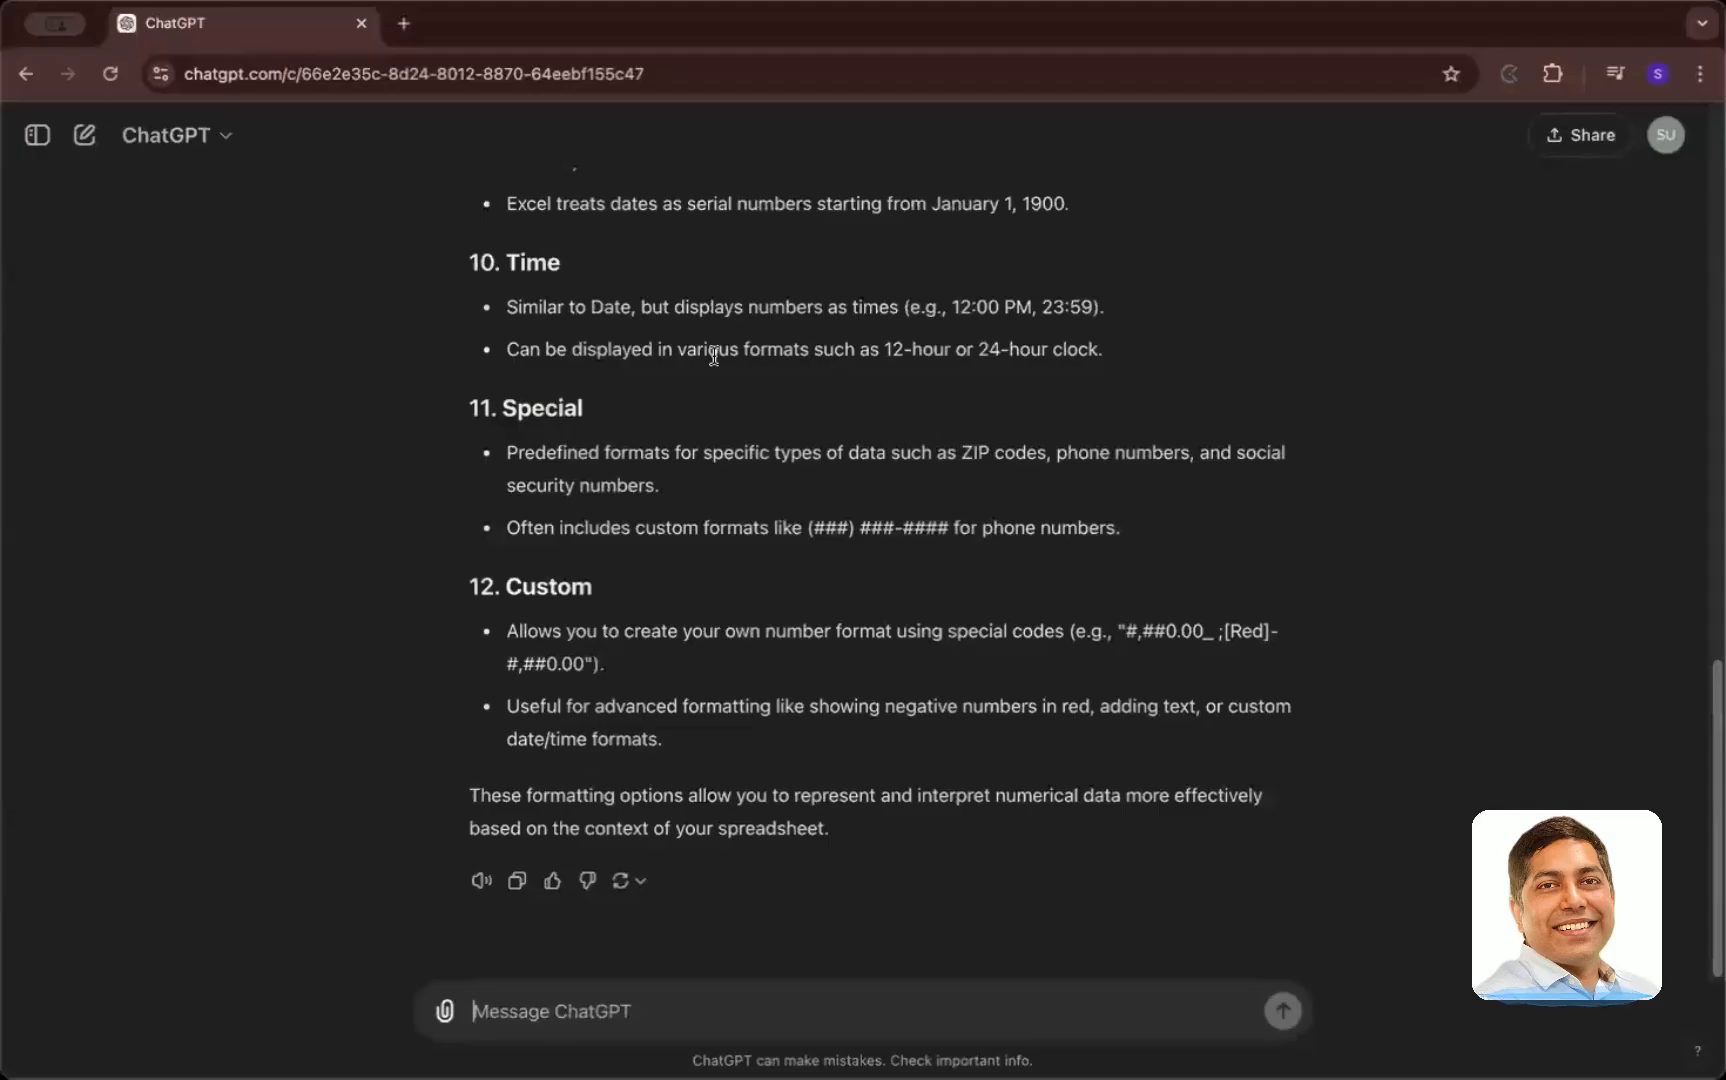
{"action": "scroll", "coordinate": [713, 353], "scroll_direction": "up", "scroll_amount": 15}
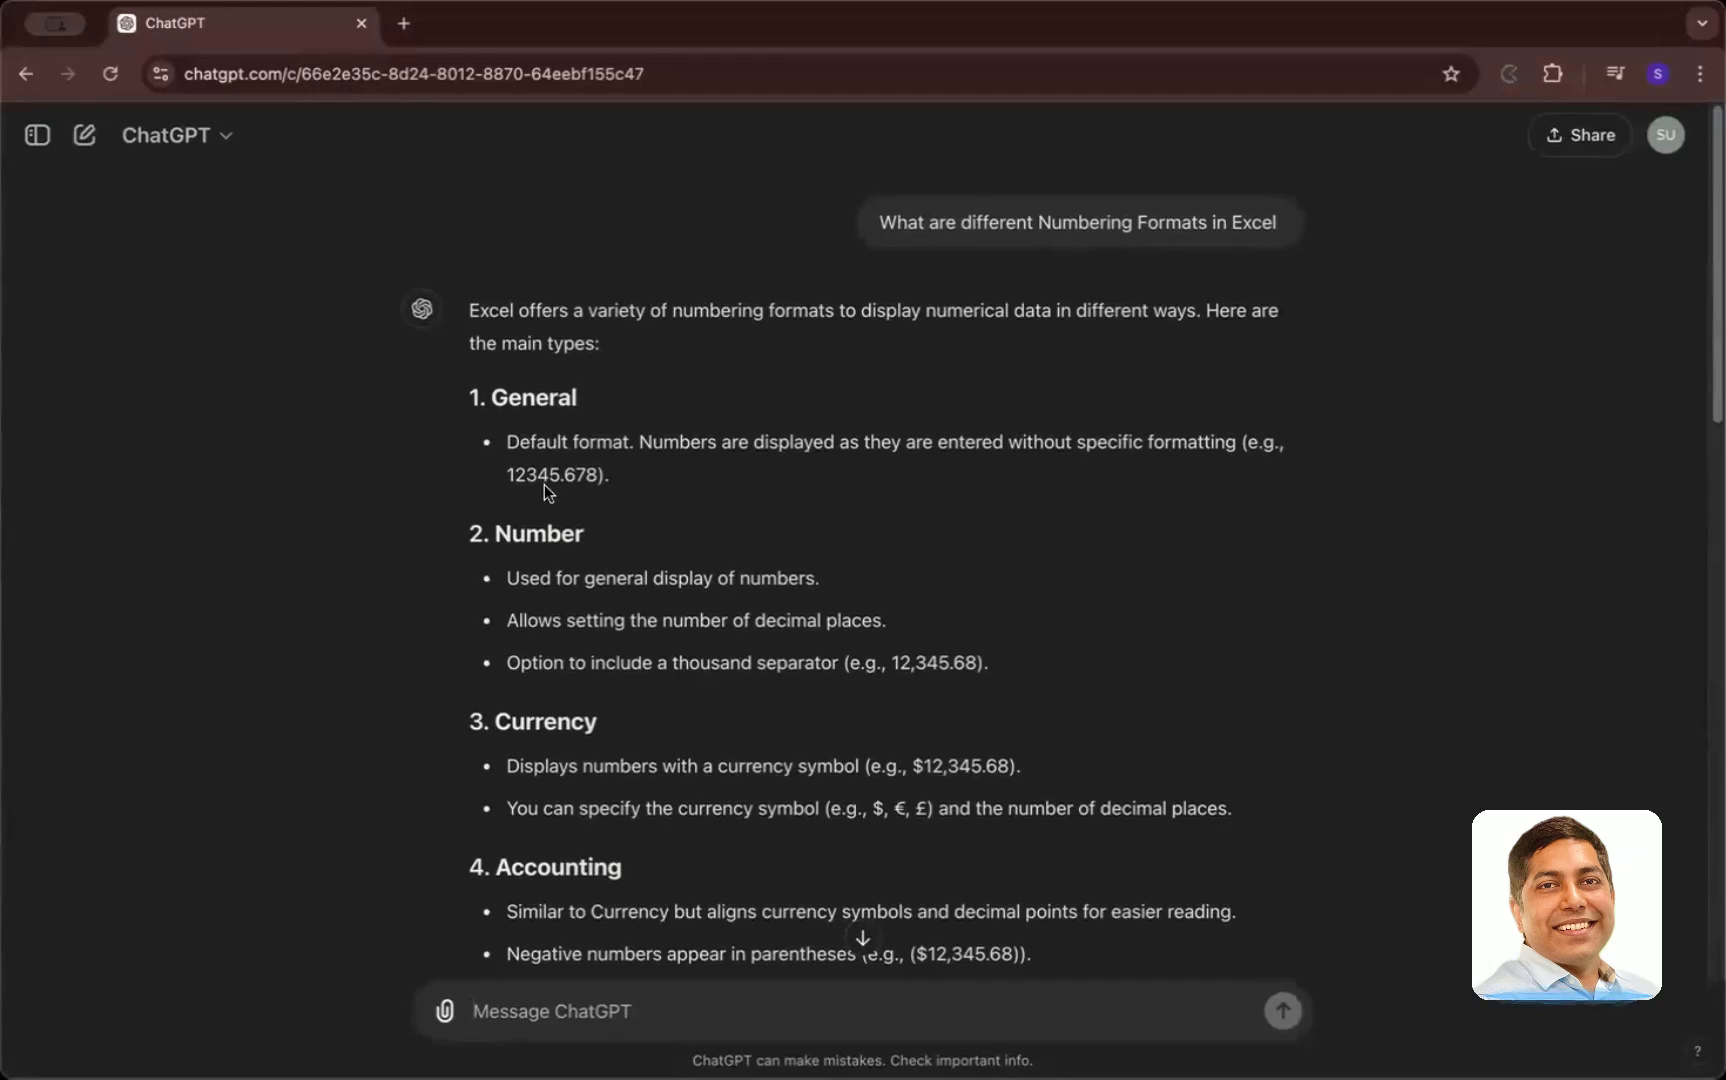
{"action": "scroll", "coordinate": [570, 475], "scroll_direction": "down", "scroll_amount": 2}
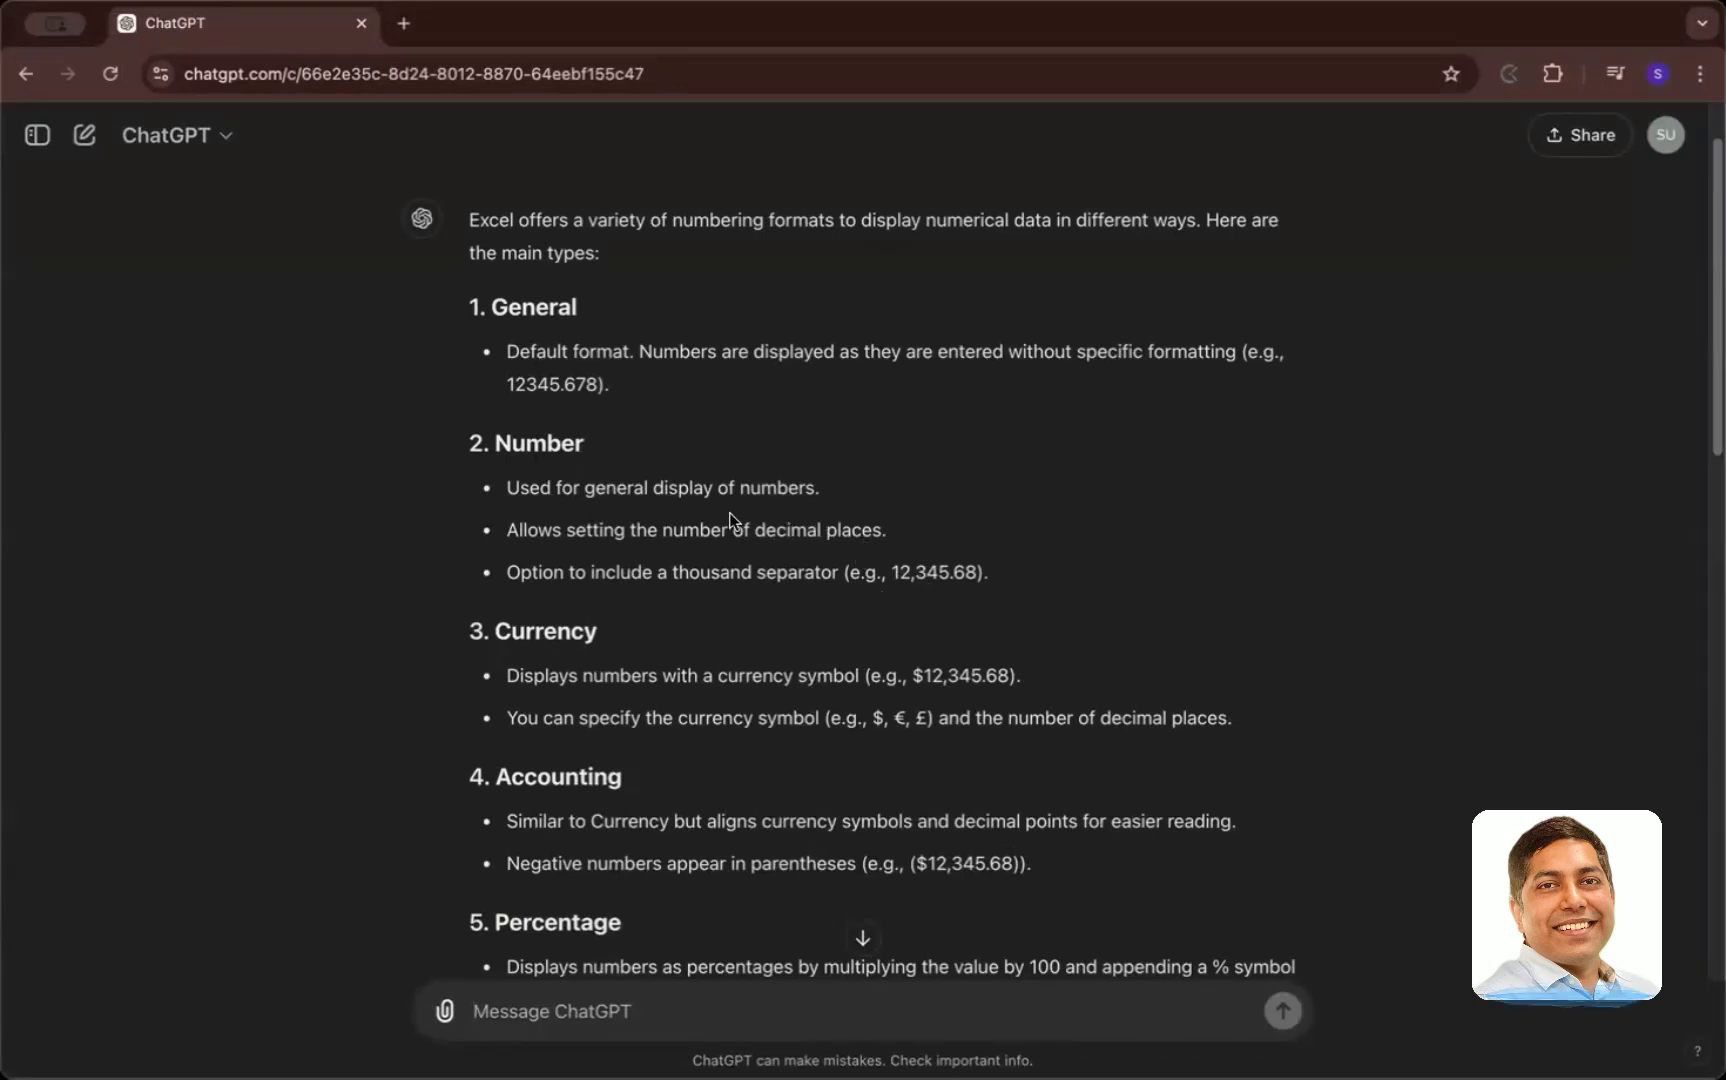
{"action": "scroll", "coordinate": [730, 520], "scroll_direction": "down", "scroll_amount": 3}
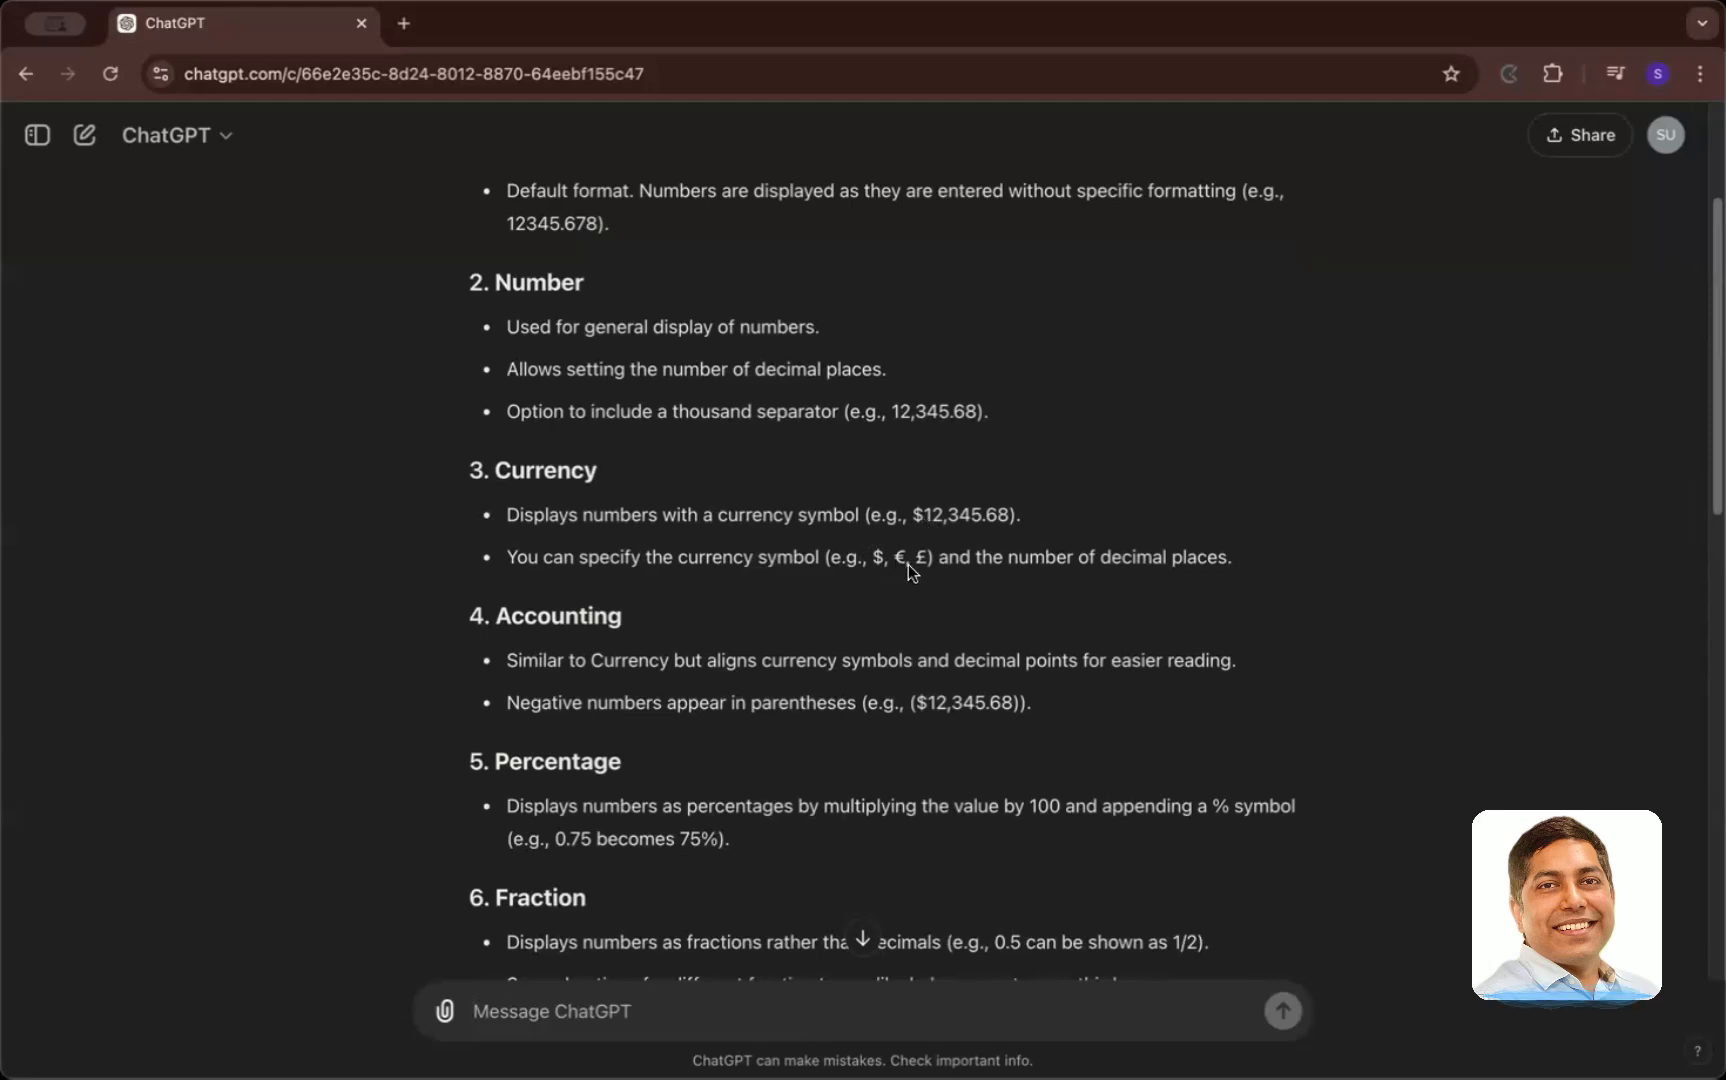
{"action": "scroll", "coordinate": [908, 566], "scroll_direction": "down", "scroll_amount": 2}
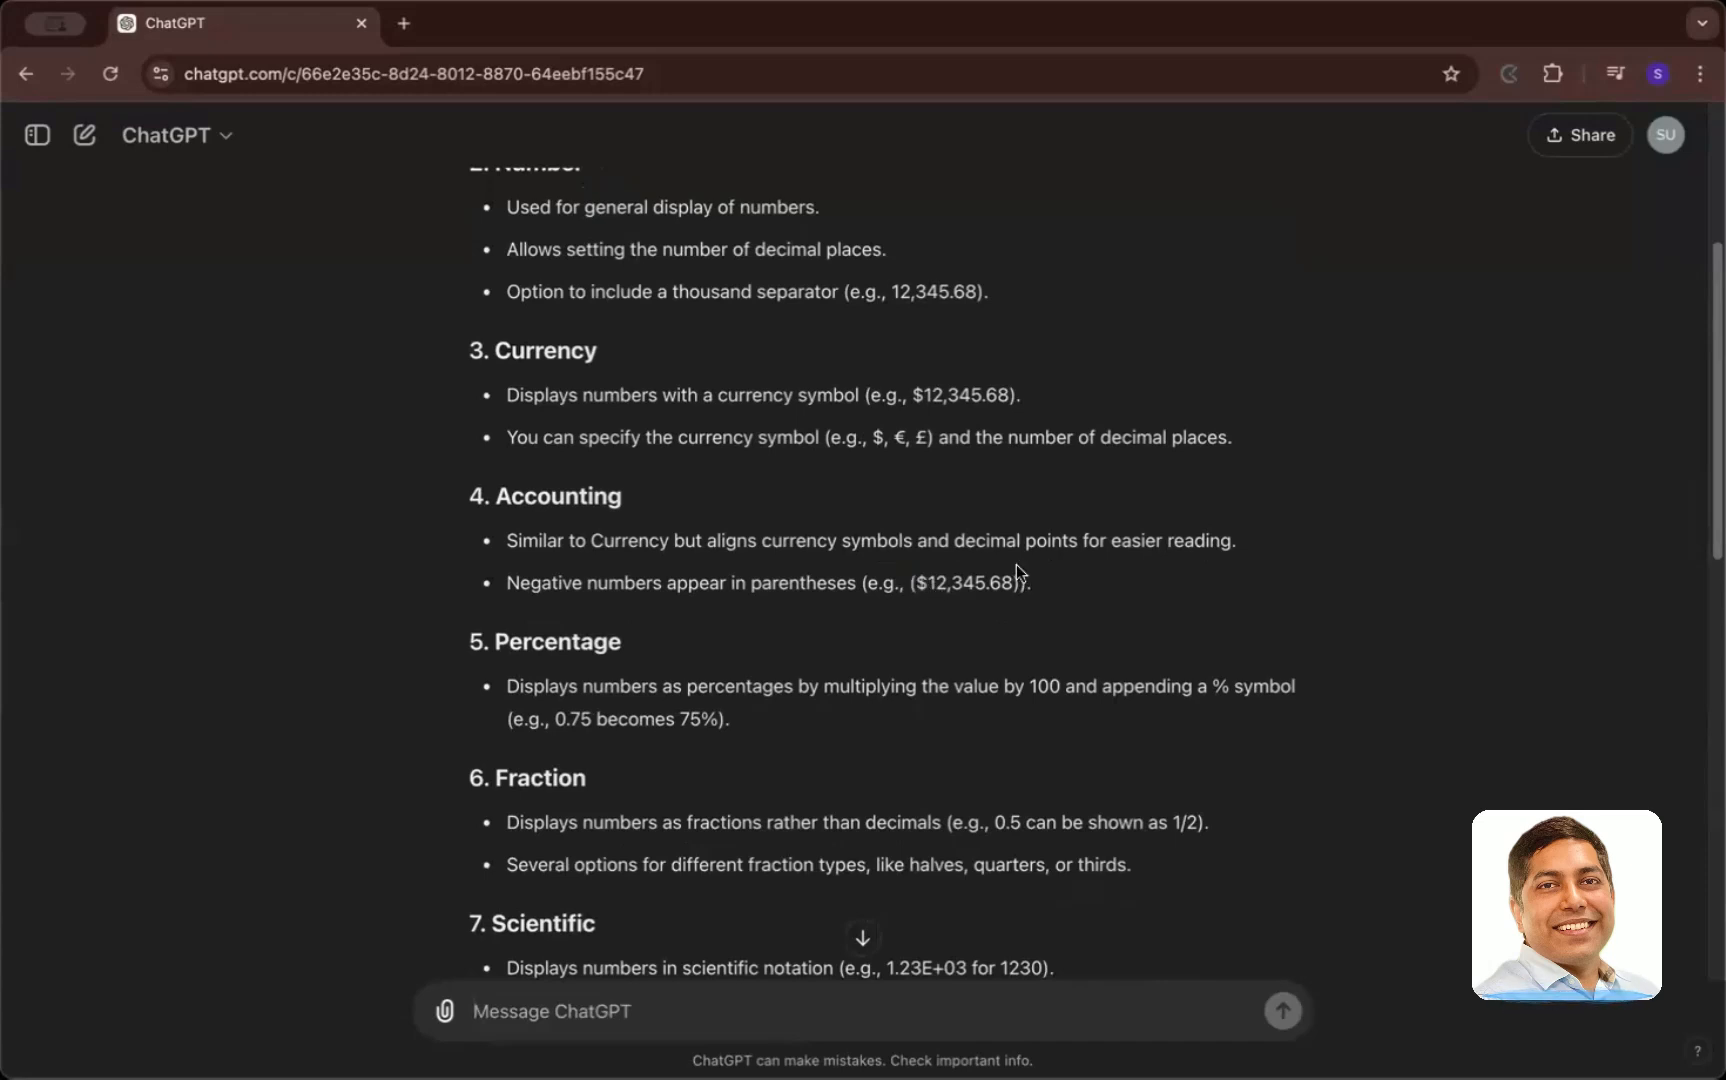
Compare the Accounting format description with the Currency one, highlighting the relevant text in the ChatGPT answer
{"action": "scroll", "coordinate": [1015, 570], "scroll_direction": "down", "scroll_amount": 1}
{"action": "left_click_drag", "start_coordinate": [468, 472], "coordinate": [594, 473]}
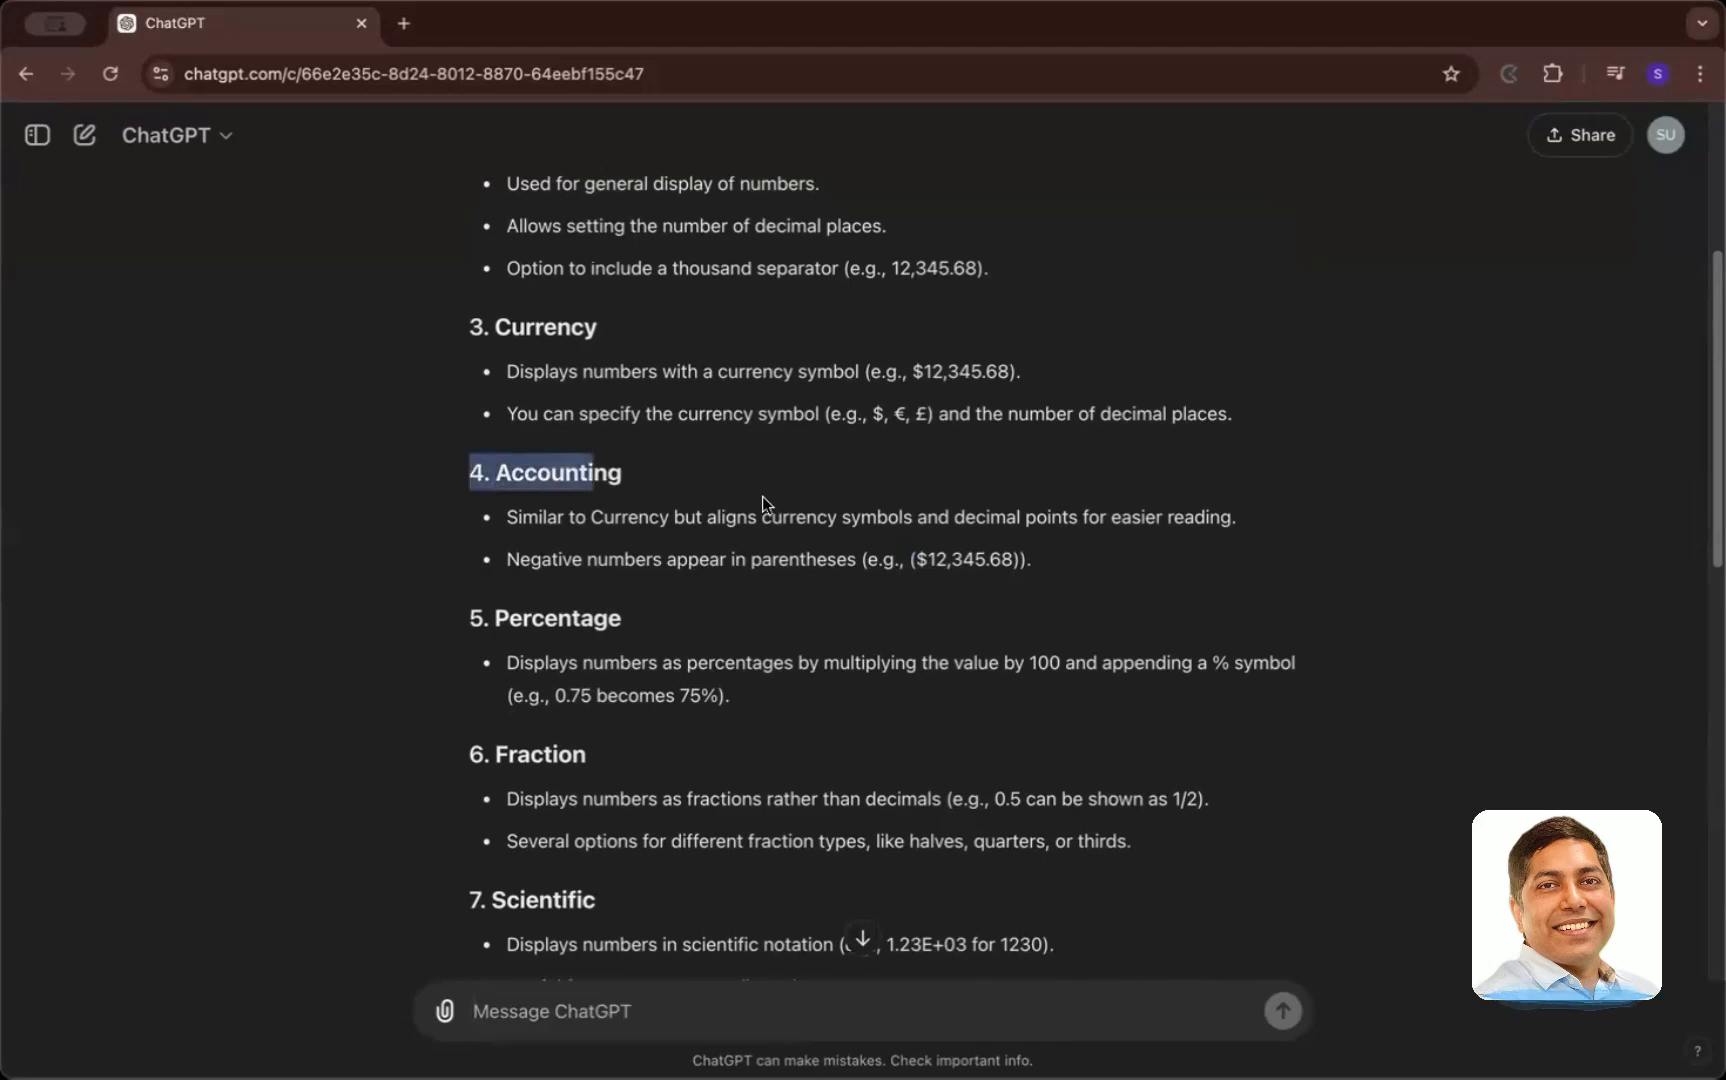
{"action": "left_click_drag", "start_coordinate": [762, 503], "coordinate": [990, 560]}
{"action": "left_click", "coordinate": [520, 401]}
{"action": "left_click_drag", "start_coordinate": [583, 370], "coordinate": [982, 372]}
Read the Percentage format description in the ChatGPT answer, highlighting the % symbol and the 0.75 example
{"action": "scroll", "coordinate": [860, 365], "scroll_direction": "down", "scroll_amount": 3}
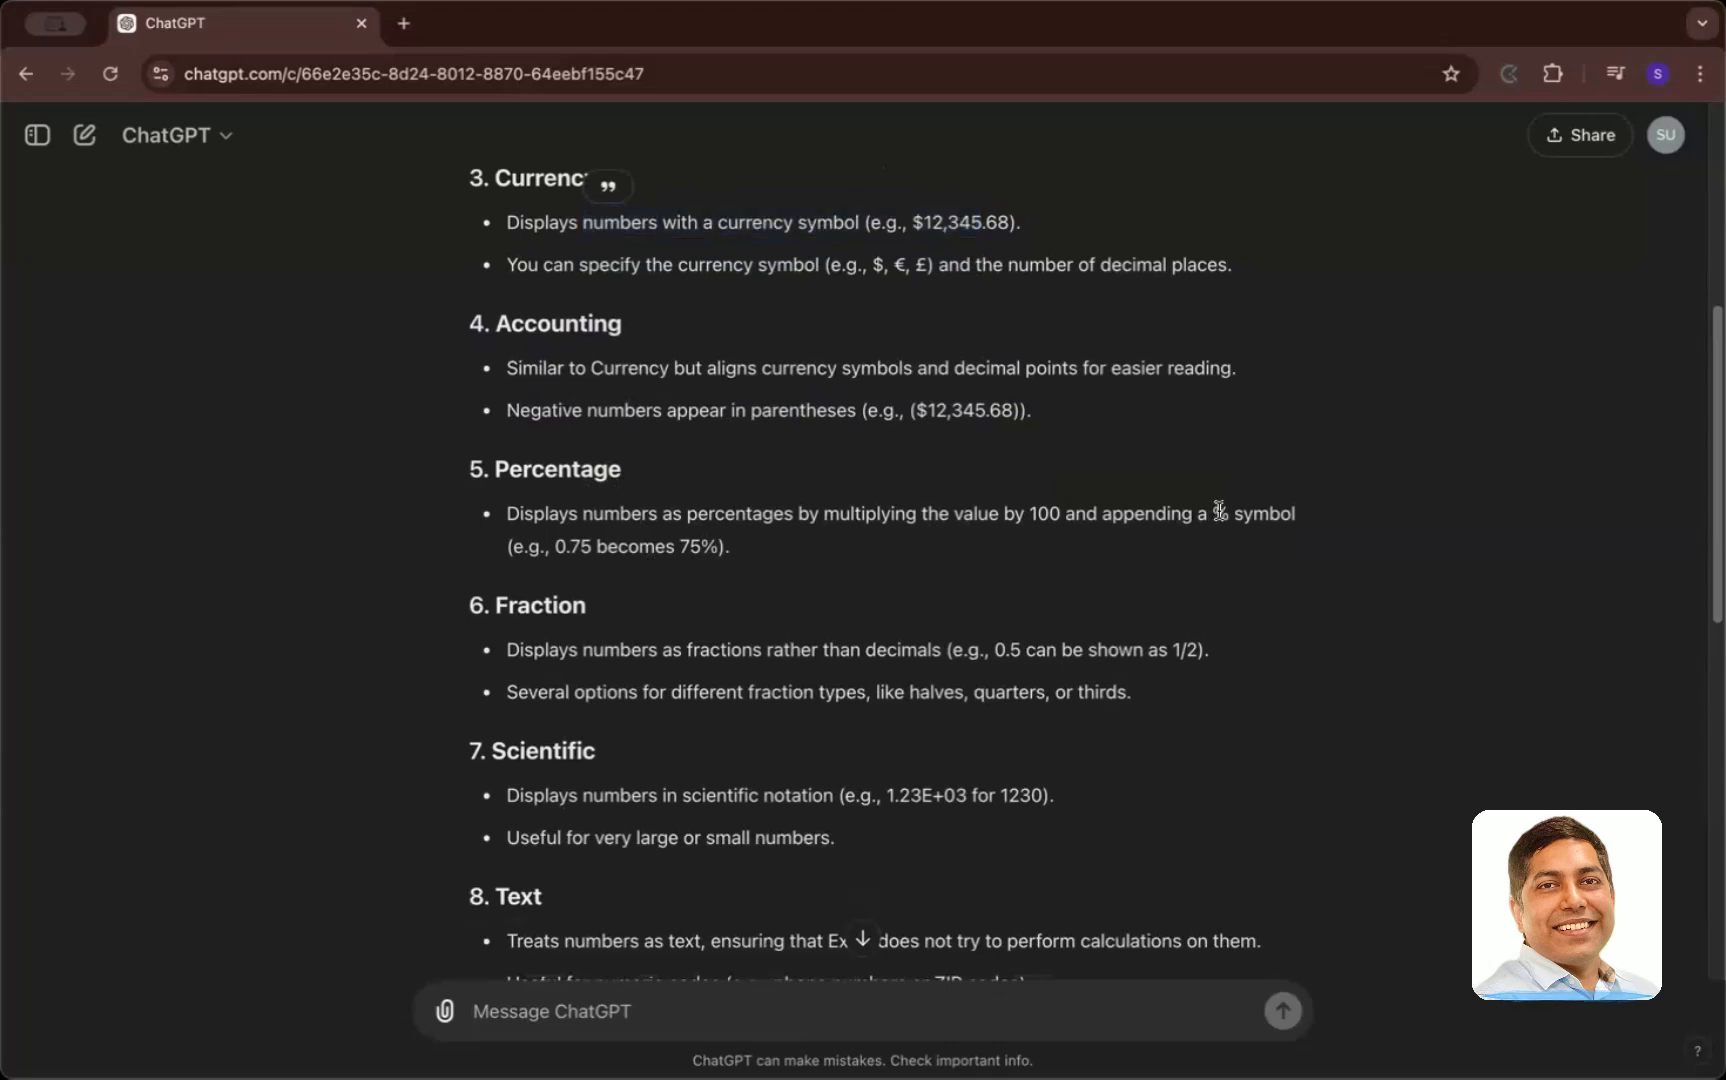
{"action": "double_click", "coordinate": [1221, 512]}
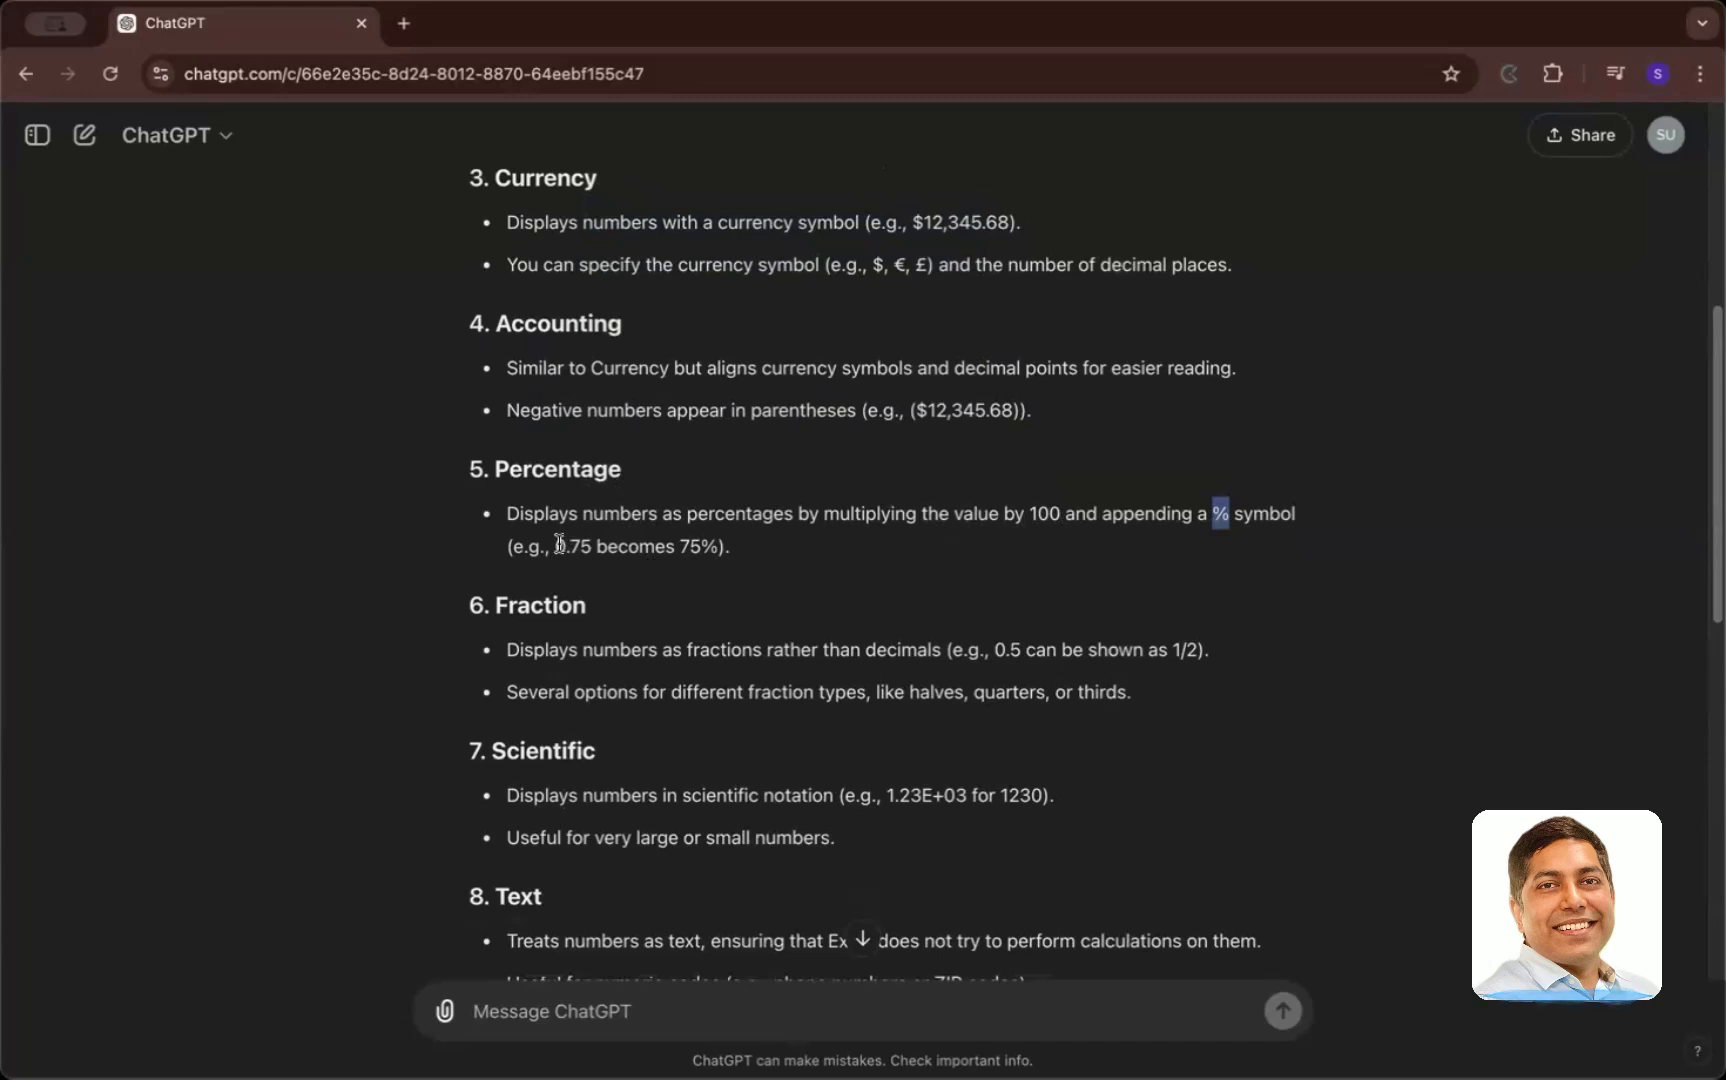
{"action": "left_click_drag", "start_coordinate": [566, 546], "coordinate": [589, 546]}
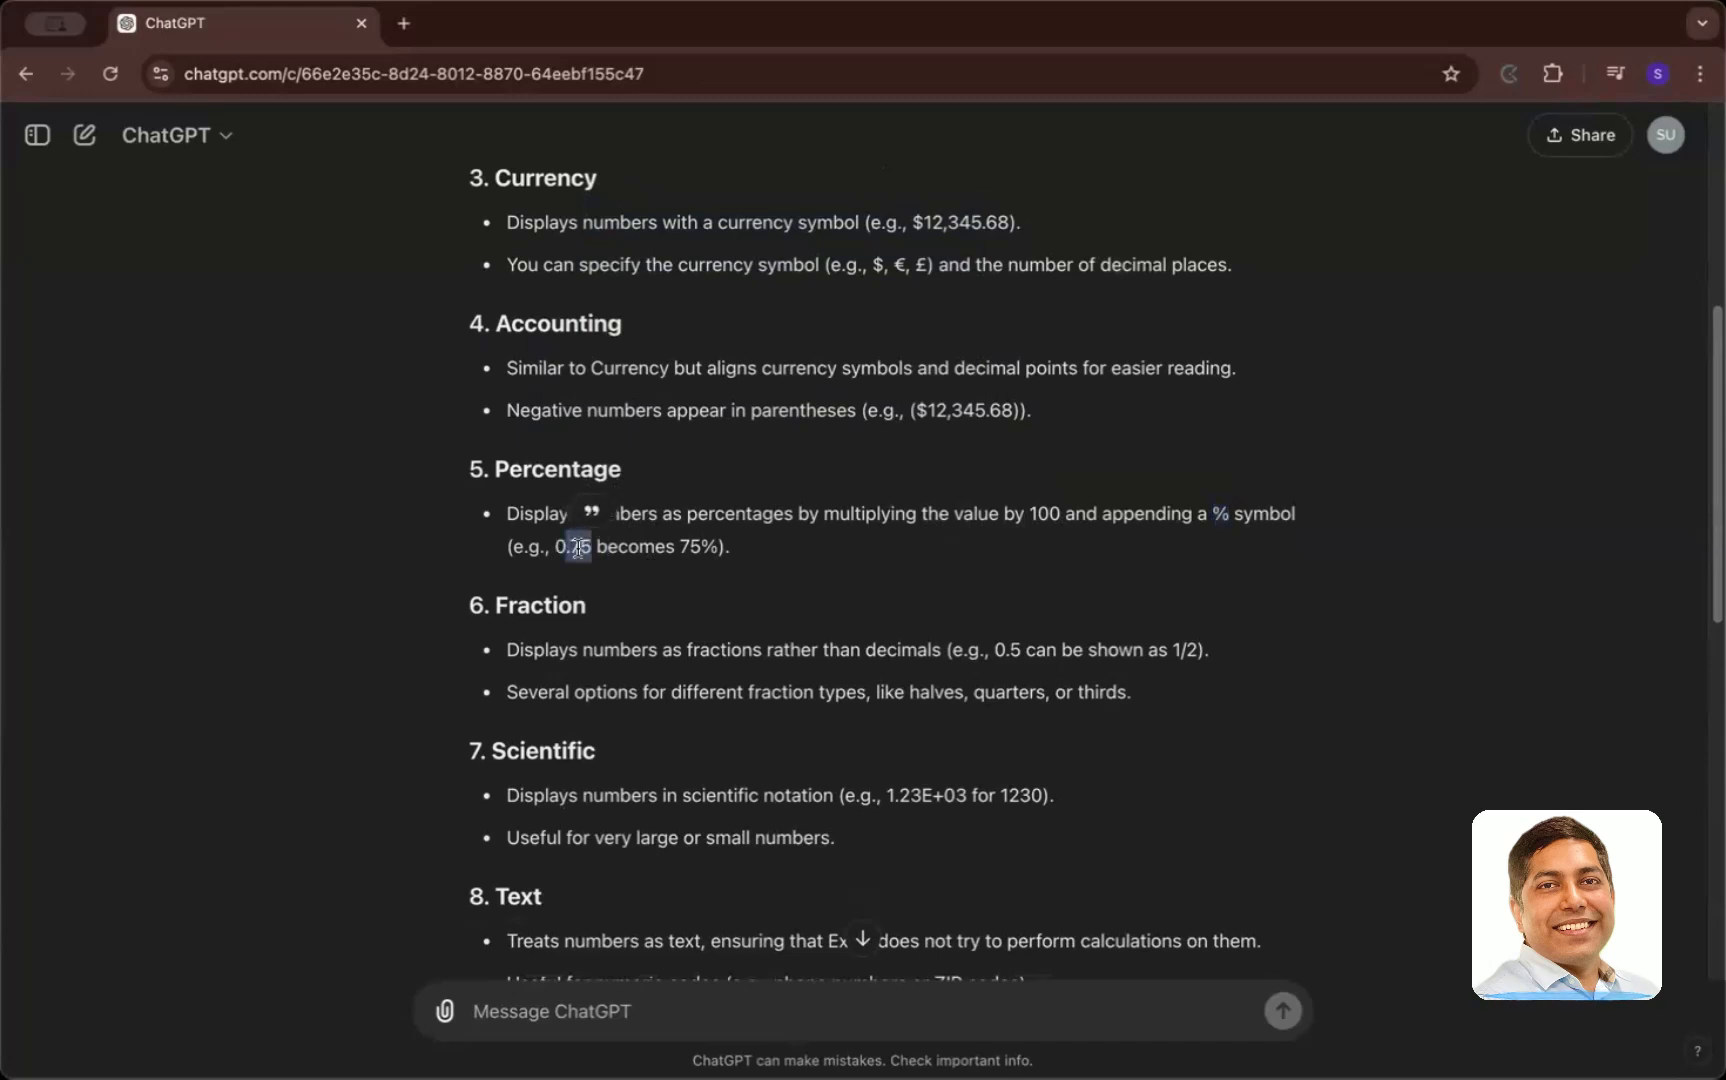
{"action": "left_click", "coordinate": [582, 546]}
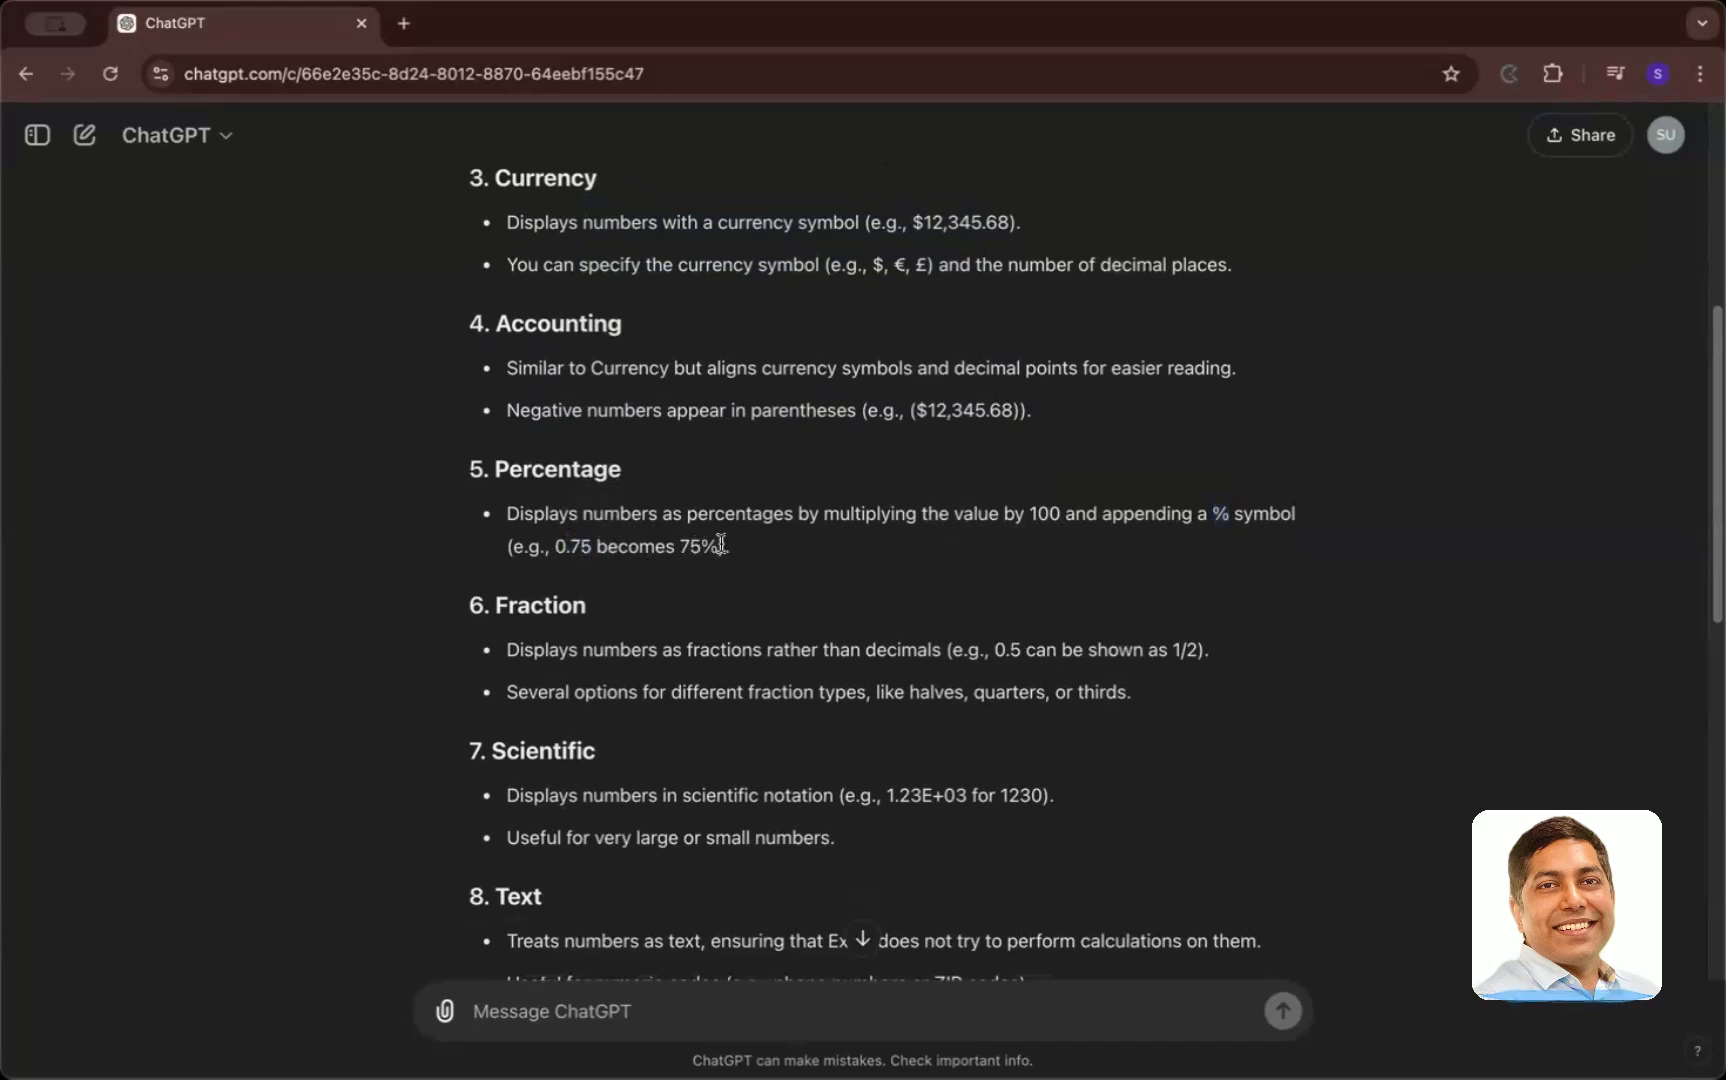
Read the Fraction and Scientific format descriptions, highlighting the 0.5 example under Fraction
{"action": "scroll", "coordinate": [610, 556], "scroll_direction": "down", "scroll_amount": 3}
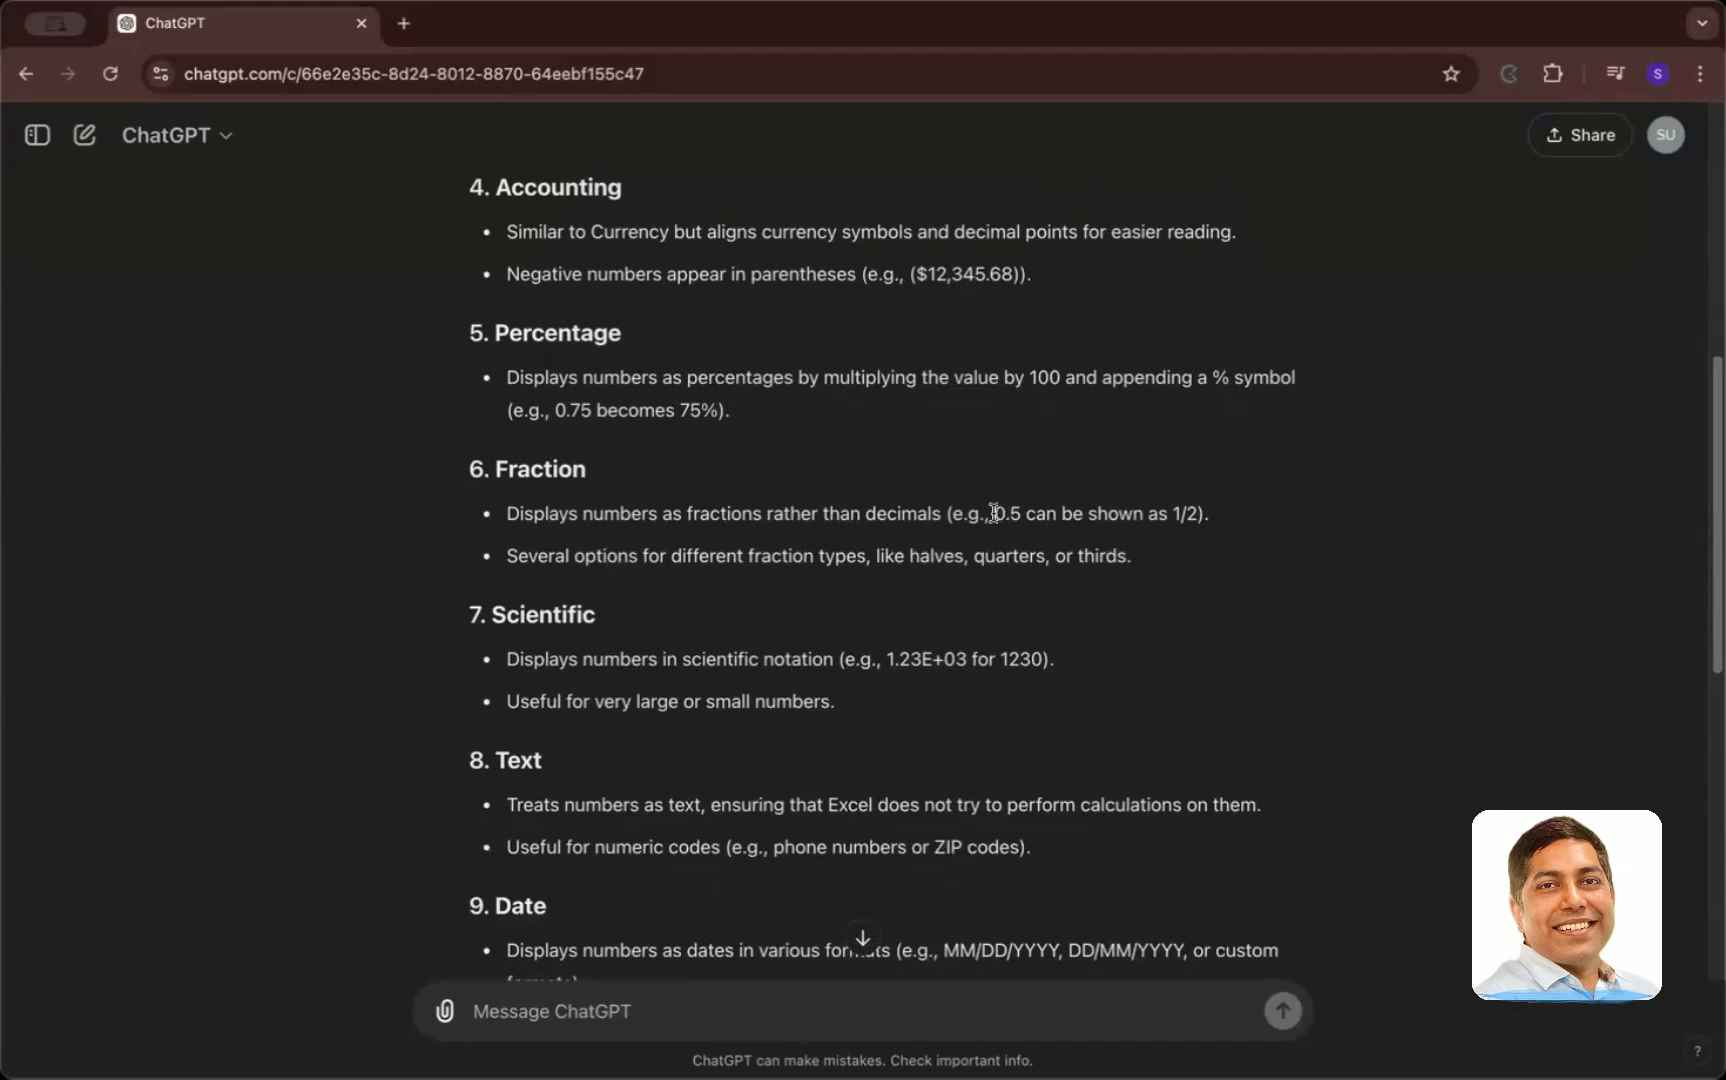
{"action": "left_click_drag", "start_coordinate": [994, 513], "coordinate": [1016, 508]}
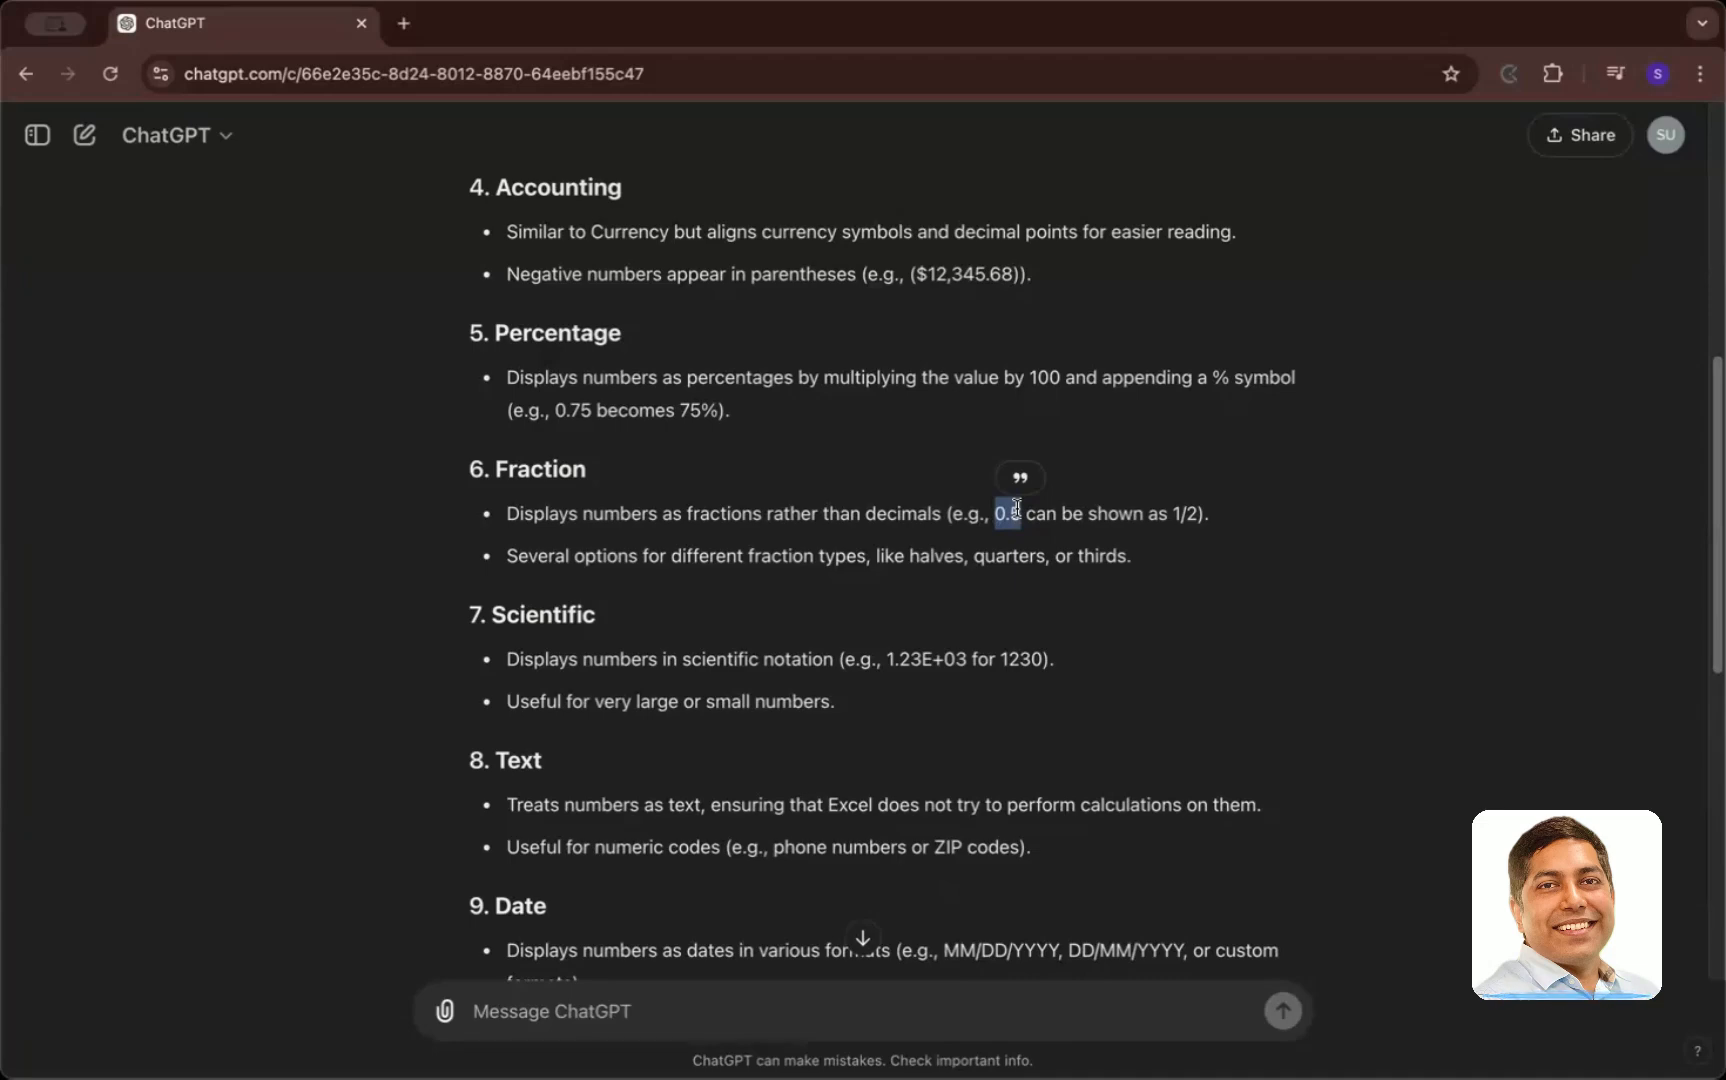
{"action": "scroll", "coordinate": [1016, 508], "scroll_direction": "down", "scroll_amount": 2}
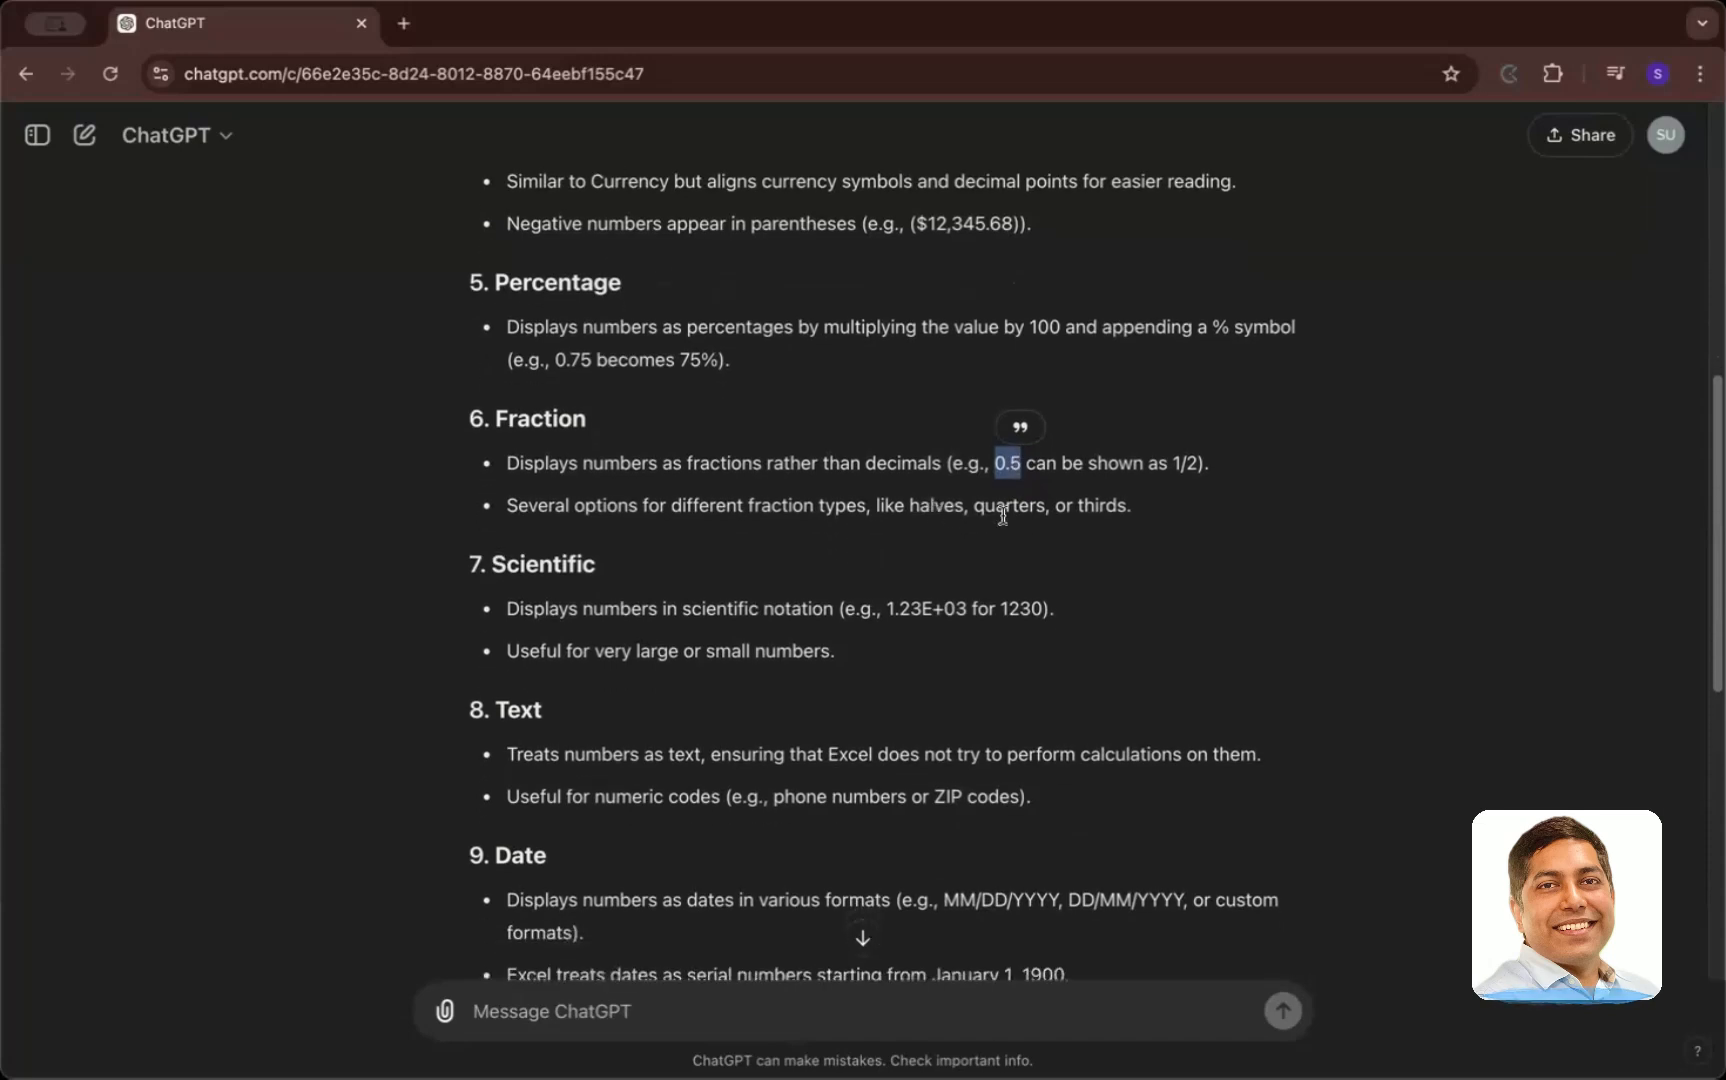
{"action": "scroll", "coordinate": [1047, 496], "scroll_direction": "down", "scroll_amount": 2}
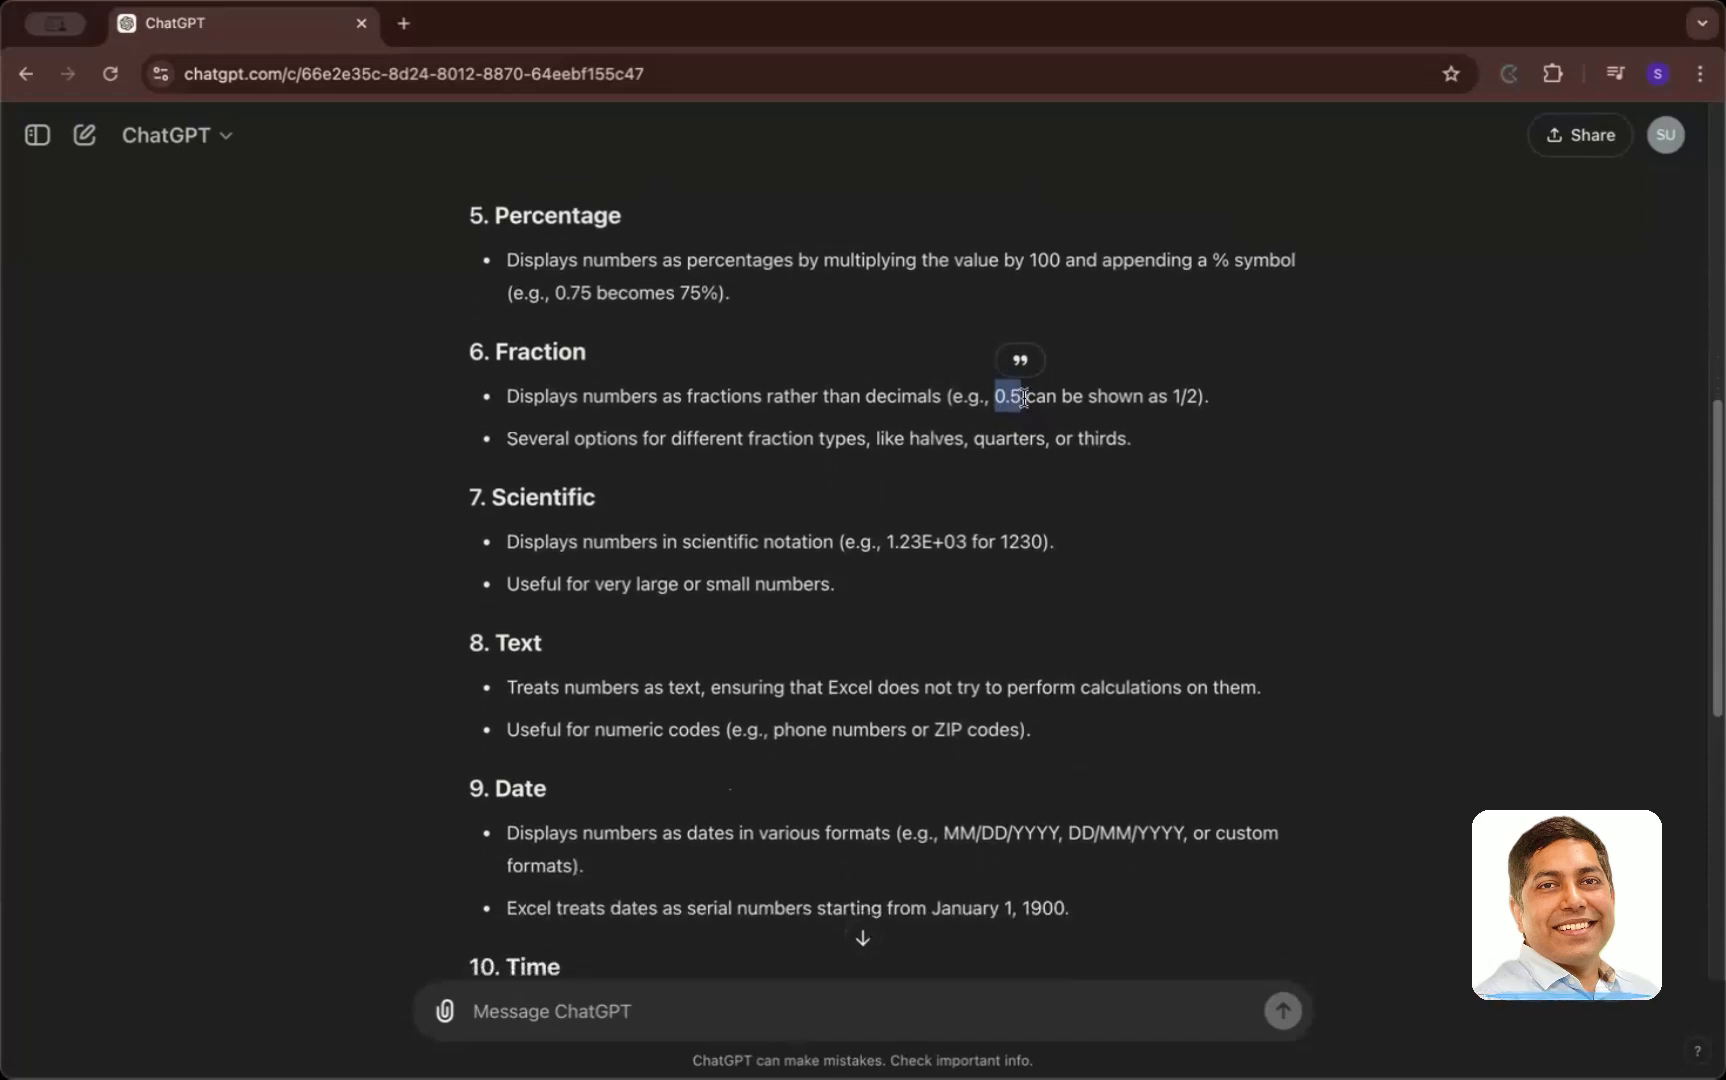
{"action": "scroll", "coordinate": [1024, 405], "scroll_direction": "down", "scroll_amount": 2}
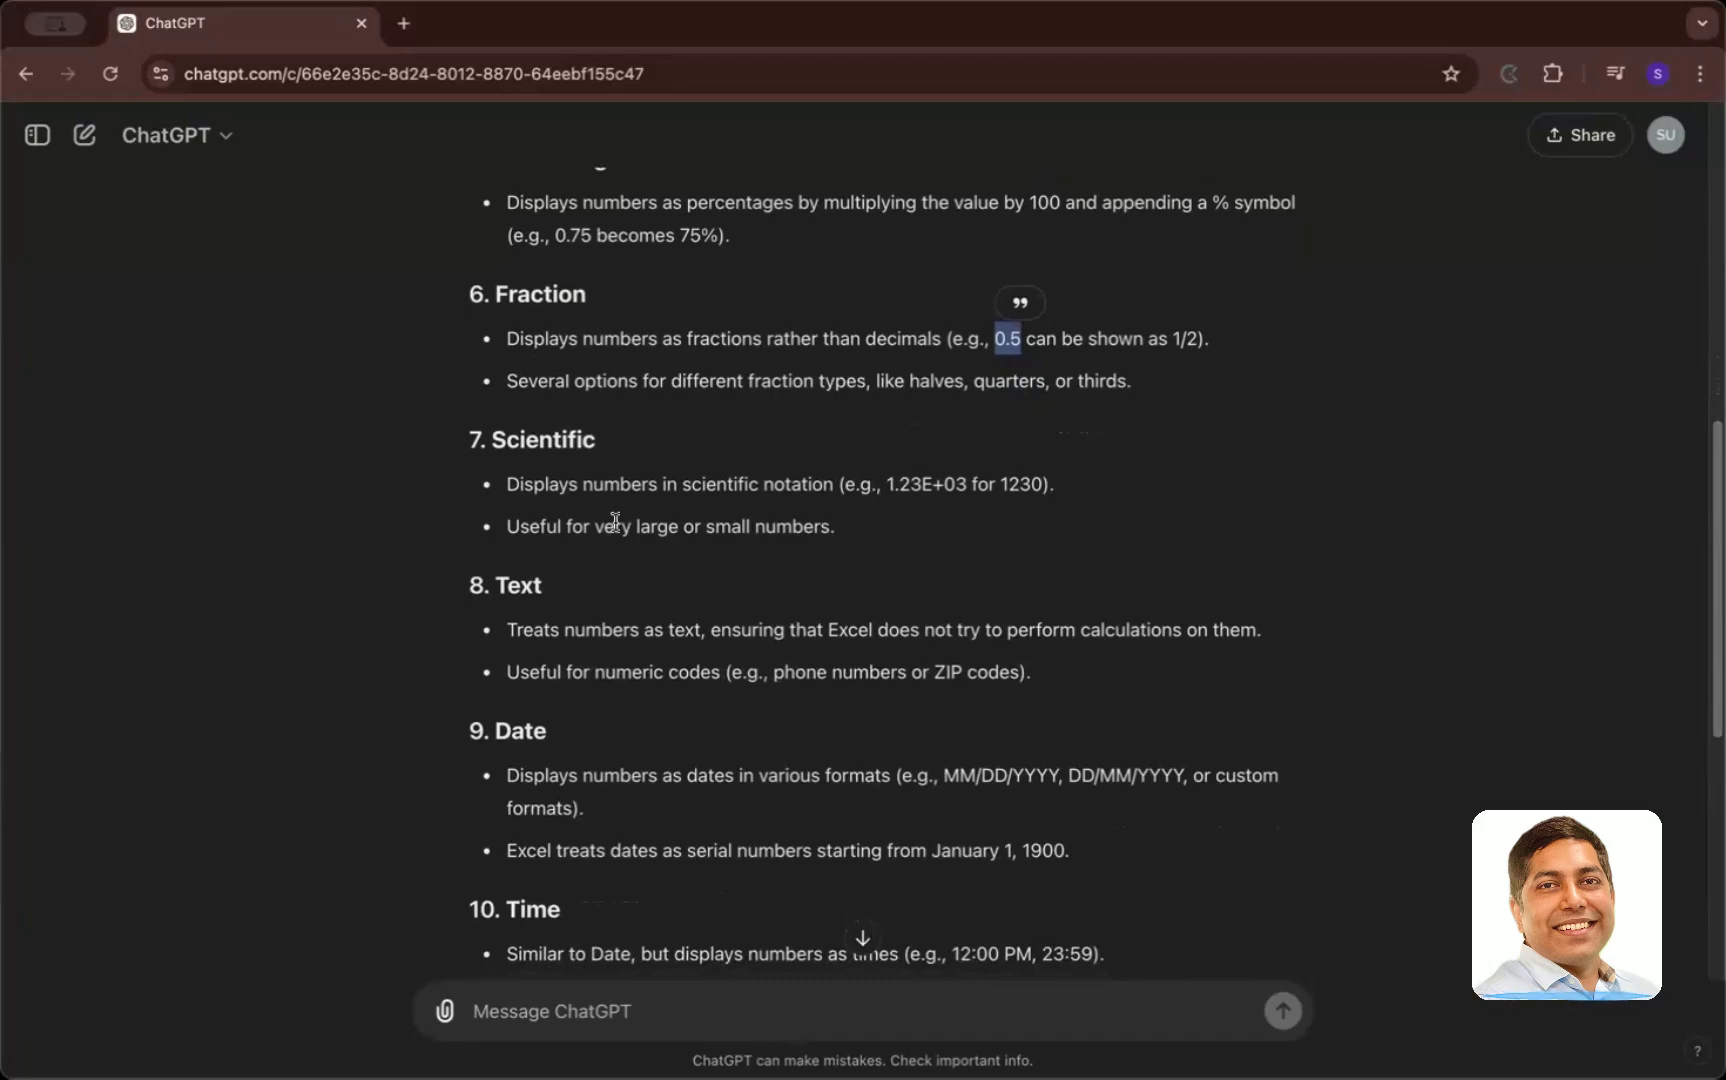
Read the Text format description, highlighting its heading and the start of its first bullet, and clear the highlight
{"action": "scroll", "coordinate": [614, 520], "scroll_direction": "down", "scroll_amount": 1}
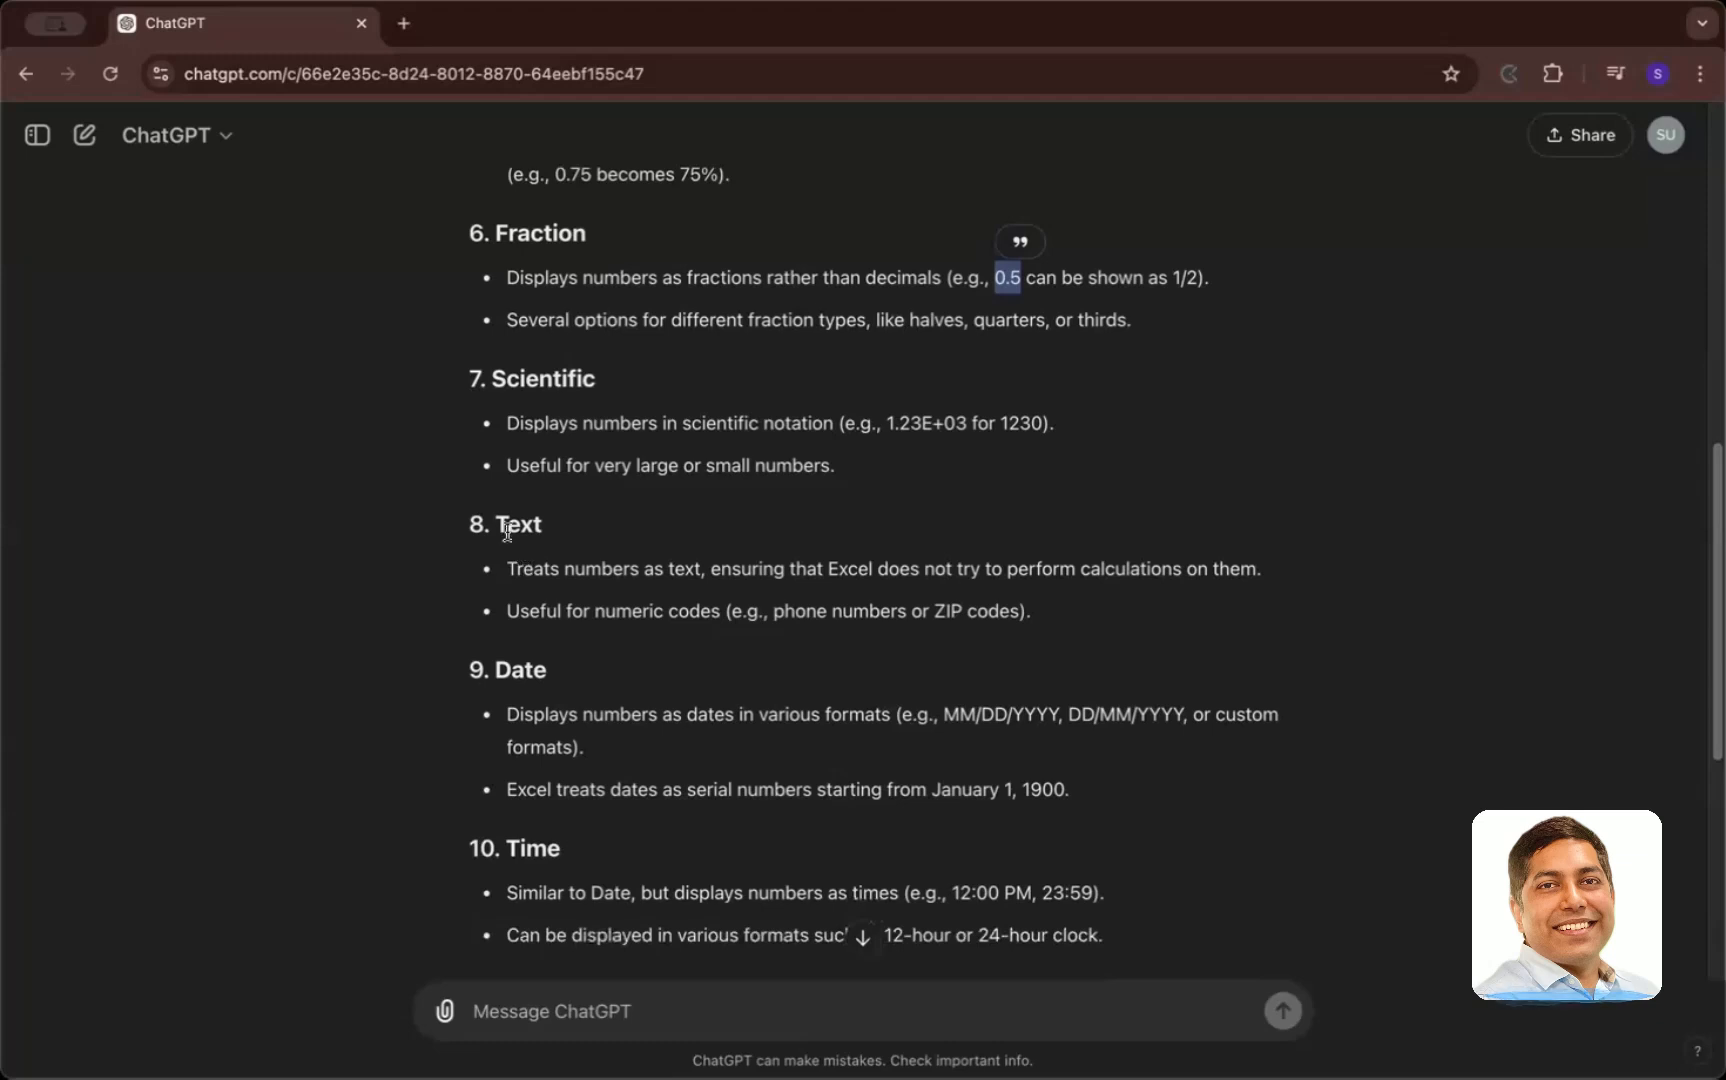
{"action": "left_click_drag", "start_coordinate": [497, 528], "coordinate": [840, 570]}
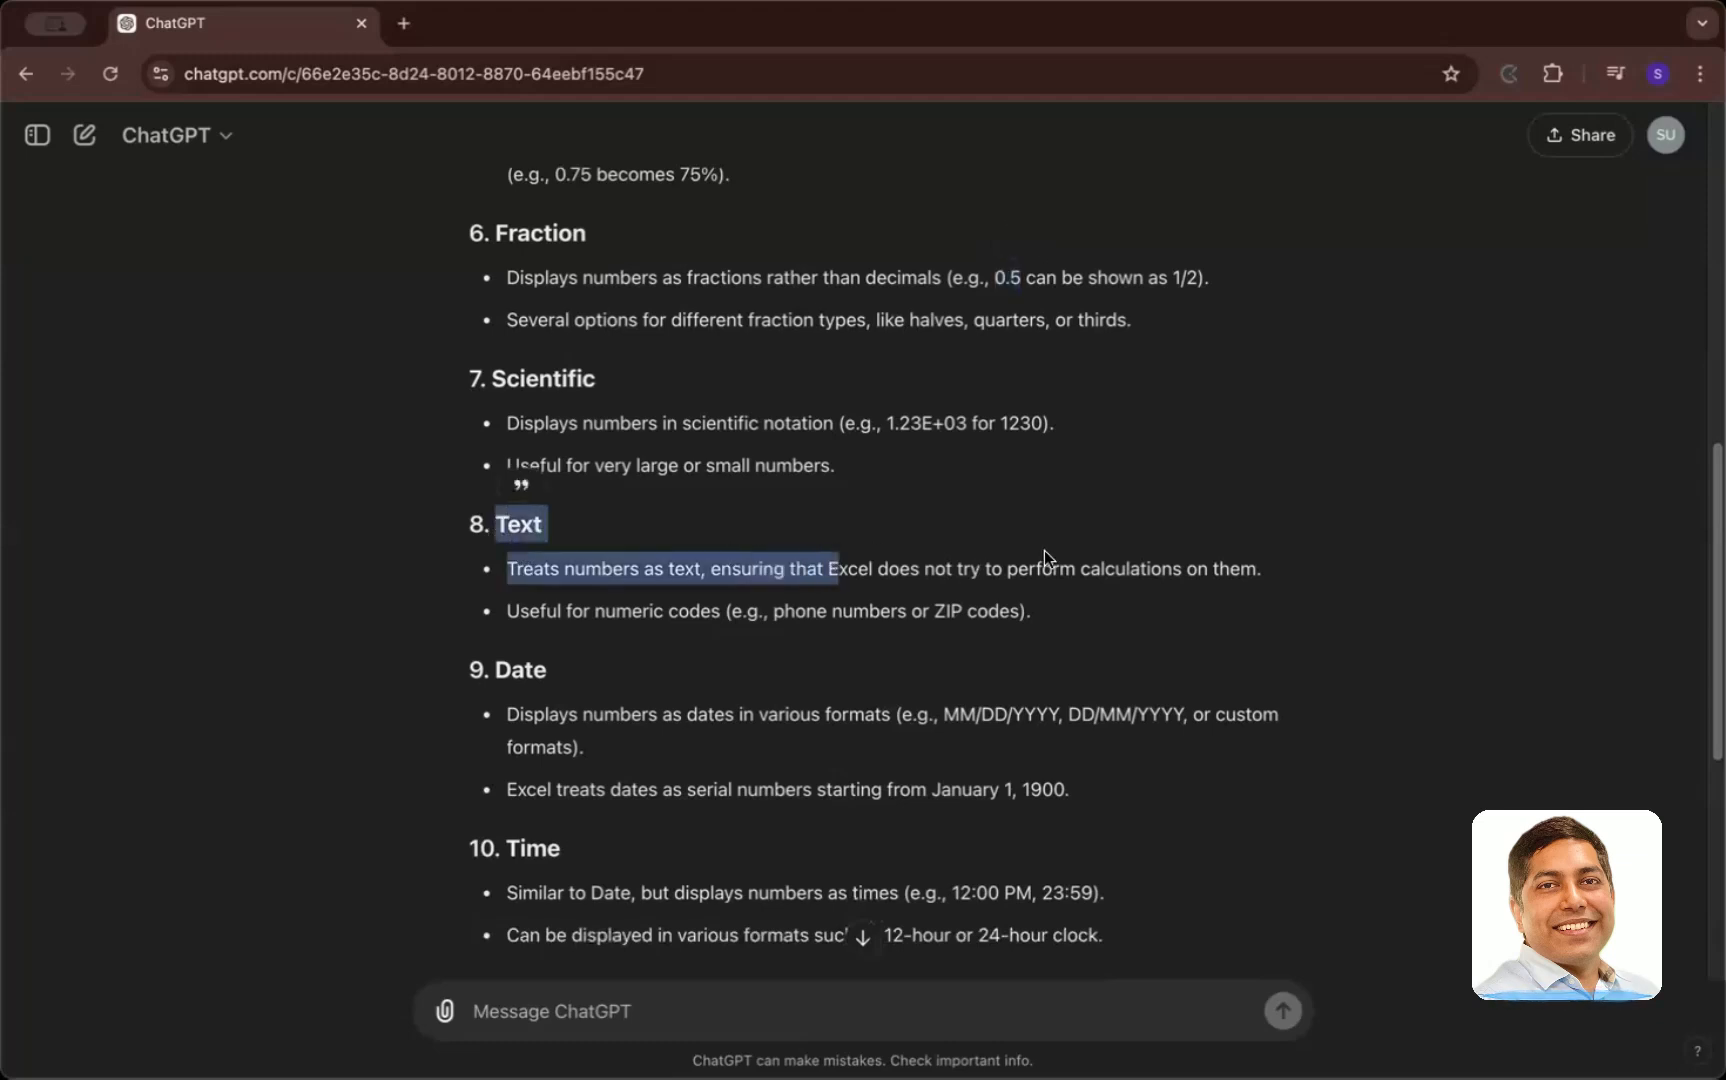
{"action": "left_click", "coordinate": [1044, 557]}
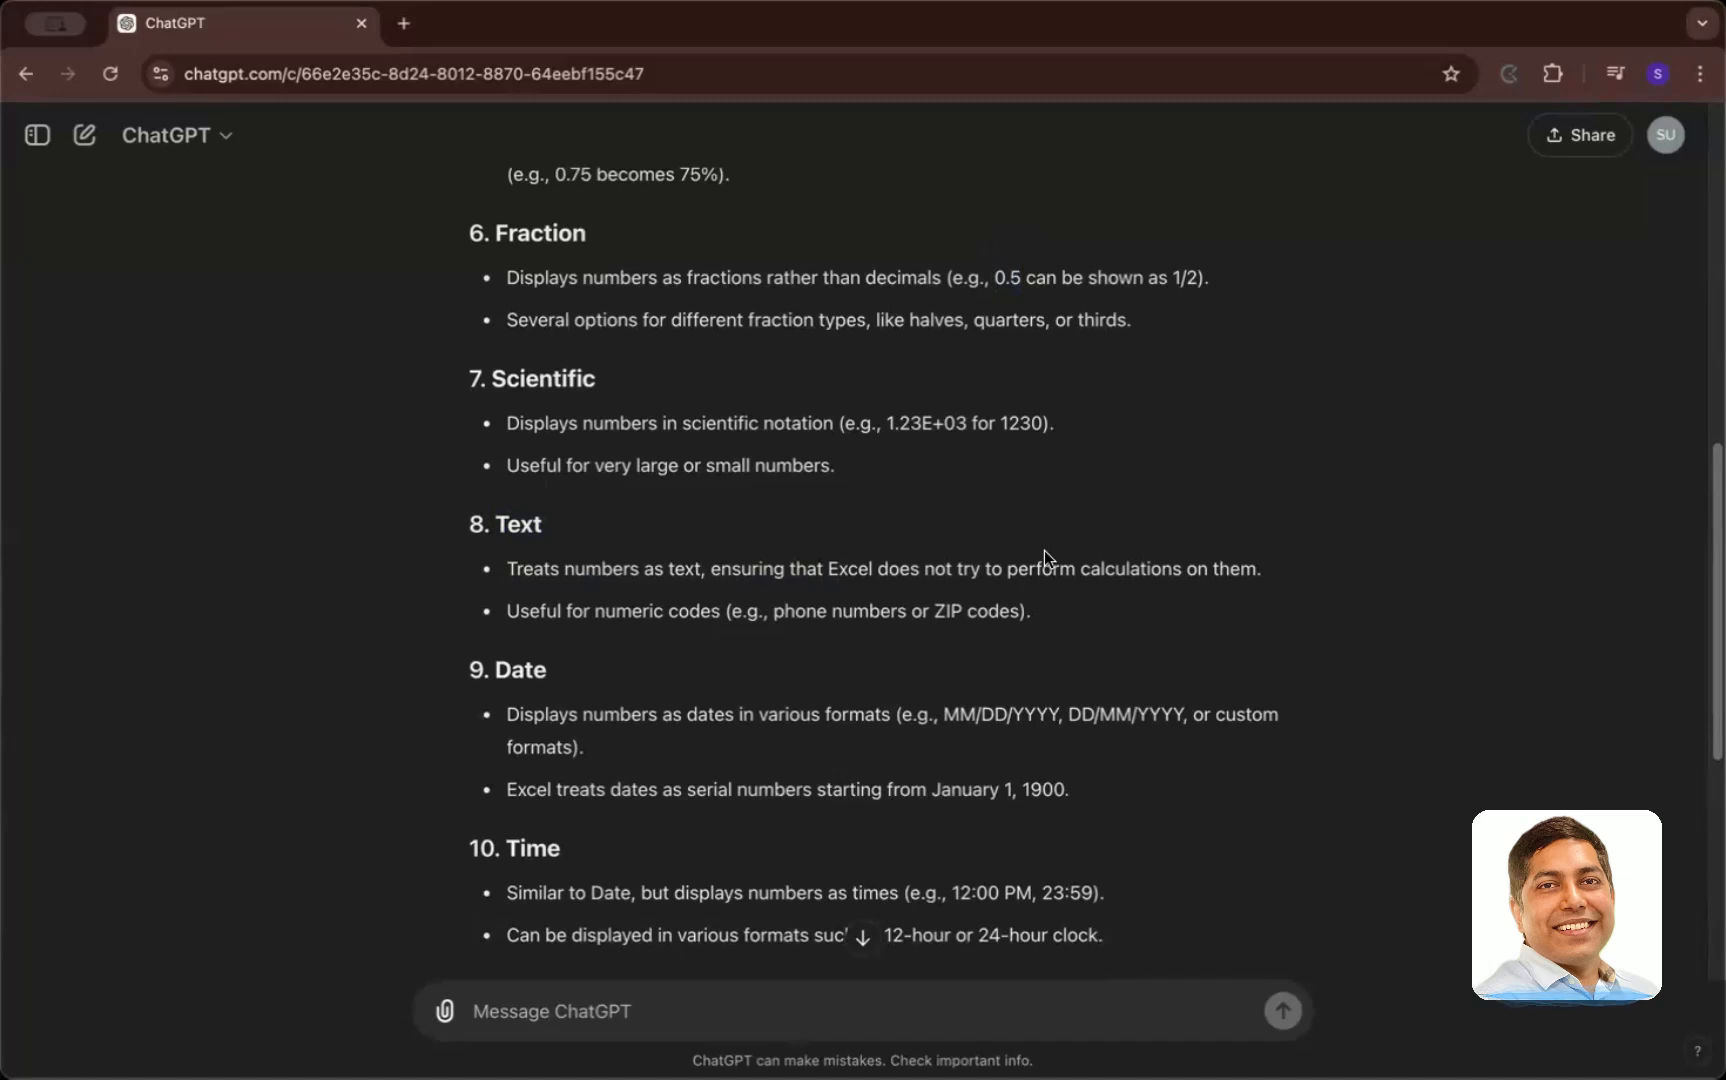
Read the Date, Time, Special and Custom descriptions through to the end of the answer, highlighting the 23:59 example and "various formats such as" under Time
{"action": "scroll", "coordinate": [1044, 552], "scroll_direction": "down", "scroll_amount": 2}
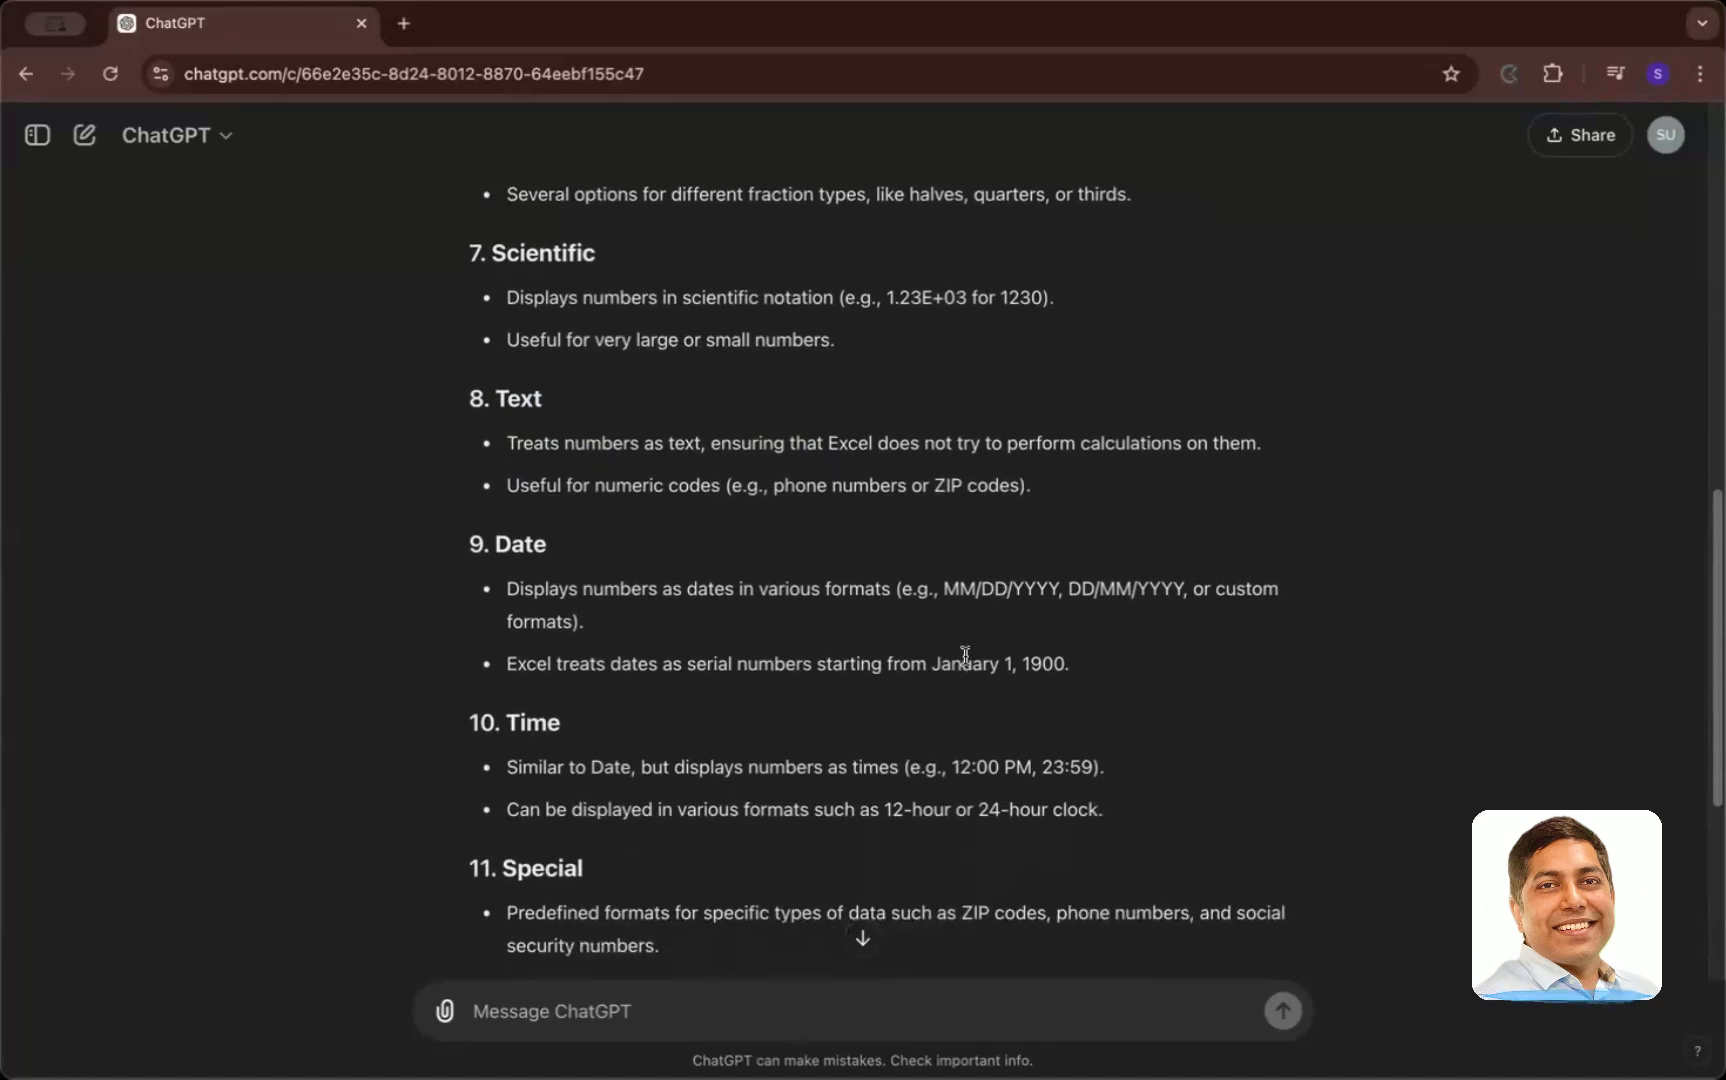
{"action": "scroll", "coordinate": [965, 657], "scroll_direction": "down", "scroll_amount": 3}
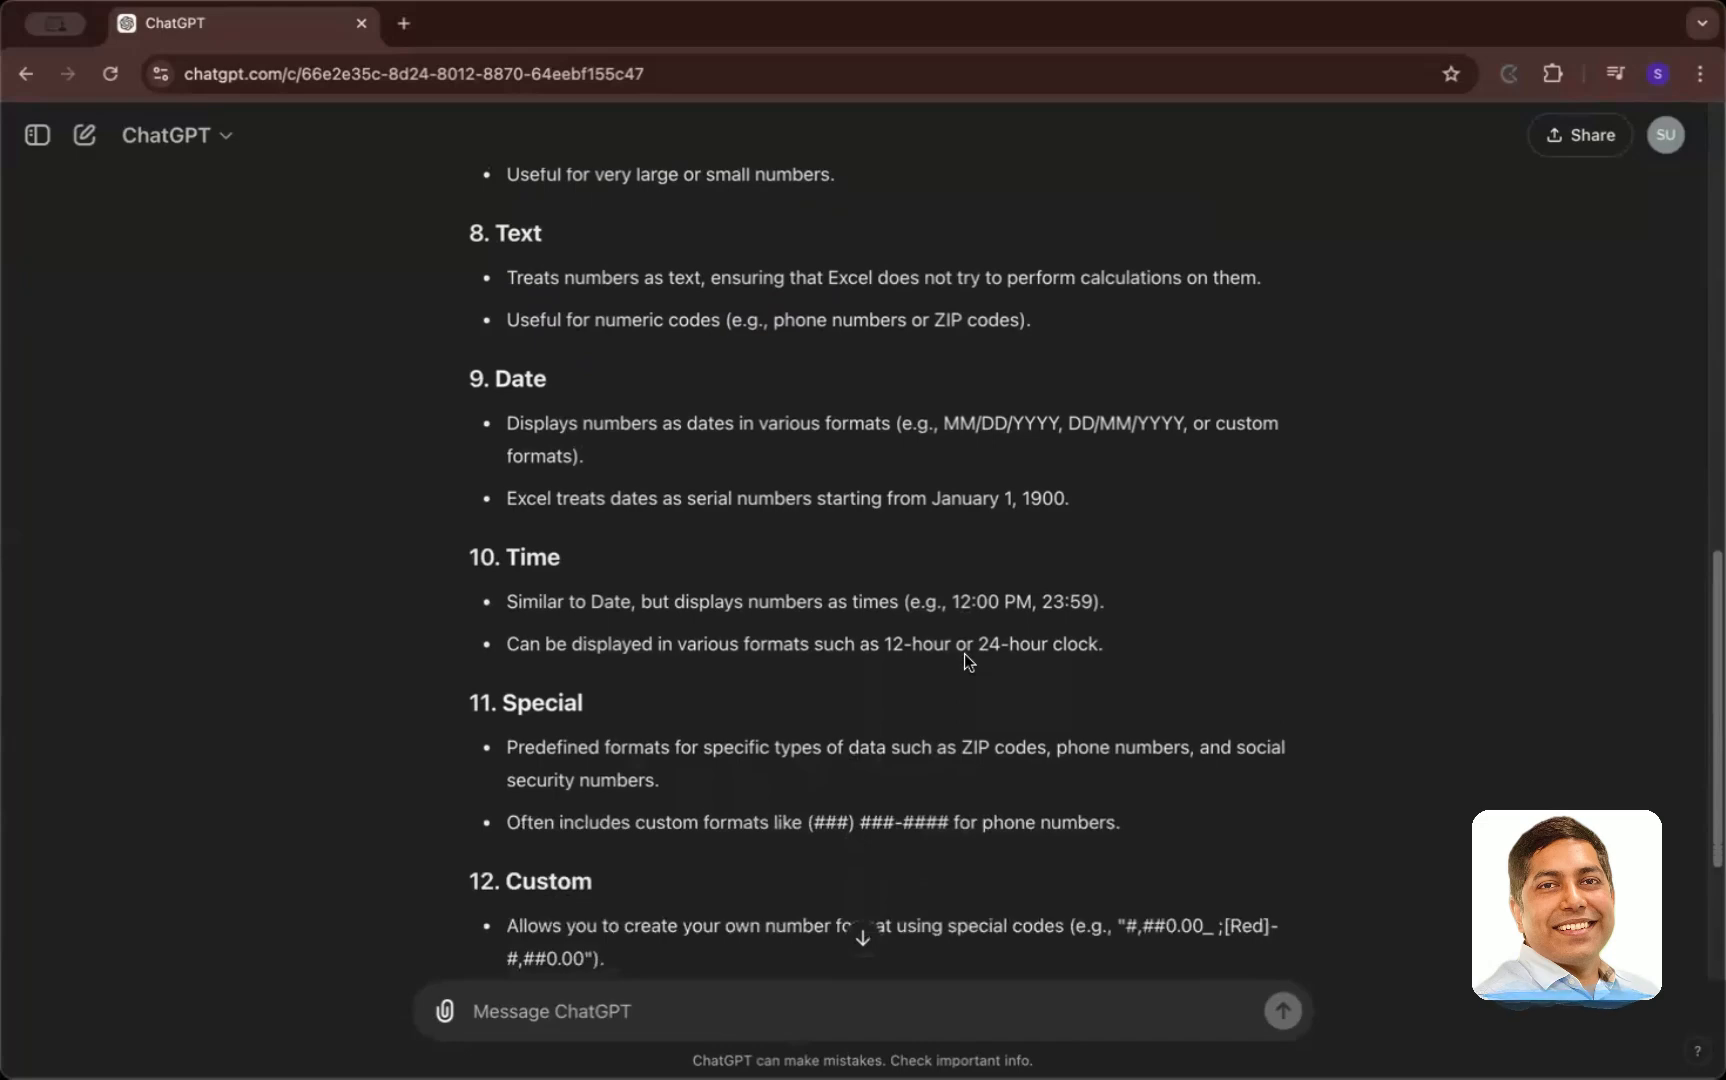
{"action": "scroll", "coordinate": [964, 653], "scroll_direction": "down", "scroll_amount": 3}
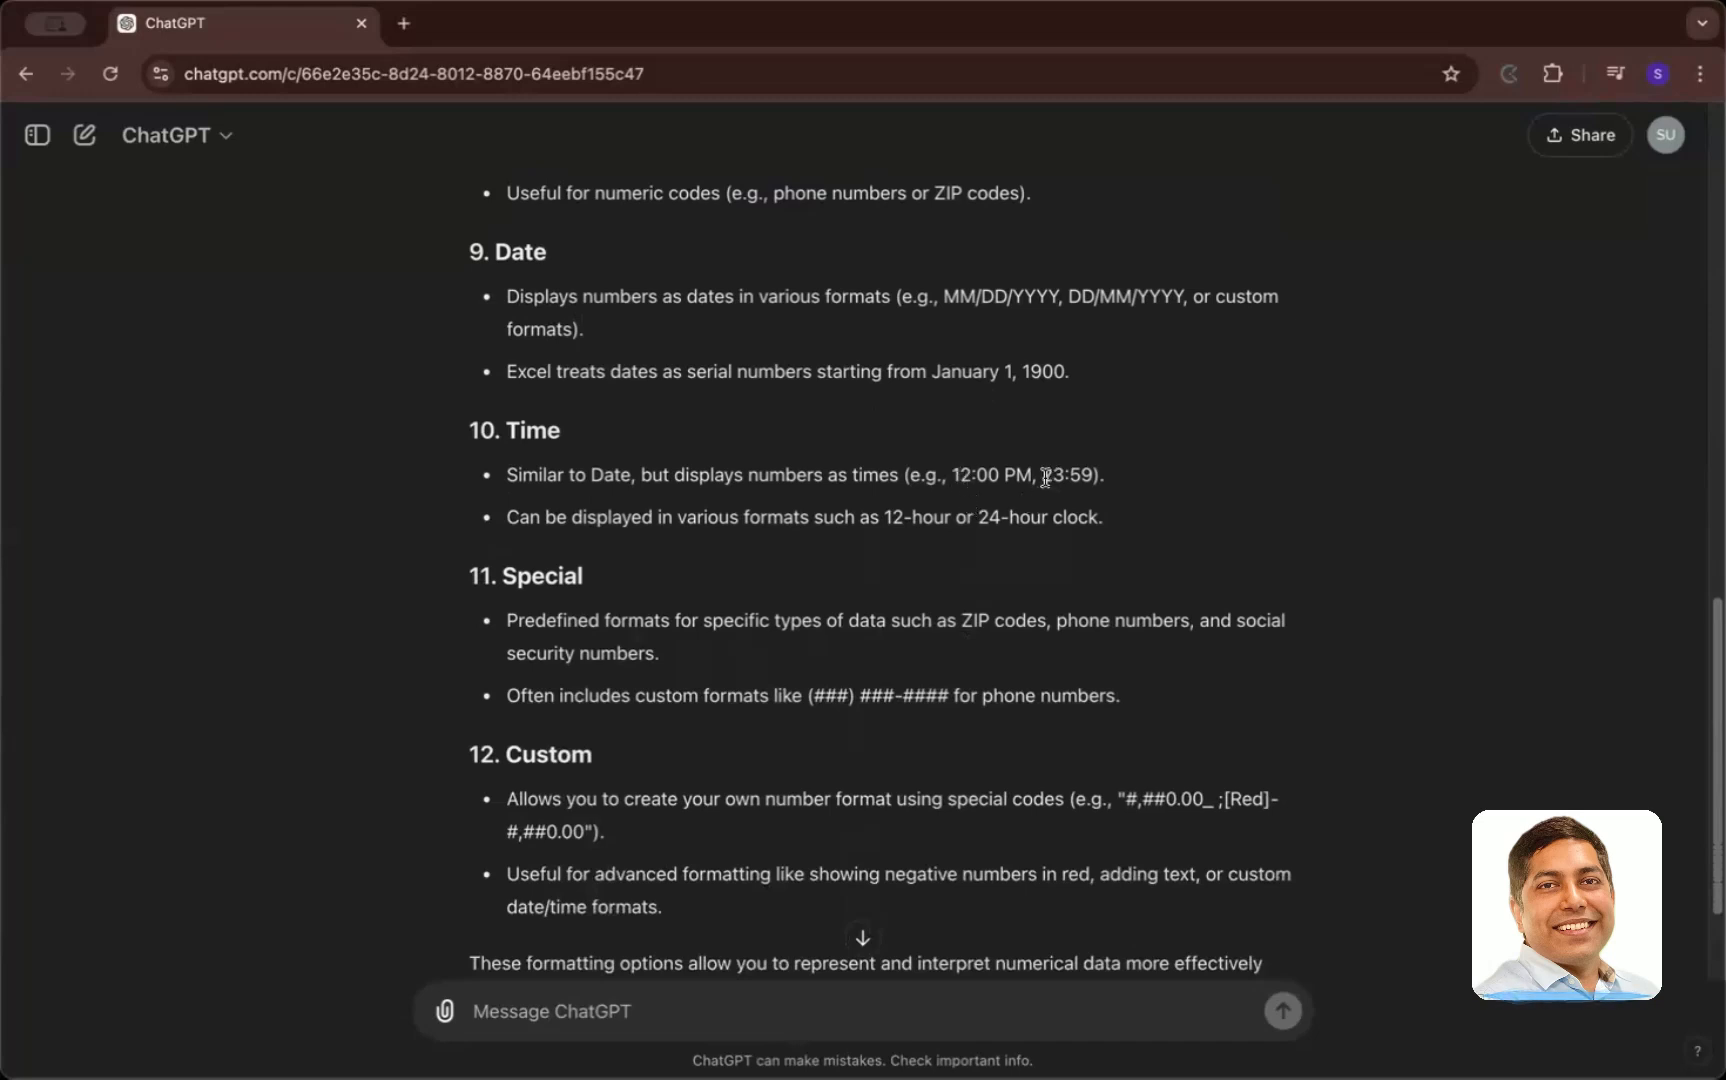
{"action": "left_click_drag", "start_coordinate": [1042, 472], "coordinate": [1090, 466]}
{"action": "left_click_drag", "start_coordinate": [678, 515], "coordinate": [868, 516]}
{"action": "scroll", "coordinate": [870, 516], "scroll_direction": "down", "scroll_amount": 2}
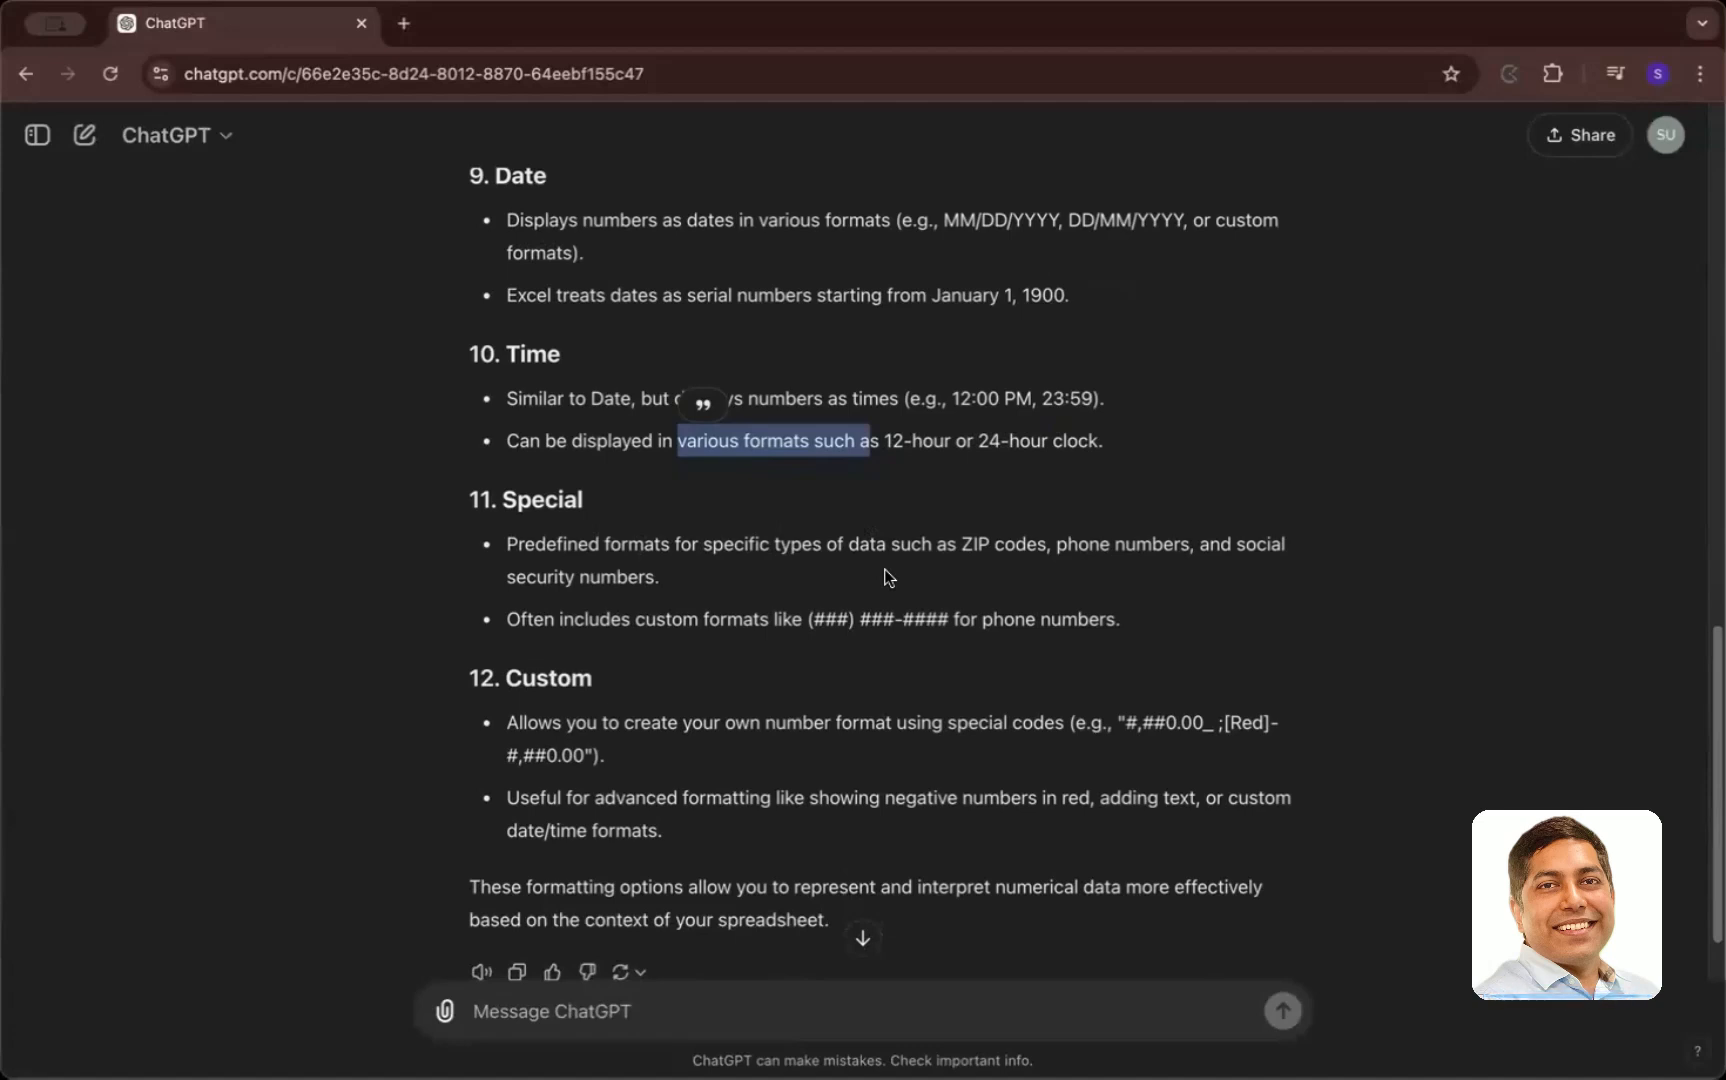
{"action": "scroll", "coordinate": [887, 577], "scroll_direction": "down", "scroll_amount": 2}
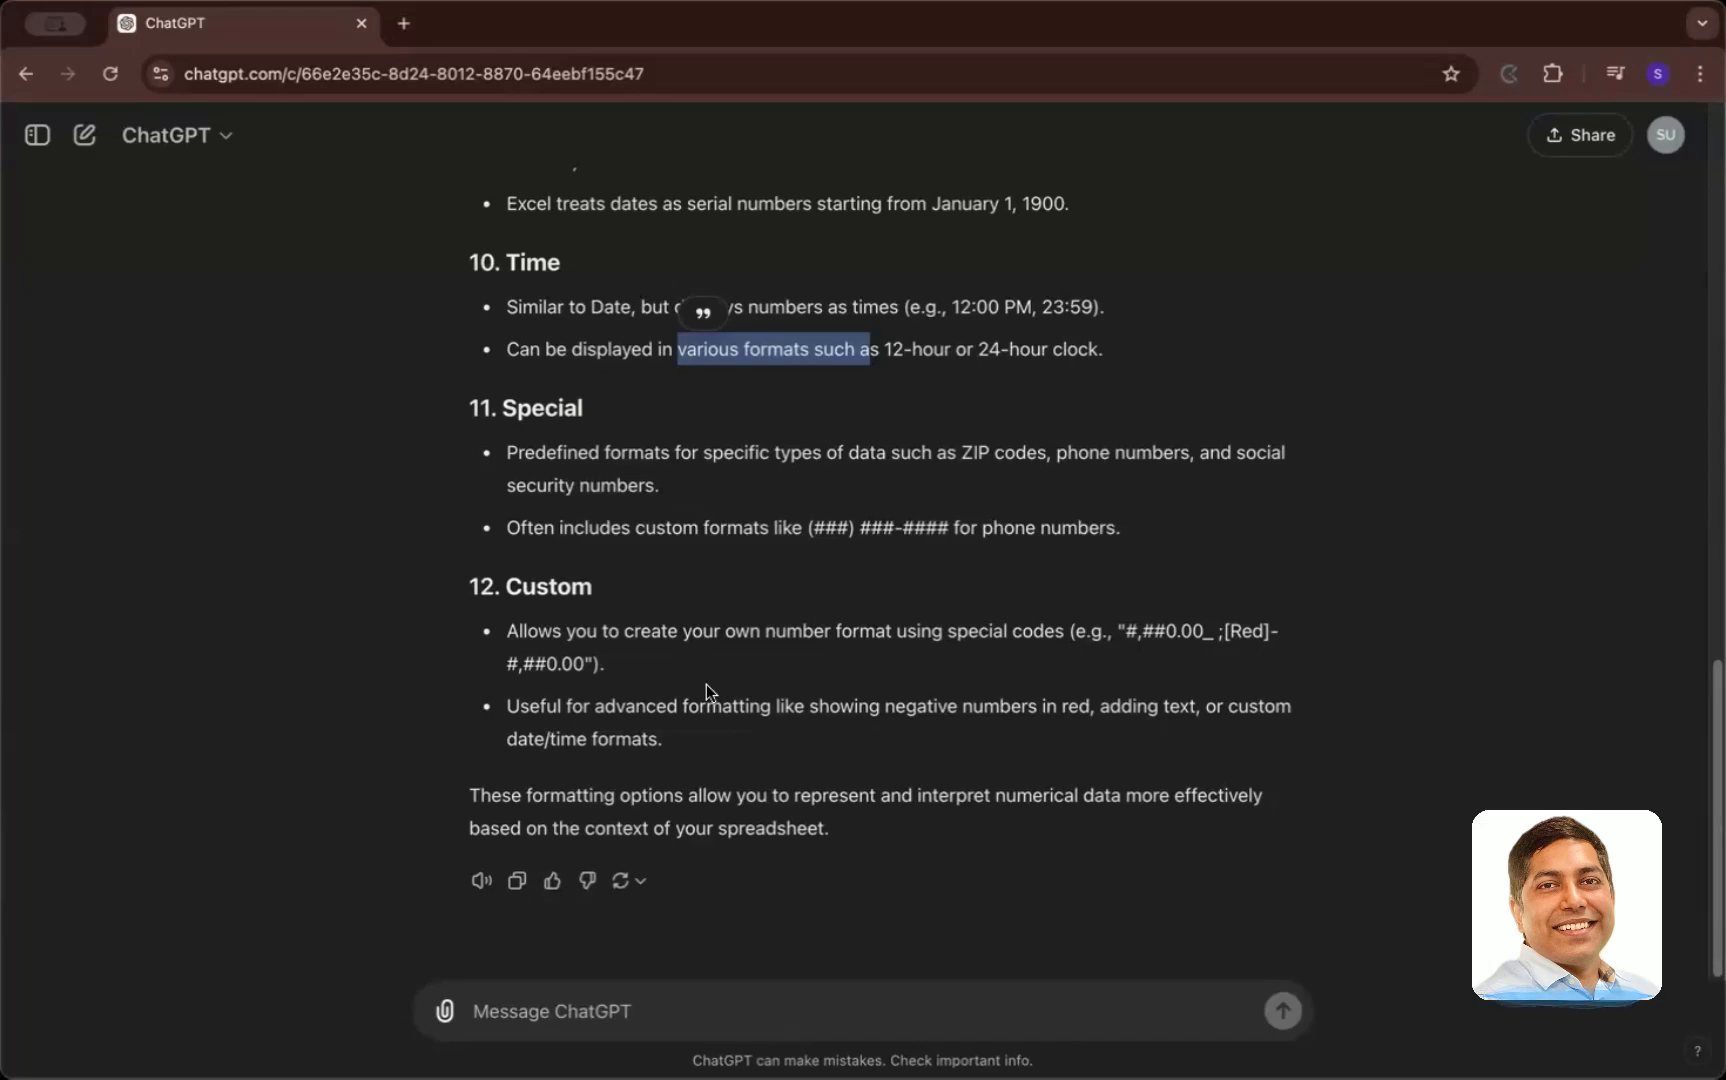
Go back to the start of the ChatGPT answer and switch between it and the Other Details sheet in Excel
{"action": "scroll", "coordinate": [707, 688], "scroll_direction": "up", "scroll_amount": 20}
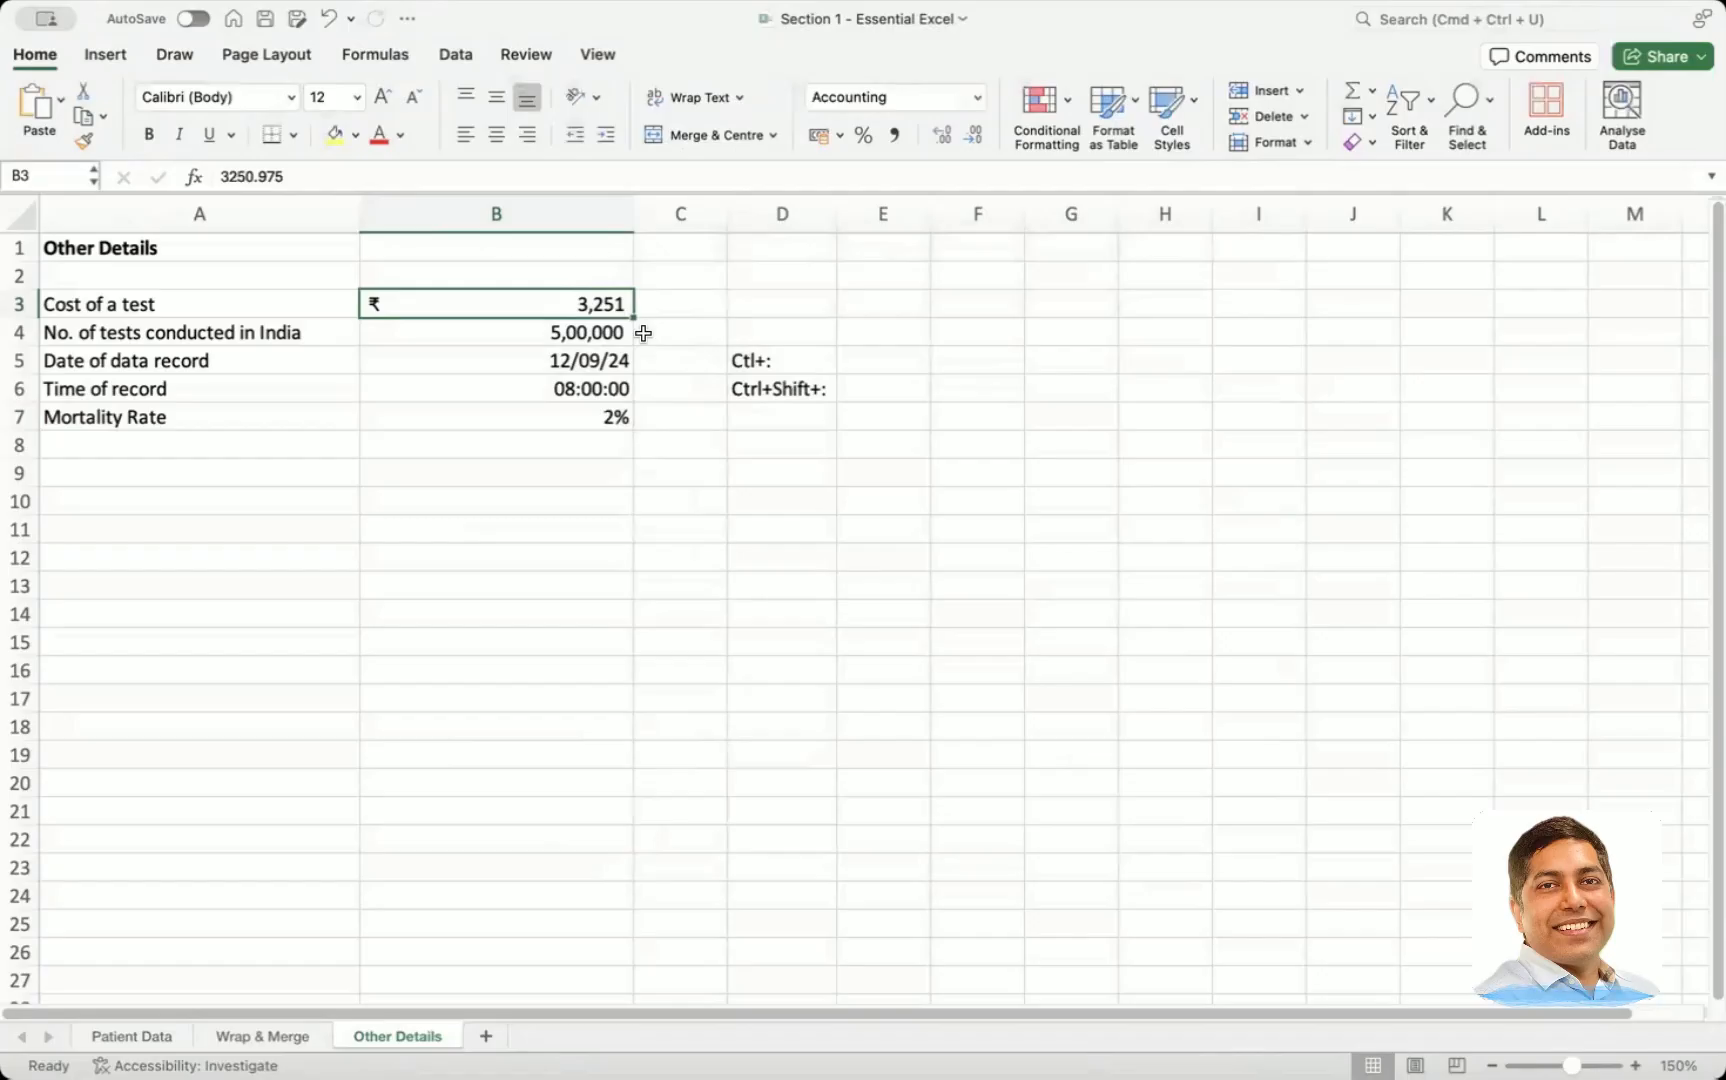
{"action": "key", "text": "super+Tab"}
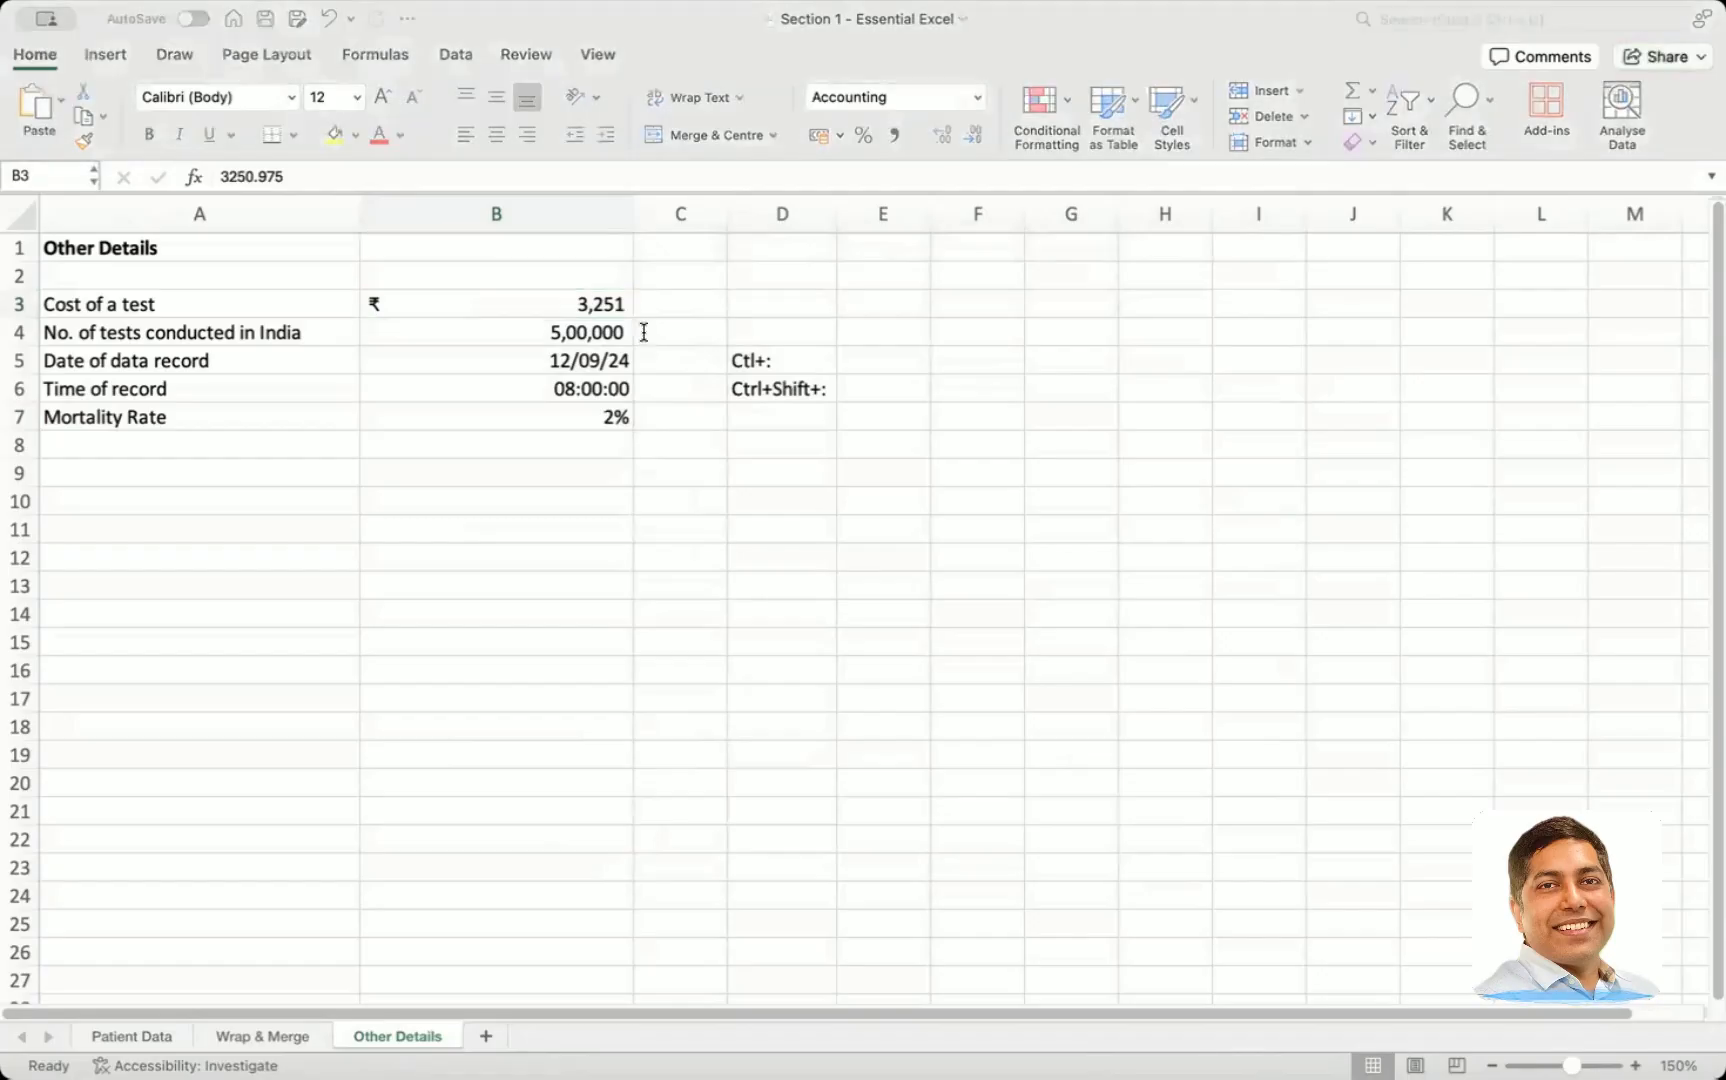